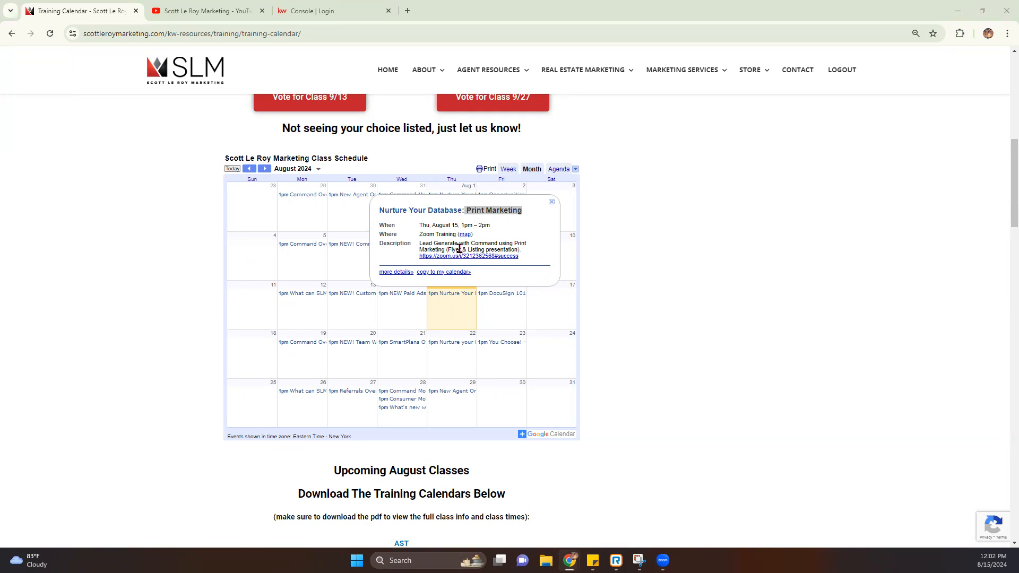
Step: Highlight the listing presentation wording in the class details, then switch to the Scott Le Roy Marketing YouTube tab
{"action": "left_click_drag", "start_coordinate": [471, 249], "coordinate": [539, 256]}
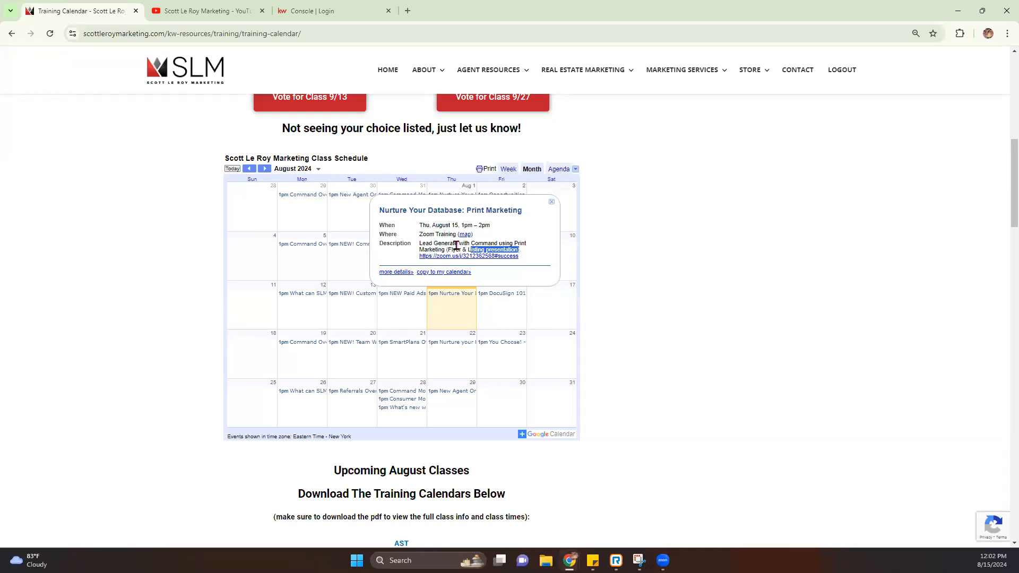
{"action": "left_click", "coordinate": [223, 10]}
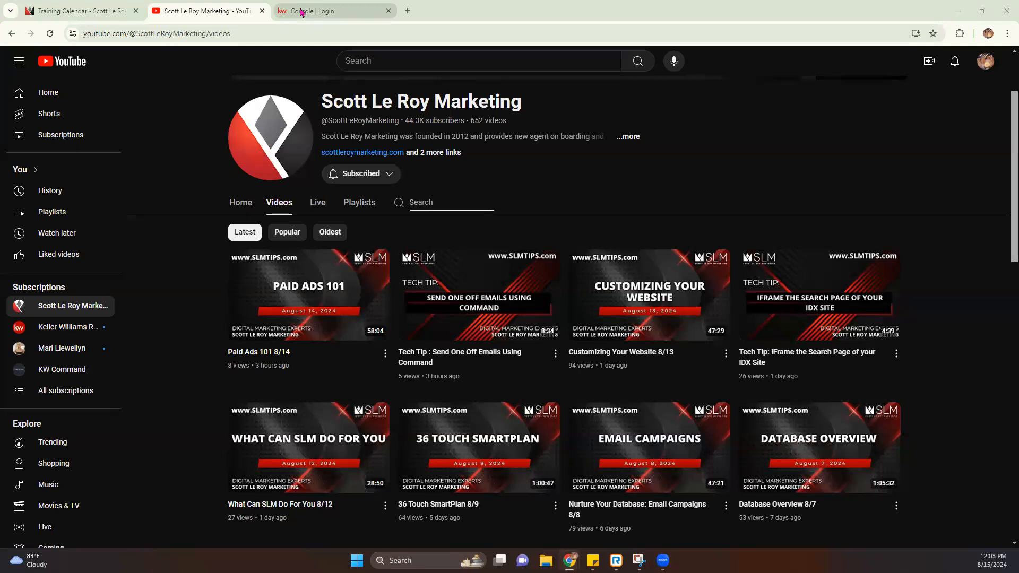
Step: Switch to the KW Console sign-in tab and select its web address
{"action": "left_click", "coordinate": [300, 10]}
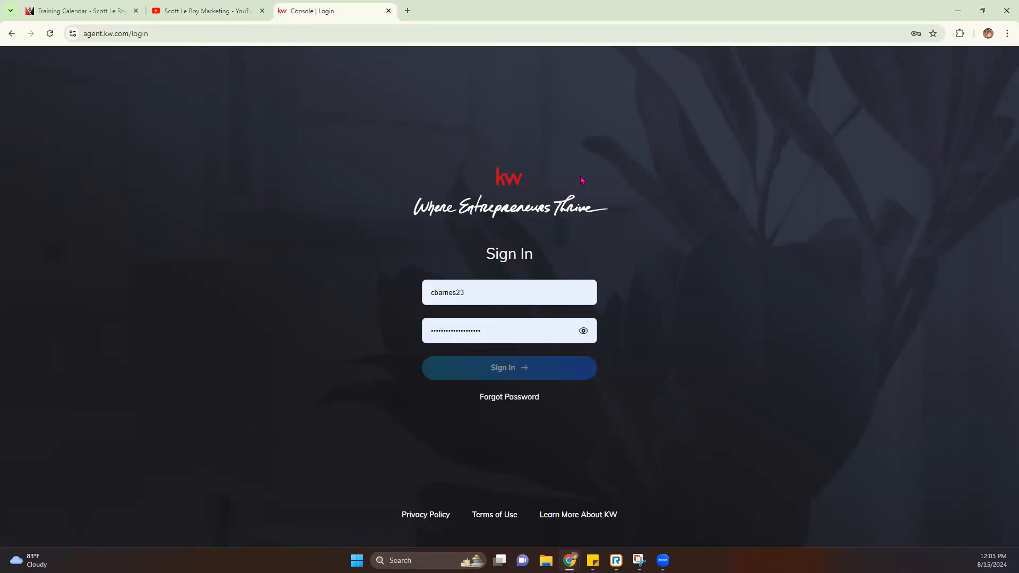
{"action": "left_click", "coordinate": [127, 33]}
Step: Sign in to KW Command at agent.kw.com with the saved username and password
{"action": "left_click", "coordinate": [130, 33]}
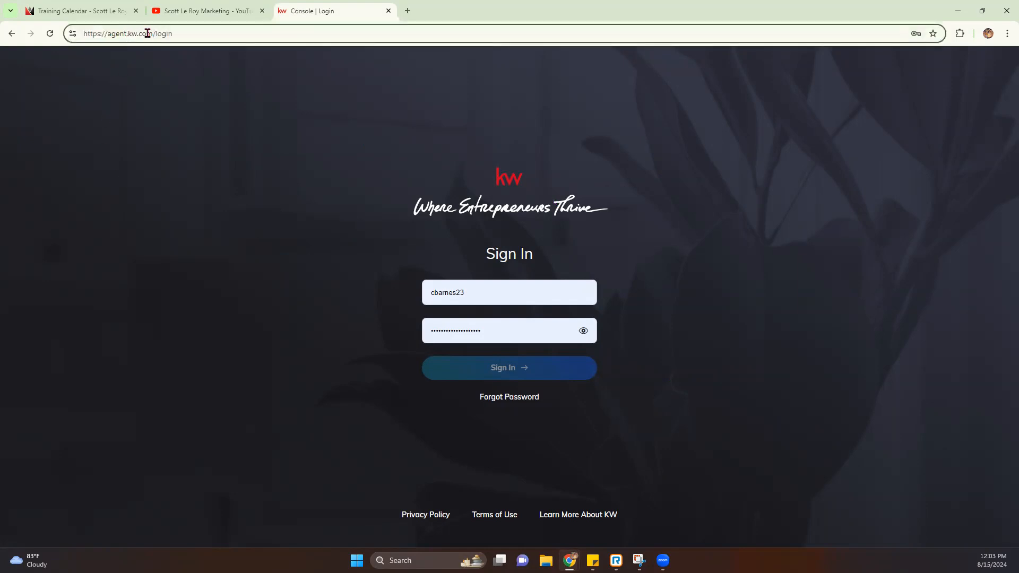
{"action": "left_click_drag", "start_coordinate": [153, 33], "coordinate": [107, 33]}
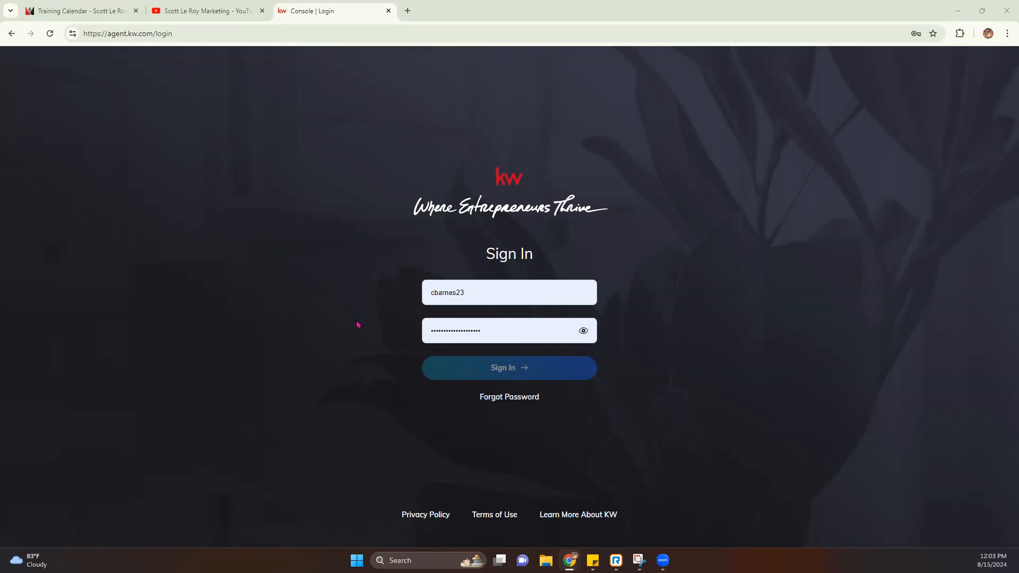
{"action": "left_click", "coordinate": [483, 294]}
{"action": "left_click", "coordinate": [355, 301]}
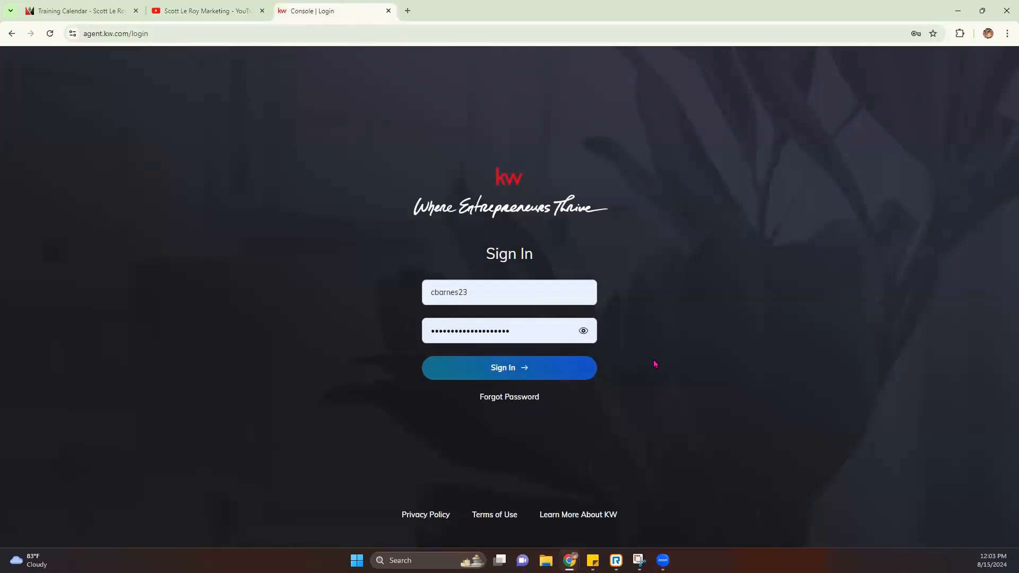
{"action": "left_click", "coordinate": [488, 370]}
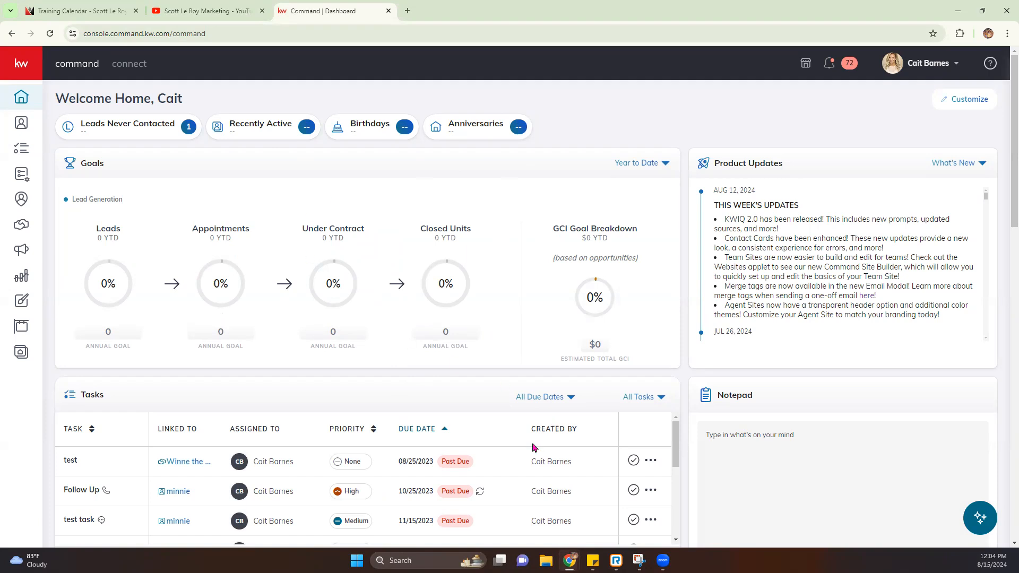
{"action": "scroll", "coordinate": [311, 398], "scroll_direction": "down", "scroll_amount": 5}
Step: Expand the side navigation to show section names and go to Designs
{"action": "scroll", "coordinate": [345, 392], "scroll_direction": "down", "scroll_amount": 12}
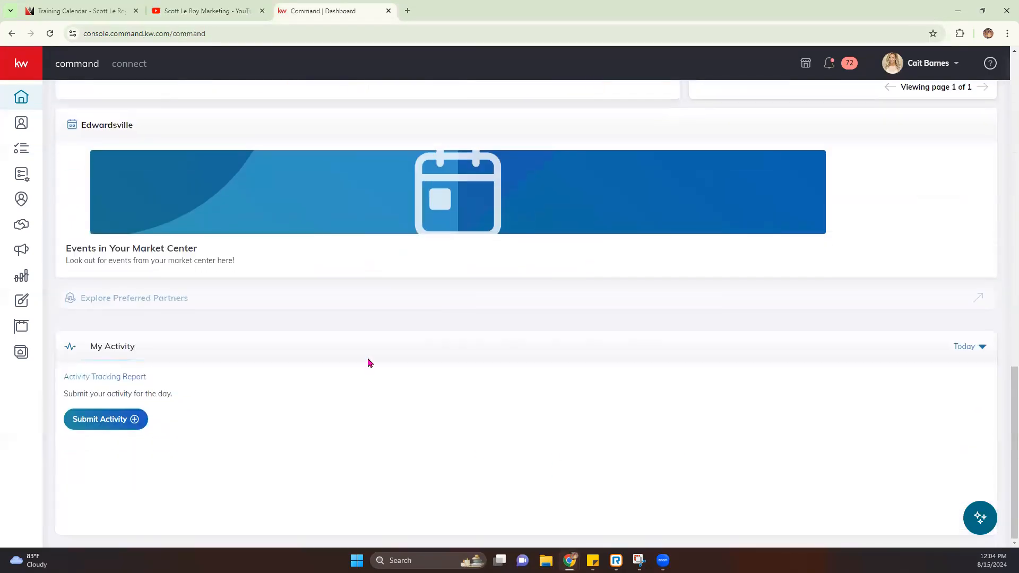
{"action": "scroll", "coordinate": [368, 359], "scroll_direction": "up", "scroll_amount": 18}
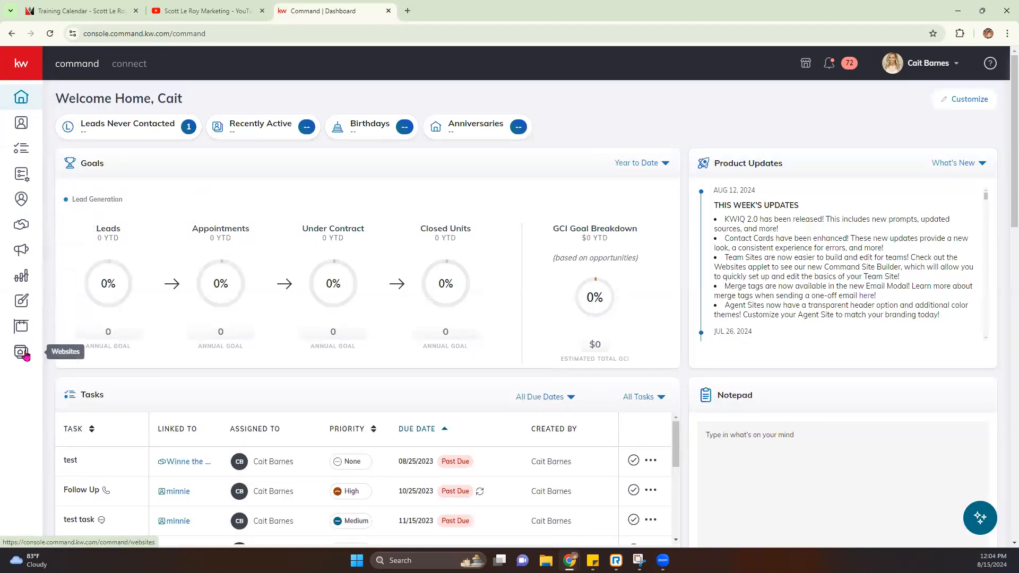
{"action": "left_click", "coordinate": [20, 64]}
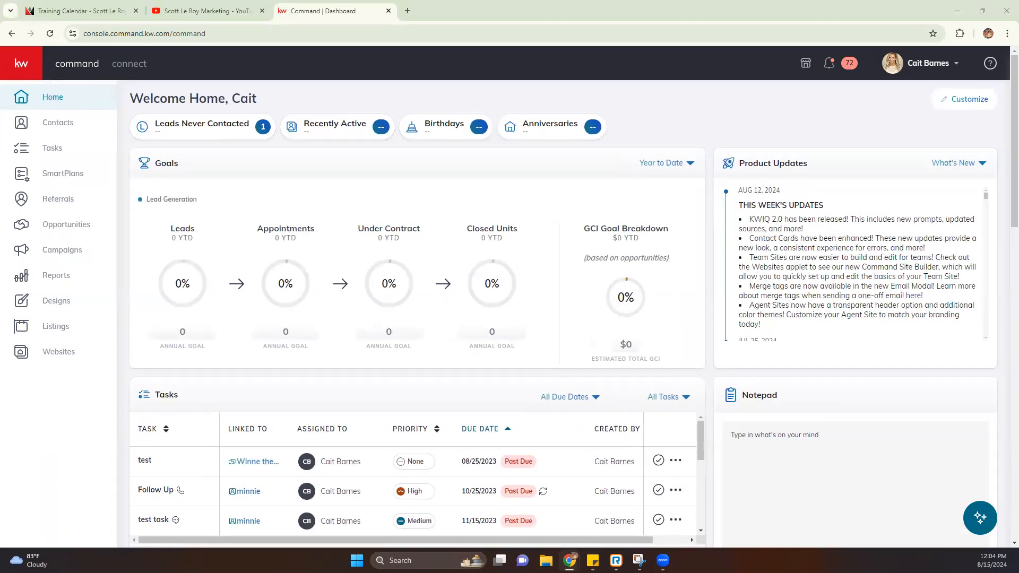
{"action": "left_click", "coordinate": [23, 302]}
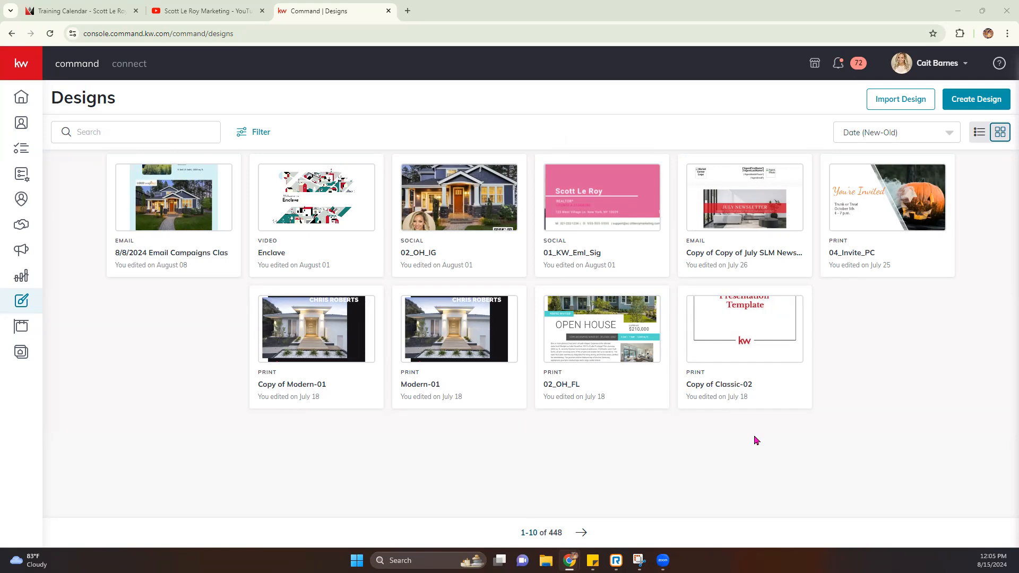
Step: Use Import Design to reach the design studio's My Projects page, then show the workspace list
{"action": "left_click", "coordinate": [892, 104]}
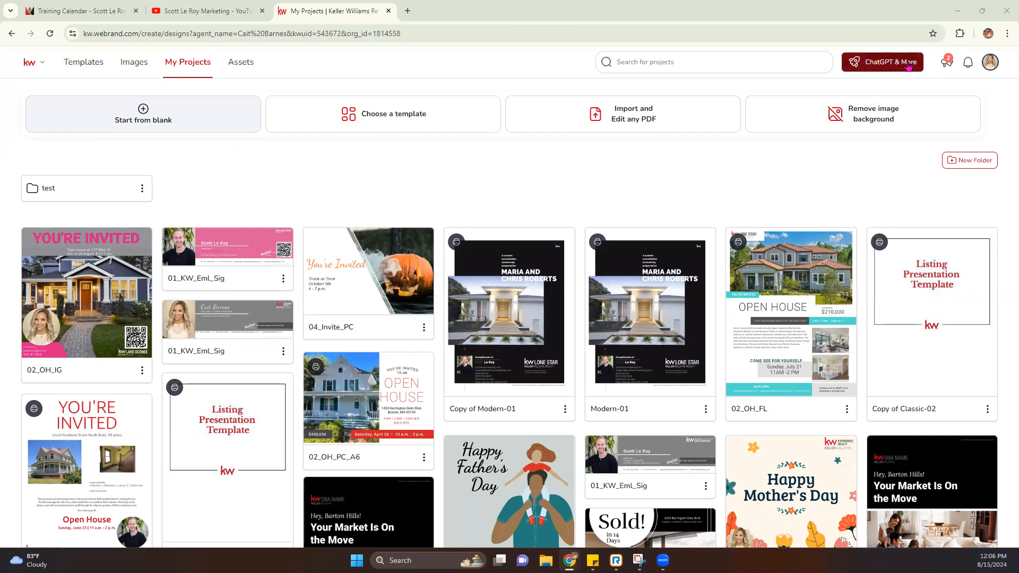
{"action": "left_click", "coordinate": [29, 62]}
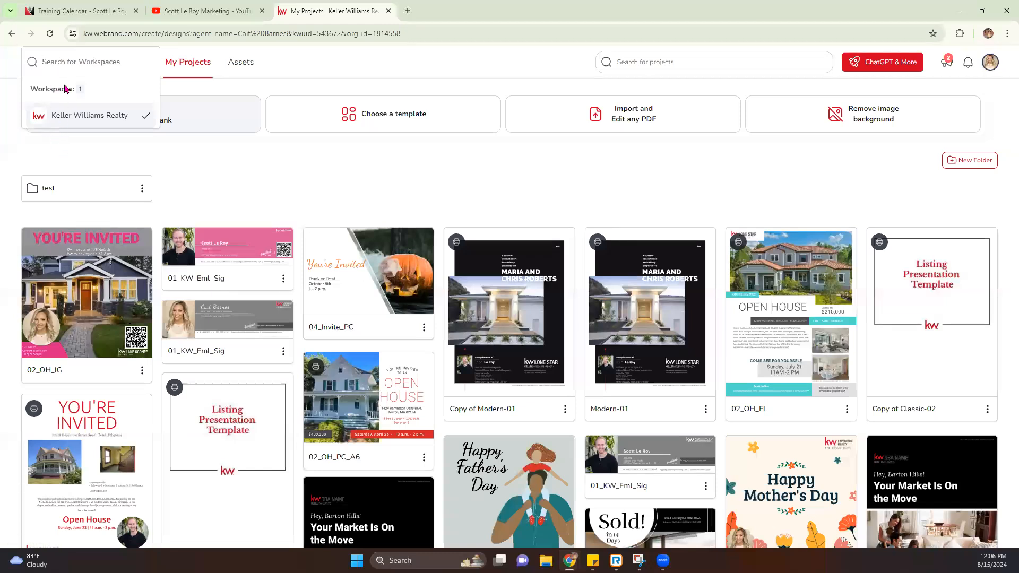
Step: Close the workspace list and open the Colors & Fonts brand assets
{"action": "left_click", "coordinate": [171, 162]}
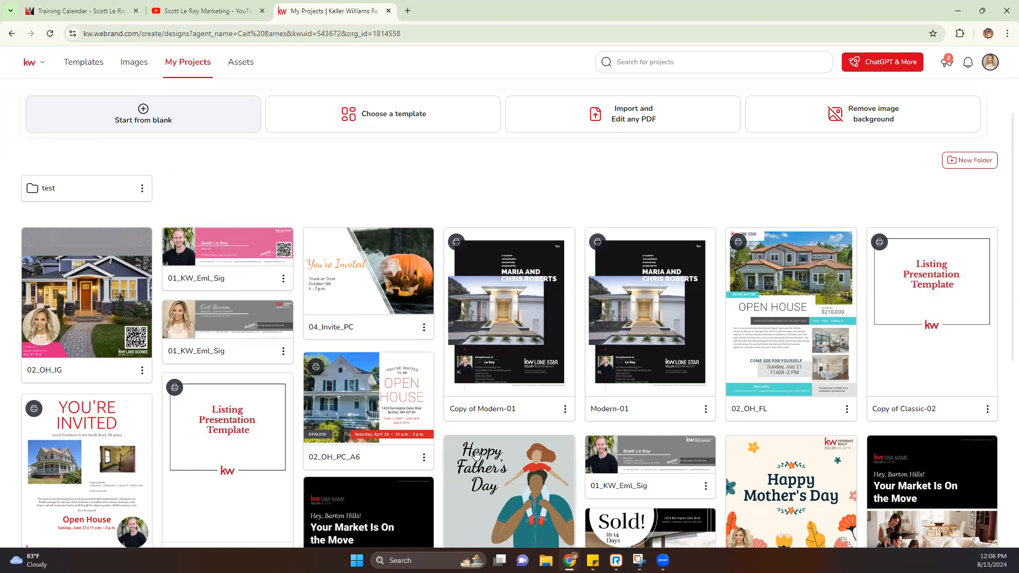
{"action": "left_click", "coordinate": [242, 65]}
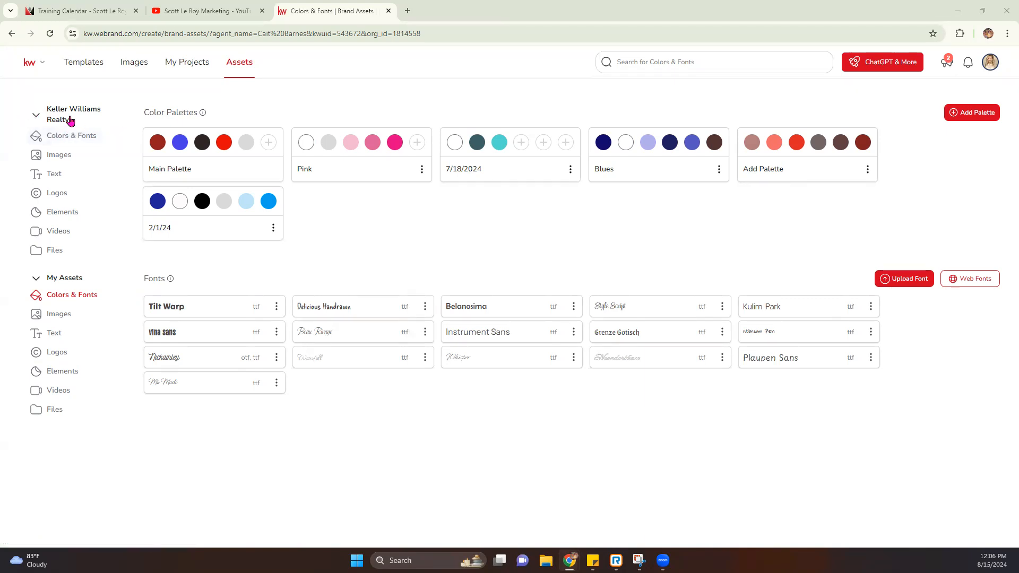
Step: View Keller Williams Realty company colours and fonts, then its Images library
{"action": "left_click", "coordinate": [64, 141]}
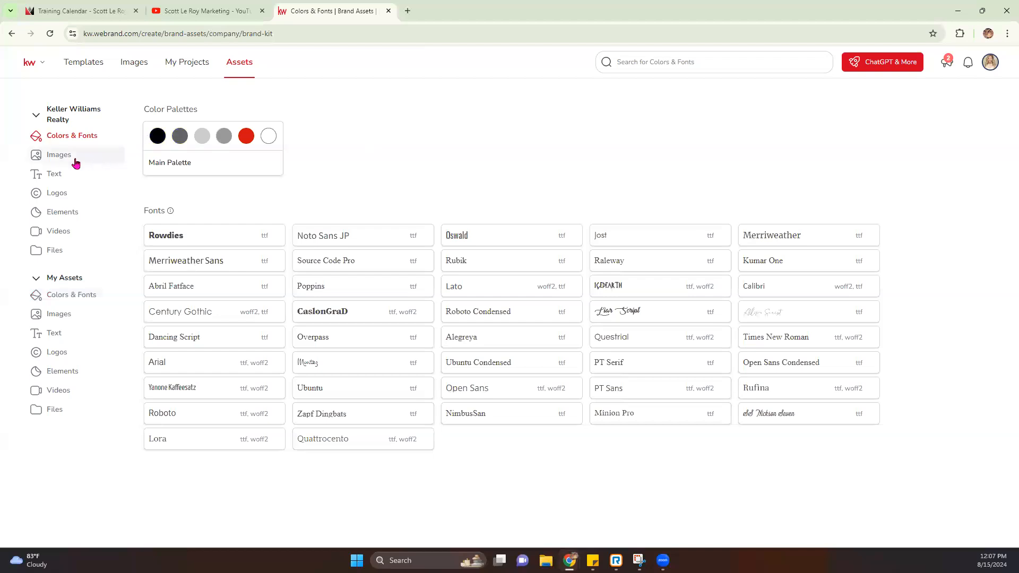
{"action": "left_click", "coordinate": [53, 159]}
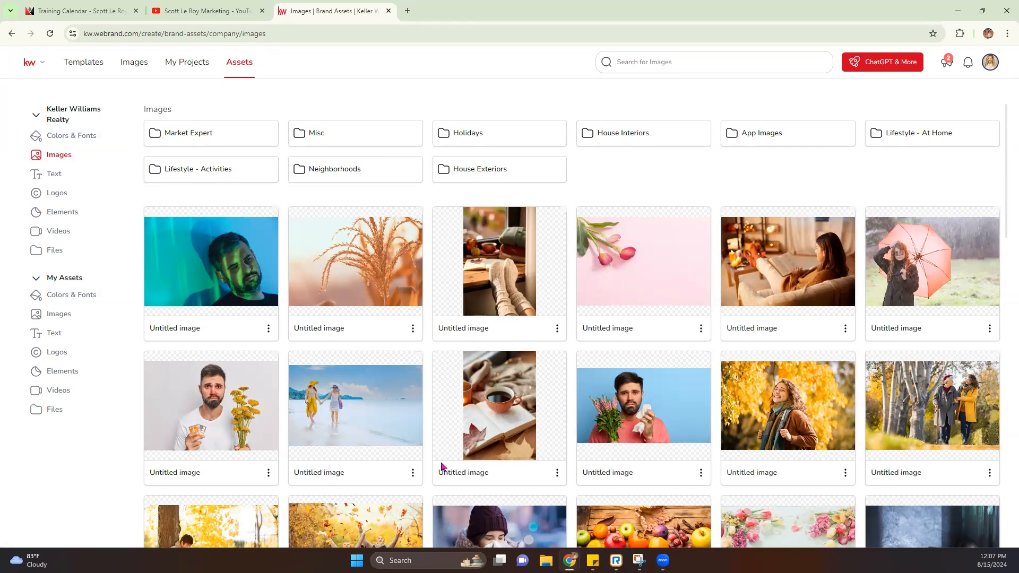
Step: Browse the company image library, peeking into the Market Expert and Holidays folders
{"action": "scroll", "coordinate": [441, 466], "scroll_direction": "down", "scroll_amount": 12}
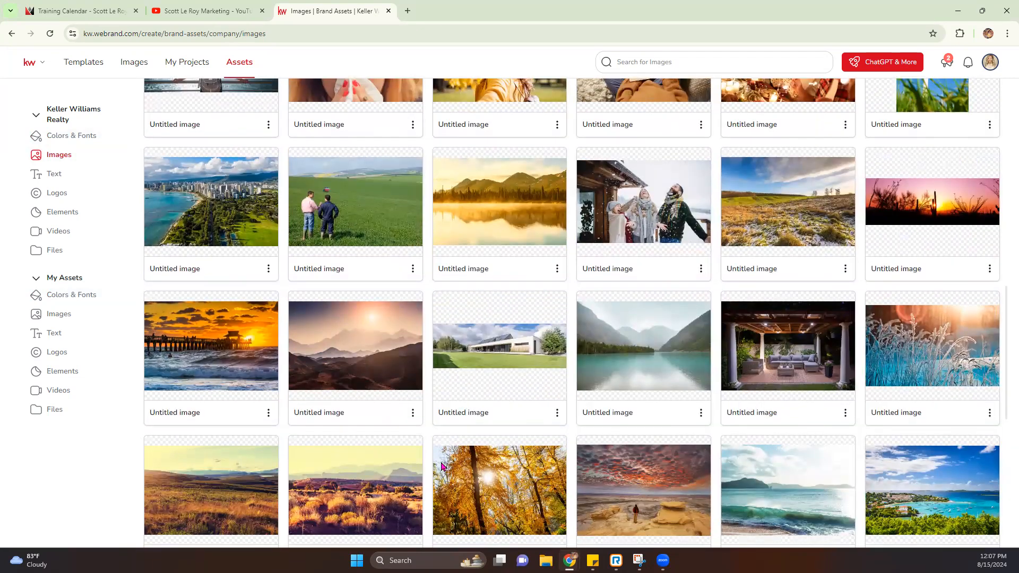
{"action": "scroll", "coordinate": [441, 466], "scroll_direction": "down", "scroll_amount": 4}
{"action": "scroll", "coordinate": [441, 466], "scroll_direction": "up", "scroll_amount": 11}
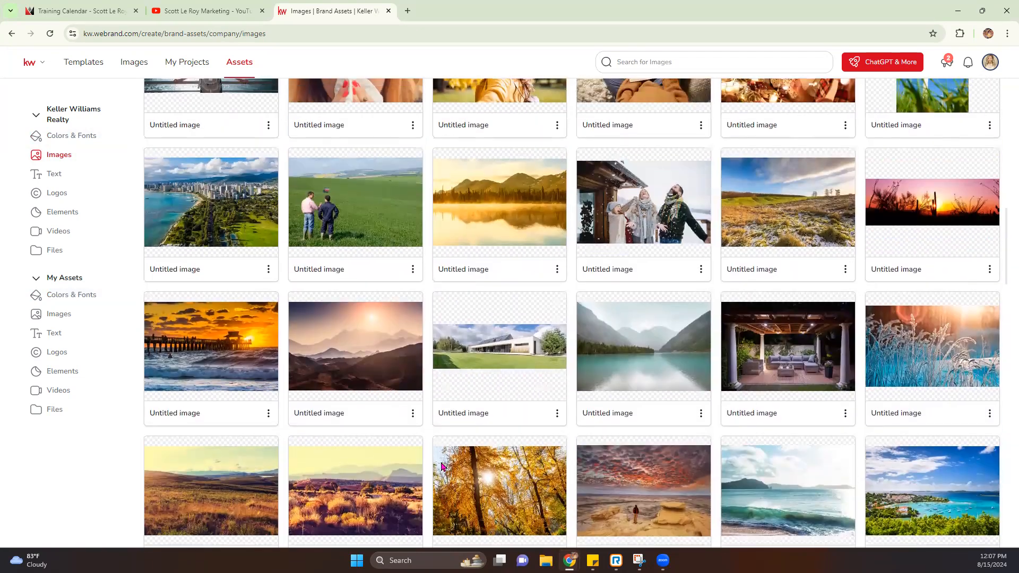
{"action": "scroll", "coordinate": [443, 466], "scroll_direction": "up", "scroll_amount": 5}
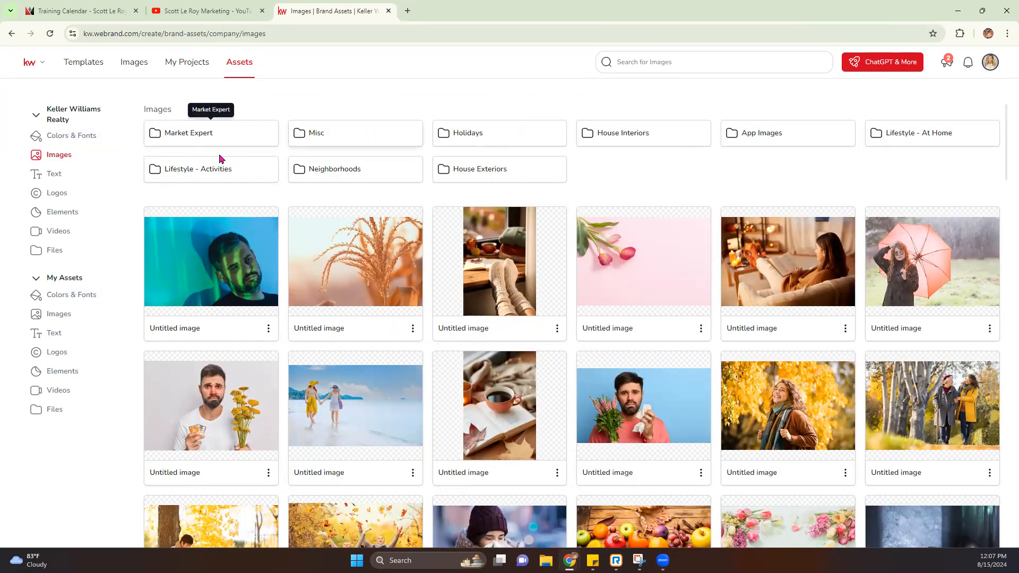
{"action": "left_click", "coordinate": [242, 141]}
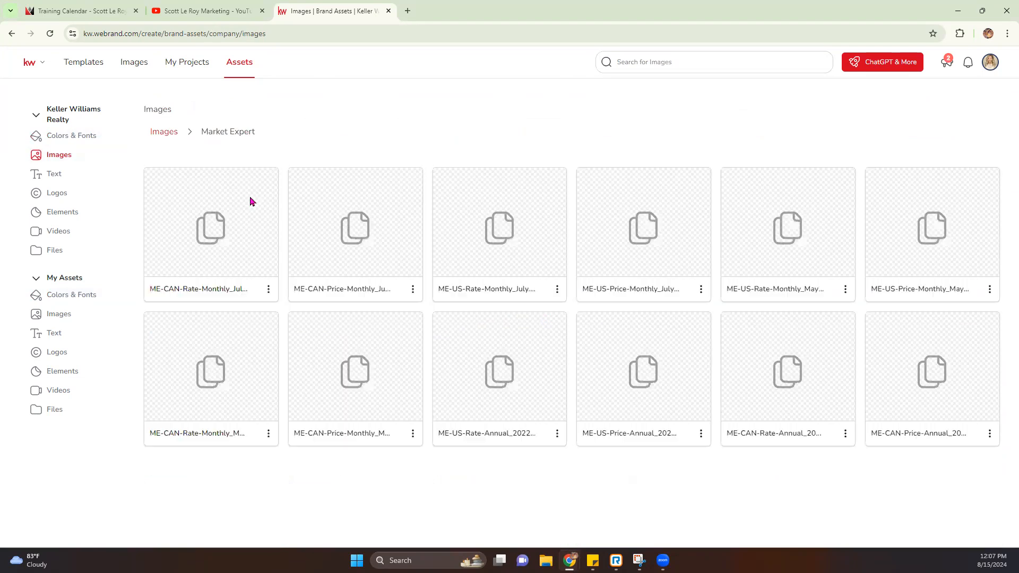
{"action": "left_click", "coordinate": [164, 131]}
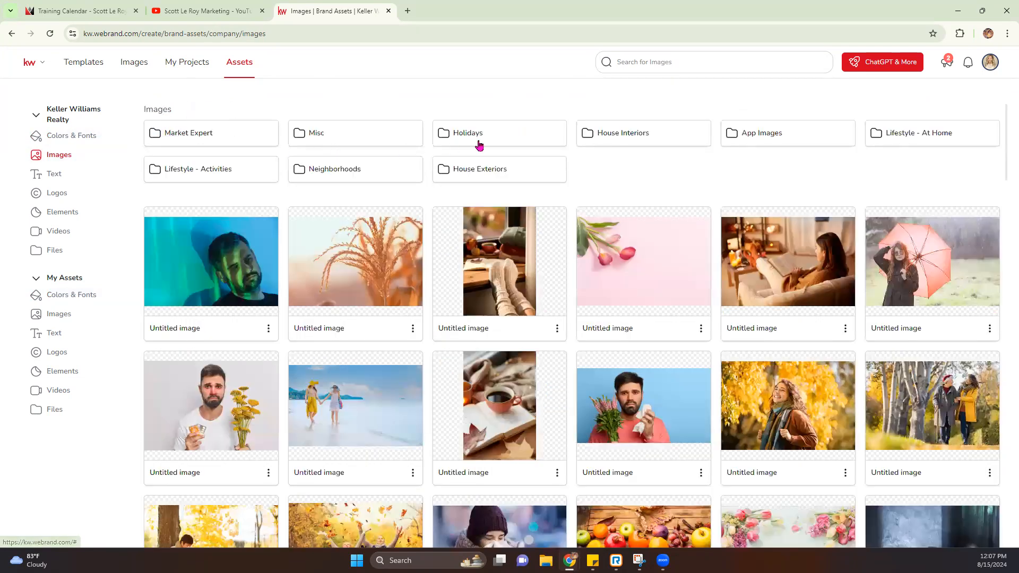
{"action": "left_click", "coordinate": [511, 141]}
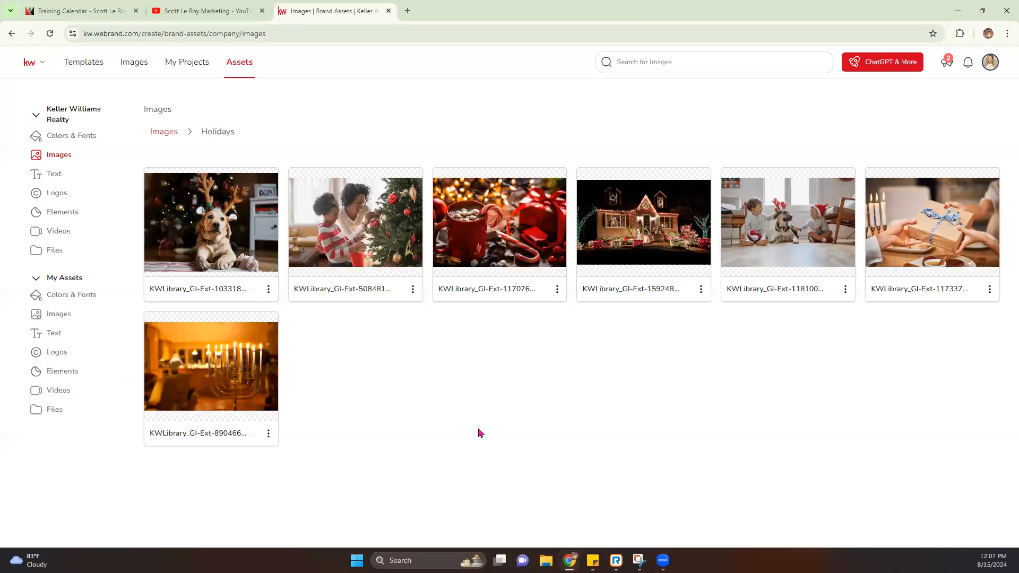
{"action": "left_click", "coordinate": [162, 134]}
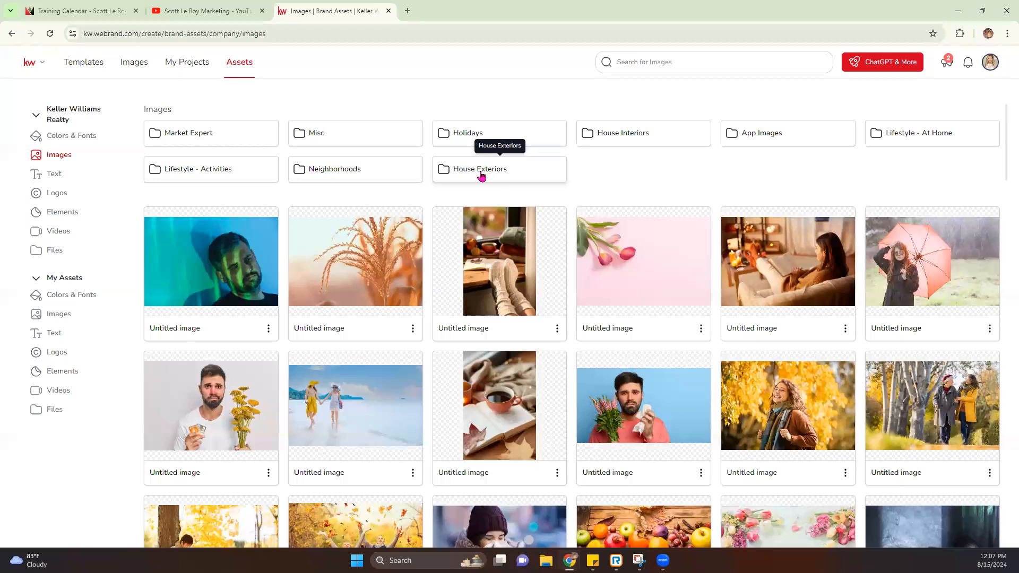
Step: Look through the App Images folder screenshots, then show the company Text assets
{"action": "left_click", "coordinate": [783, 135]}
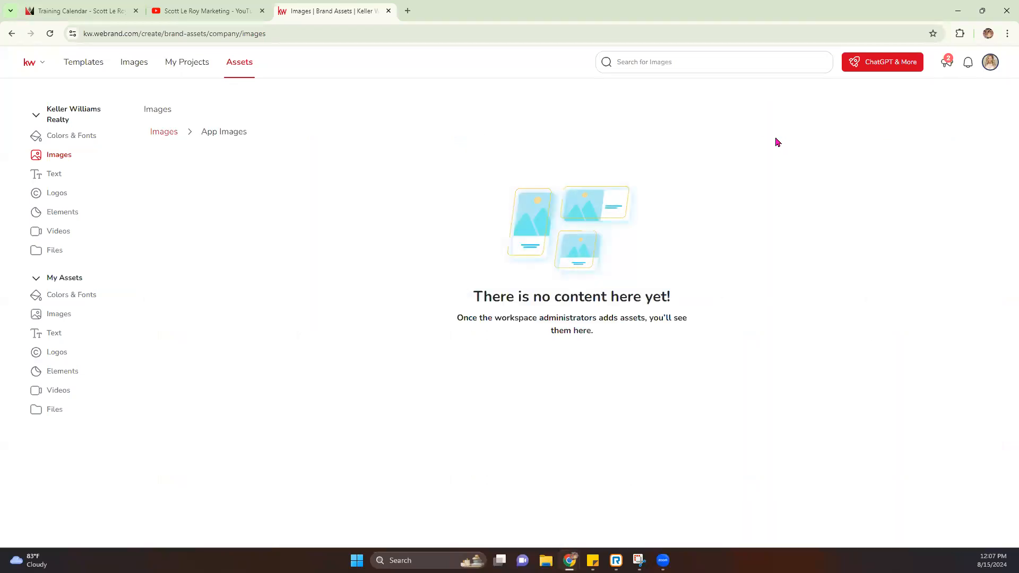
{"action": "scroll", "coordinate": [512, 299], "scroll_direction": "down", "scroll_amount": 2}
{"action": "scroll", "coordinate": [512, 299], "scroll_direction": "down", "scroll_amount": 4}
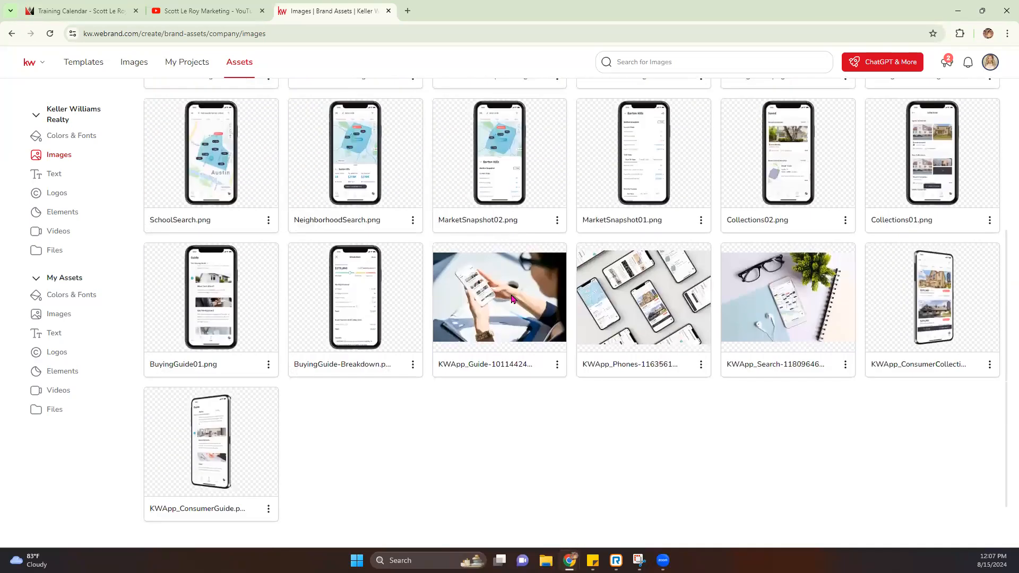
{"action": "scroll", "coordinate": [513, 299], "scroll_direction": "up", "scroll_amount": 4}
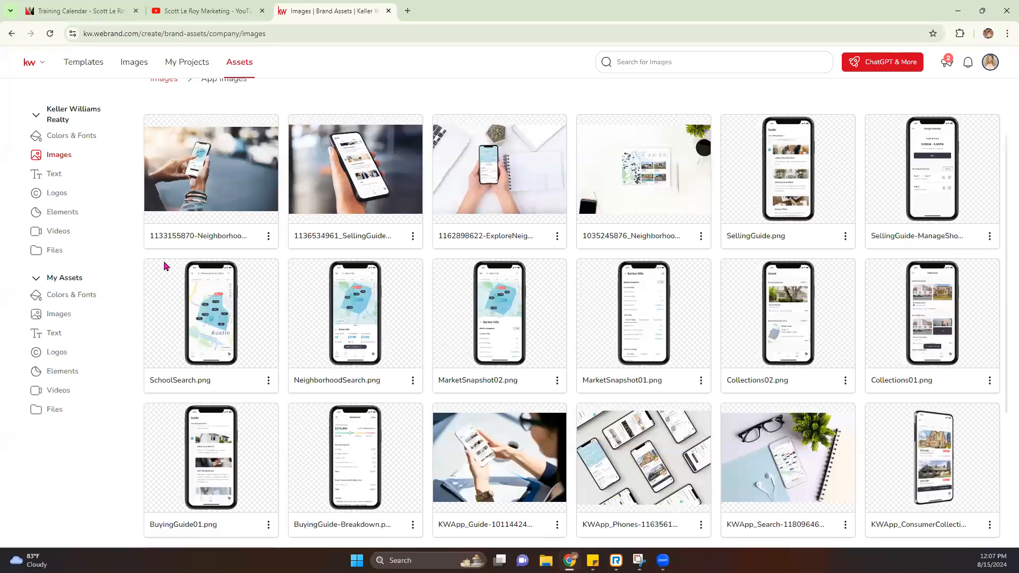
{"action": "left_click", "coordinate": [42, 172]}
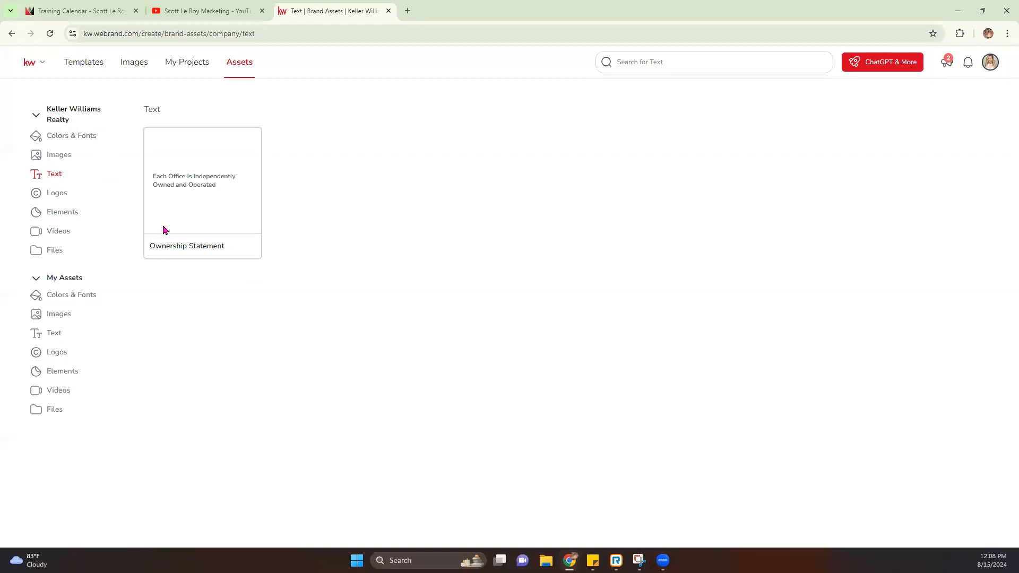
Step: Browse the KWU, Misc, KW and bus card logo folders, then view the brand Elements icons
{"action": "left_click", "coordinate": [58, 193]}
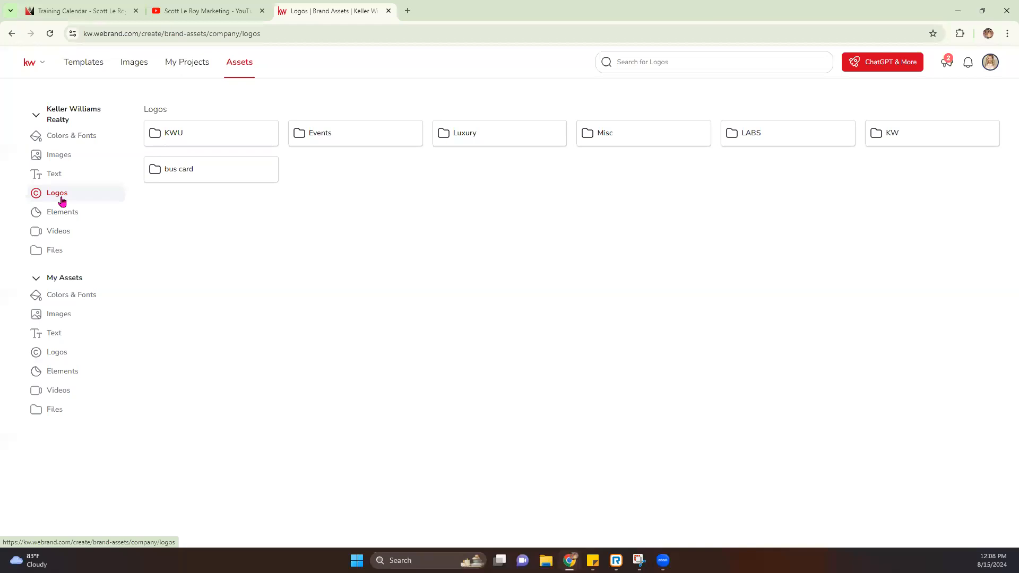
{"action": "left_click", "coordinate": [239, 141]}
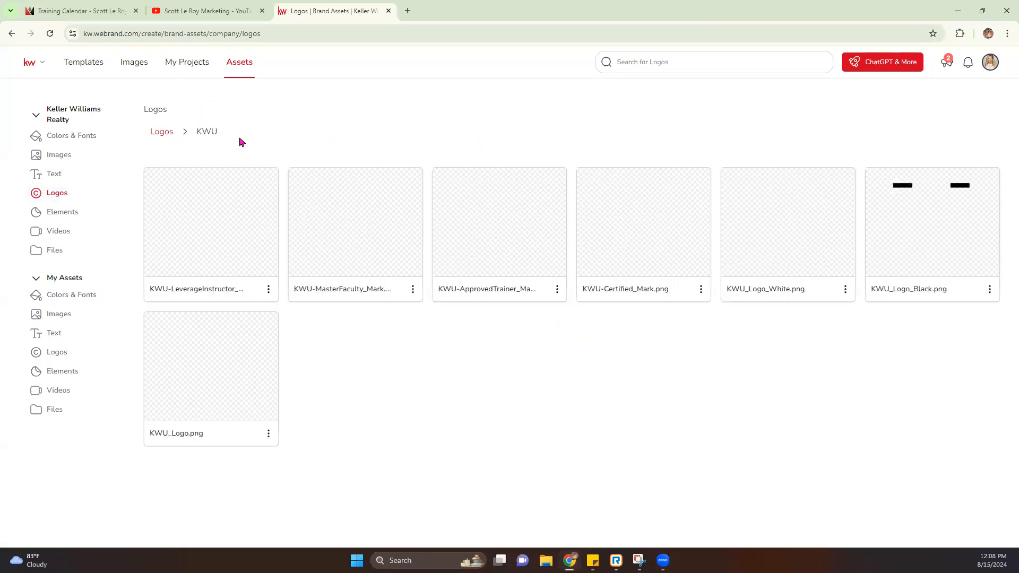
{"action": "left_click", "coordinate": [160, 133]}
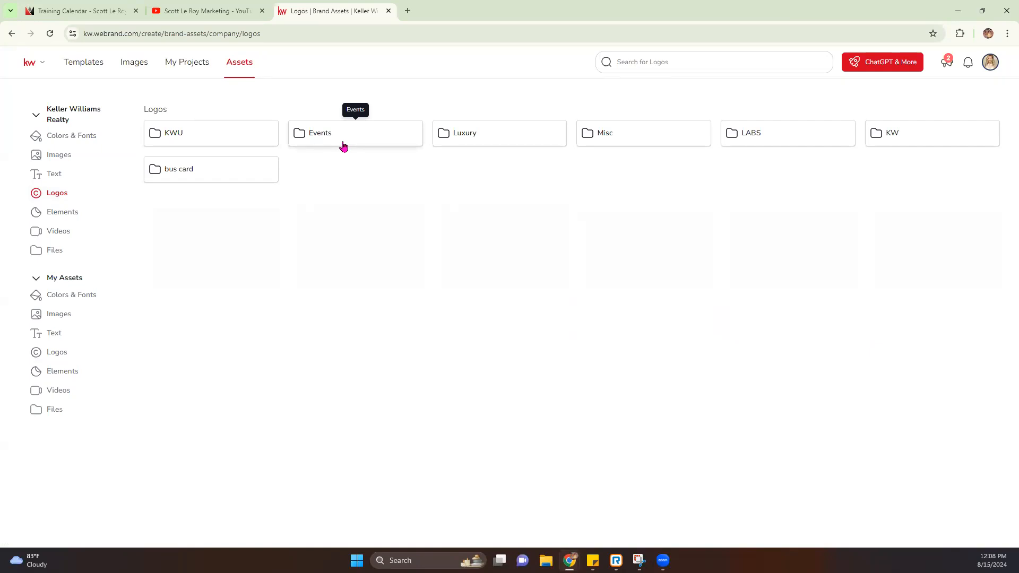
{"action": "left_click", "coordinate": [630, 139]}
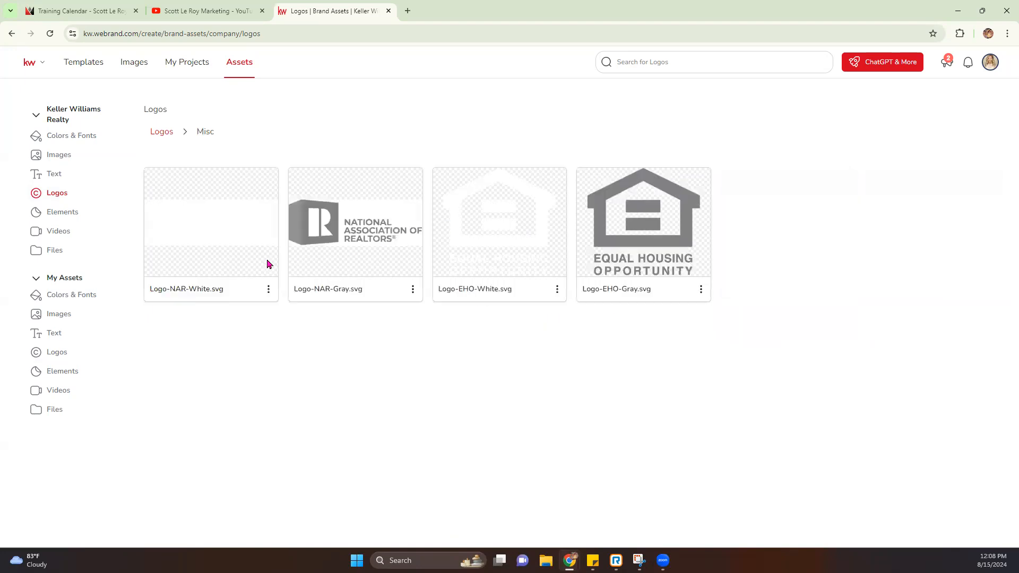
{"action": "left_click", "coordinate": [164, 132]}
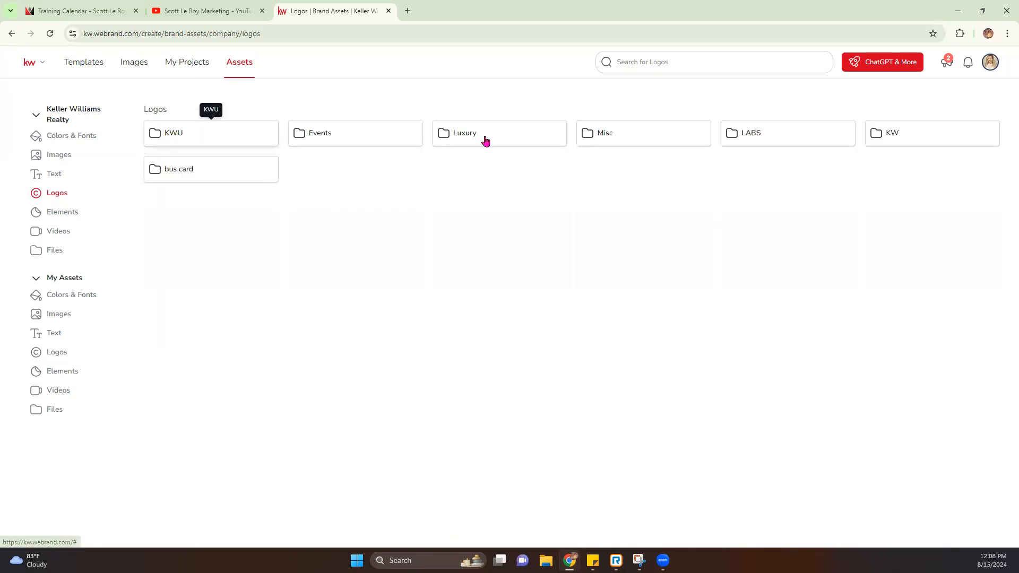
{"action": "left_click", "coordinate": [942, 139]}
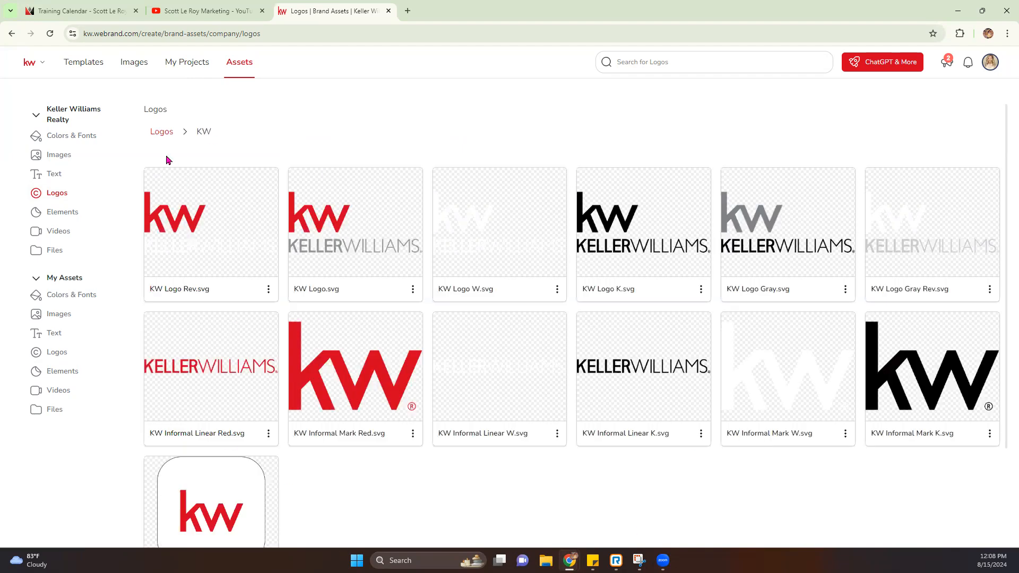
{"action": "left_click", "coordinate": [161, 133]}
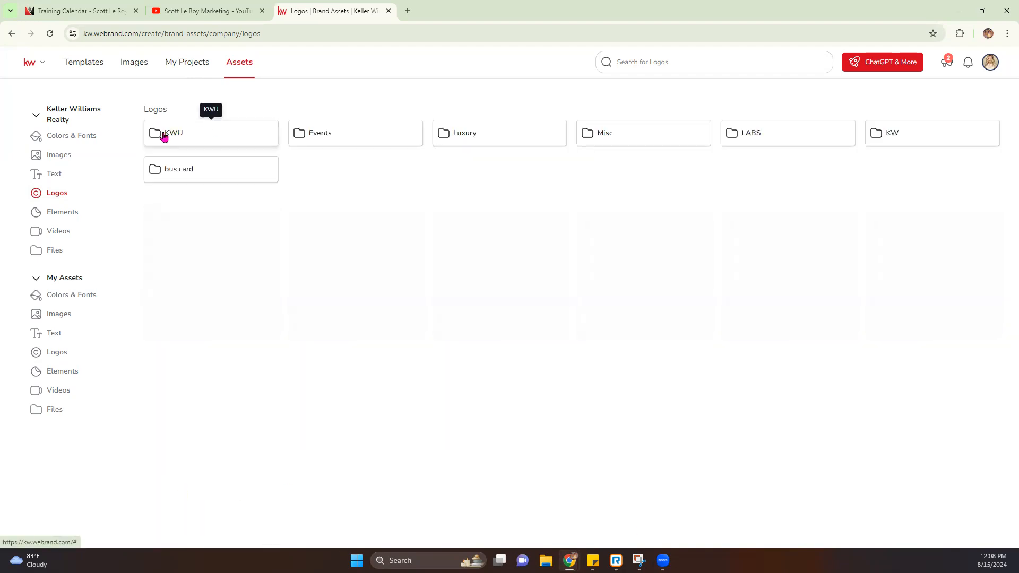
{"action": "left_click", "coordinate": [190, 171]}
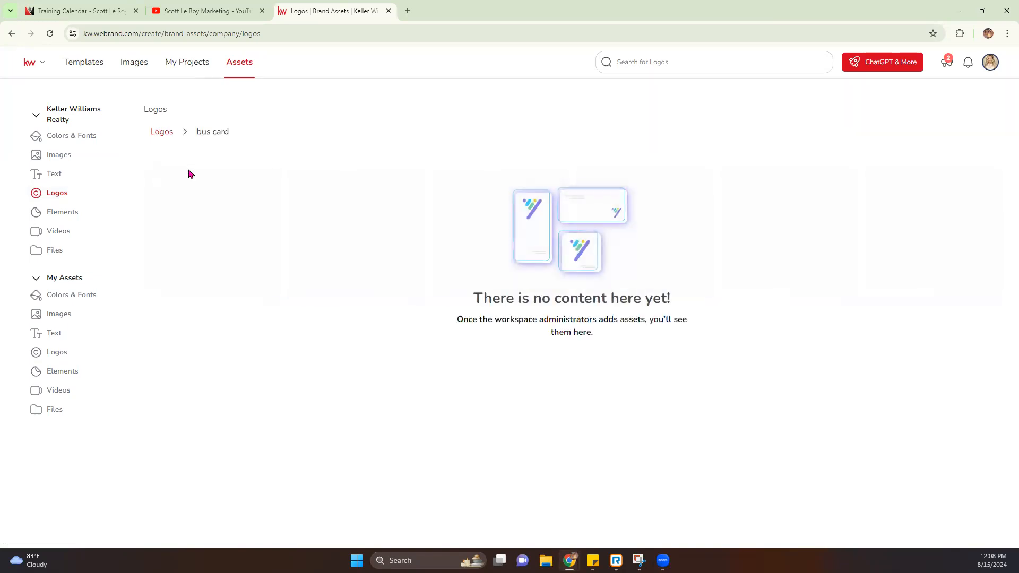
{"action": "left_click", "coordinate": [166, 133]}
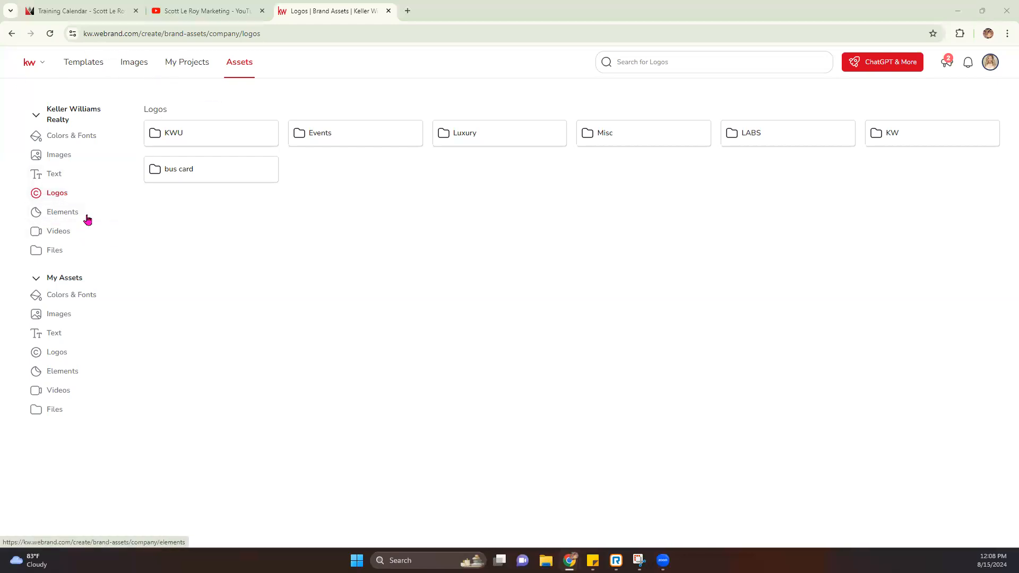
{"action": "left_click", "coordinate": [63, 213]}
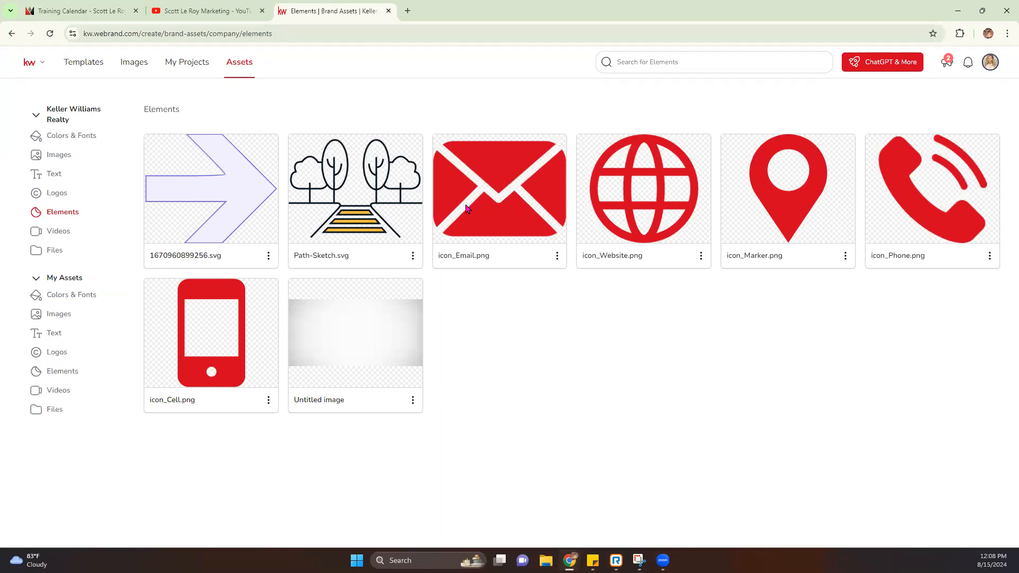
Step: View the company Videos, then the Files page, and collapse the Keller Williams Realty section
{"action": "left_click", "coordinate": [61, 233]}
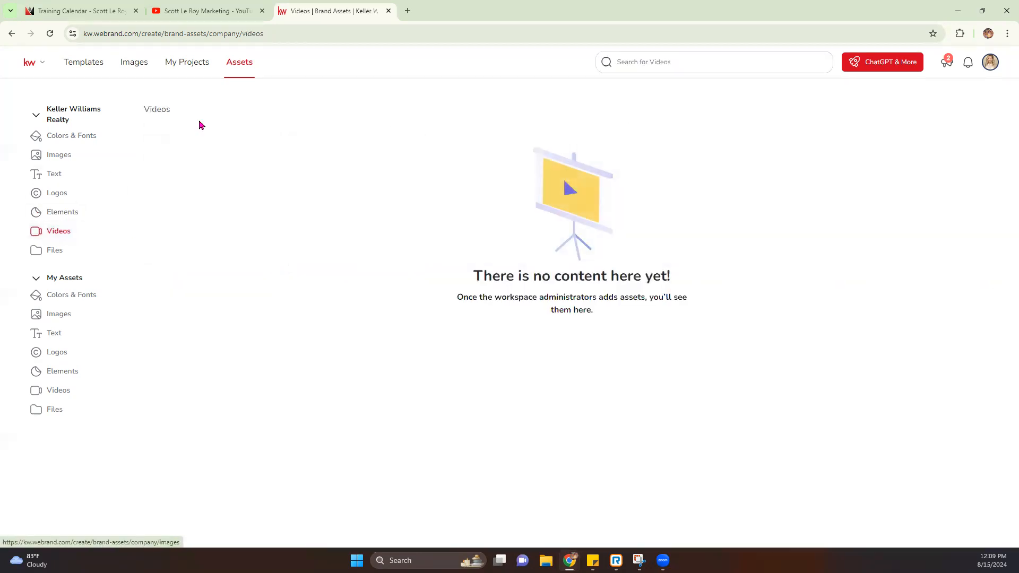
{"action": "left_click", "coordinate": [60, 259]}
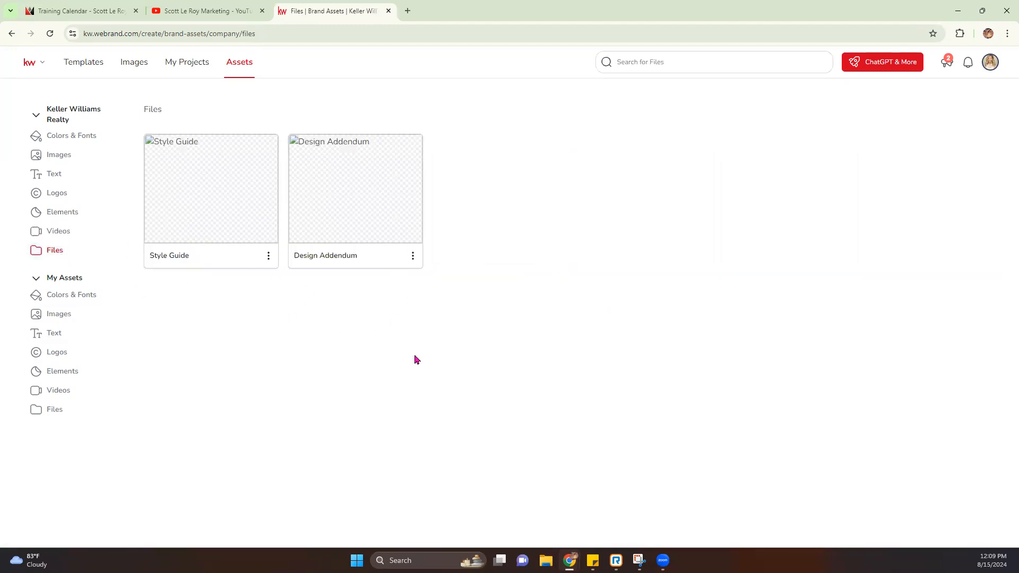
{"action": "left_click", "coordinate": [37, 116]}
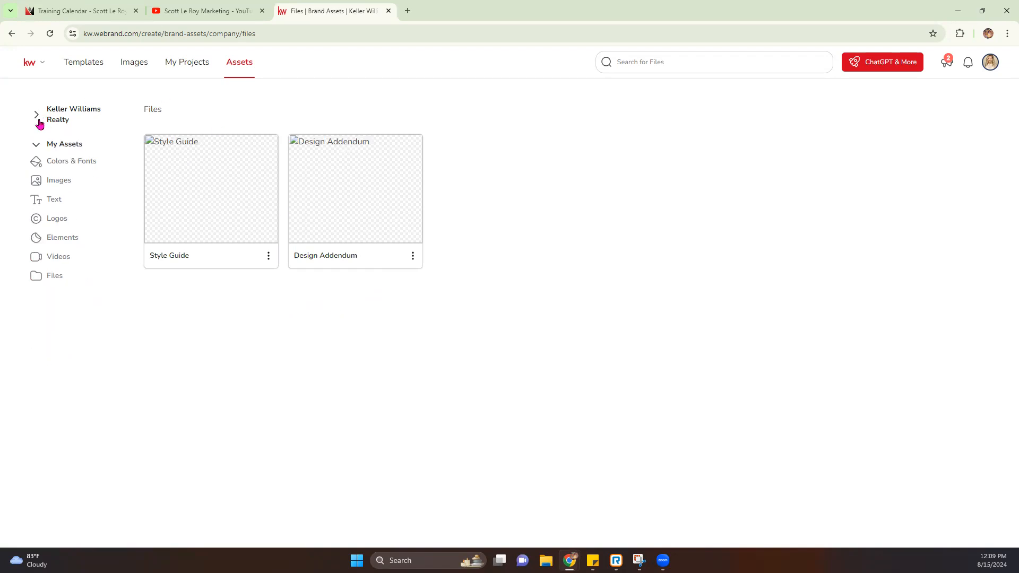
Step: Open the personal Colors & Fonts page from My Assets
{"action": "left_click", "coordinate": [58, 164]}
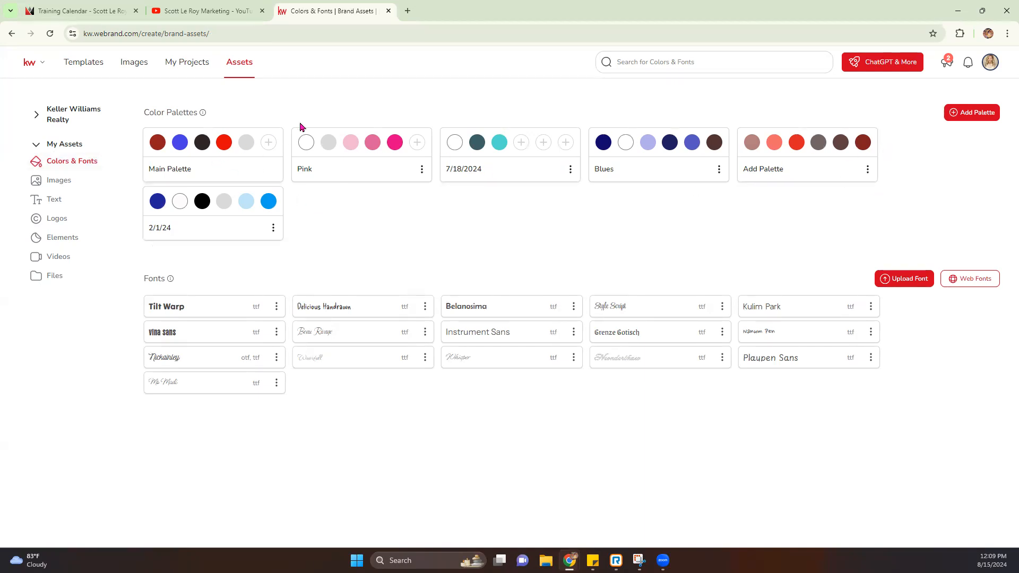
{"action": "left_click", "coordinate": [974, 114]}
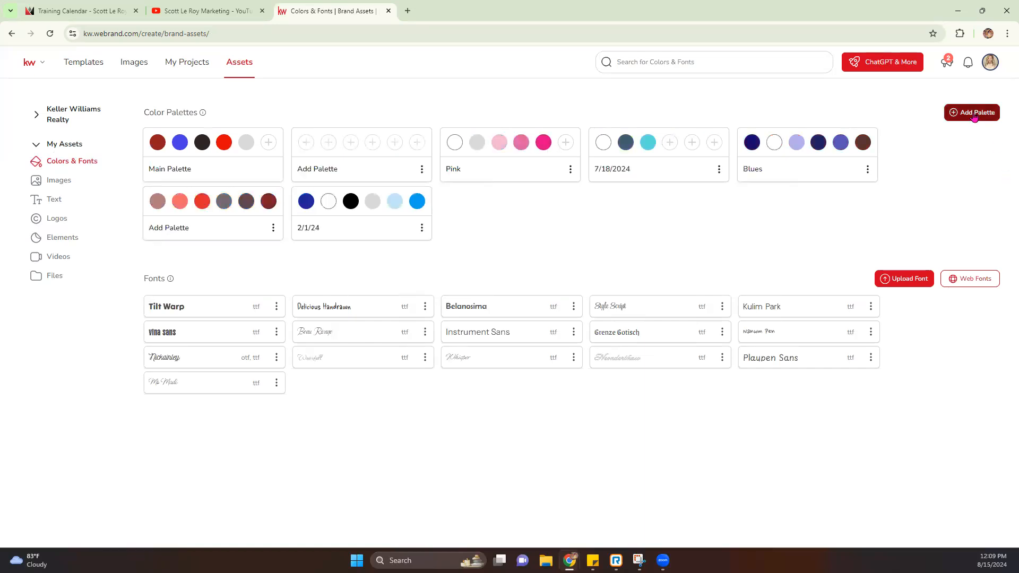
{"action": "left_click", "coordinate": [306, 144]}
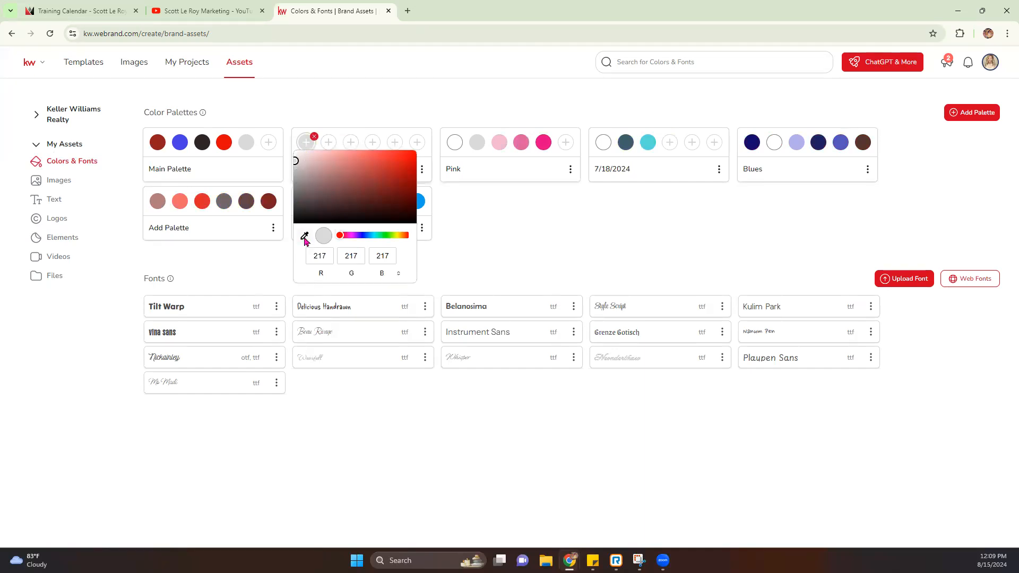
{"action": "left_click", "coordinate": [304, 237]}
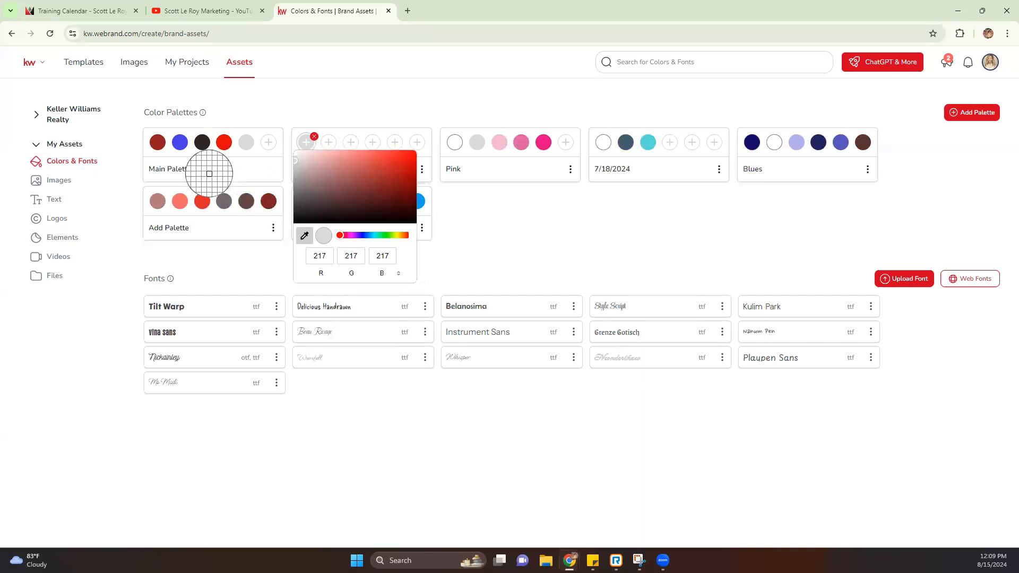
{"action": "left_click", "coordinate": [544, 137]}
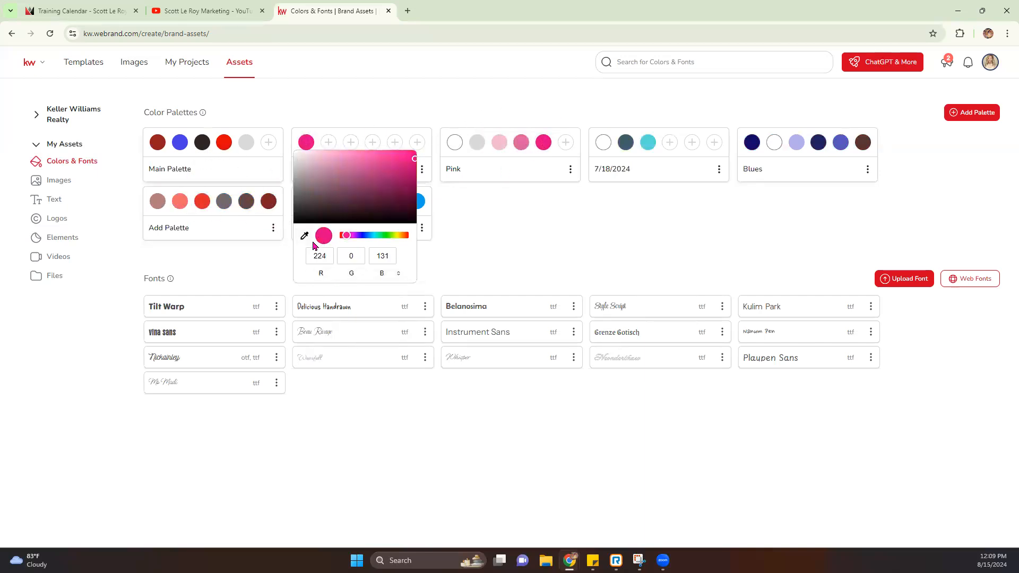
{"action": "left_click", "coordinate": [328, 142]}
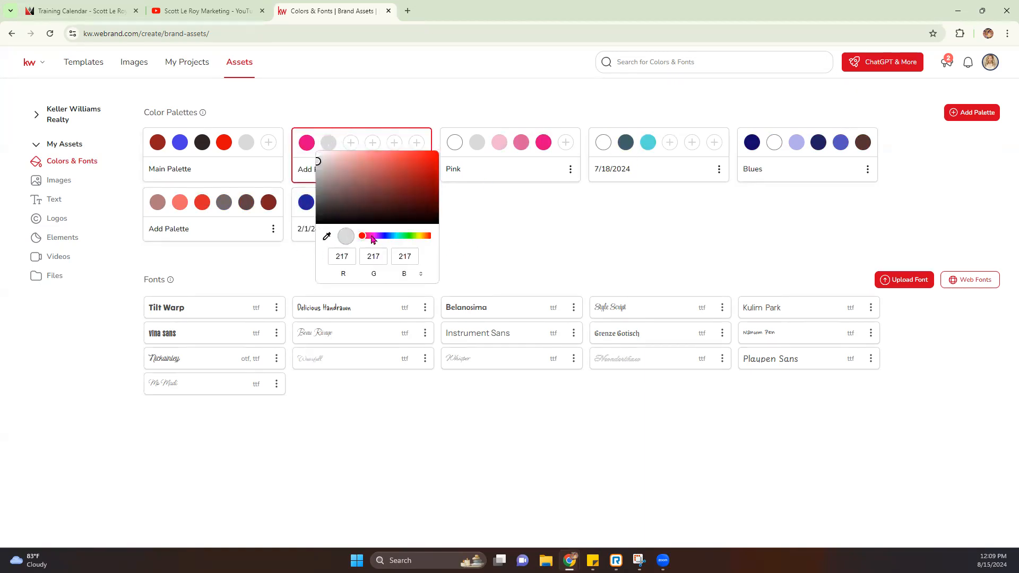
{"action": "left_click_drag", "start_coordinate": [373, 238], "coordinate": [415, 237]}
{"action": "left_click", "coordinate": [402, 168]}
{"action": "left_click", "coordinate": [379, 161]}
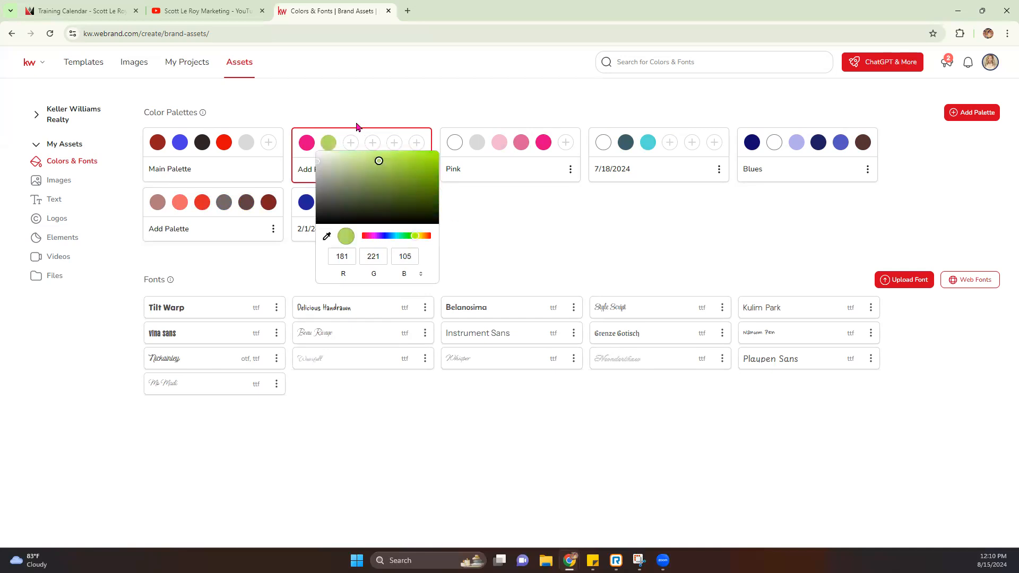
{"action": "left_click", "coordinate": [353, 147]}
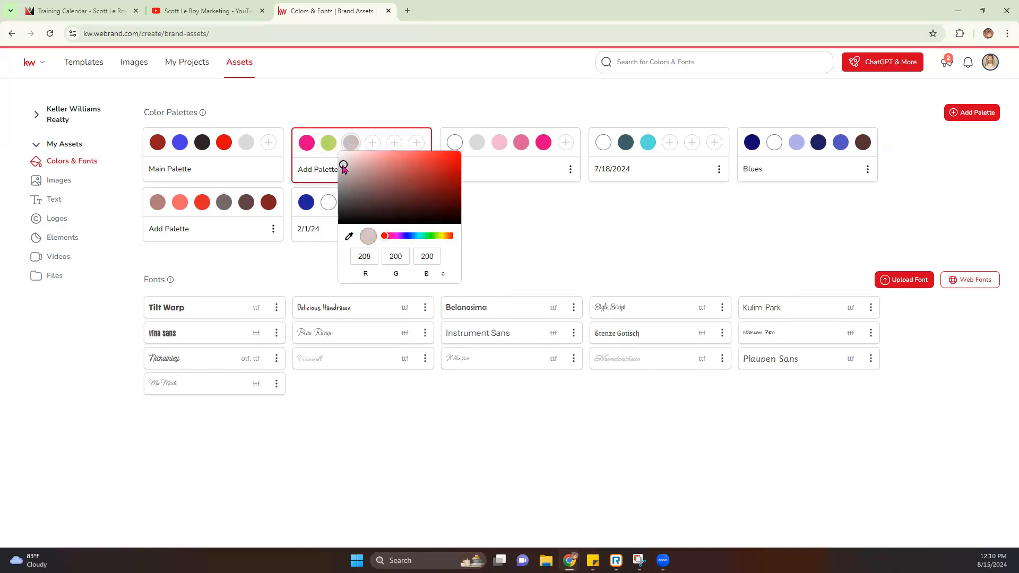
{"action": "left_click", "coordinate": [373, 142]}
{"action": "left_click", "coordinate": [400, 193]}
{"action": "left_click_drag", "start_coordinate": [409, 237], "coordinate": [445, 239]}
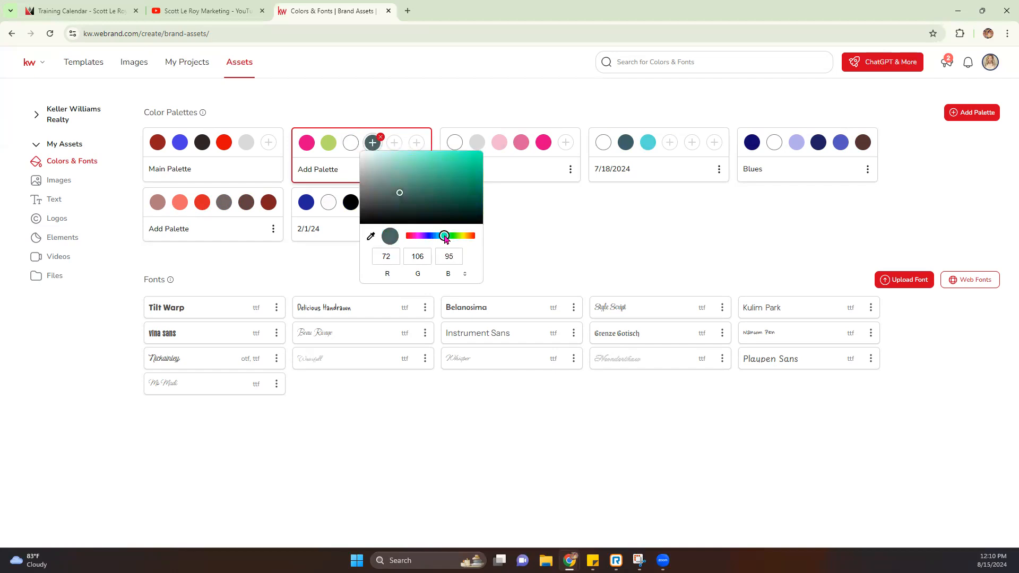
{"action": "left_click_drag", "start_coordinate": [419, 202], "coordinate": [469, 154]}
{"action": "left_click", "coordinate": [386, 126]}
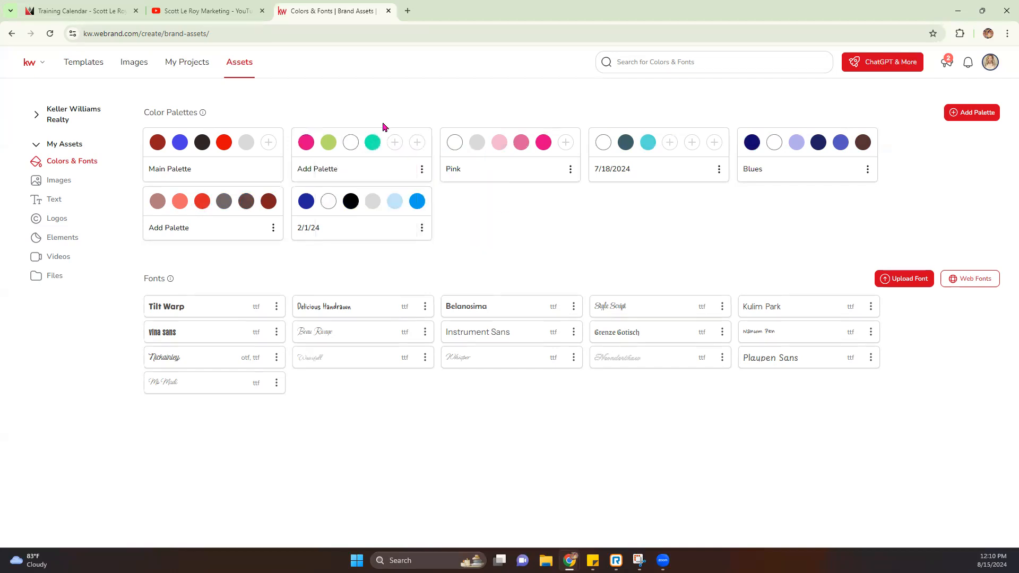
{"action": "left_click", "coordinate": [422, 169]}
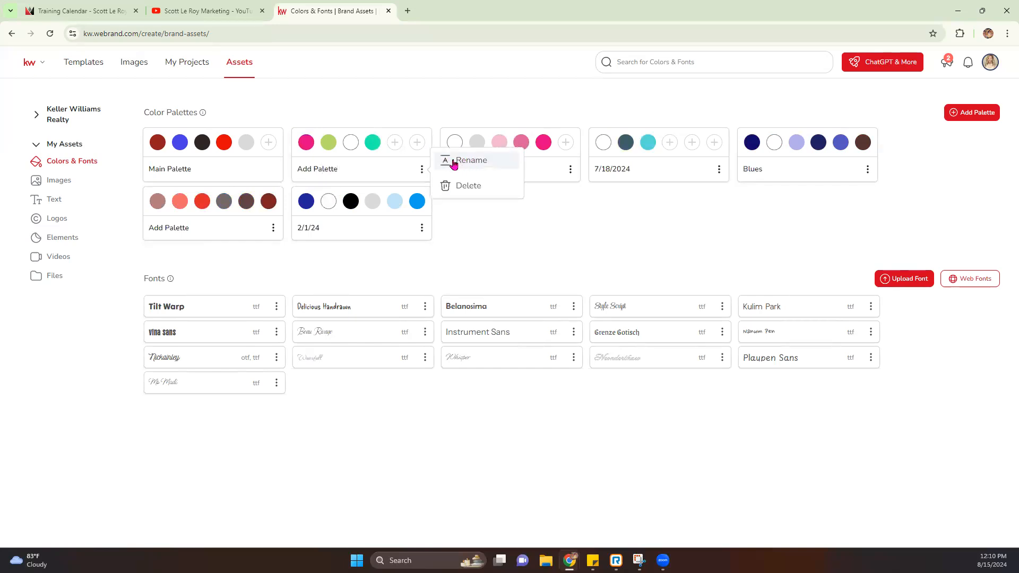
{"action": "left_click", "coordinate": [460, 187]}
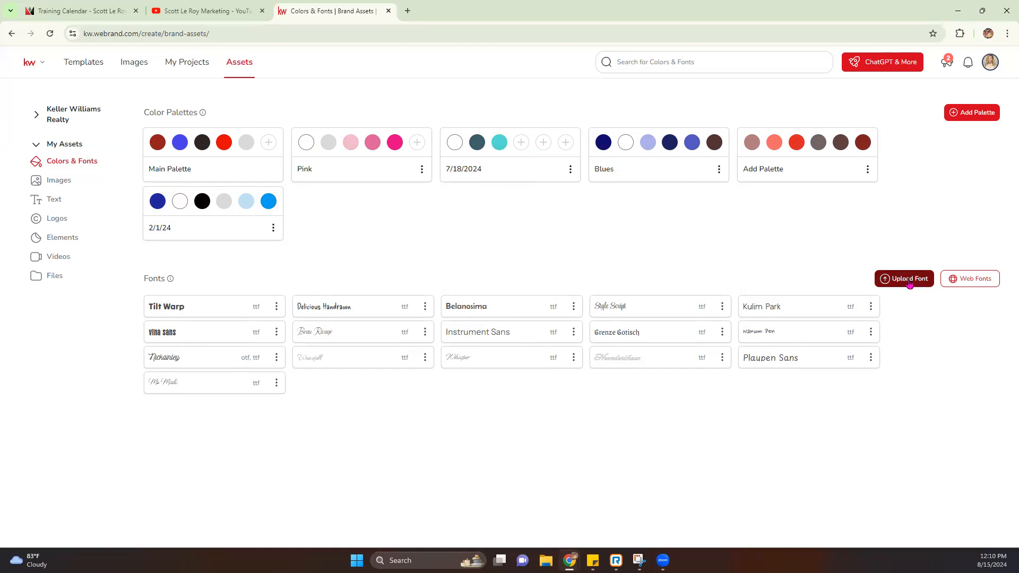
Step: Add the Fleur De Leah and Imperial Script web fonts to the saved fonts
{"action": "left_click", "coordinate": [976, 279]}
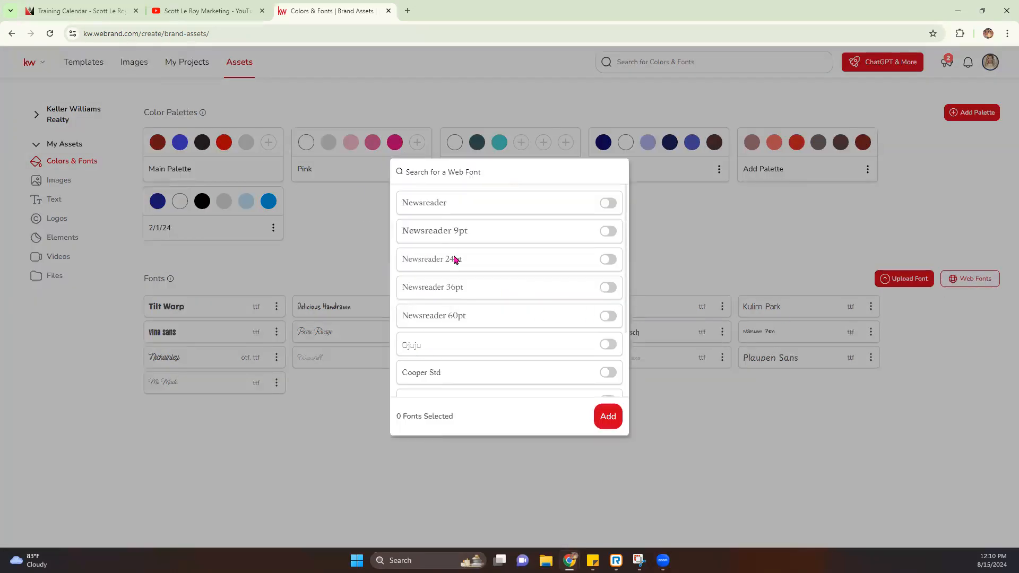
{"action": "scroll", "coordinate": [448, 315], "scroll_direction": "down", "scroll_amount": 2}
{"action": "scroll", "coordinate": [451, 313], "scroll_direction": "down", "scroll_amount": 5}
{"action": "left_click", "coordinate": [608, 265]}
{"action": "left_click", "coordinate": [607, 294]}
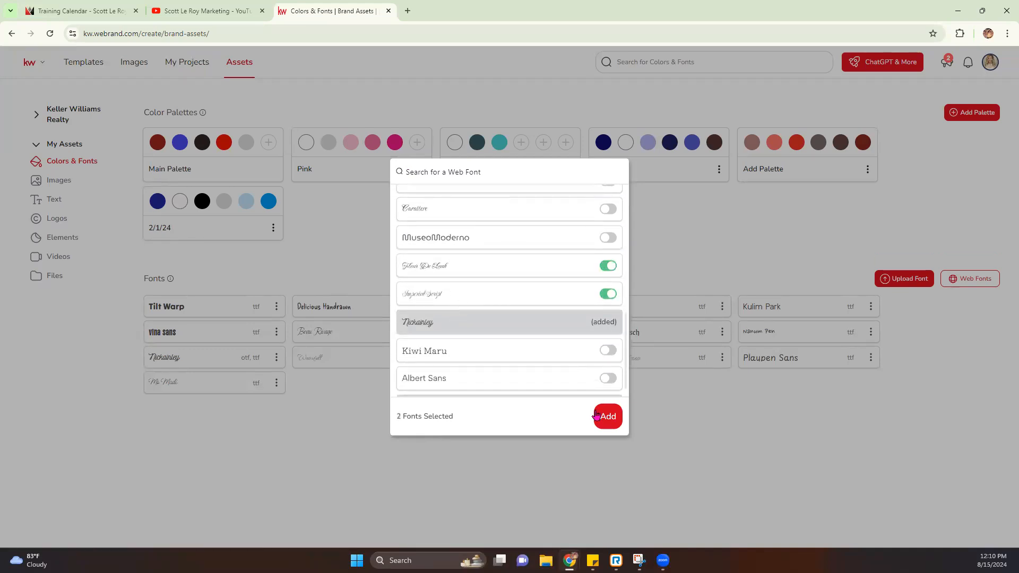
{"action": "left_click", "coordinate": [600, 416]}
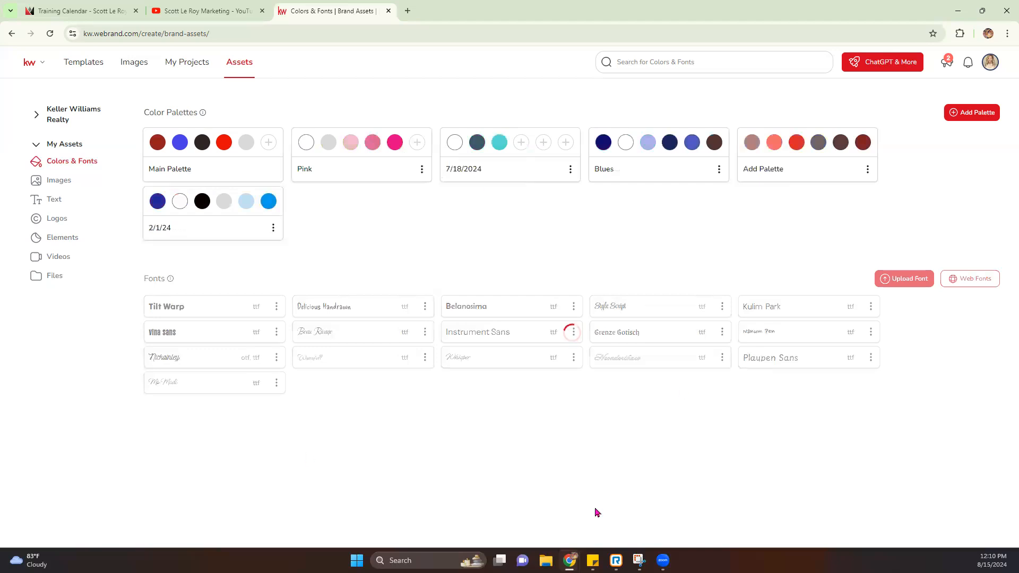
{"action": "left_click", "coordinate": [54, 180]}
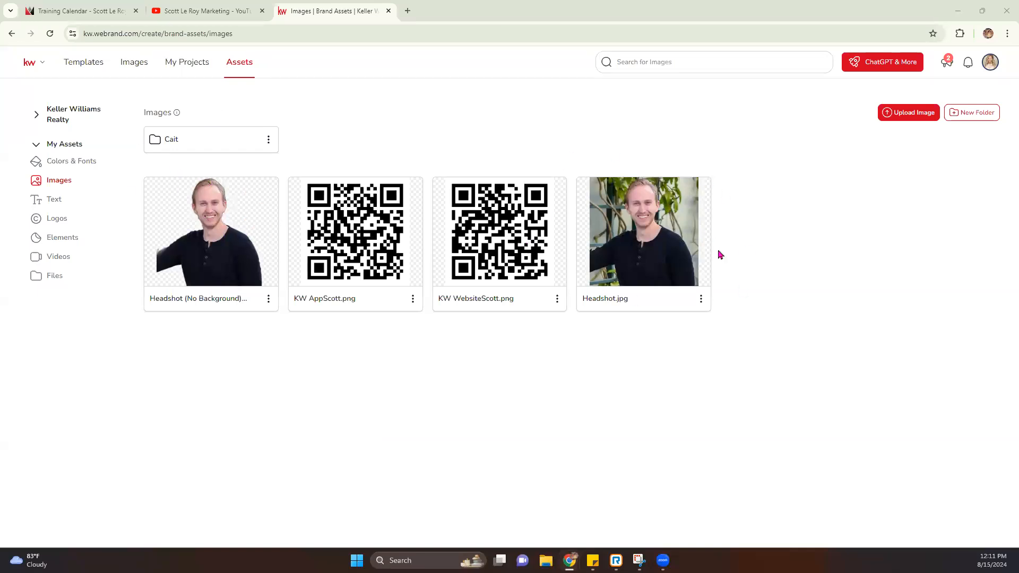
{"action": "left_click", "coordinate": [701, 300]}
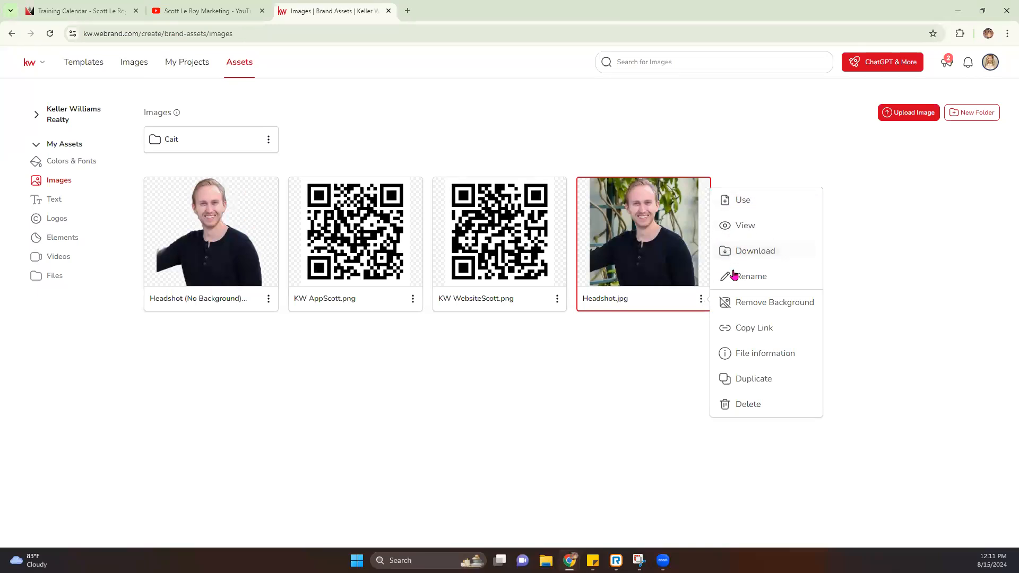
{"action": "left_click", "coordinate": [776, 306]}
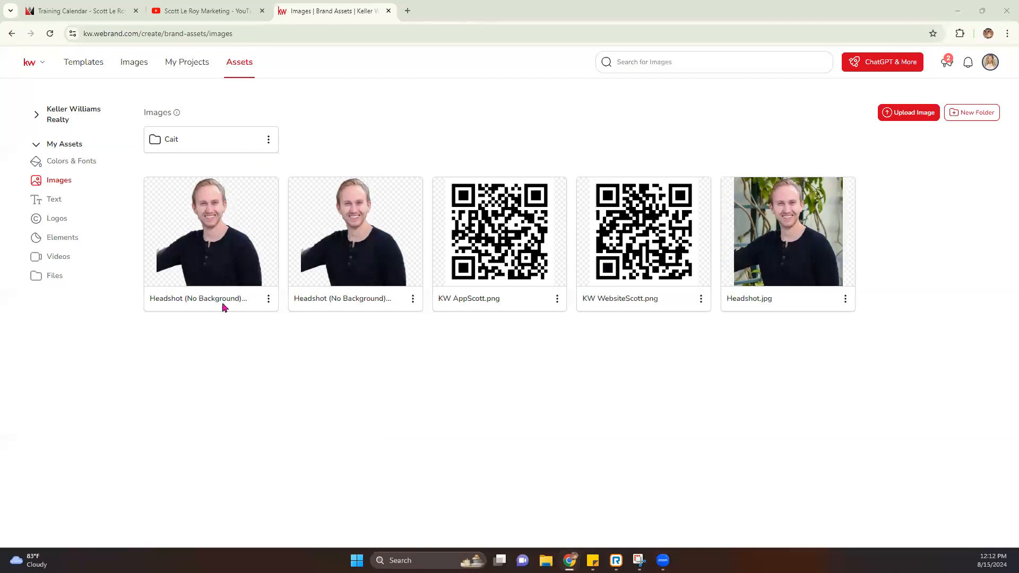
{"action": "left_click", "coordinate": [268, 299]}
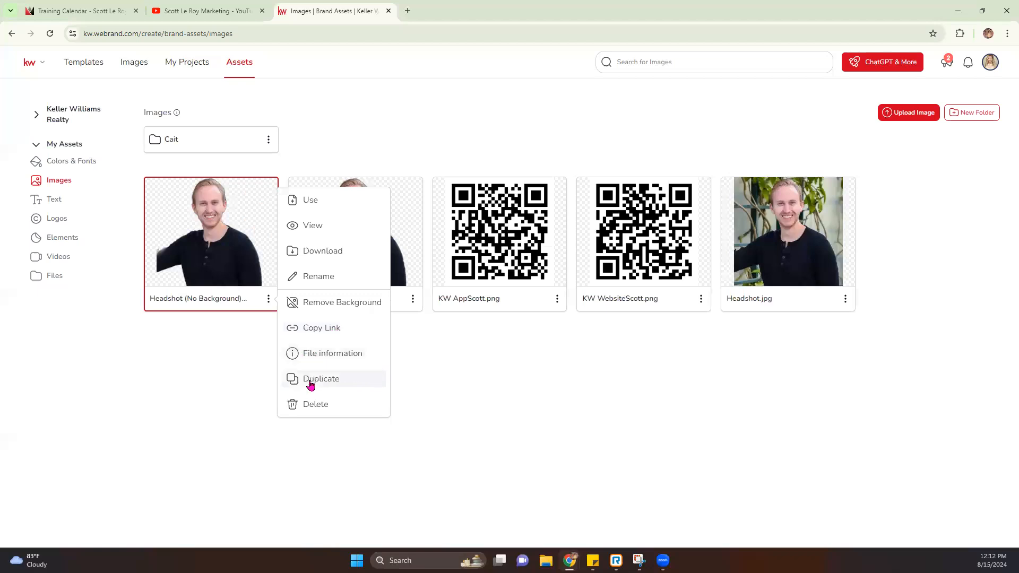
{"action": "left_click", "coordinate": [316, 407]}
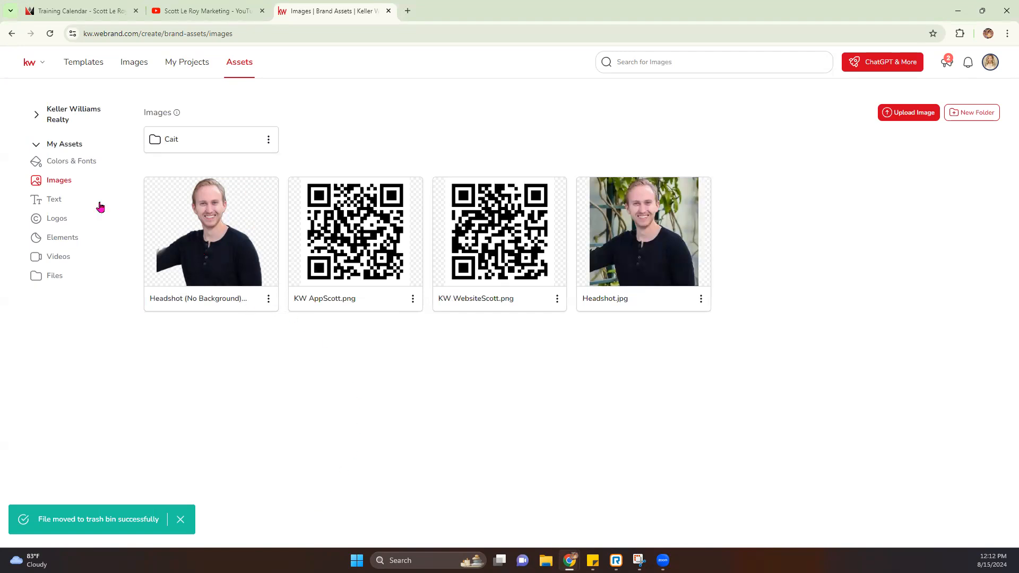
Step: Look through the saved Text snippets, then the personal Logos assets
{"action": "left_click", "coordinate": [52, 200]}
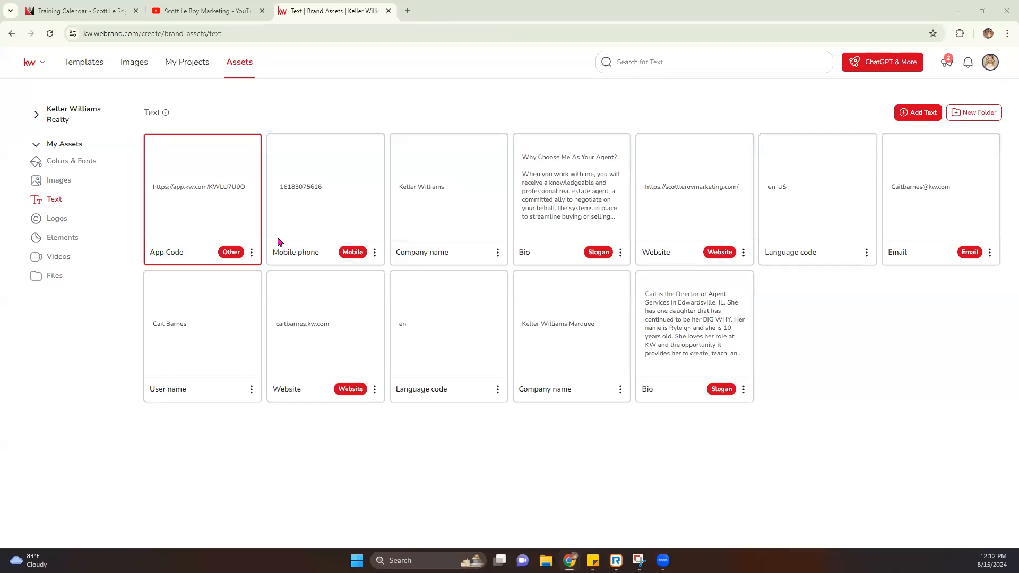
{"action": "left_click", "coordinate": [59, 218]}
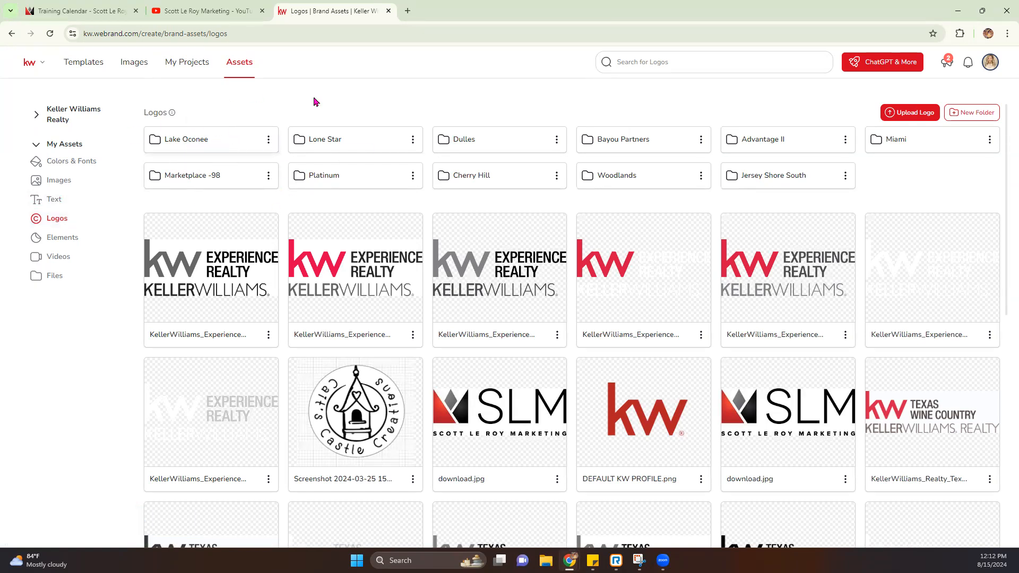
{"action": "left_click", "coordinate": [408, 11]}
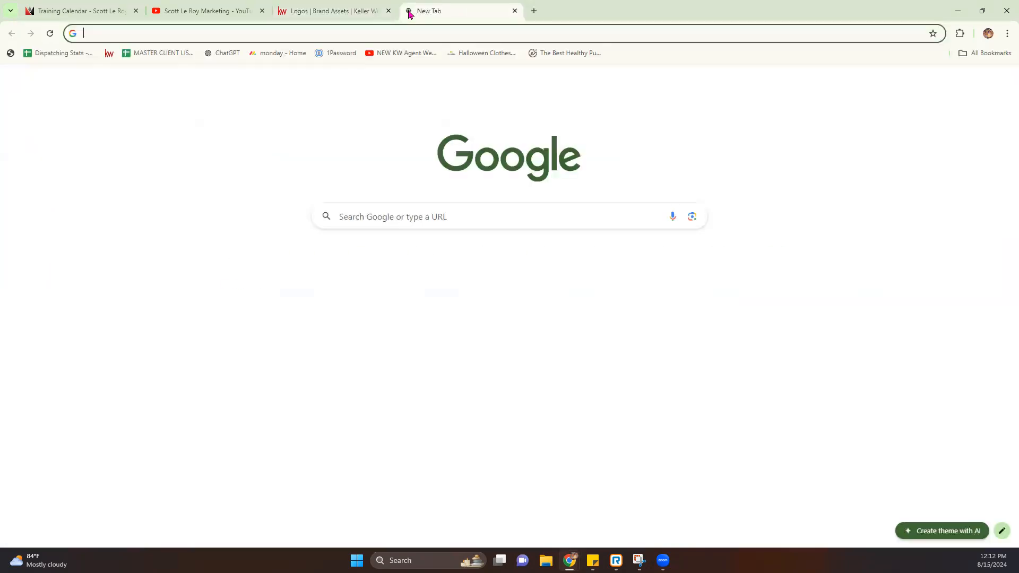
Step: Go to KW Connect and open Marketing and its Logos and Branding page in new tabs
{"action": "type", "text": "kwc"}
{"action": "key", "text": "Return"}
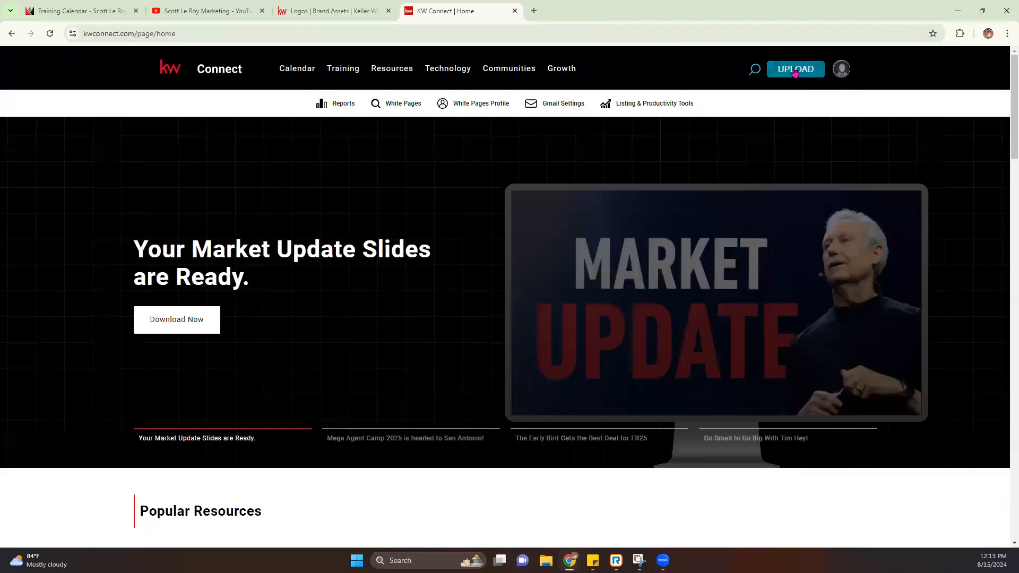
{"action": "mouse_move", "coordinate": [383, 70]}
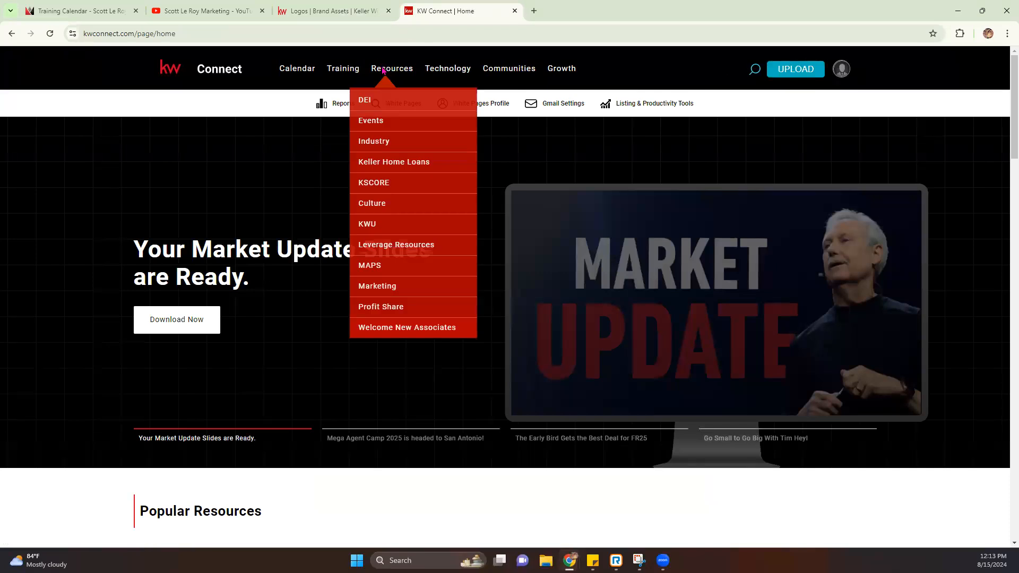
{"action": "left_click", "coordinate": [386, 289]}
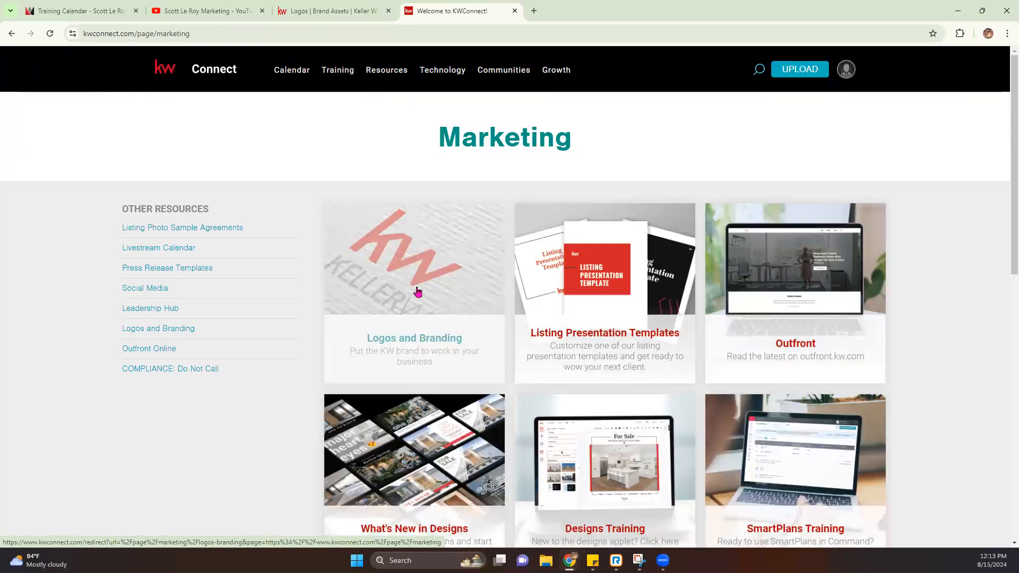
{"action": "left_click", "coordinate": [415, 276]}
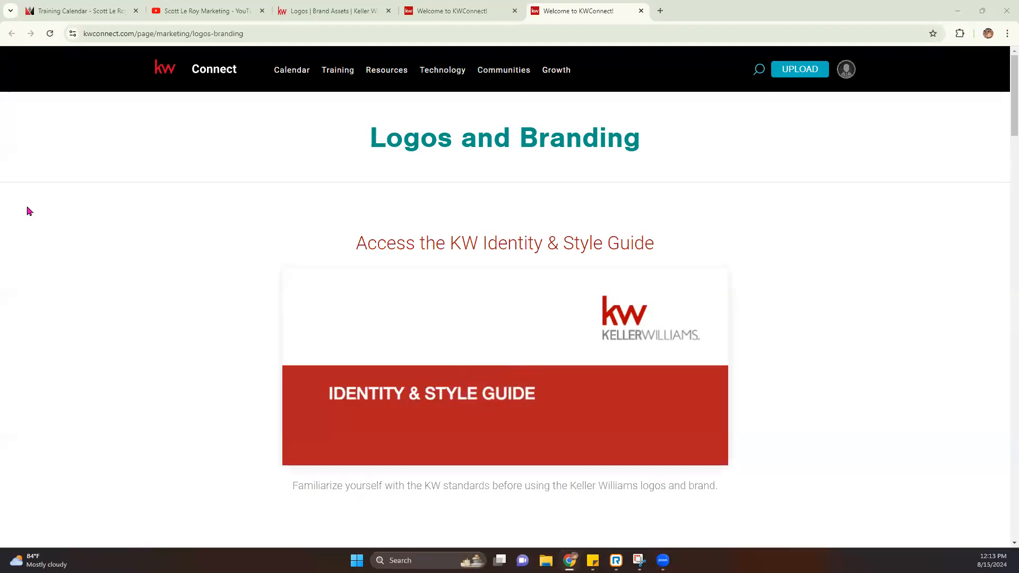
{"action": "left_click", "coordinate": [366, 16]}
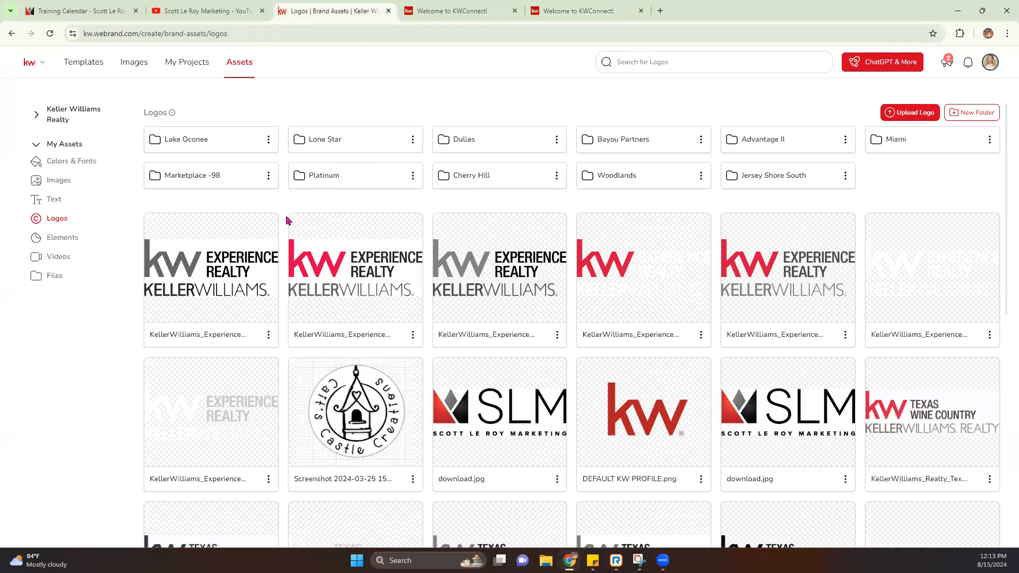
Step: Review the saved Images and Logos assets, then return to KW Connect's Logos and Branding tab
{"action": "left_click", "coordinate": [59, 180]}
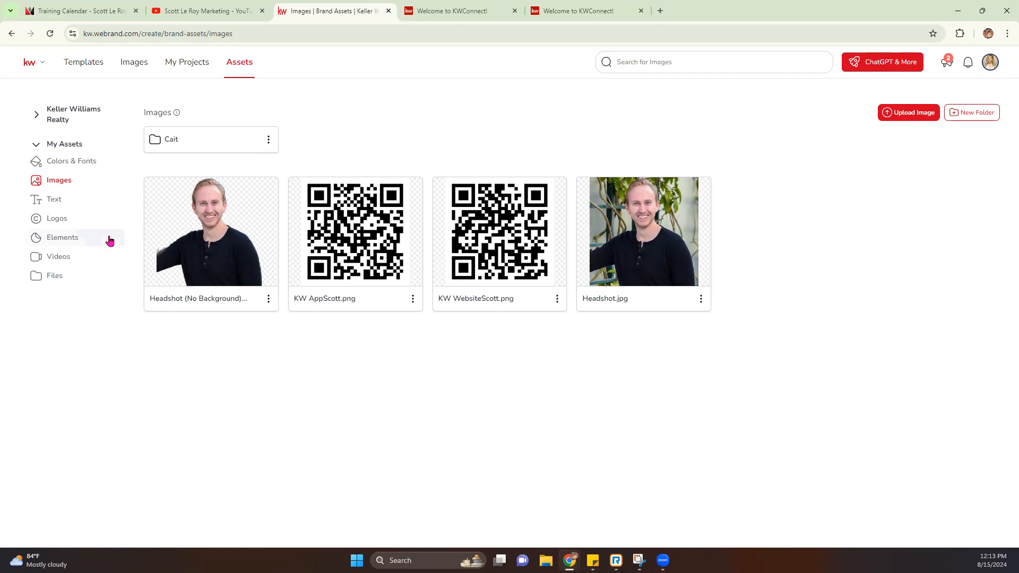
{"action": "left_click", "coordinate": [61, 219]}
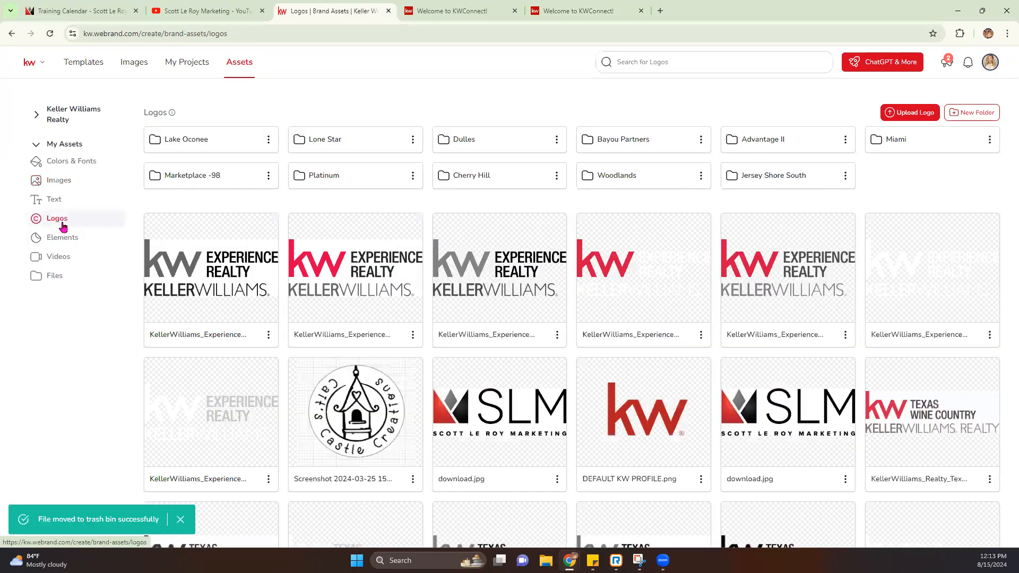
{"action": "left_click", "coordinate": [567, 7]}
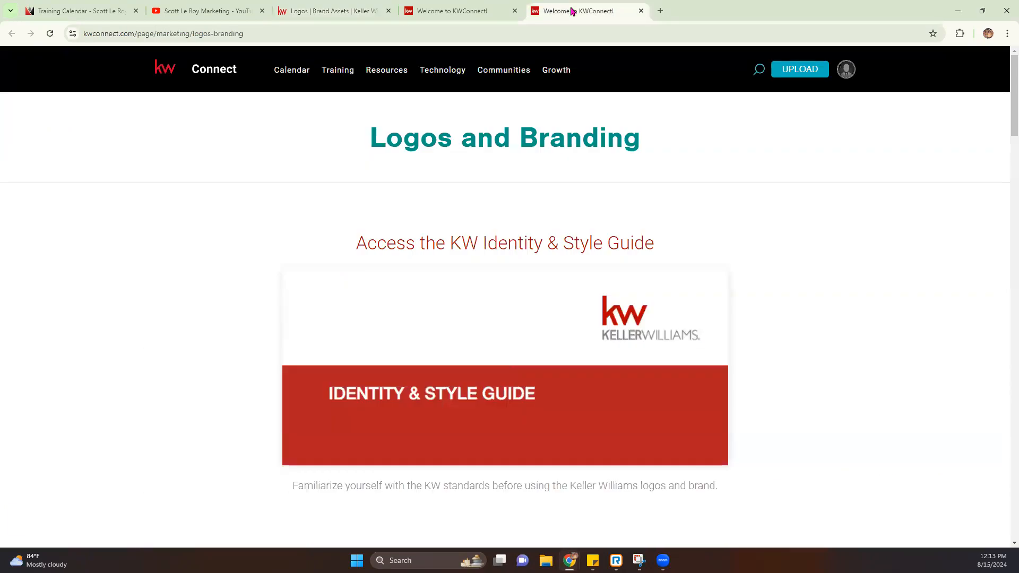
Step: Search the market center logo list for number 98
{"action": "left_click", "coordinate": [504, 19]}
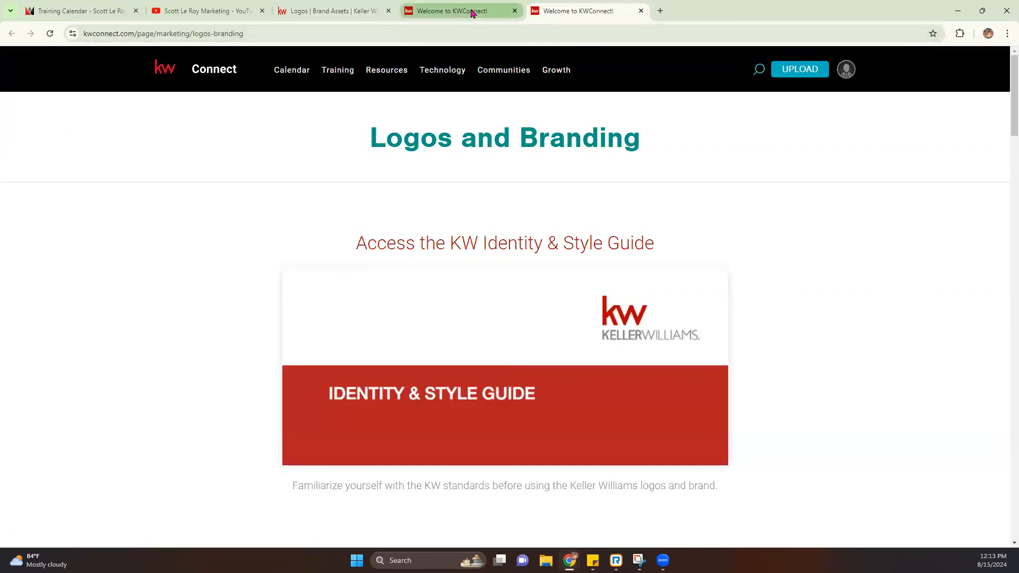
{"action": "mouse_move", "coordinate": [384, 69]}
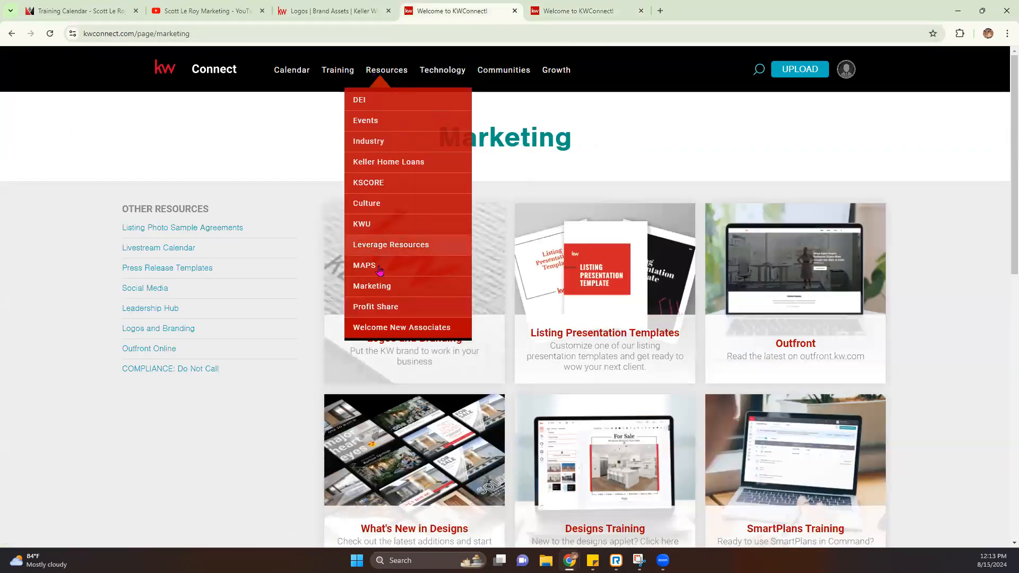
{"action": "left_click", "coordinate": [609, 7]}
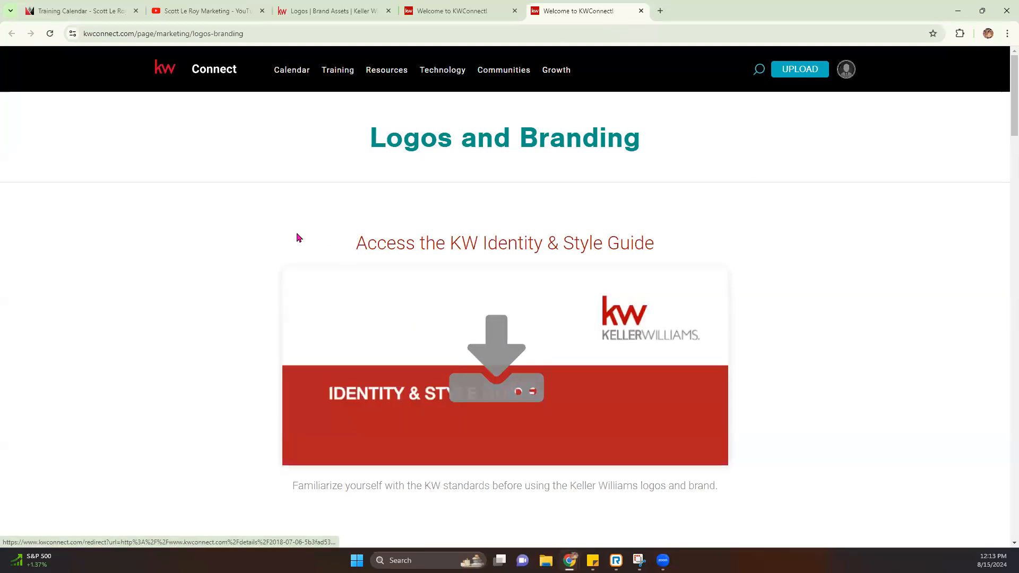
{"action": "scroll", "coordinate": [489, 269], "scroll_direction": "down", "scroll_amount": 7}
{"action": "scroll", "coordinate": [488, 269], "scroll_direction": "down", "scroll_amount": 8}
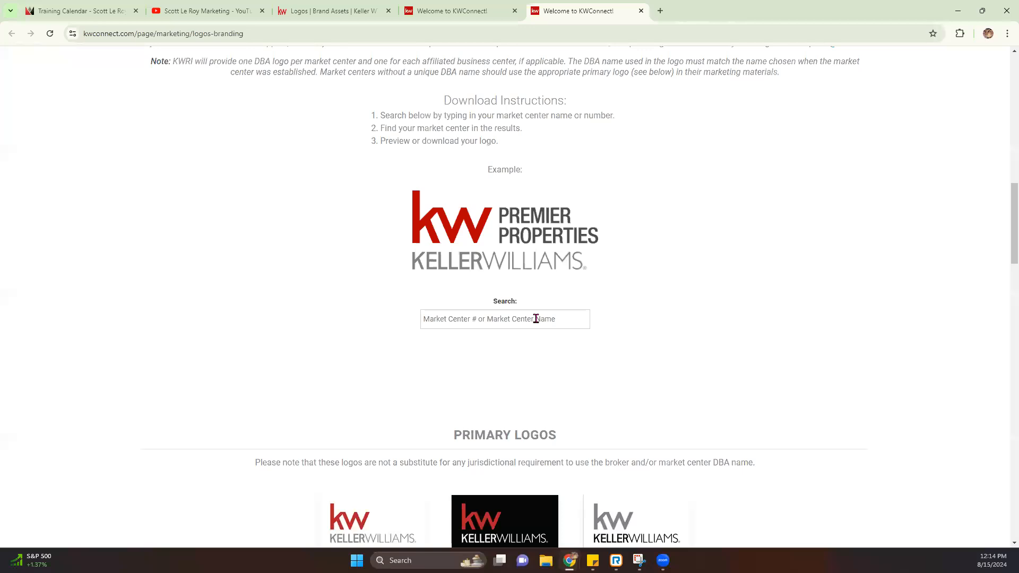
{"action": "type", "text": "988"}
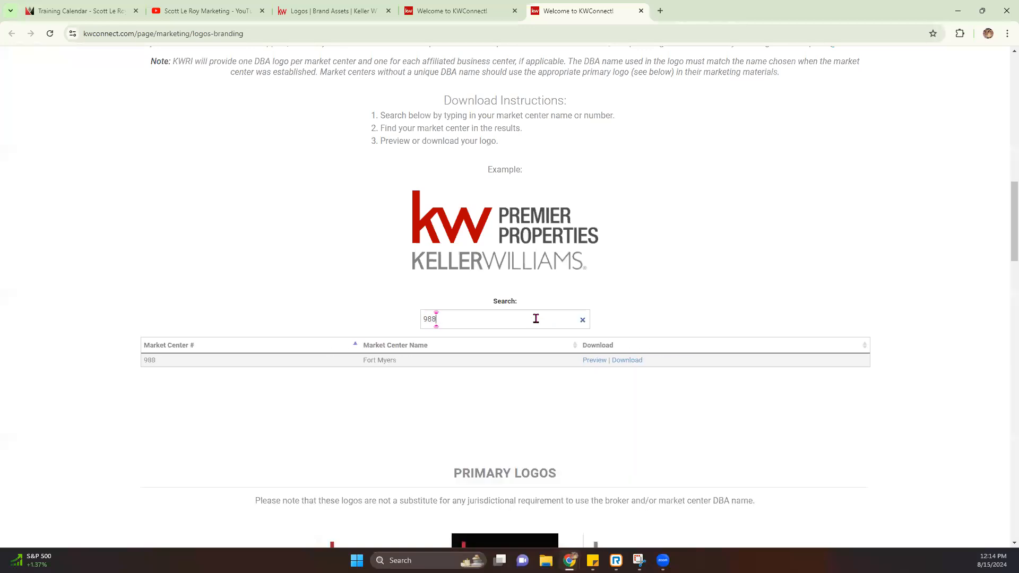
{"action": "key", "text": "BackSpace"}
{"action": "type", "text": "82"}
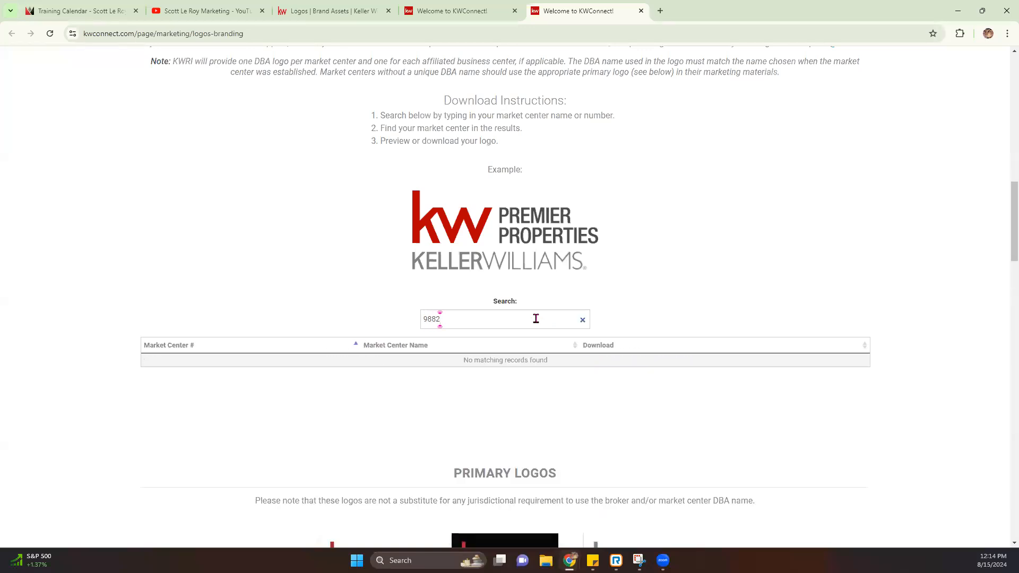
{"action": "key", "text": "BackSpace"}
{"action": "key", "text": "BackSpace"}
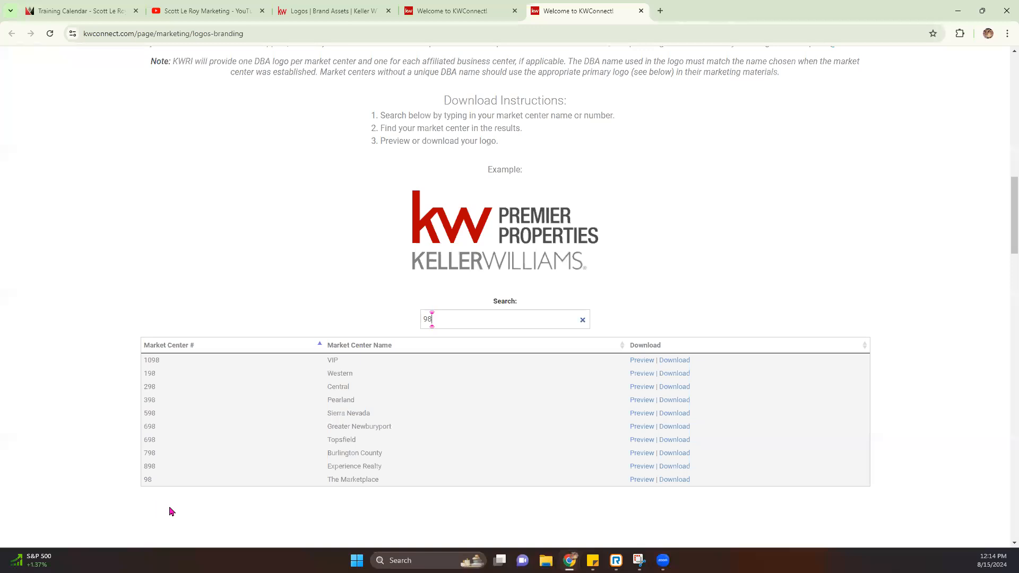
{"action": "type", "text": "2"}
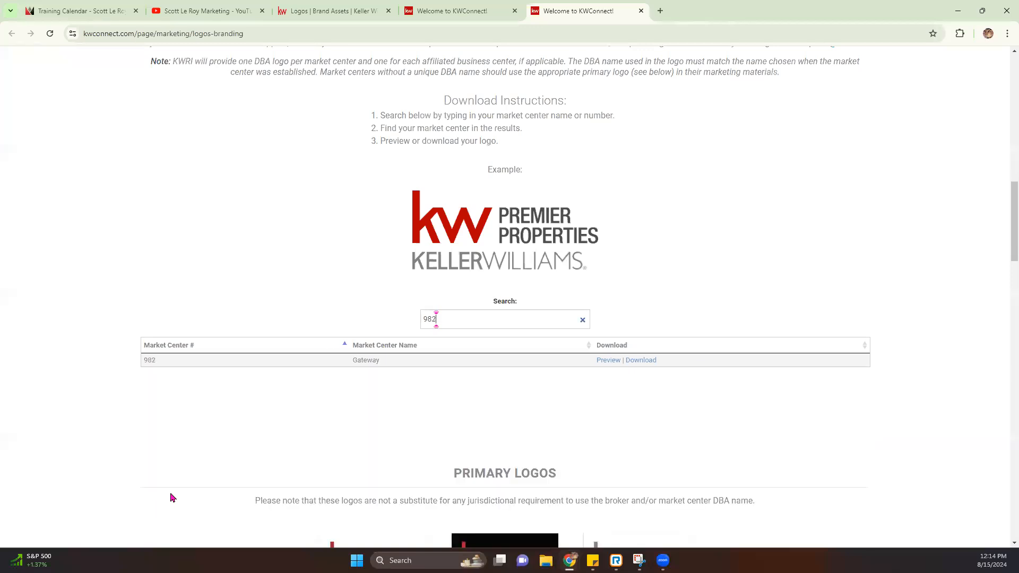
{"action": "key", "text": "BackSpace"}
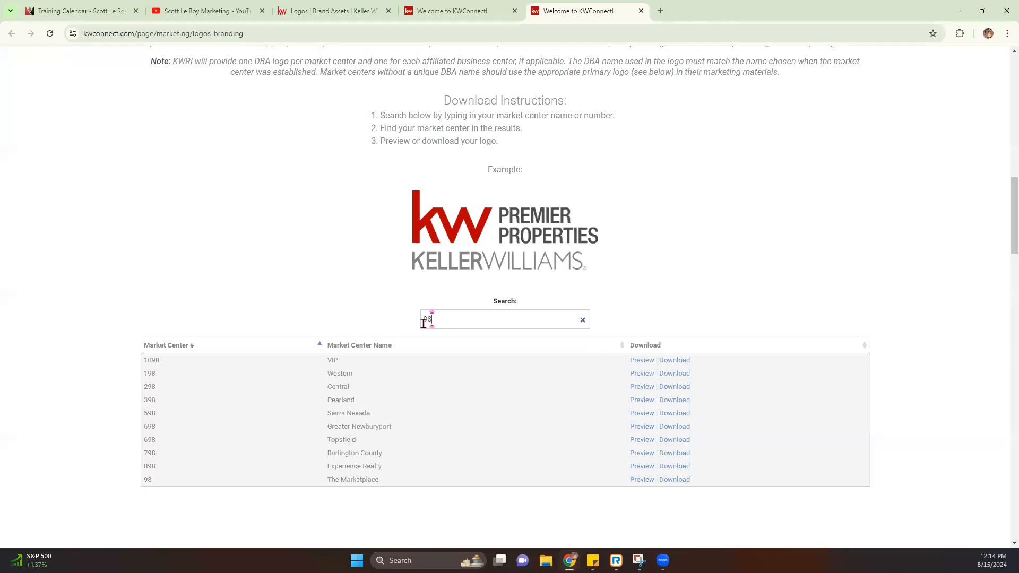
Step: Preview The Marketplace logo and download 98_TheMarketplace.zip, then open it from downloads
{"action": "double_click", "coordinate": [148, 480]}
{"action": "left_click_drag", "start_coordinate": [148, 480], "coordinate": [654, 487]}
{"action": "left_click", "coordinate": [653, 484]}
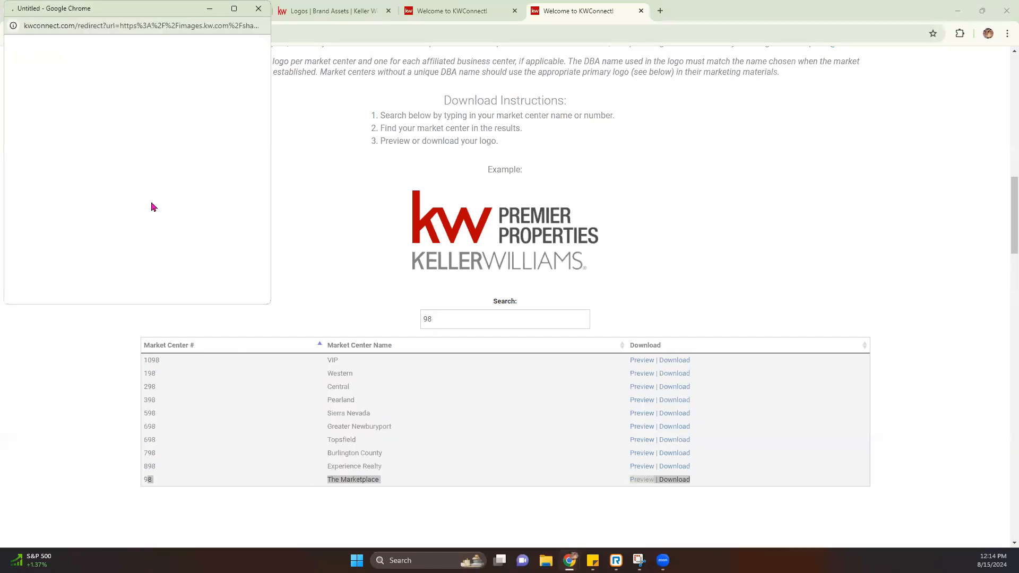
{"action": "left_click", "coordinate": [258, 9]}
{"action": "left_click", "coordinate": [679, 498]}
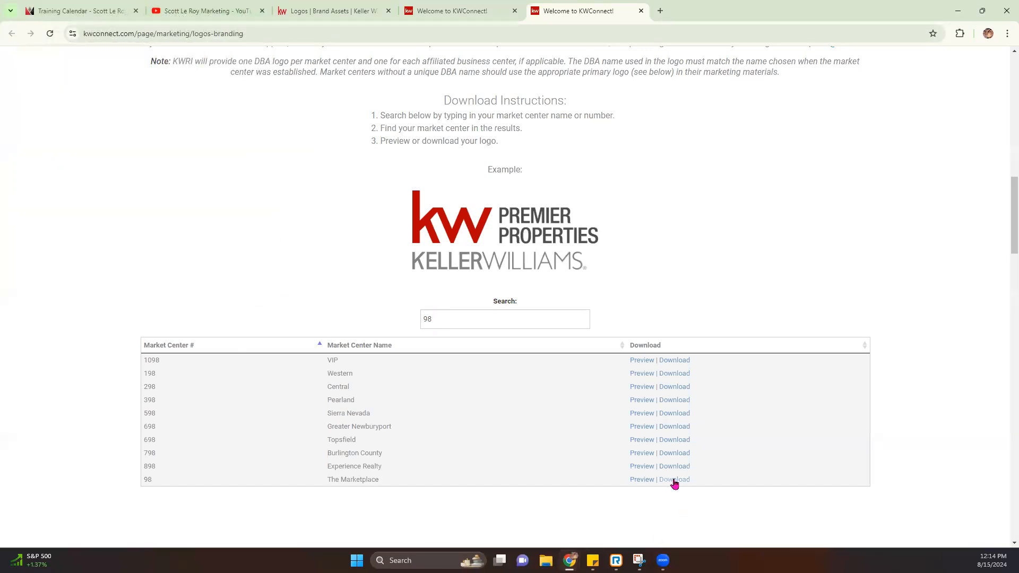
{"action": "left_click", "coordinate": [674, 480]}
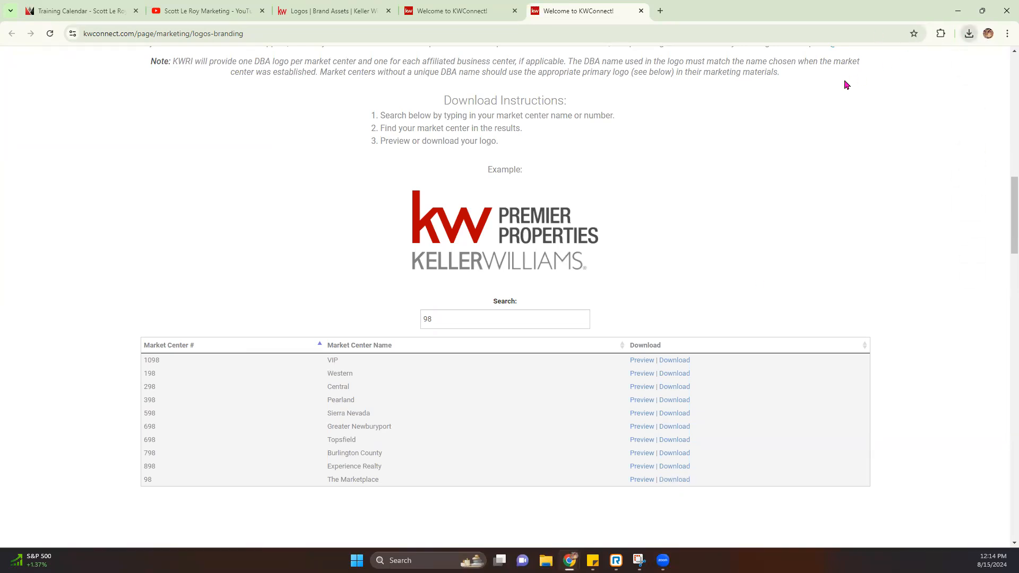
{"action": "left_click", "coordinate": [969, 34]}
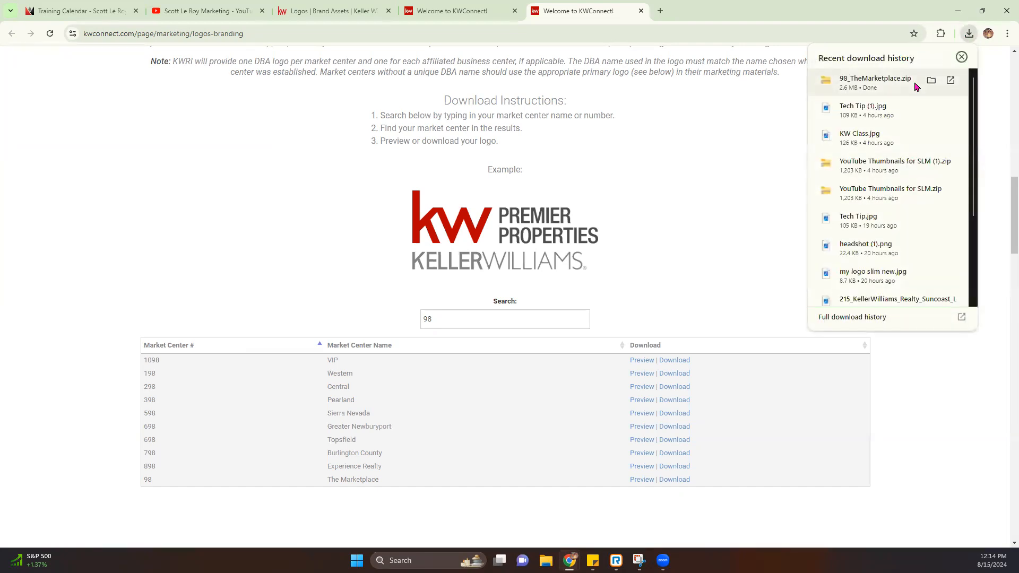
{"action": "left_click", "coordinate": [912, 83]}
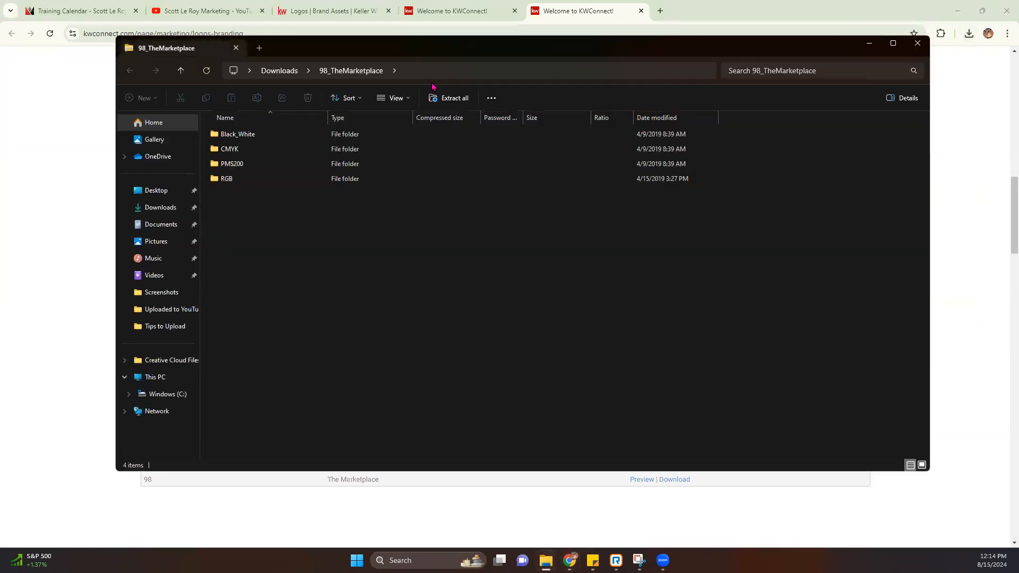
Step: Extract 98_TheMarketplace.zip into Downloads and inspect its Black_White logo folder
{"action": "left_click", "coordinate": [449, 98]}
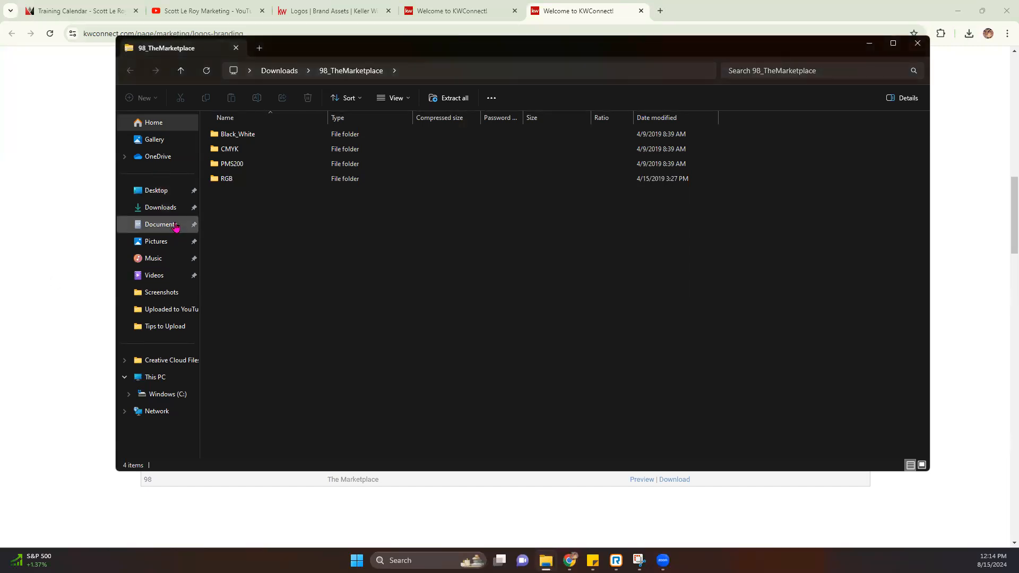
{"action": "left_click", "coordinate": [290, 71]}
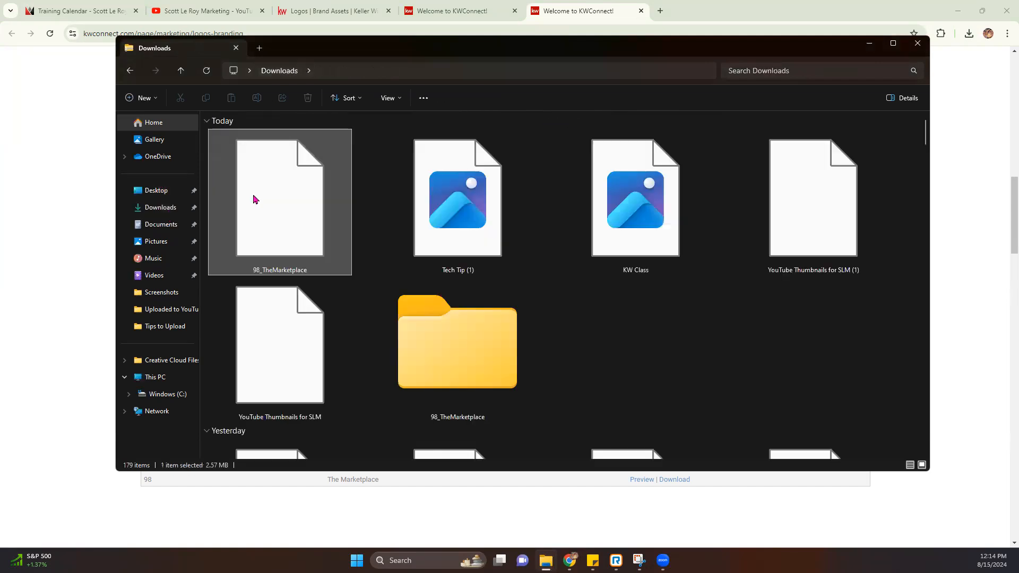
{"action": "double_click", "coordinate": [459, 366]}
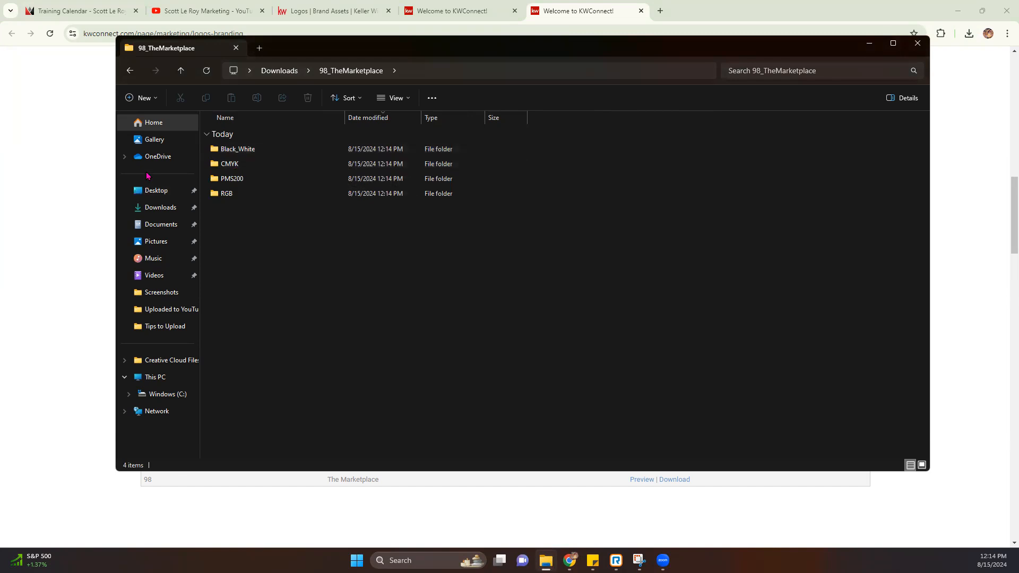
{"action": "double_click", "coordinate": [248, 151]}
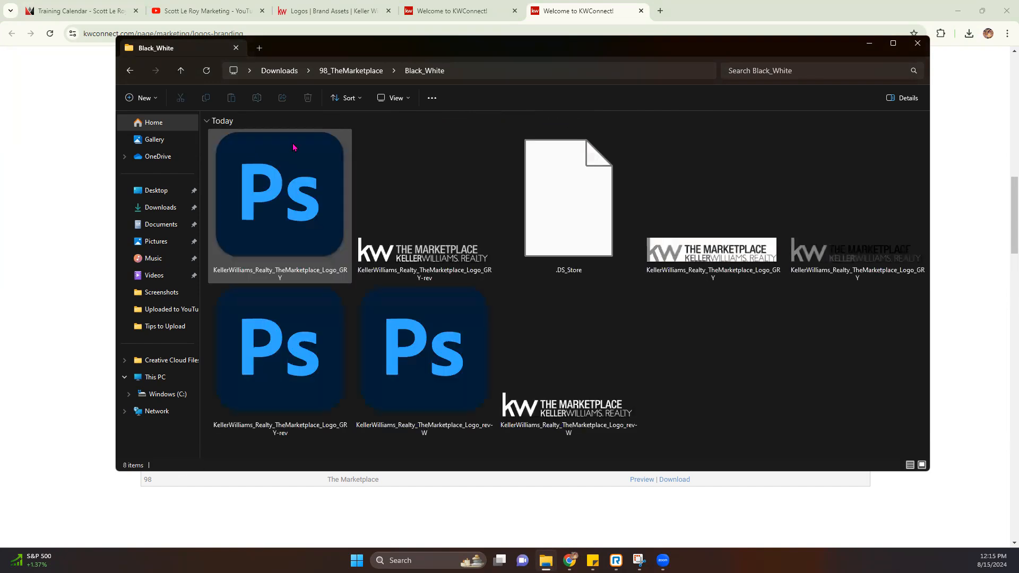
{"action": "left_click", "coordinate": [399, 97]}
{"action": "left_click", "coordinate": [395, 122]}
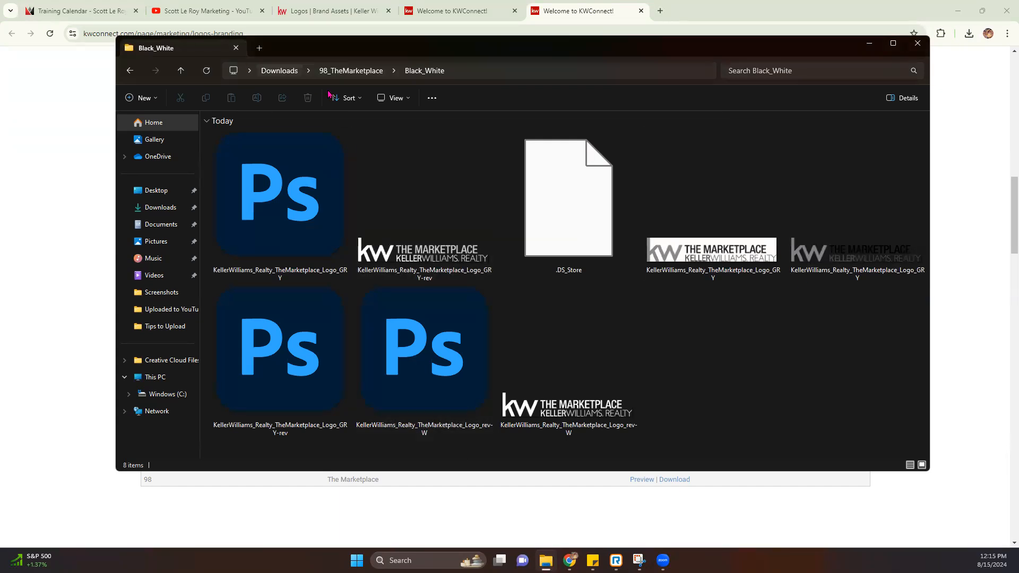
{"action": "left_click", "coordinate": [350, 70]}
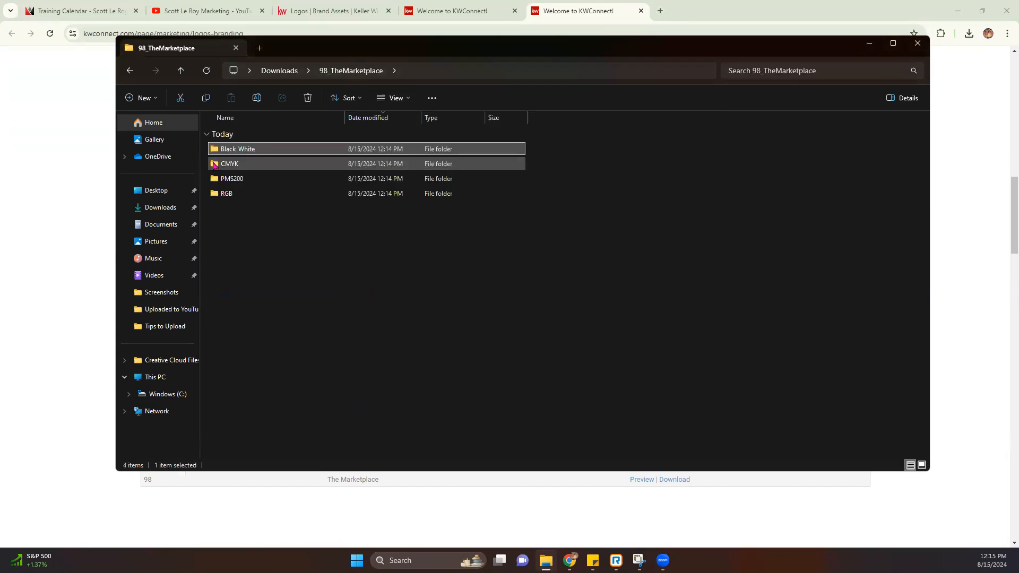
Step: Check the CMYK Marketplace logo files, then minimize File Explorer
{"action": "double_click", "coordinate": [218, 165]}
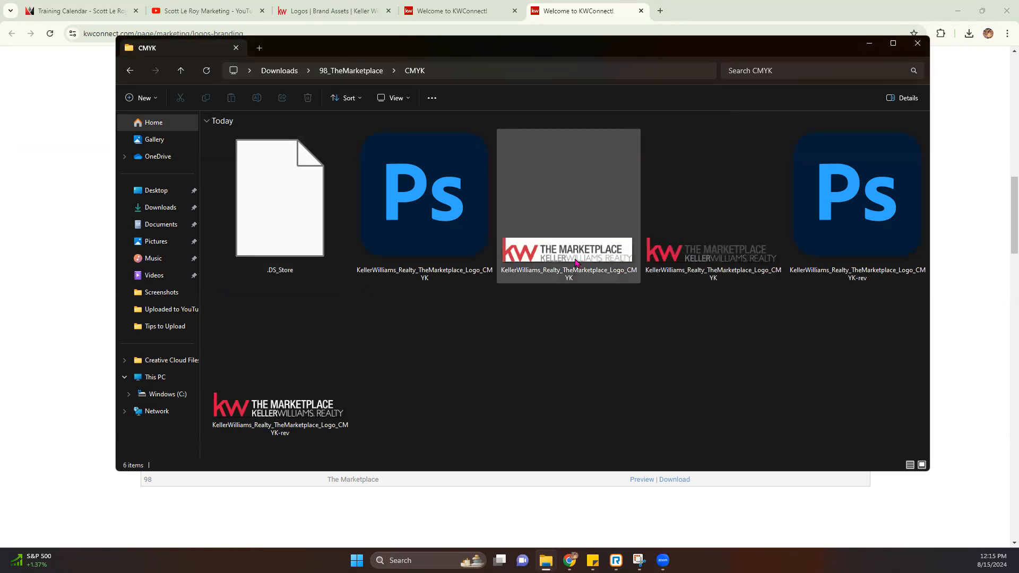
{"action": "mouse_move", "coordinate": [576, 262]}
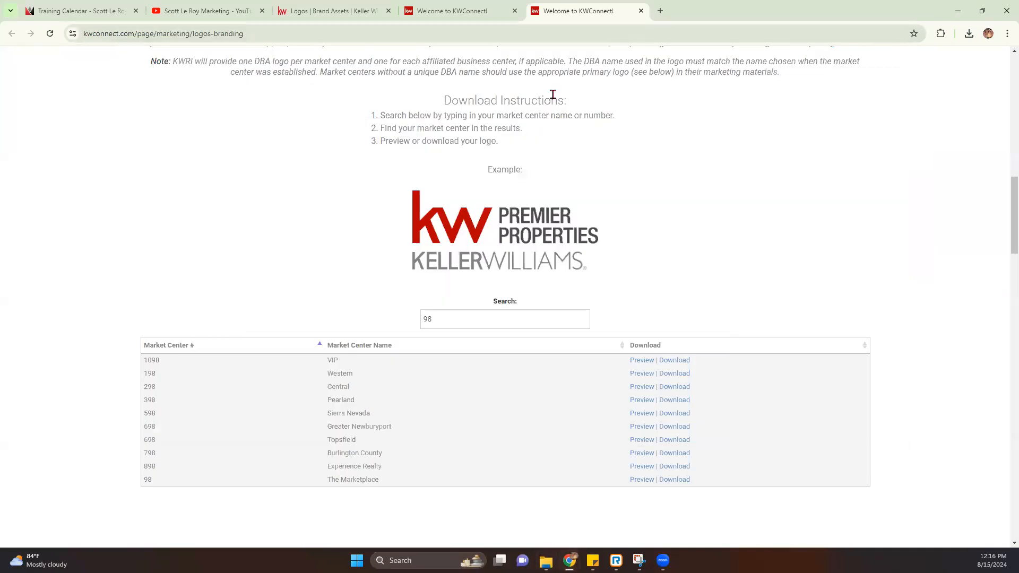
{"action": "left_click", "coordinate": [868, 43]}
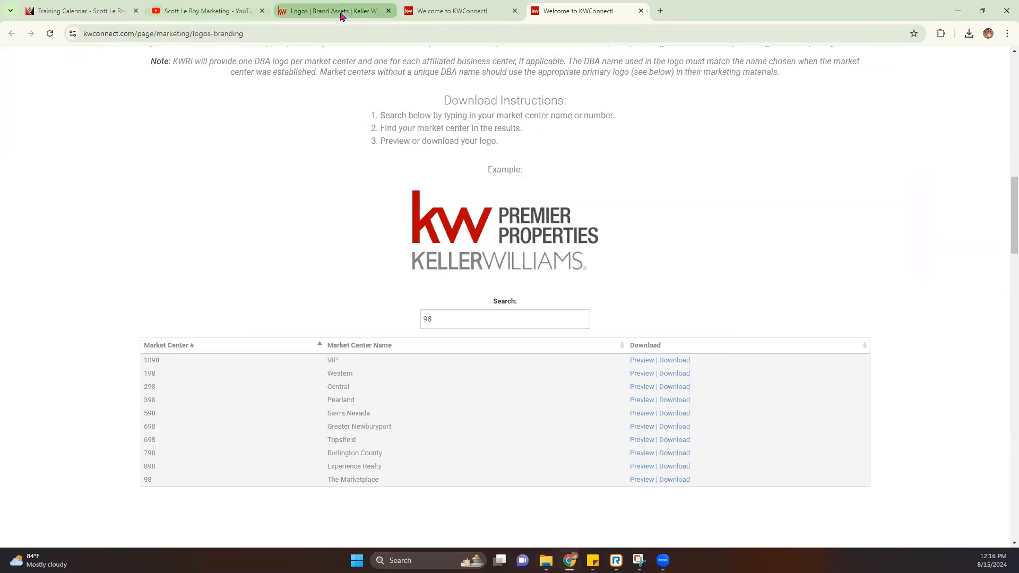
Step: Create a new logo folder named 'Marketplace' and open it
{"action": "left_click", "coordinate": [341, 14]}
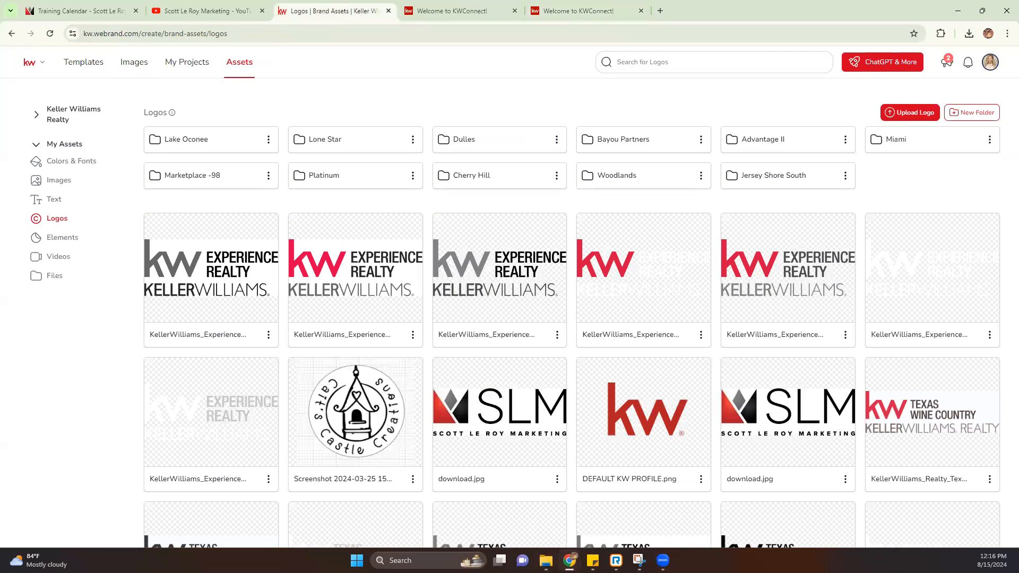
{"action": "left_click", "coordinate": [970, 112]}
{"action": "type", "text": "Marketpl"}
{"action": "type", "text": "acv"}
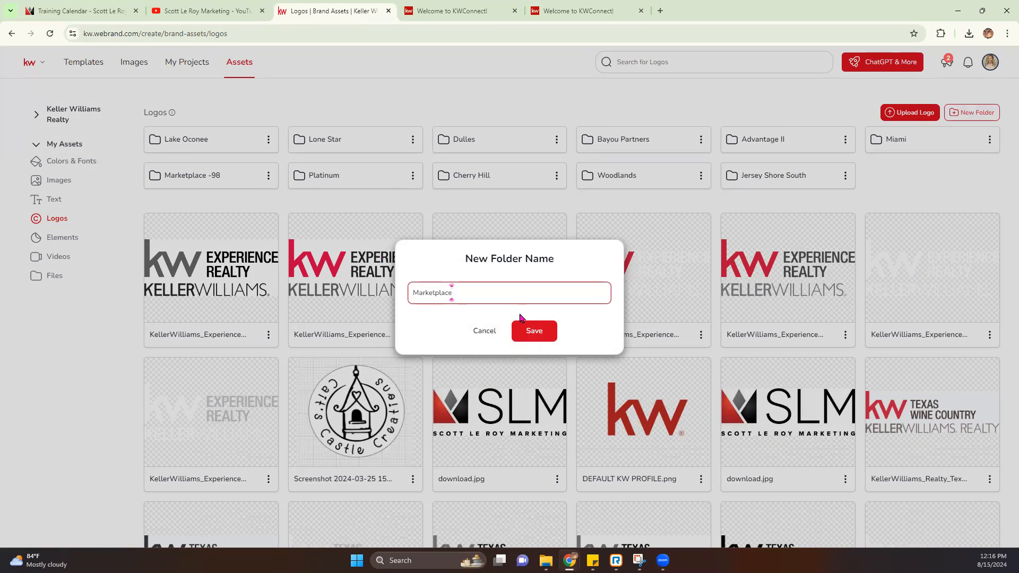
{"action": "left_click", "coordinate": [531, 332]}
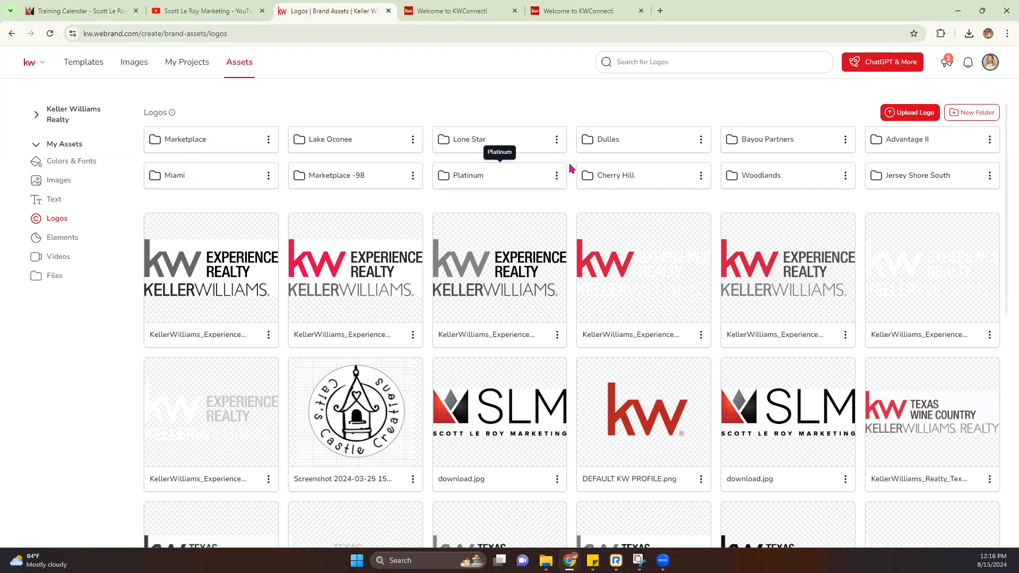
{"action": "left_click", "coordinate": [209, 141]}
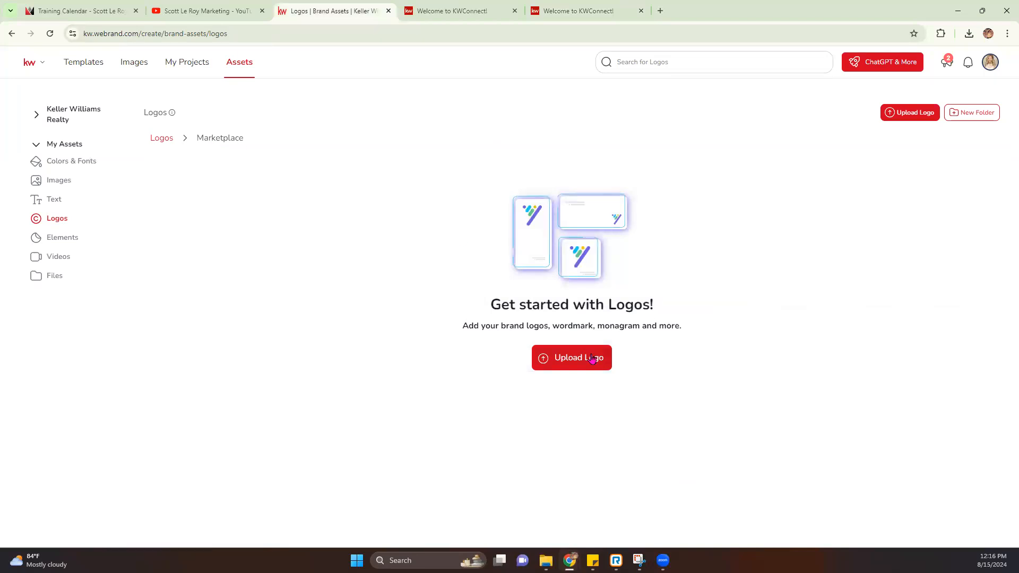
Step: Add the four Black_White Marketplace logo files from the computer to the upload
{"action": "left_click", "coordinate": [593, 359]}
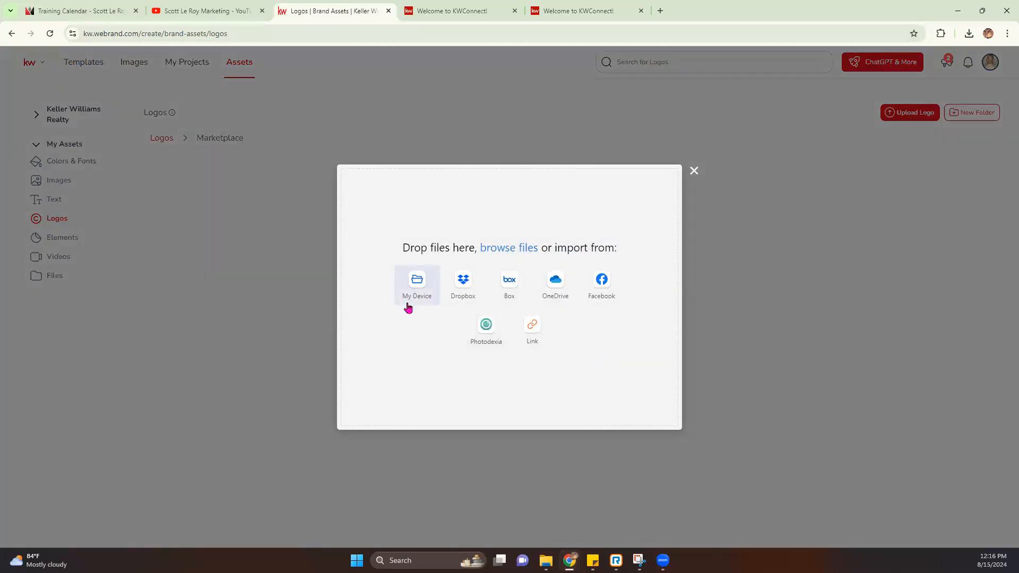
{"action": "left_click", "coordinate": [425, 283]}
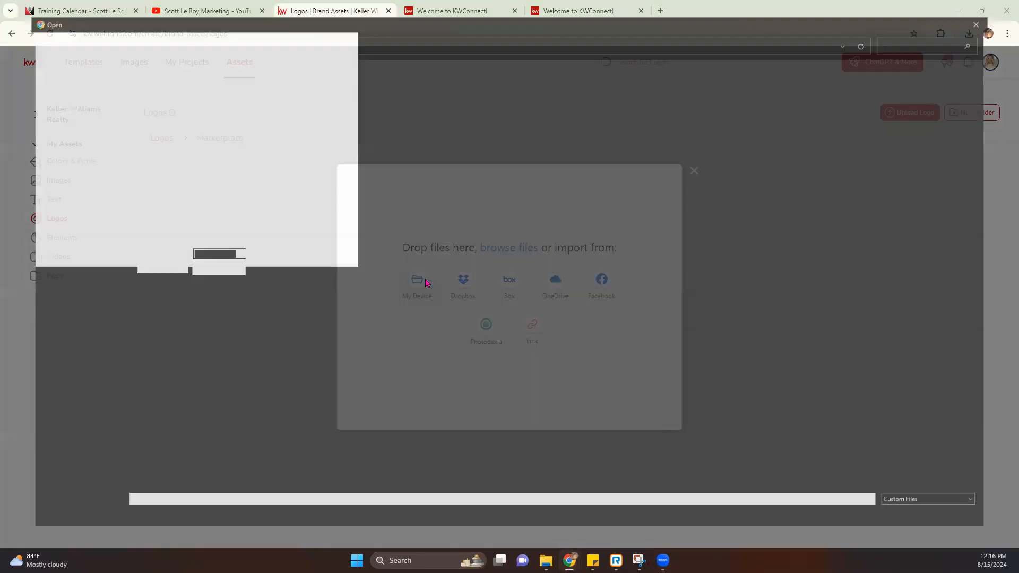
{"action": "double_click", "coordinate": [429, 185]}
{"action": "double_click", "coordinate": [113, 100]}
{"action": "left_click_drag", "start_coordinate": [139, 169], "coordinate": [139, 88]}
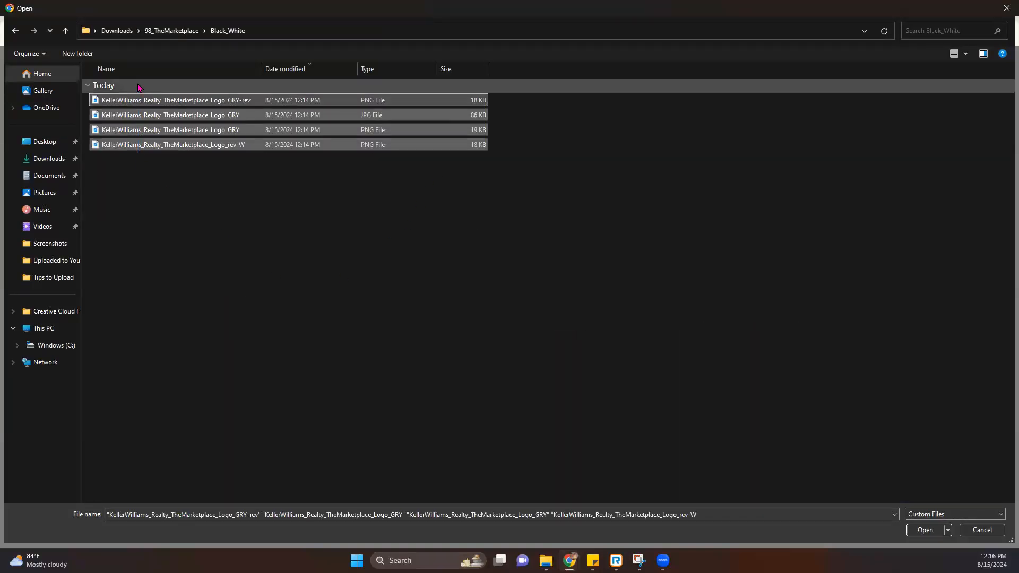
{"action": "key", "text": "Return"}
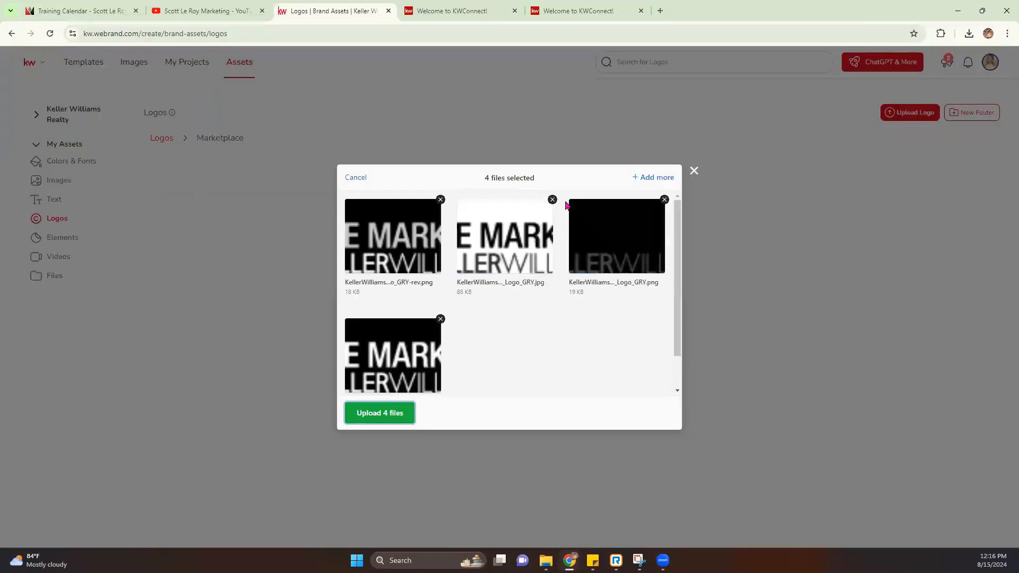
Step: Add the CMYK logo files and upload all seven files to the Marketplace folder
{"action": "left_click", "coordinate": [657, 178]}
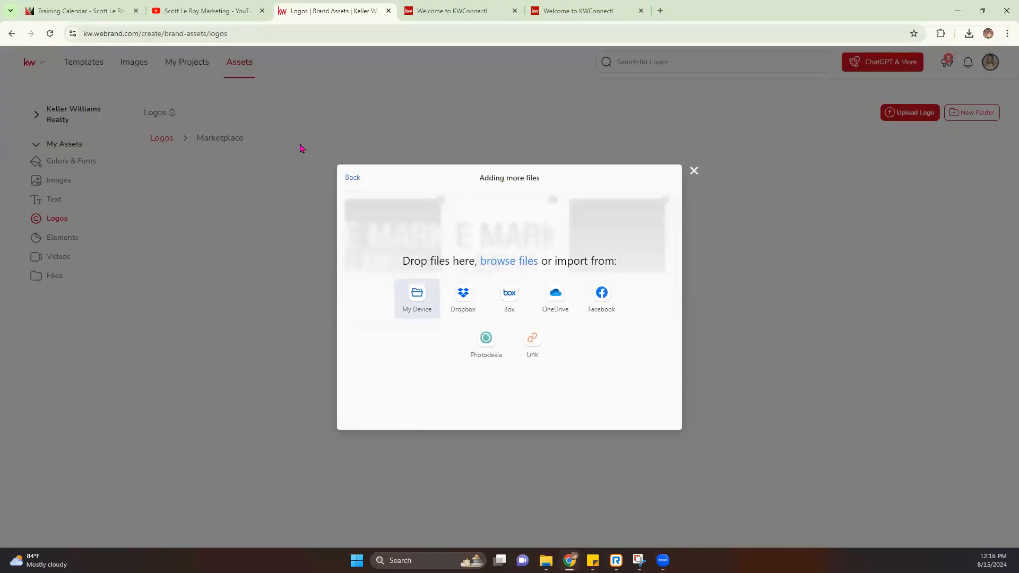
{"action": "left_click", "coordinate": [431, 295]}
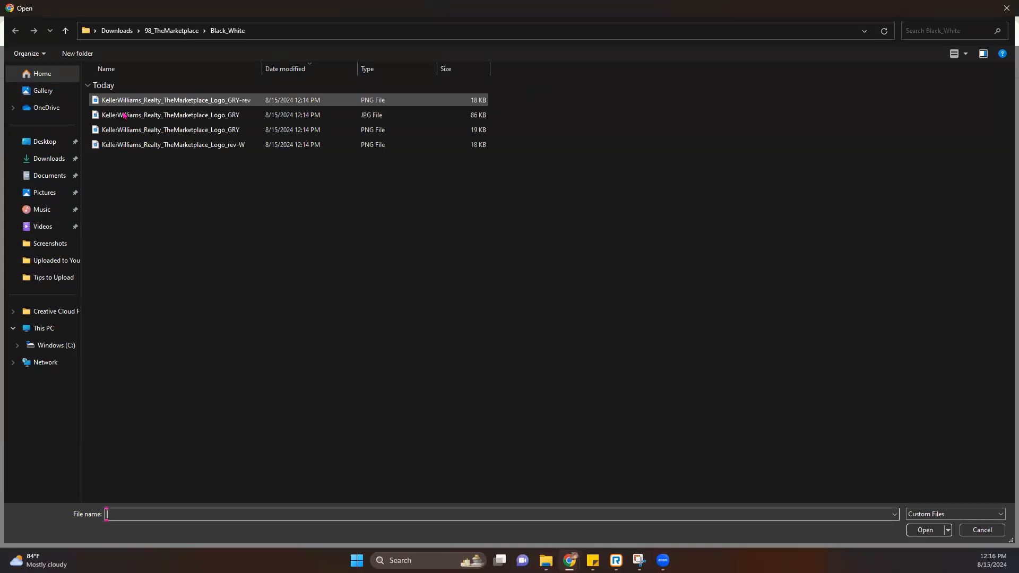
{"action": "left_click", "coordinate": [171, 30]}
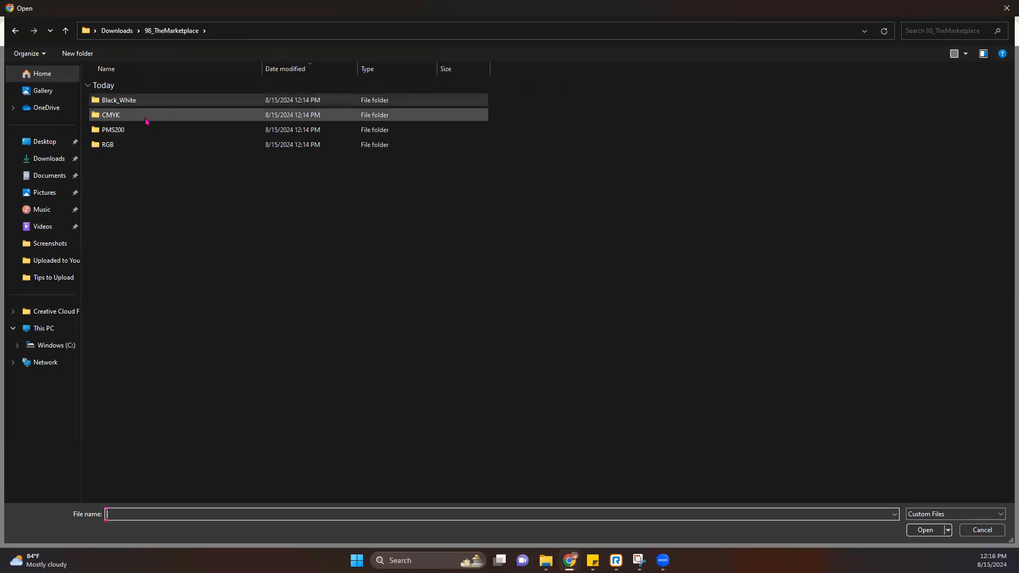
{"action": "double_click", "coordinate": [146, 121]}
{"action": "left_click_drag", "start_coordinate": [154, 175], "coordinate": [157, 93]}
{"action": "key", "text": "Return"}
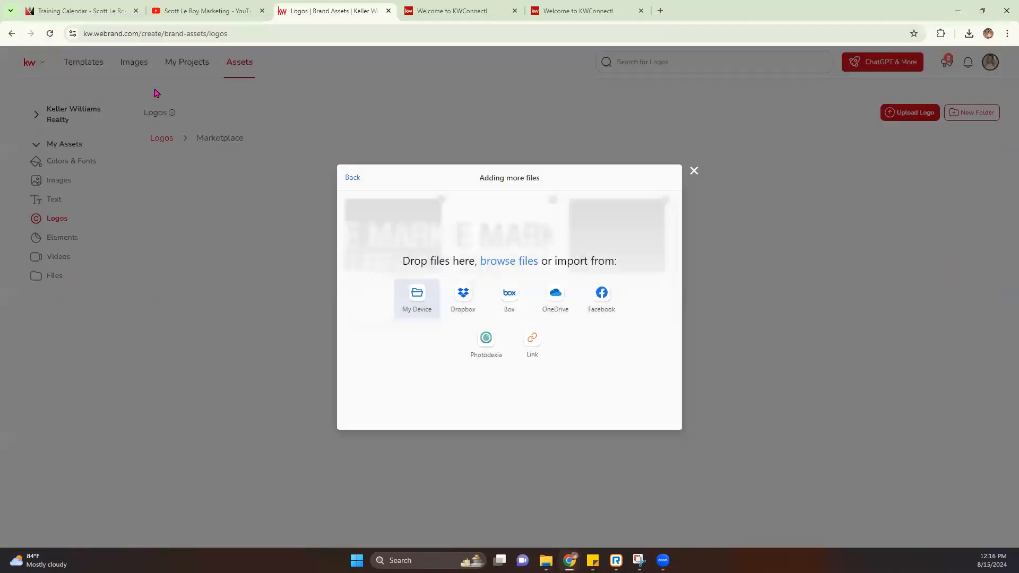
{"action": "left_click_drag", "start_coordinate": [489, 178], "coordinate": [551, 190]}
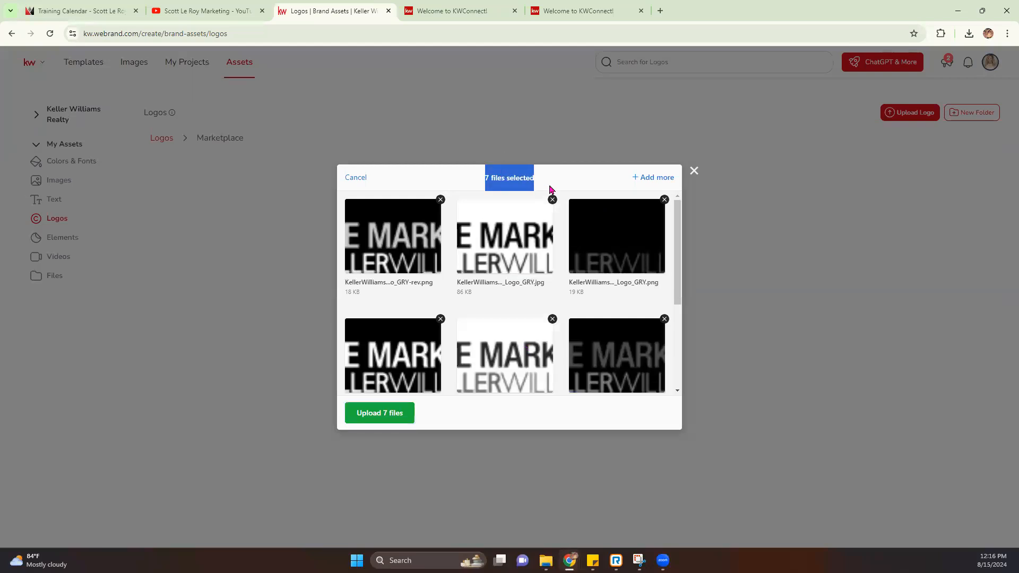
{"action": "left_click", "coordinate": [374, 413]}
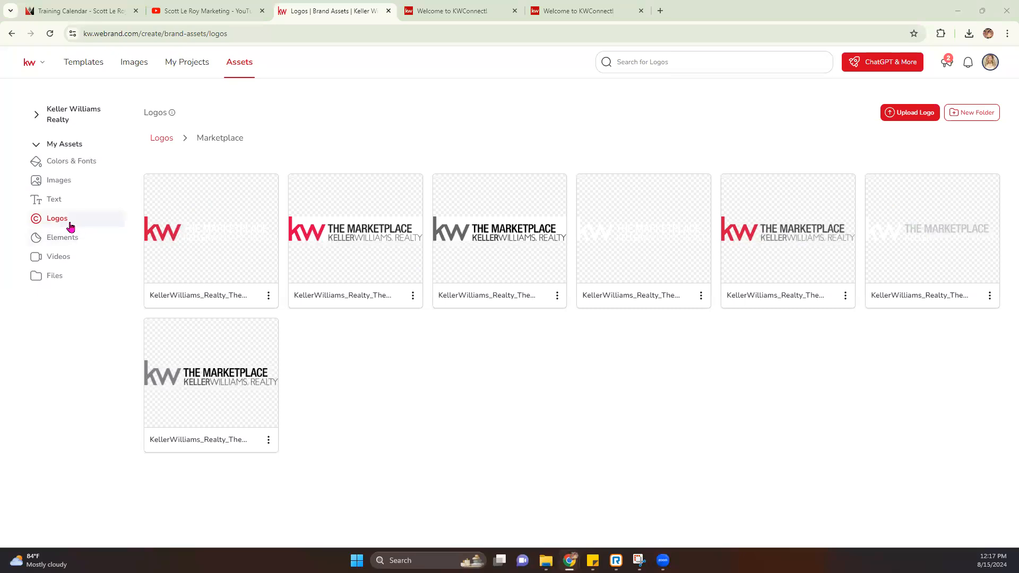
Step: Browse the Elements, Videos and Files asset pages, then select the current web address
{"action": "left_click", "coordinate": [59, 238]}
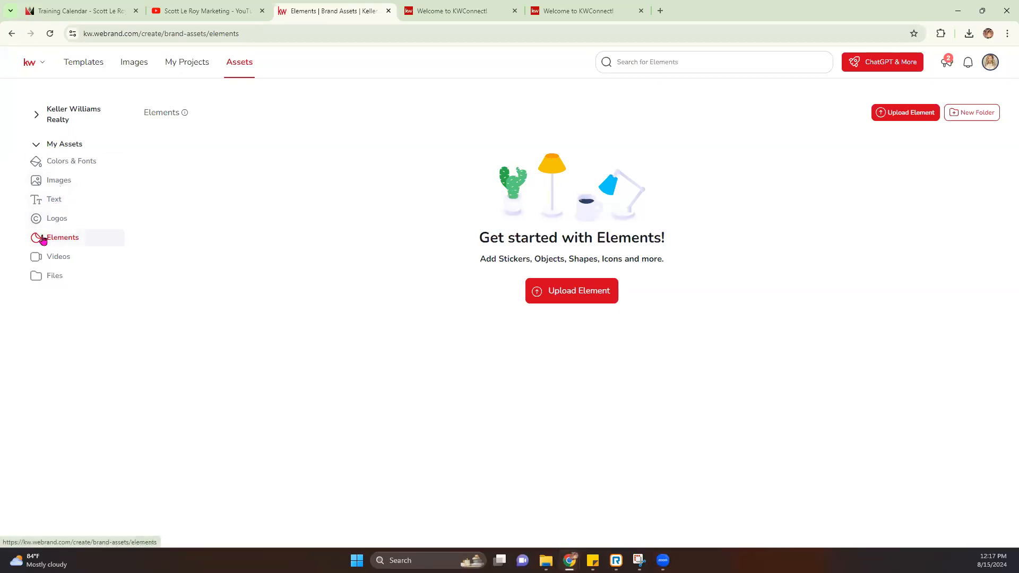
{"action": "left_click", "coordinate": [59, 257]}
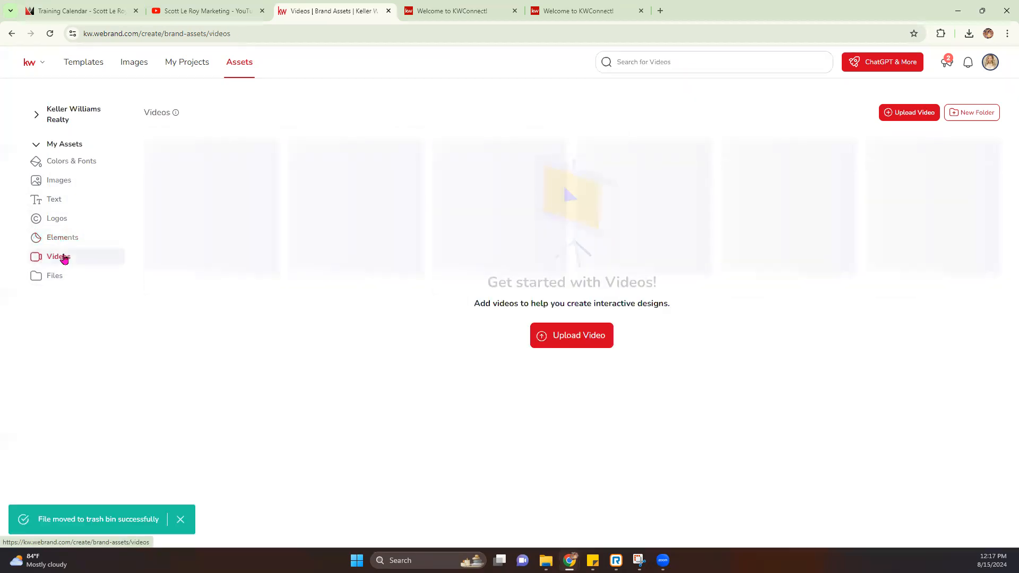
{"action": "left_click", "coordinate": [69, 279]}
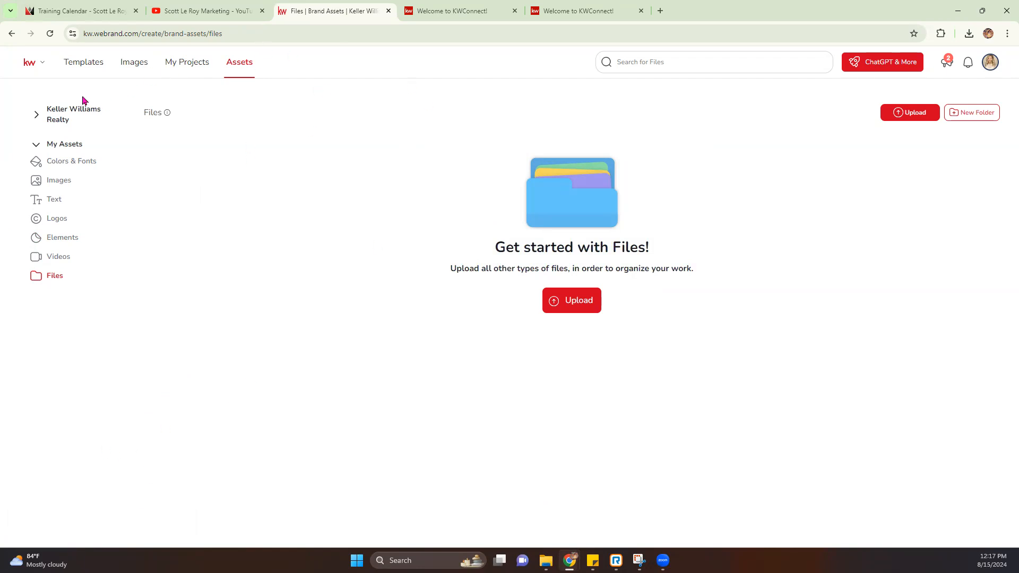
{"action": "left_click", "coordinate": [287, 32]}
Step: Go to agent.kw.com and start a new Print design from the Designs page
{"action": "type", "text": "agent"}
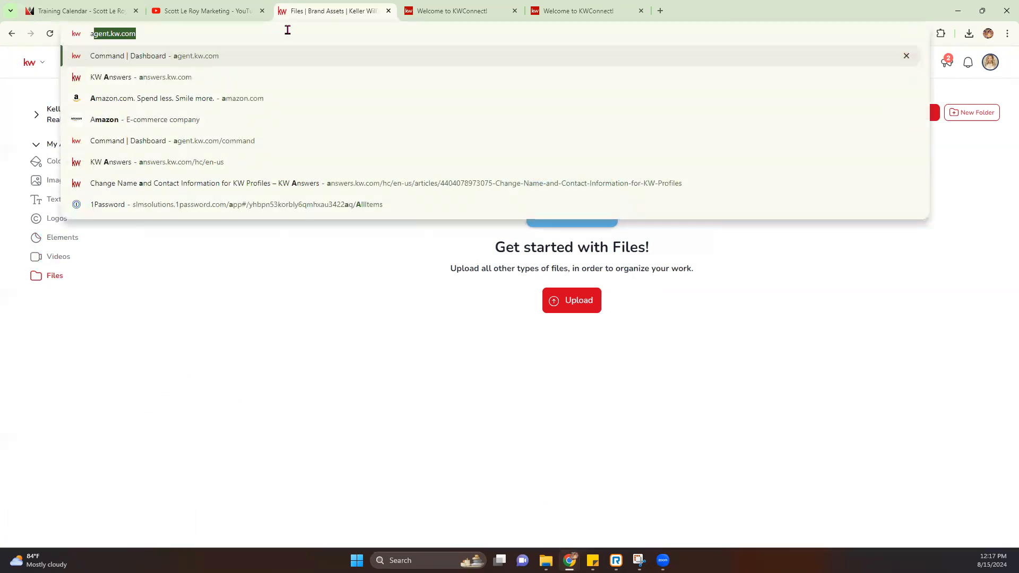
{"action": "key", "text": "Return"}
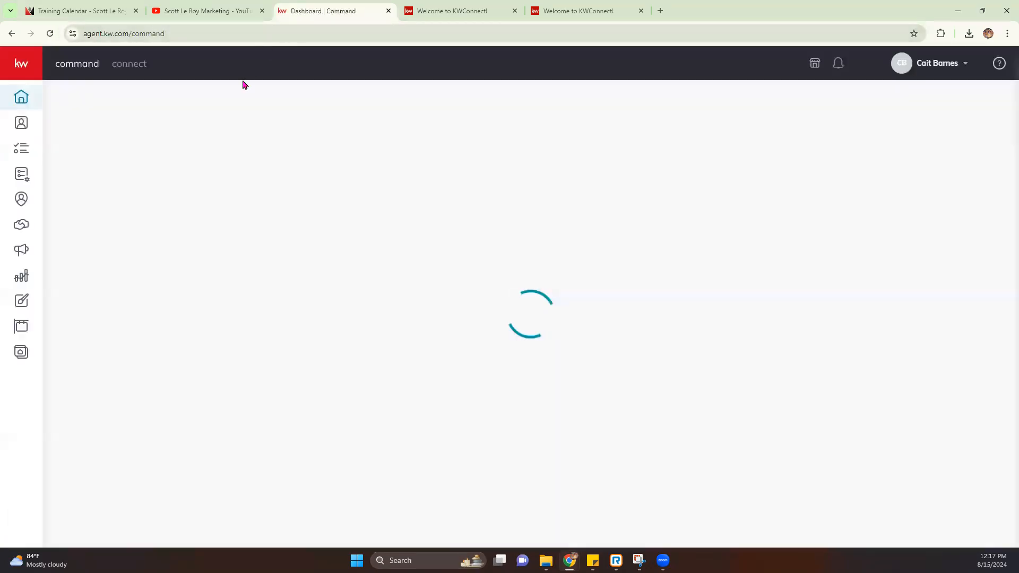
{"action": "left_click", "coordinate": [20, 303]}
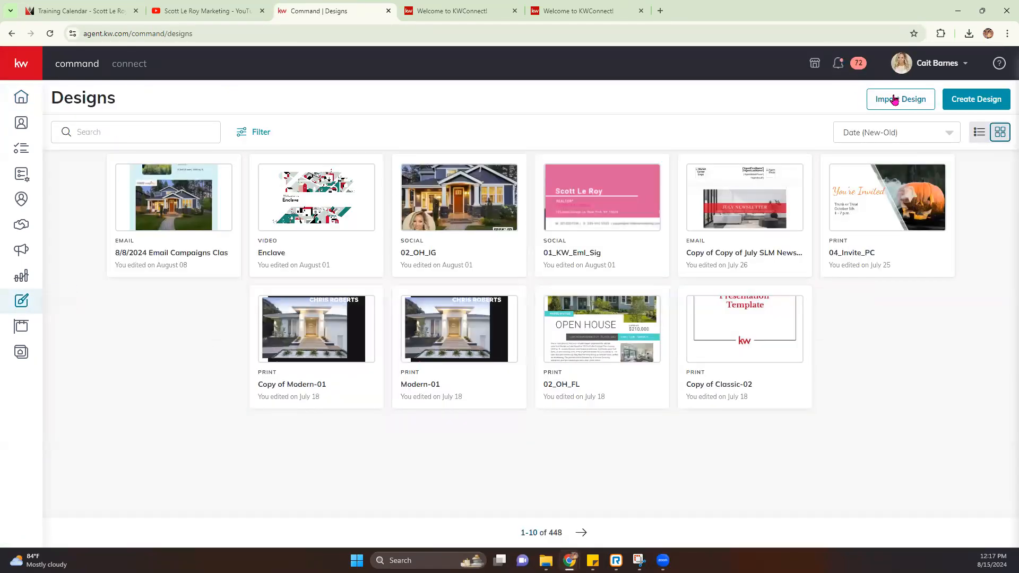
{"action": "left_click", "coordinate": [975, 101]}
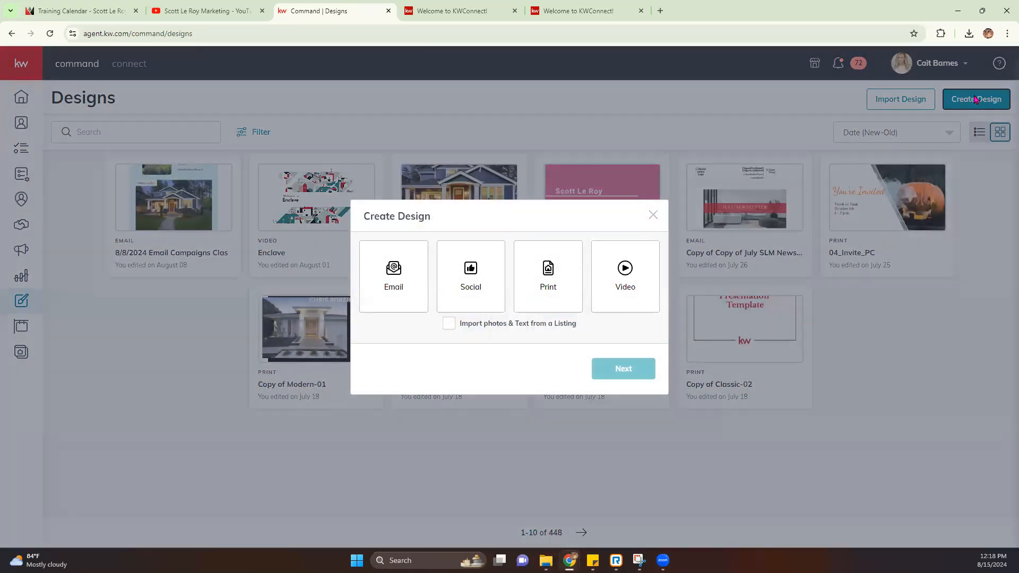
{"action": "left_click", "coordinate": [534, 273]}
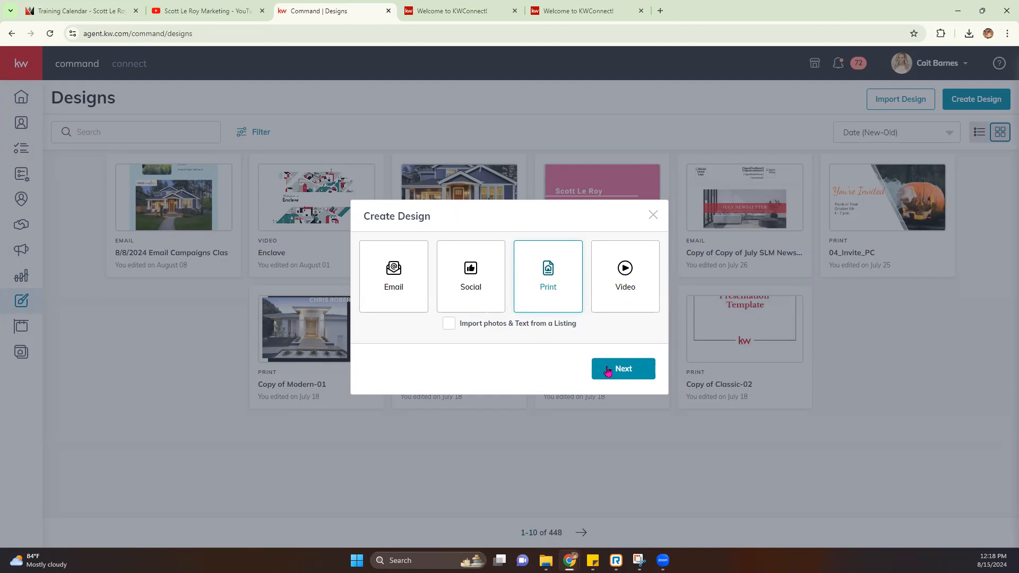
{"action": "left_click", "coordinate": [624, 371]}
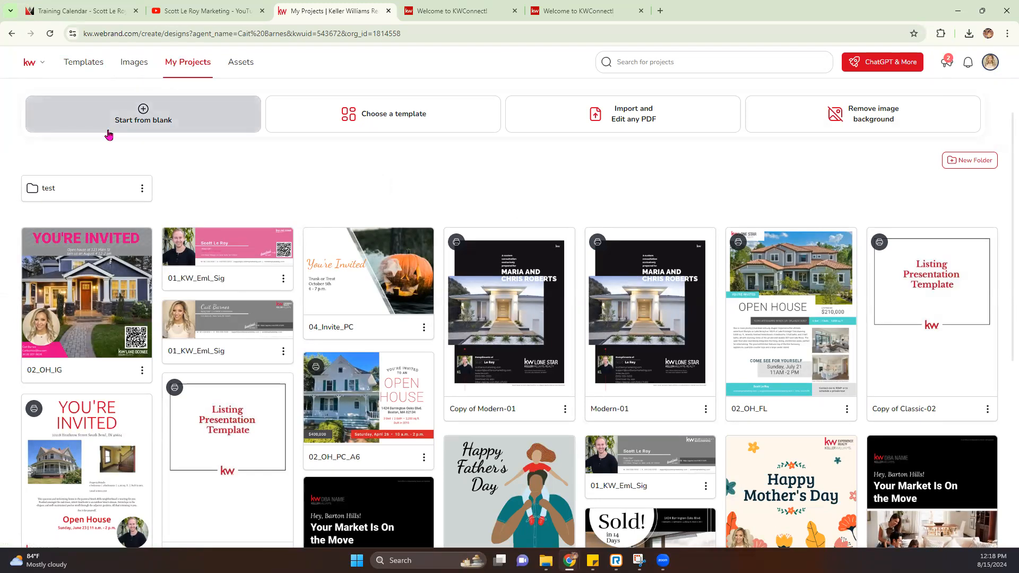
Step: Open the design templates and collapse the Auto-Create, Listings, Business Basics, Holiday, Español and Buyer categories
{"action": "left_click", "coordinate": [73, 66]}
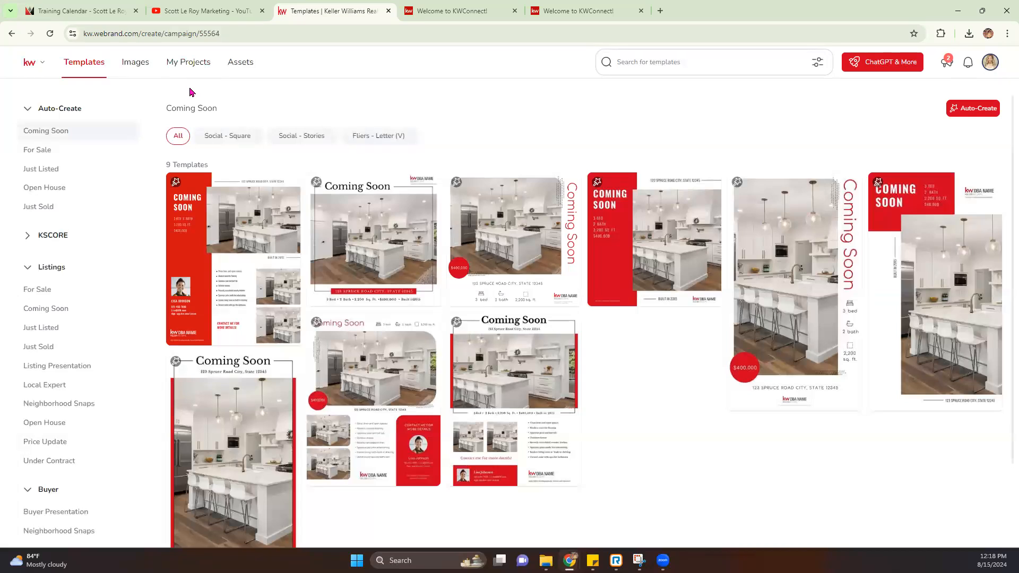
{"action": "left_click", "coordinate": [27, 110]}
{"action": "left_click", "coordinate": [29, 171]}
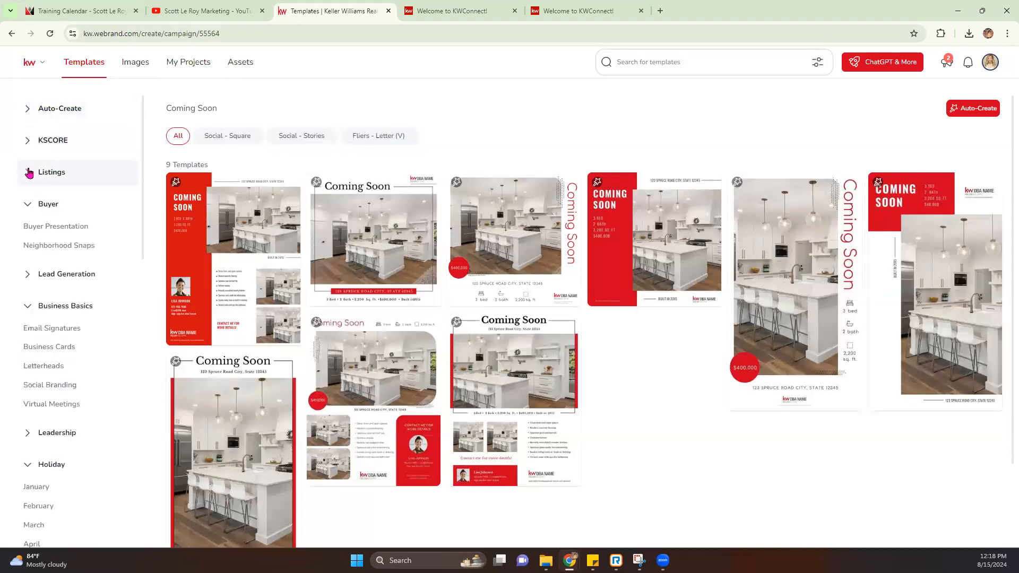
{"action": "left_click", "coordinate": [26, 305]}
{"action": "left_click", "coordinate": [28, 370]}
{"action": "scroll", "coordinate": [27, 393], "scroll_direction": "down", "scroll_amount": 3}
{"action": "left_click", "coordinate": [25, 347]}
{"action": "scroll", "coordinate": [26, 371], "scroll_direction": "up", "scroll_amount": 3}
{"action": "left_click", "coordinate": [26, 208]}
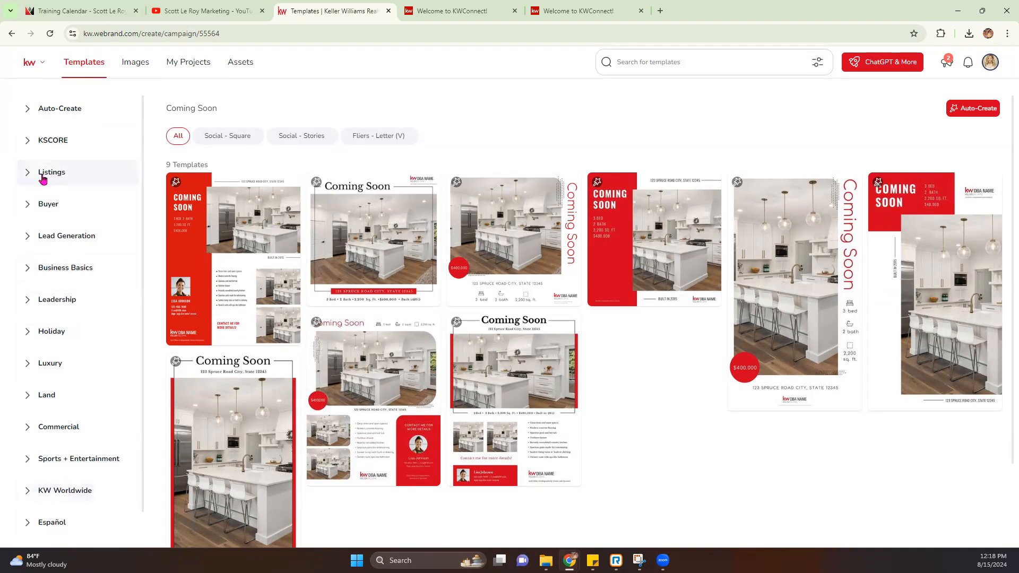
Step: Under Listings, preview Coming Soon, Just Sold and Price Update templates, settling on Open House
{"action": "left_click", "coordinate": [26, 175]}
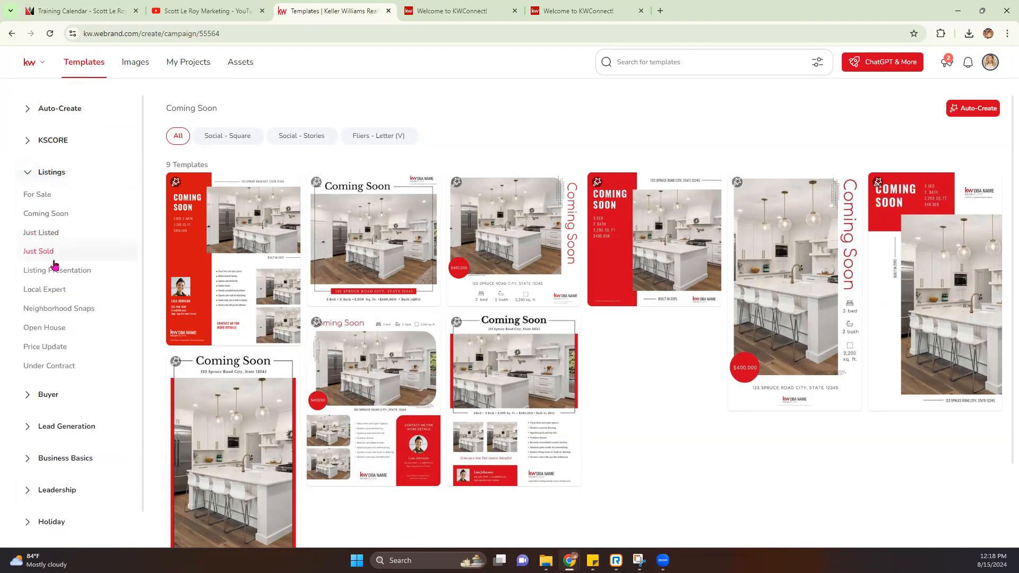
{"action": "left_click", "coordinate": [48, 214]}
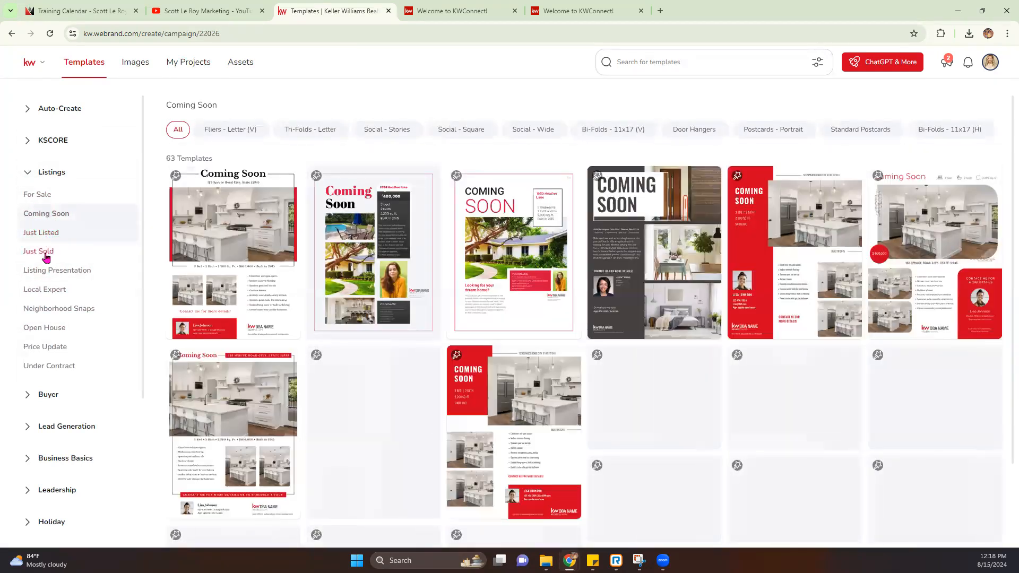
{"action": "left_click", "coordinate": [44, 259]}
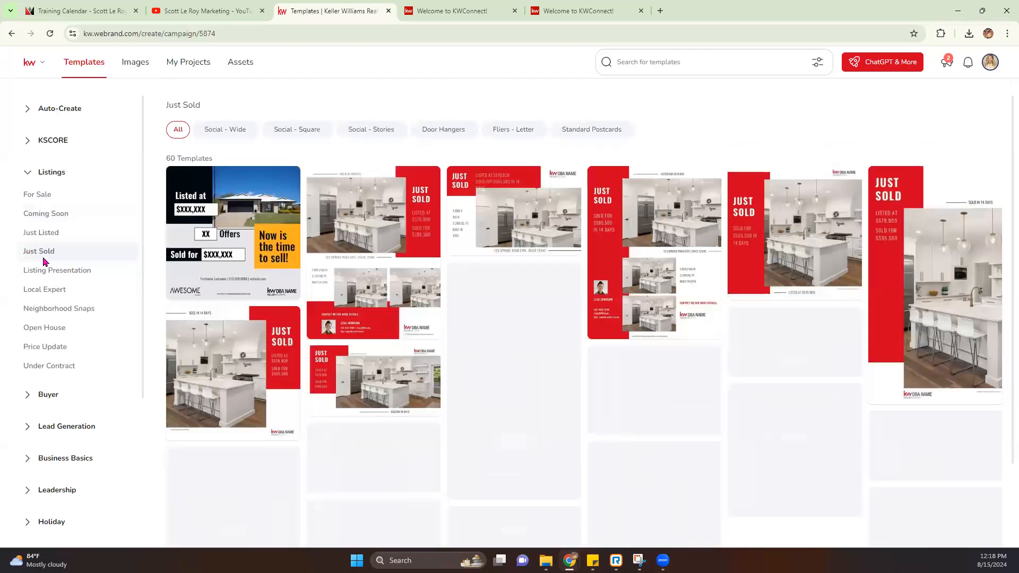
{"action": "left_click", "coordinate": [45, 329]}
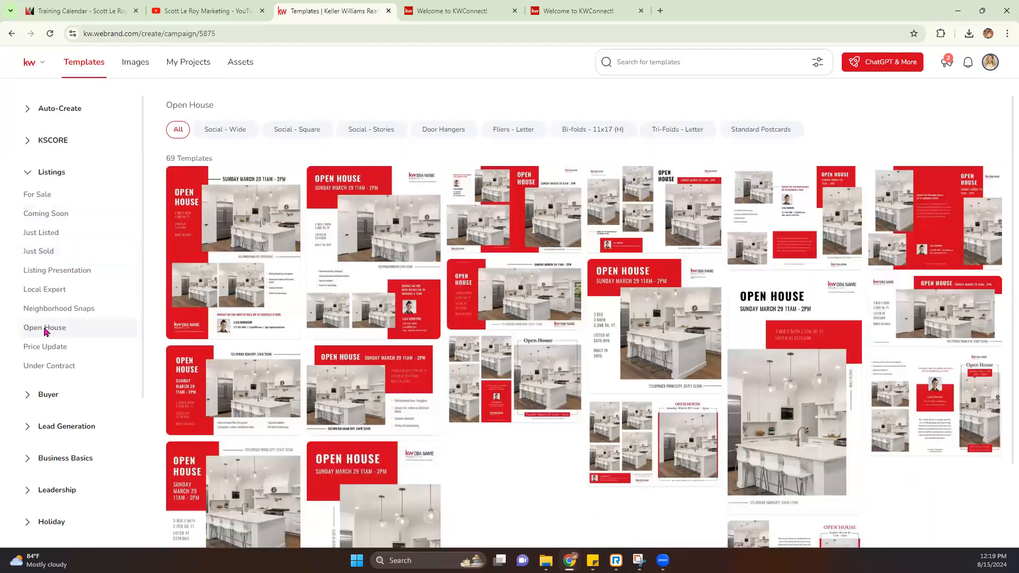
{"action": "left_click", "coordinate": [46, 351]}
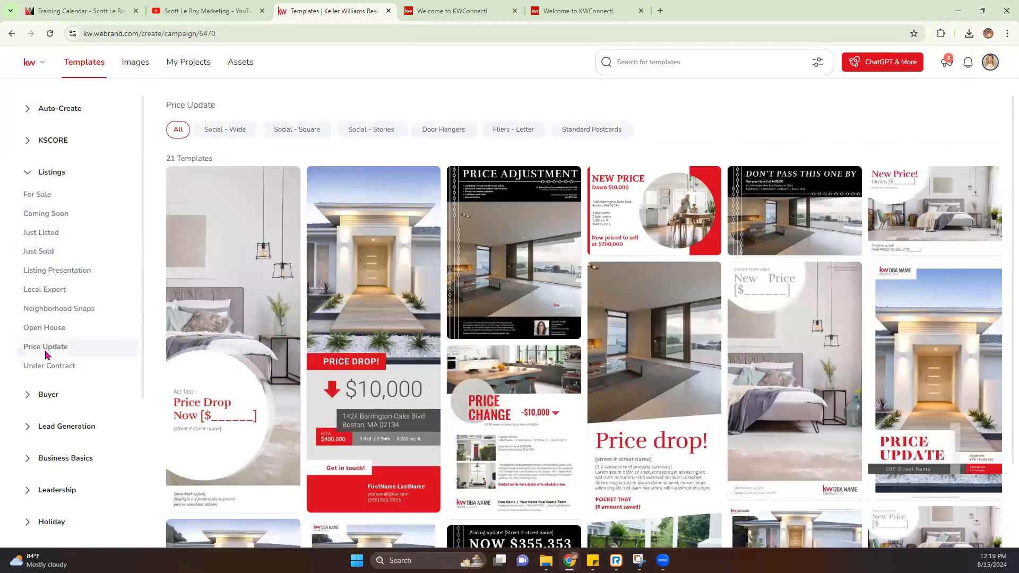
{"action": "mouse_move", "coordinate": [345, 260]}
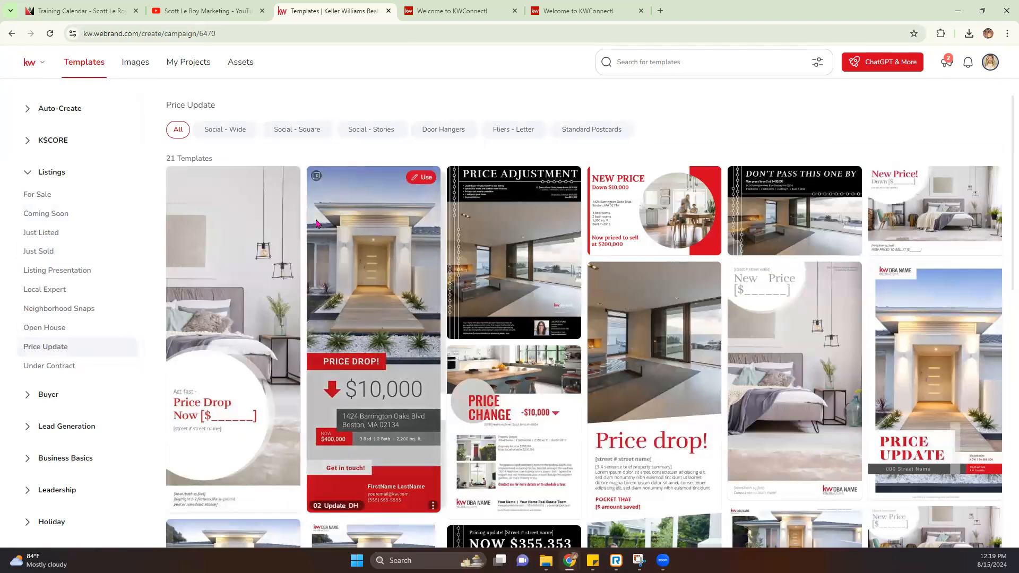
{"action": "left_click", "coordinate": [60, 332]}
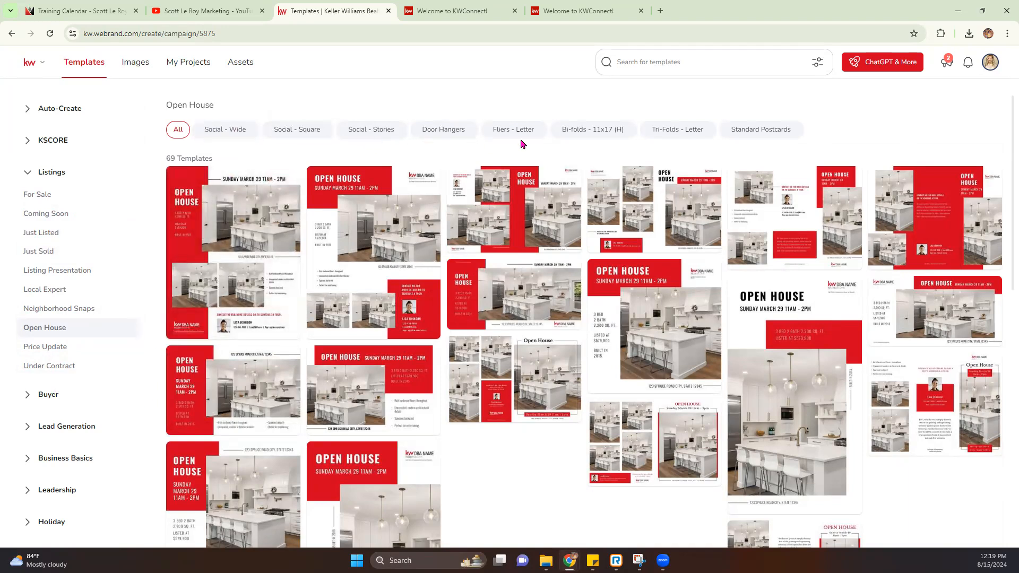
Step: Compare Social - Wide, Door Hangers, Fliers - Letter and Standard Postcards, then use the 02_OH_FL flier
{"action": "left_click", "coordinate": [225, 129]}
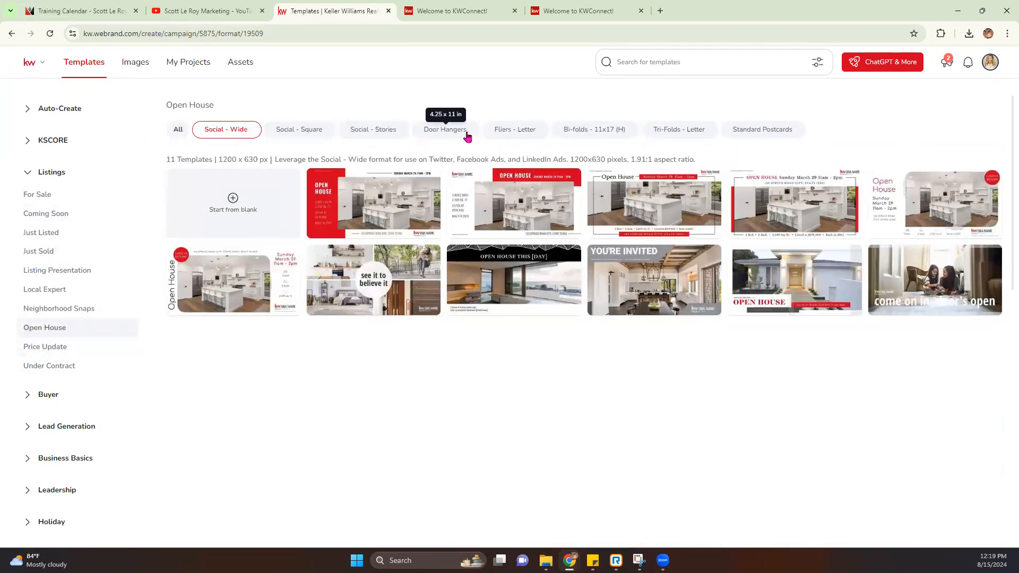
{"action": "left_click", "coordinate": [449, 131]}
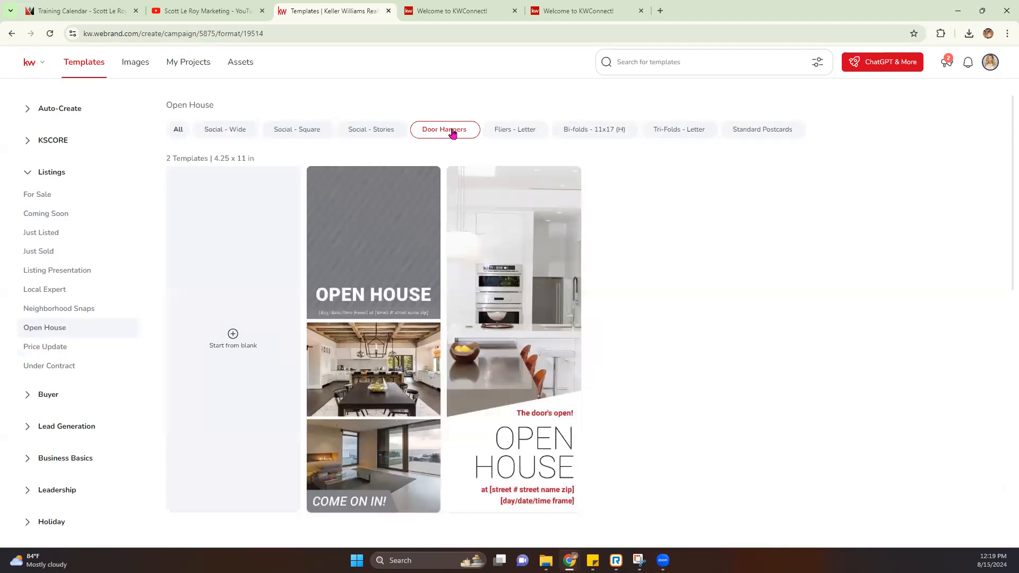
{"action": "left_click", "coordinate": [528, 132]}
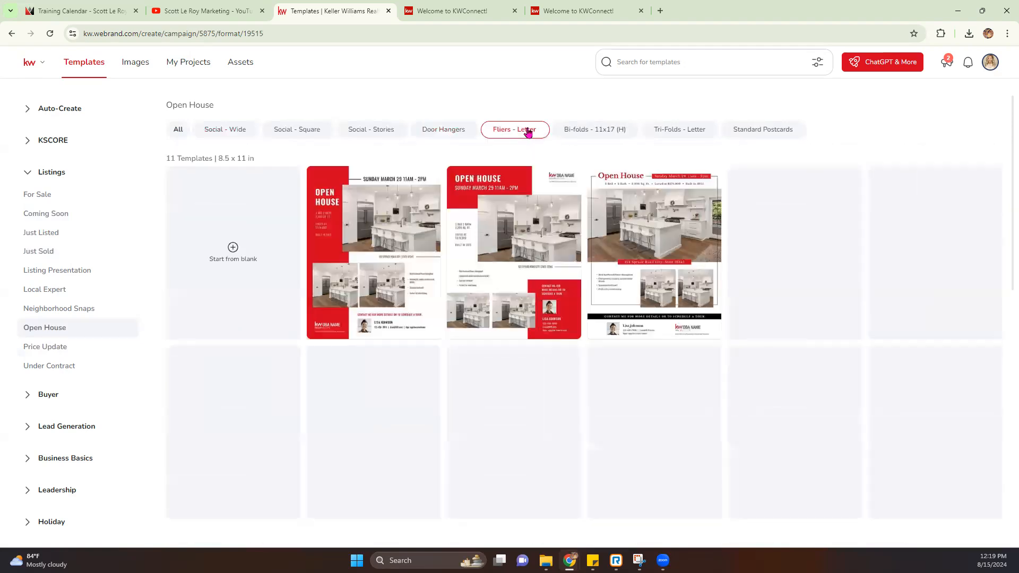
{"action": "left_click", "coordinate": [756, 137]}
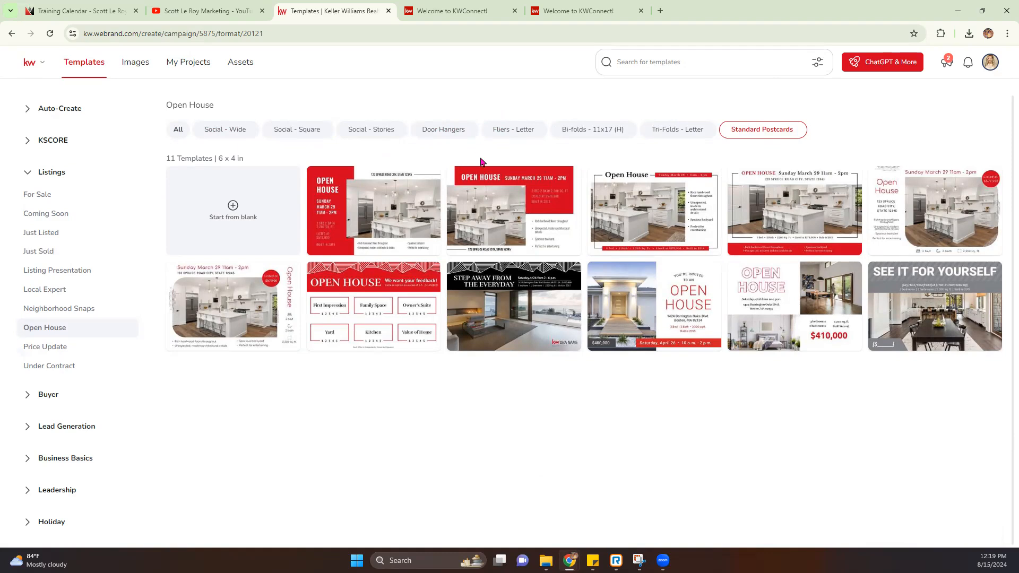
{"action": "left_click", "coordinate": [518, 132]}
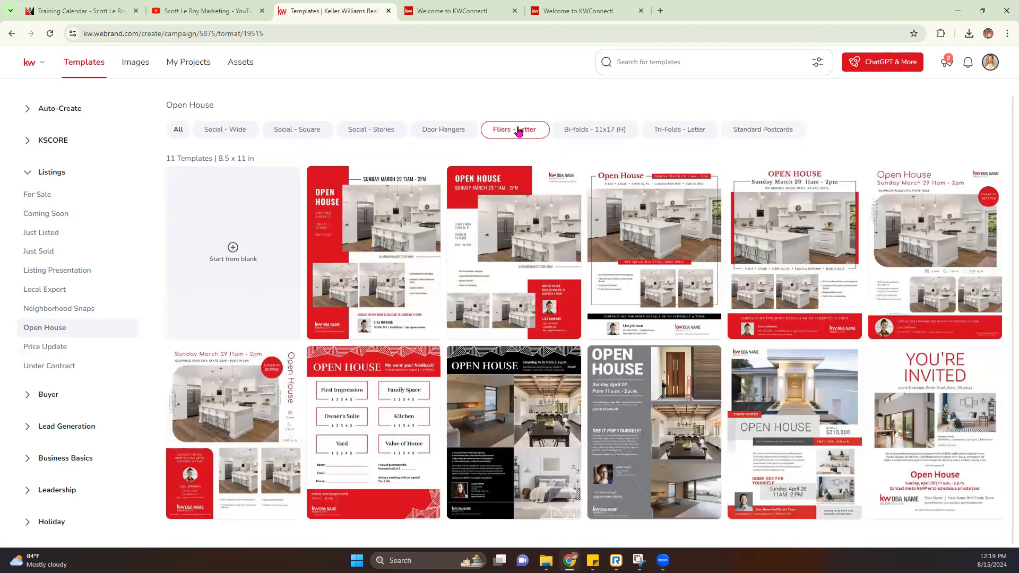
{"action": "mouse_move", "coordinate": [335, 481]}
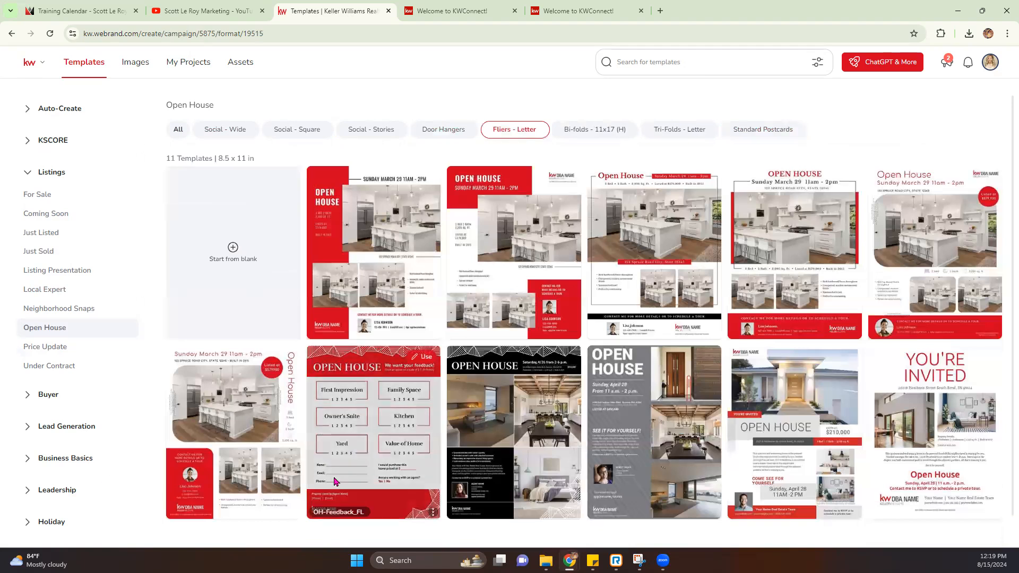
{"action": "mouse_move", "coordinate": [296, 490]}
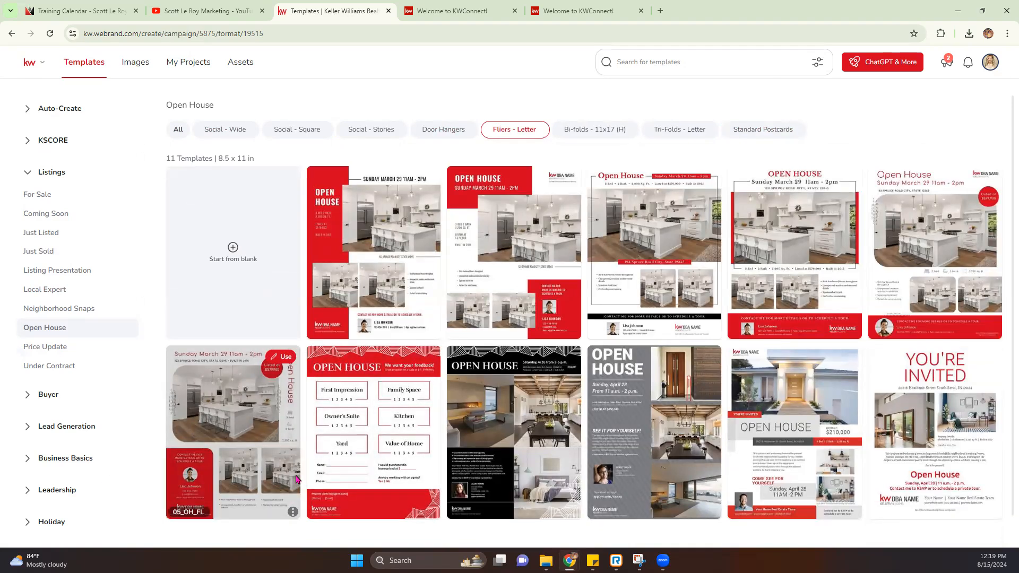
{"action": "mouse_move", "coordinate": [785, 463]}
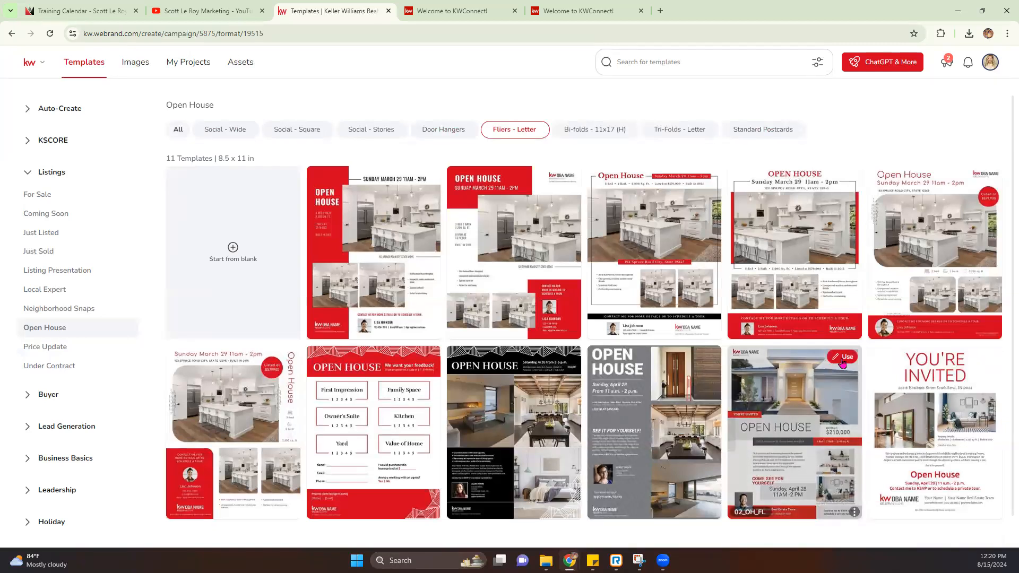
{"action": "left_click", "coordinate": [844, 363]}
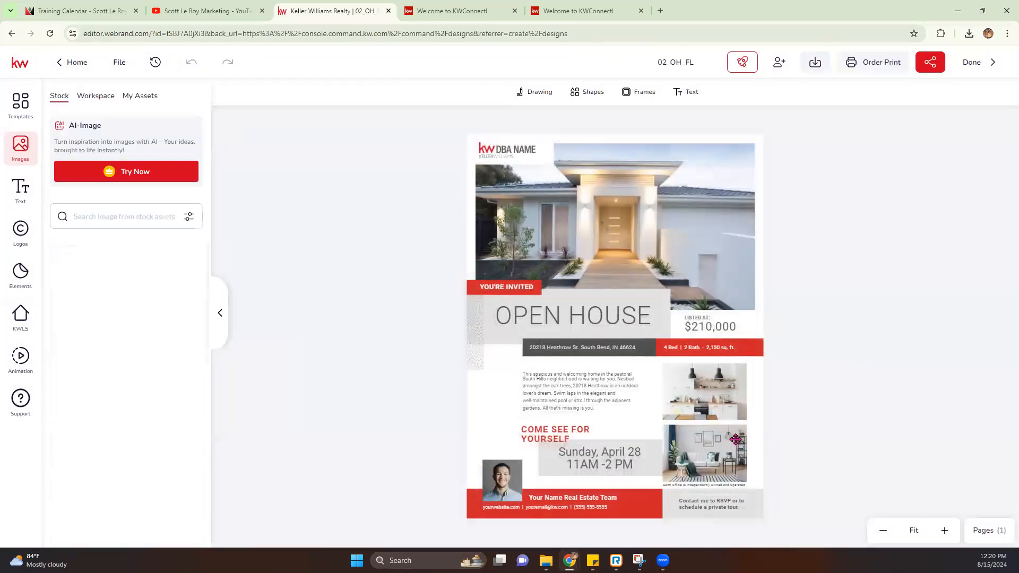
Step: Highlight part of the editor's web address, then scroll through the Templates sidebar
{"action": "left_click_drag", "start_coordinate": [109, 34], "coordinate": [139, 39]}
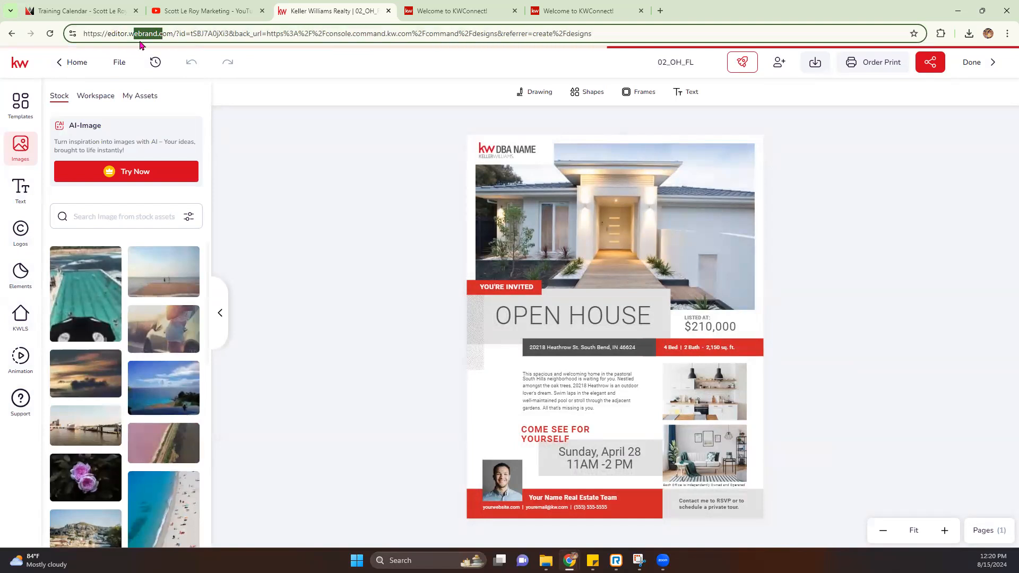
{"action": "left_click", "coordinate": [347, 291]}
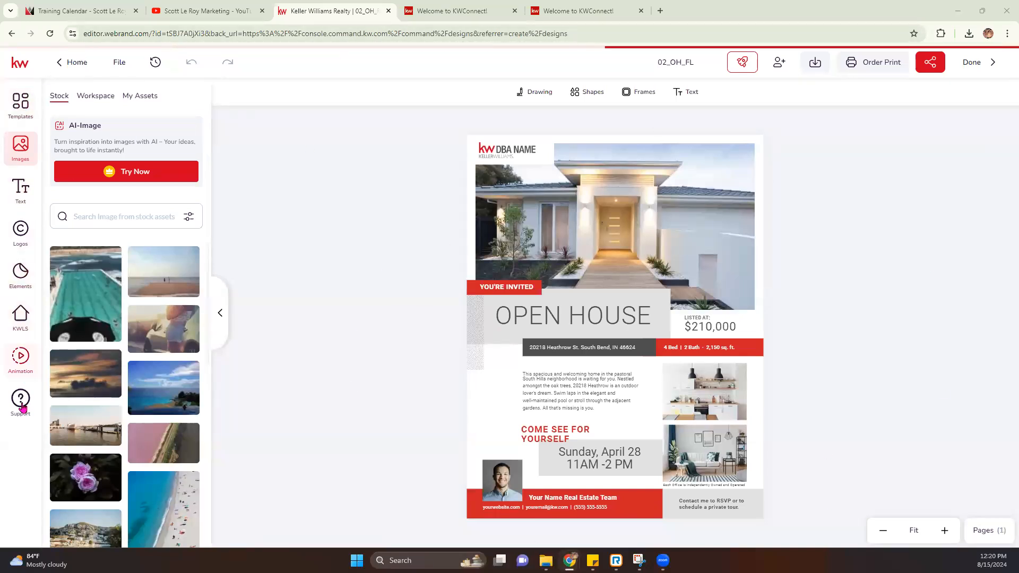
{"action": "left_click", "coordinate": [28, 111]}
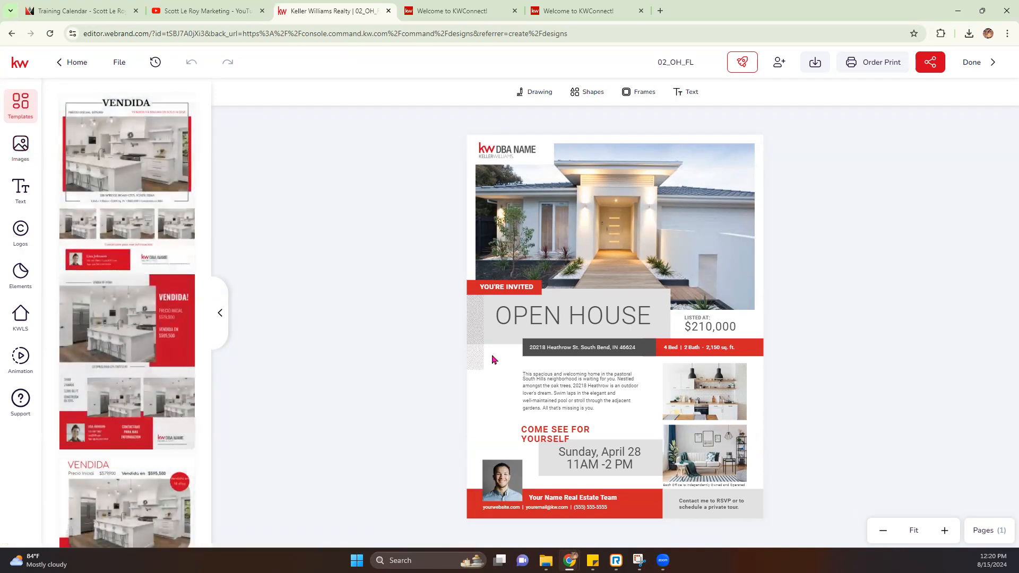
{"action": "scroll", "coordinate": [87, 399], "scroll_direction": "down", "scroll_amount": 4}
{"action": "scroll", "coordinate": [88, 399], "scroll_direction": "down", "scroll_amount": 10}
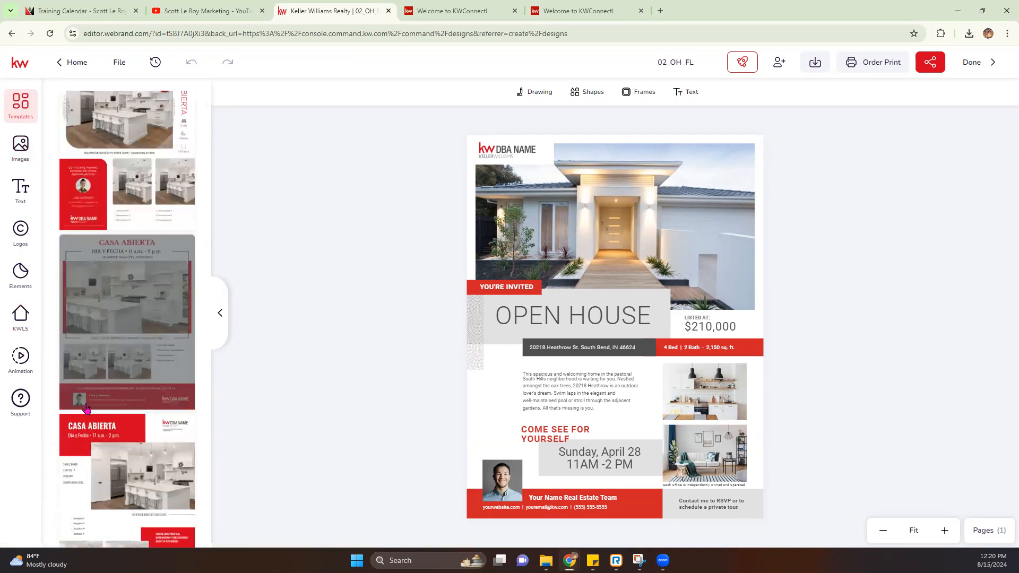
Step: Show the stock Images library beside the flier and scroll through it
{"action": "left_click", "coordinate": [22, 154]}
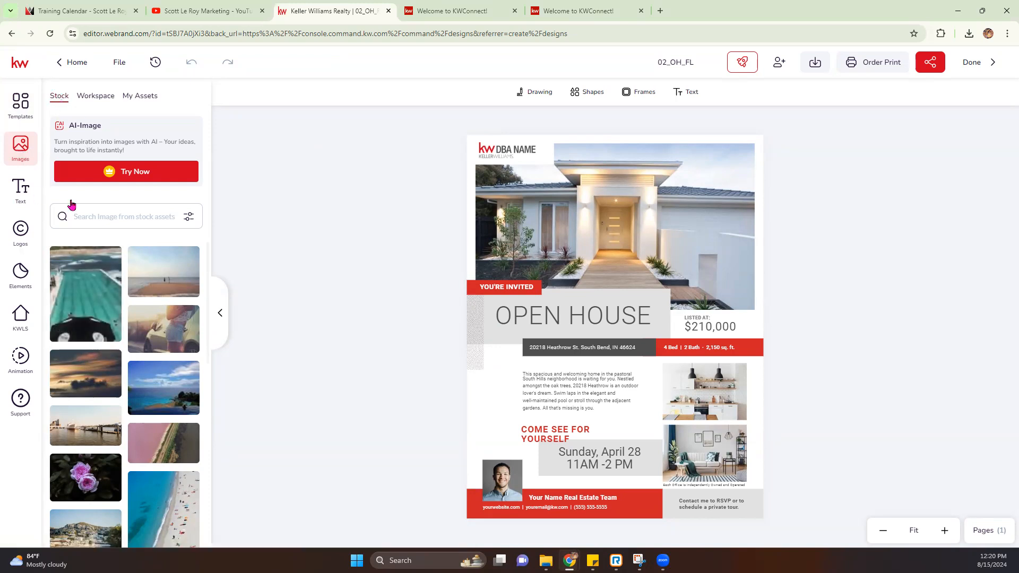
{"action": "scroll", "coordinate": [106, 419], "scroll_direction": "down", "scroll_amount": 10}
{"action": "scroll", "coordinate": [119, 430], "scroll_direction": "down", "scroll_amount": 3}
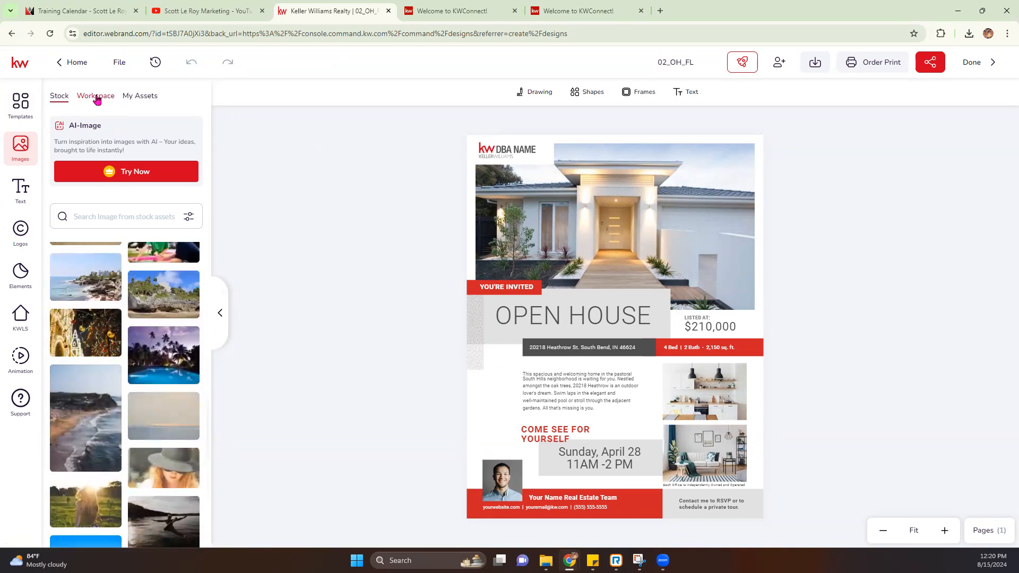
Step: Show the Workspace image folders and scroll through them
{"action": "left_click", "coordinate": [96, 97]}
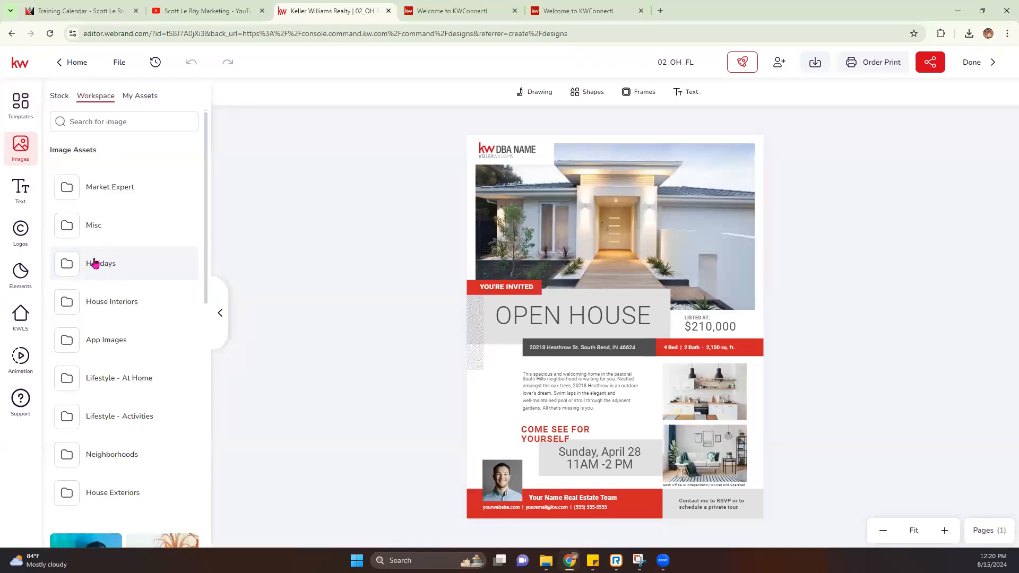
{"action": "scroll", "coordinate": [94, 263], "scroll_direction": "down", "scroll_amount": 7}
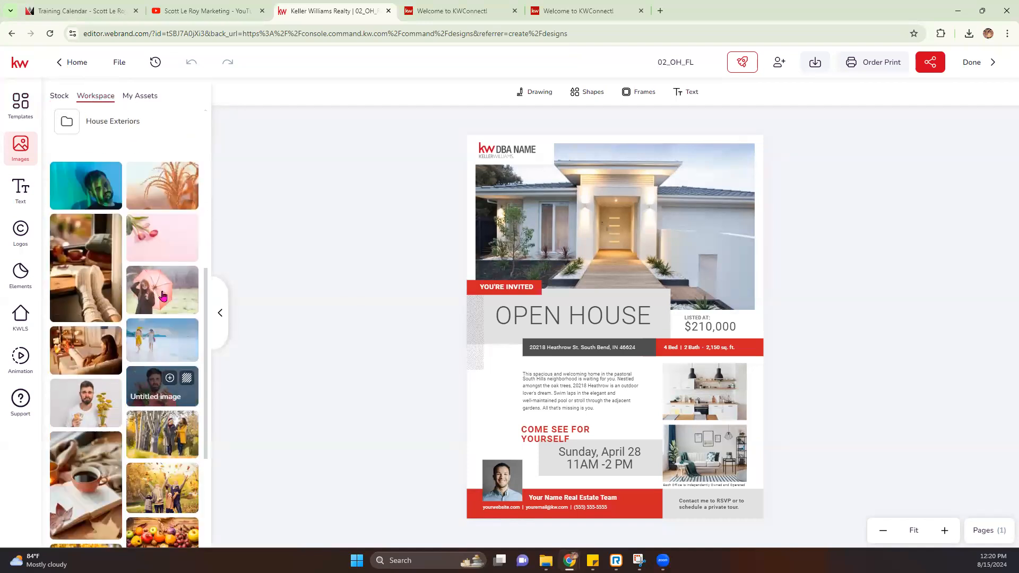
{"action": "scroll", "coordinate": [162, 295], "scroll_direction": "down", "scroll_amount": 3}
{"action": "scroll", "coordinate": [97, 408], "scroll_direction": "up", "scroll_amount": 4}
{"action": "scroll", "coordinate": [97, 407], "scroll_direction": "up", "scroll_amount": 4}
{"action": "scroll", "coordinate": [119, 377], "scroll_direction": "down", "scroll_amount": 4}
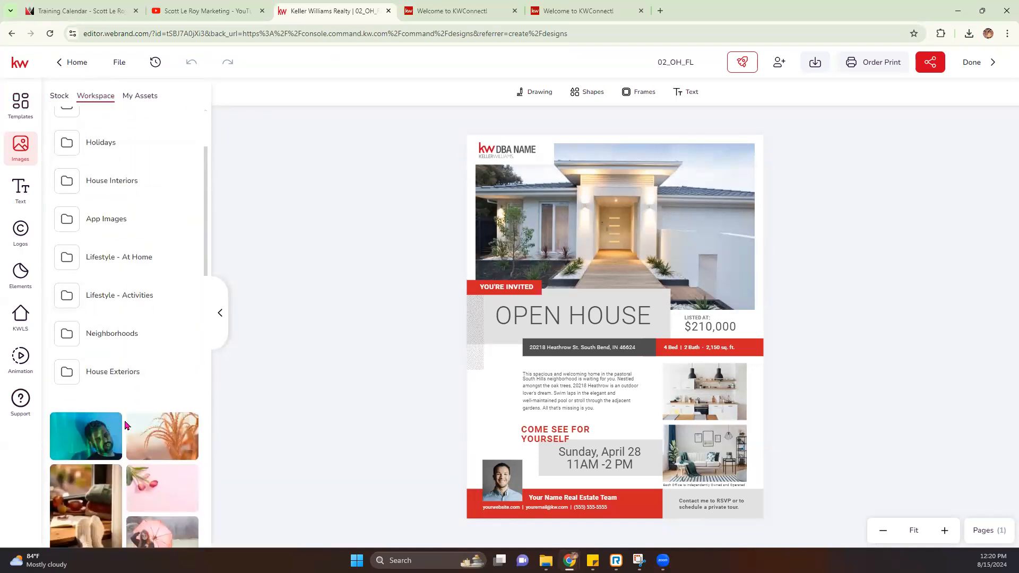
{"action": "scroll", "coordinate": [112, 451], "scroll_direction": "up", "scroll_amount": 6}
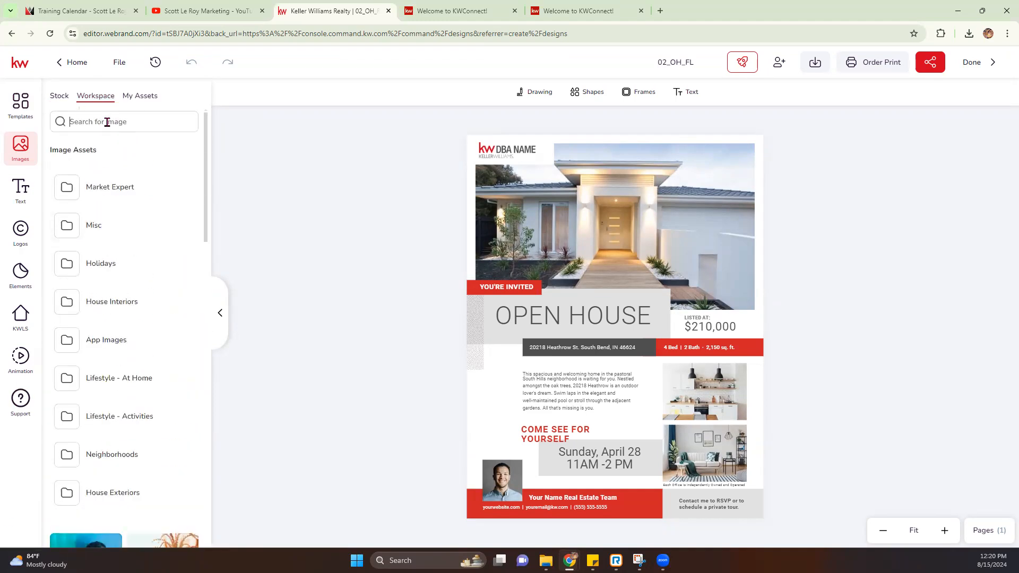
Step: Search images for 'hallow', clear the search, view My Assets, then open Text options
{"action": "type", "text": "halloween"}
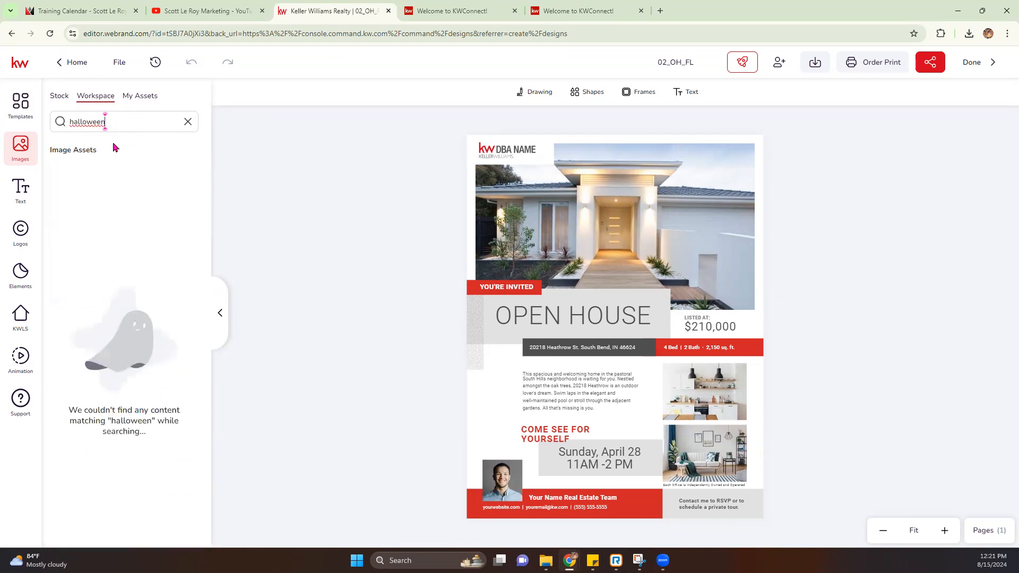
{"action": "left_click", "coordinate": [185, 120]}
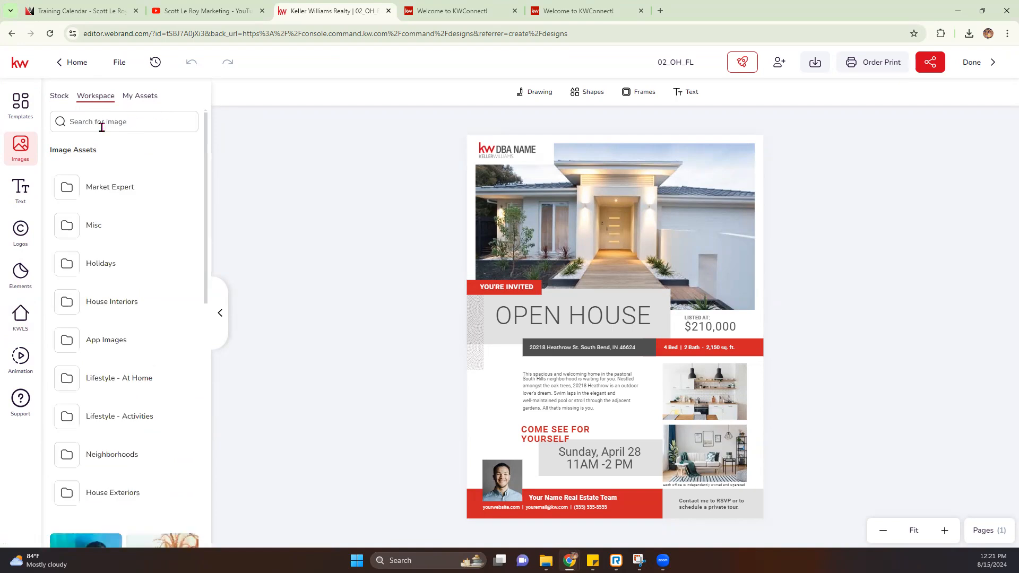
{"action": "left_click", "coordinate": [150, 100]}
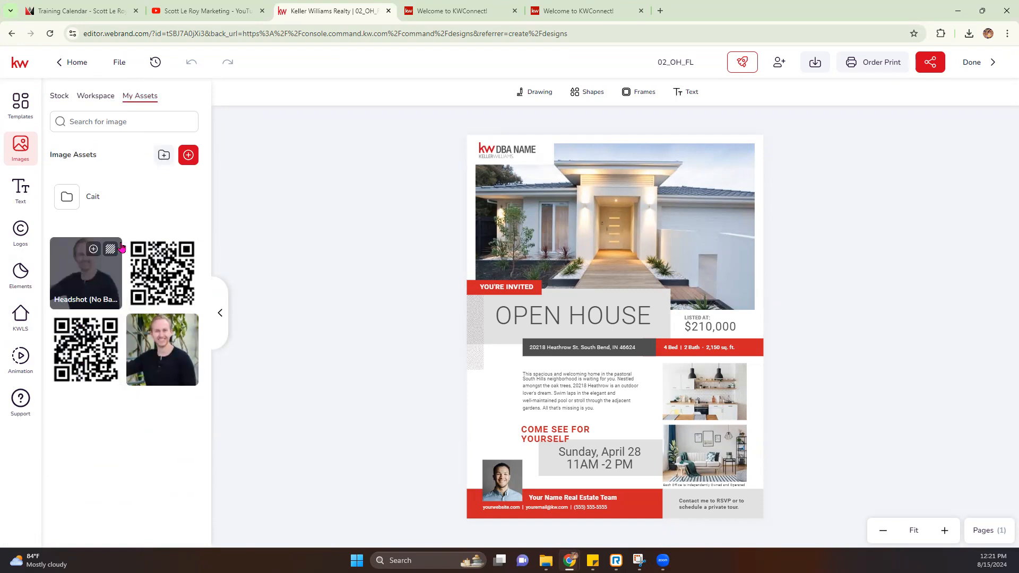
{"action": "left_click", "coordinate": [21, 198]}
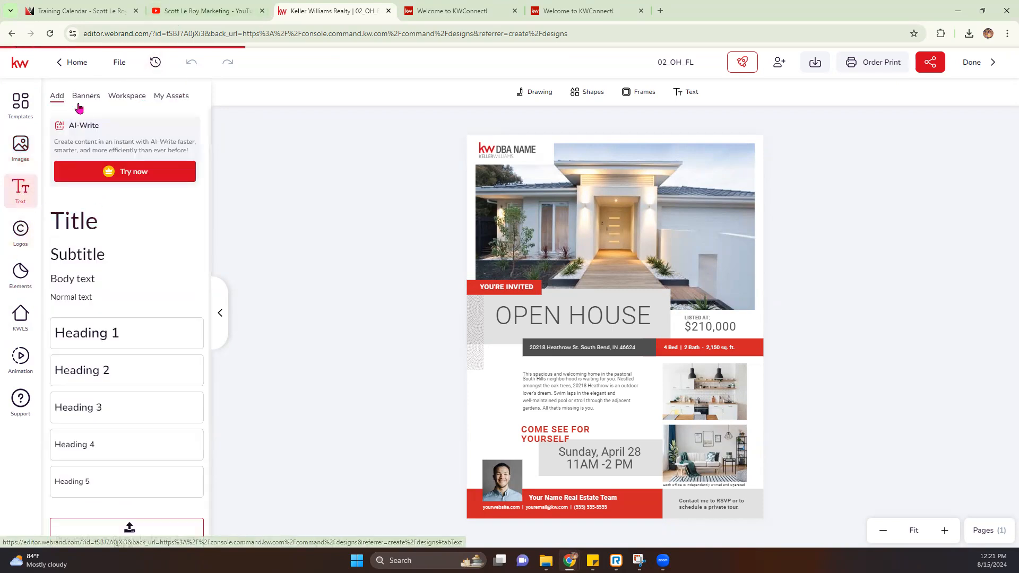
Step: Add a Title text block, drag it onto the house photo, then delete it
{"action": "left_click", "coordinate": [129, 223]}
{"action": "left_click_drag", "start_coordinate": [608, 345], "coordinate": [592, 214]}
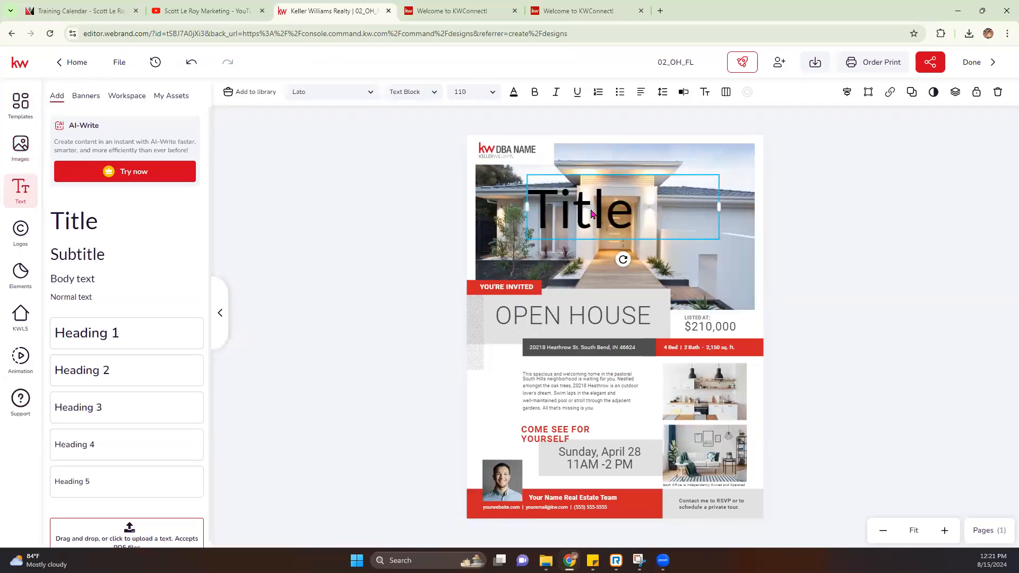
{"action": "key", "text": "Delete"}
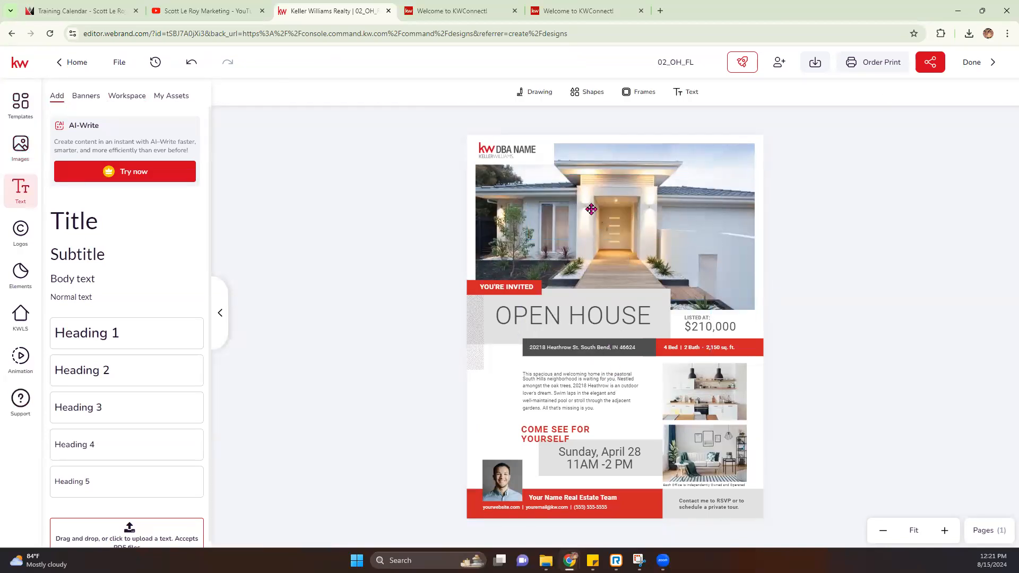
Step: Add the Donate Today banner, move it over the house photo, then delete it
{"action": "left_click", "coordinate": [85, 95]}
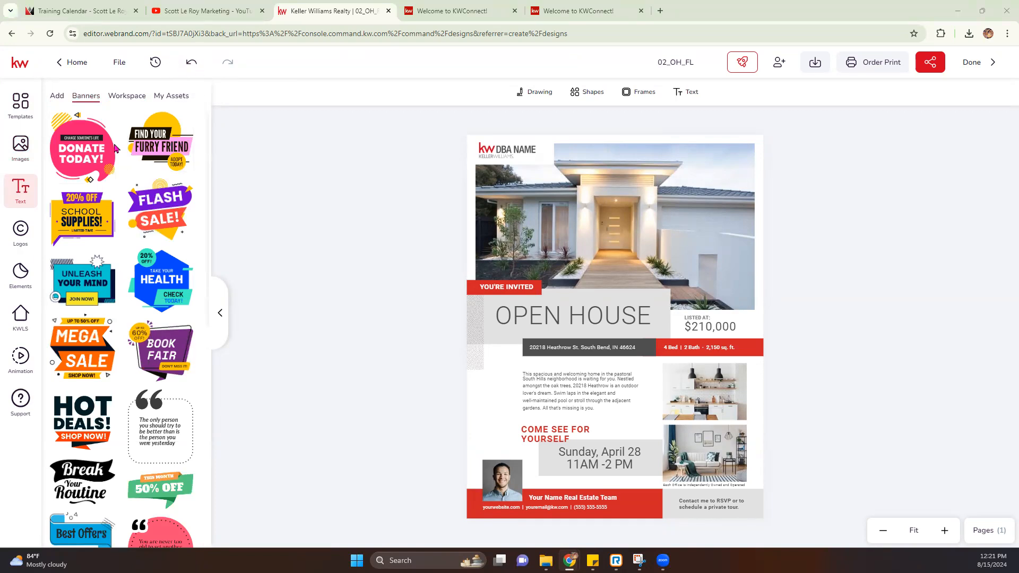
{"action": "left_click", "coordinate": [77, 150]}
{"action": "left_click_drag", "start_coordinate": [640, 366], "coordinate": [647, 269]}
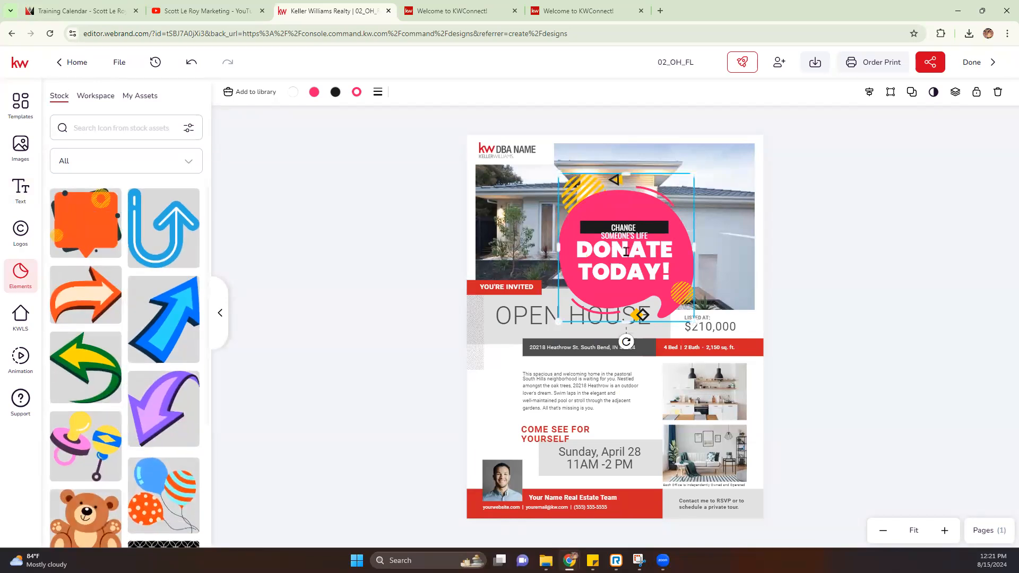
{"action": "key", "text": "Delete"}
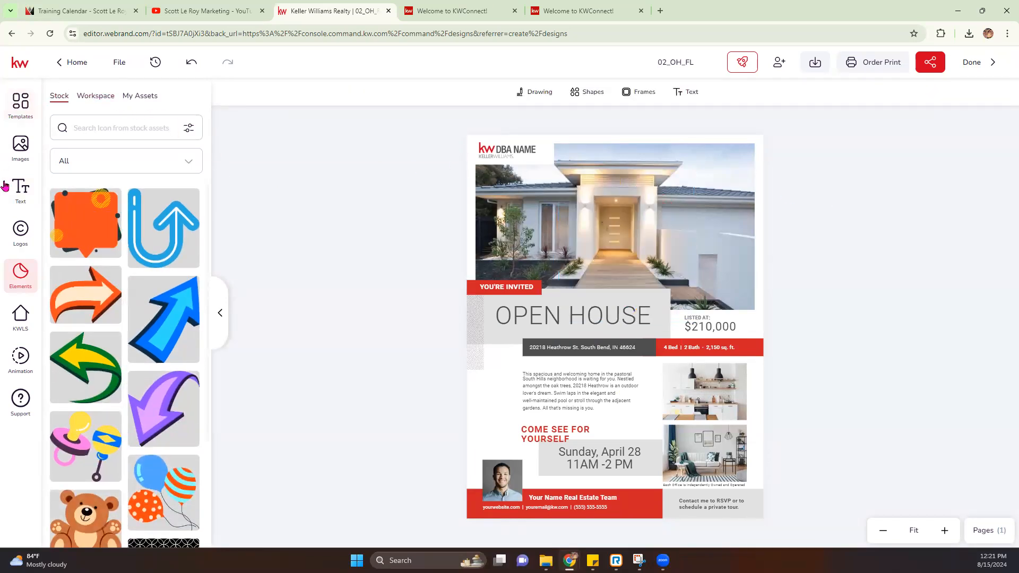
Step: Review the Workspace and My Assets text assets, then the personal logo folders
{"action": "left_click", "coordinate": [21, 194]}
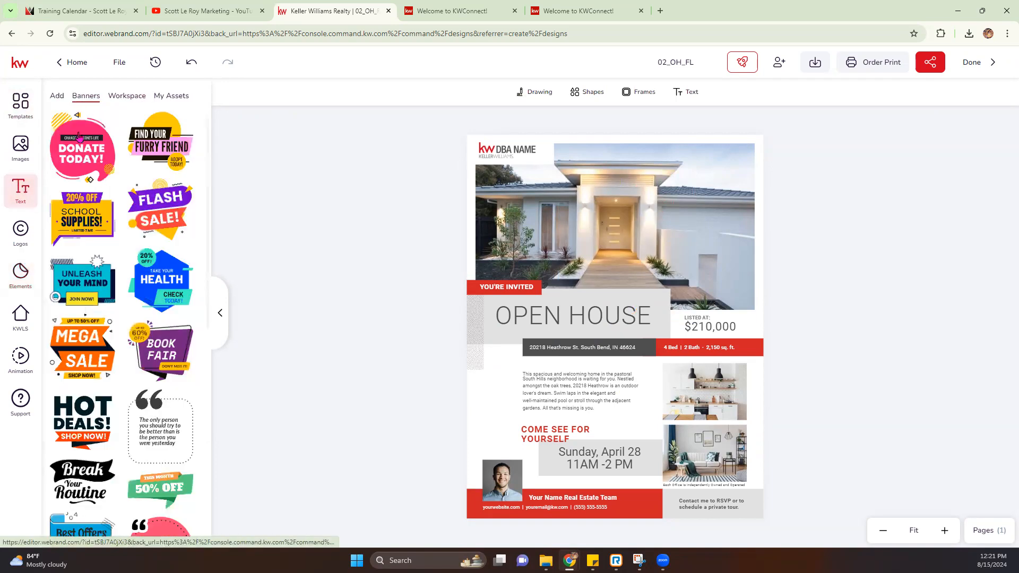
{"action": "left_click", "coordinate": [127, 96]}
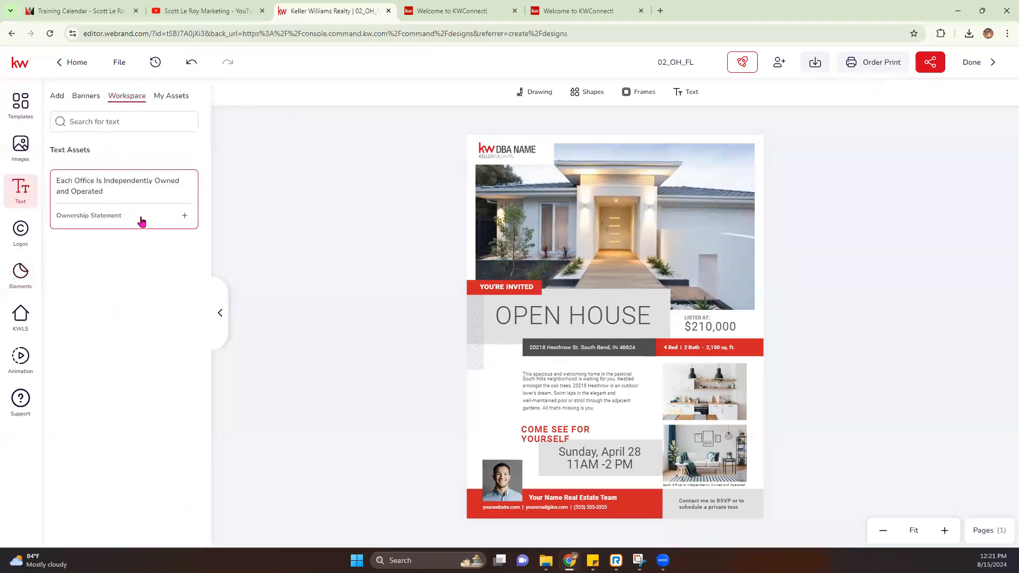
{"action": "left_click", "coordinate": [176, 99]}
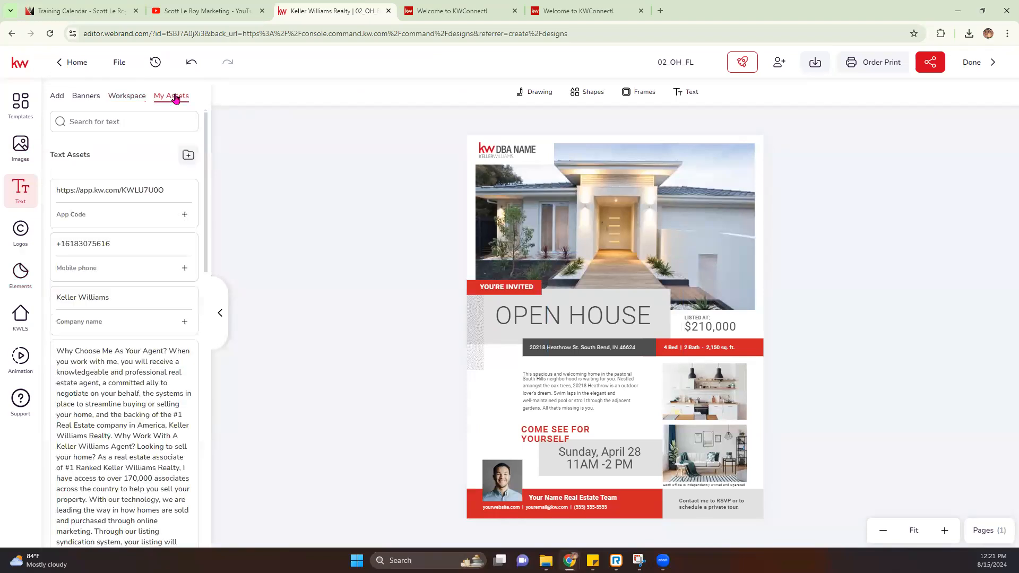
{"action": "left_click", "coordinate": [18, 232]}
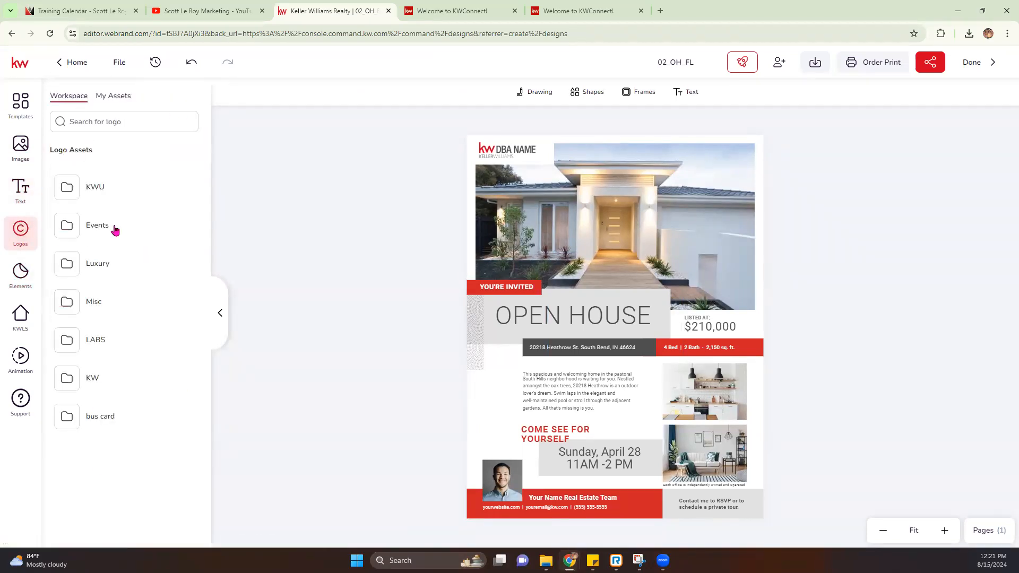
{"action": "left_click", "coordinate": [126, 99]}
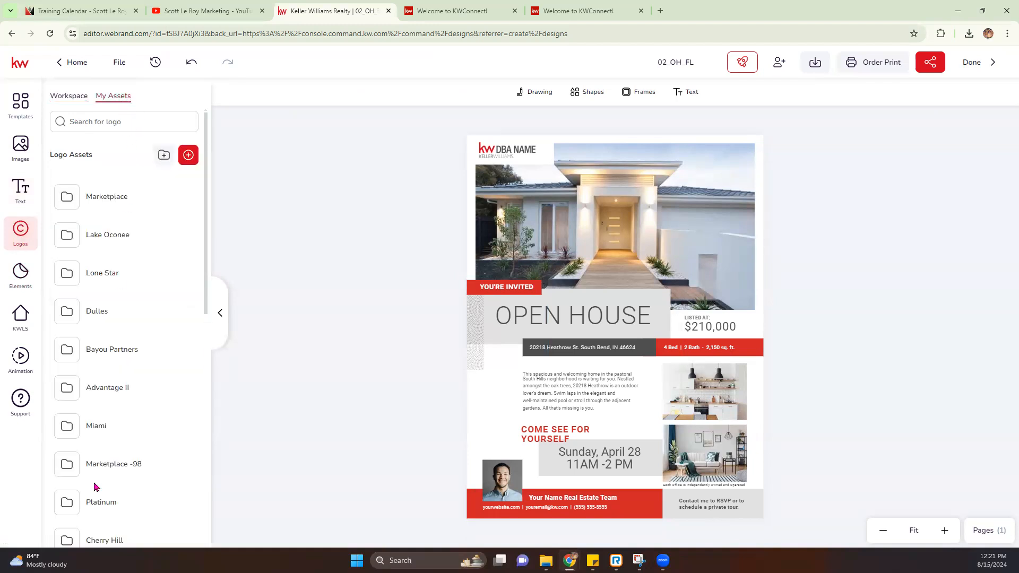
{"action": "scroll", "coordinate": [98, 481], "scroll_direction": "down", "scroll_amount": 10}
Step: Browse stock, Workspace and My Assets elements, then open the KWLS listing search
{"action": "left_click", "coordinate": [20, 273]}
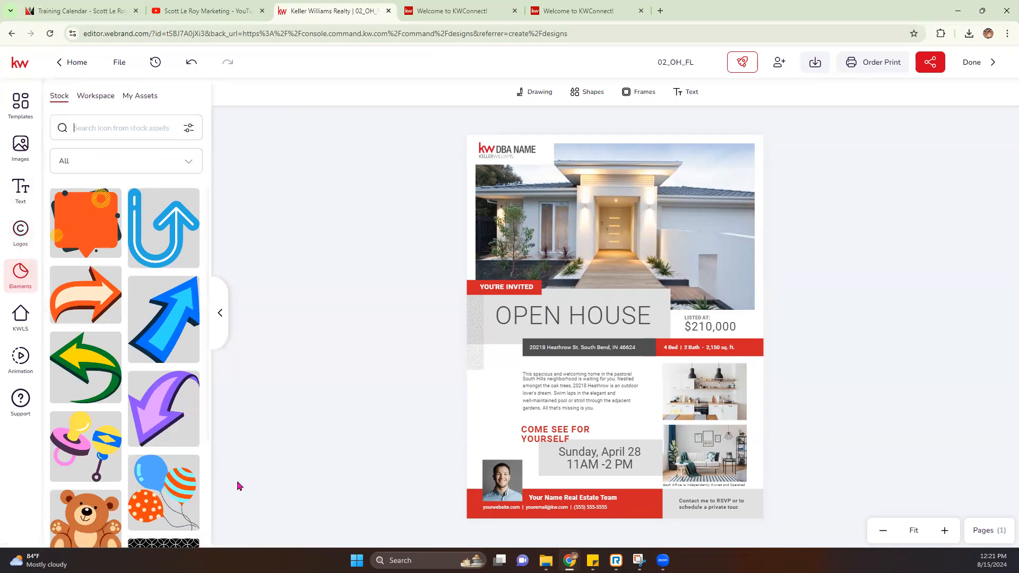
{"action": "scroll", "coordinate": [154, 476], "scroll_direction": "down", "scroll_amount": 15}
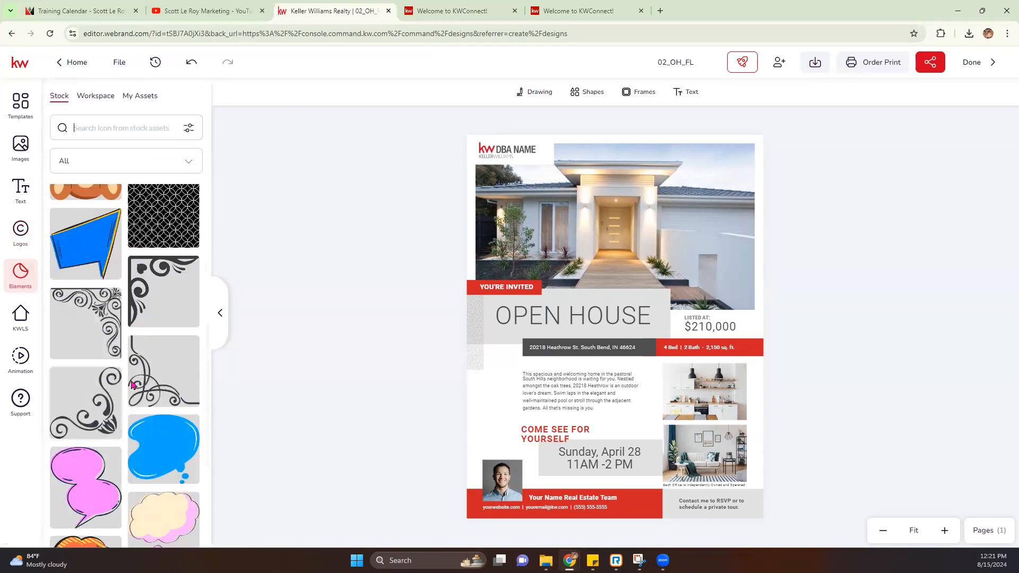
{"action": "scroll", "coordinate": [104, 461], "scroll_direction": "up", "scroll_amount": 12}
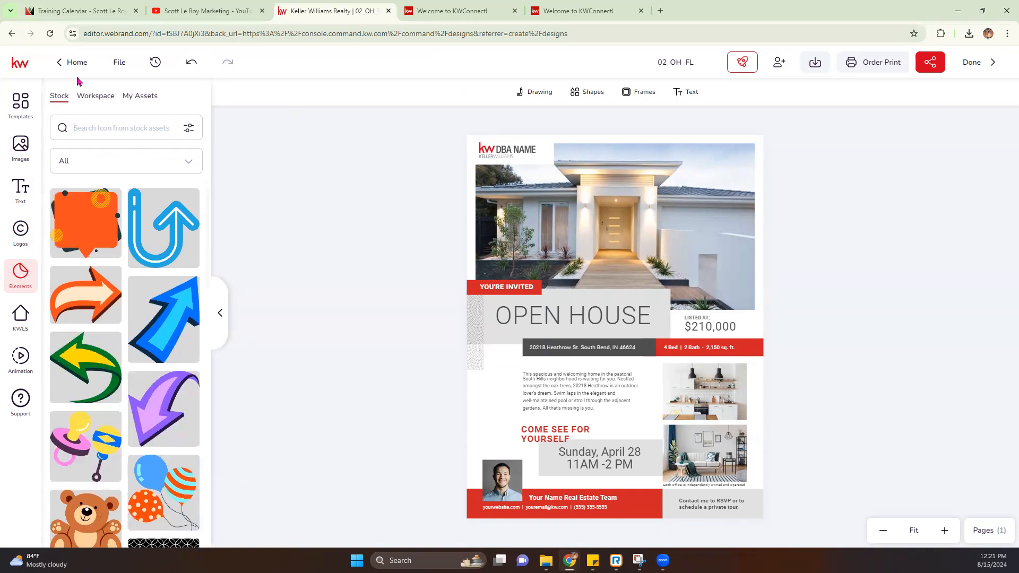
{"action": "left_click", "coordinate": [91, 98]}
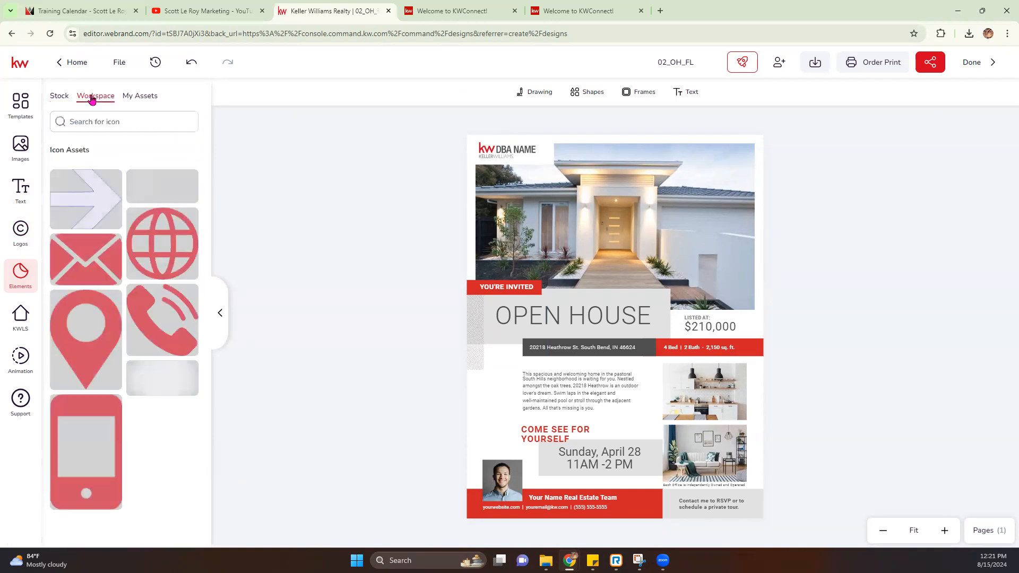
{"action": "left_click", "coordinate": [131, 99]}
{"action": "left_click", "coordinate": [21, 317]}
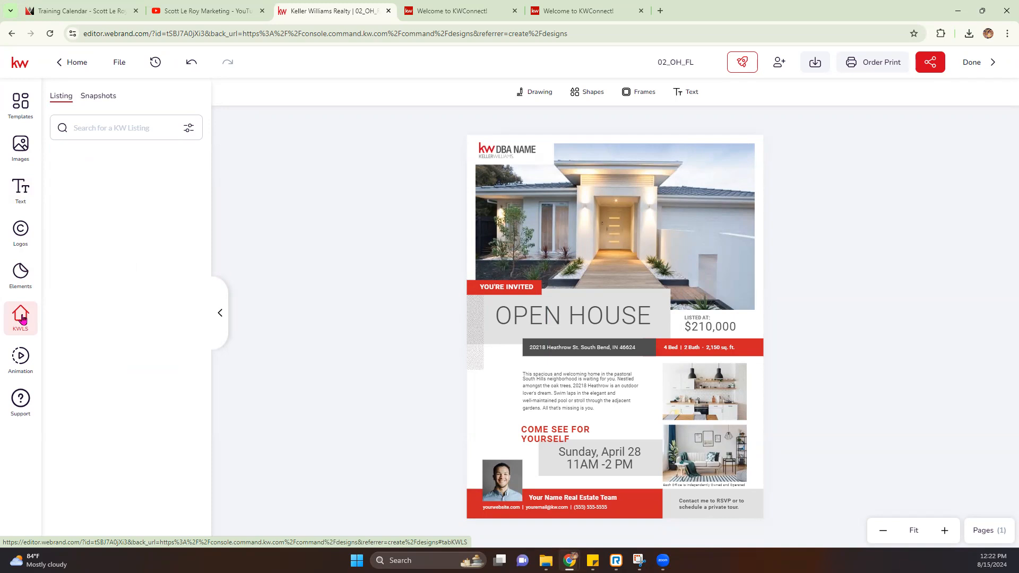
Step: Check the KWLS search filter options and Snapshots tab, then open the Animation panel
{"action": "left_click", "coordinate": [189, 128]}
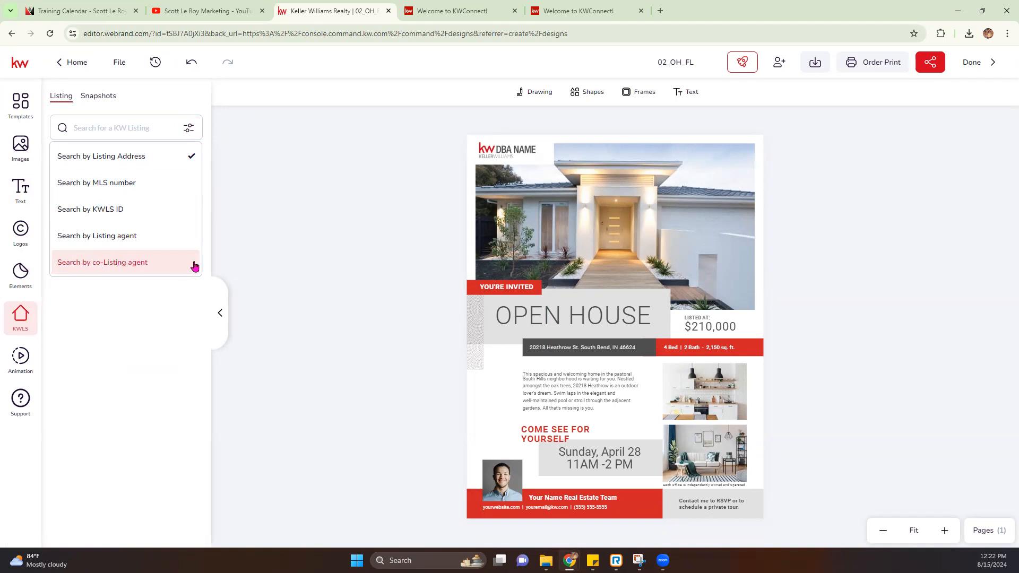
{"action": "left_click", "coordinate": [91, 97]}
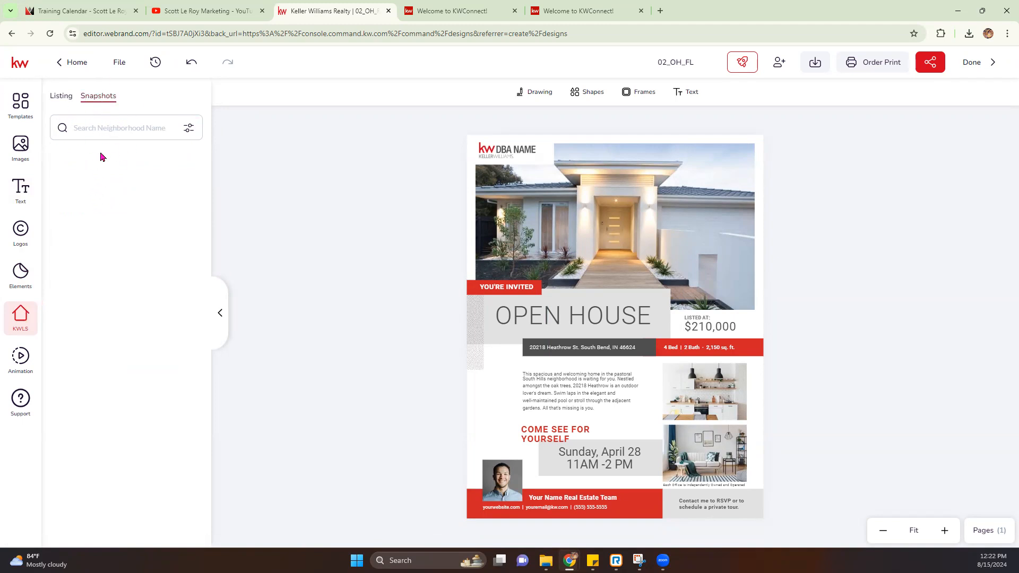
{"action": "left_click", "coordinate": [20, 364]}
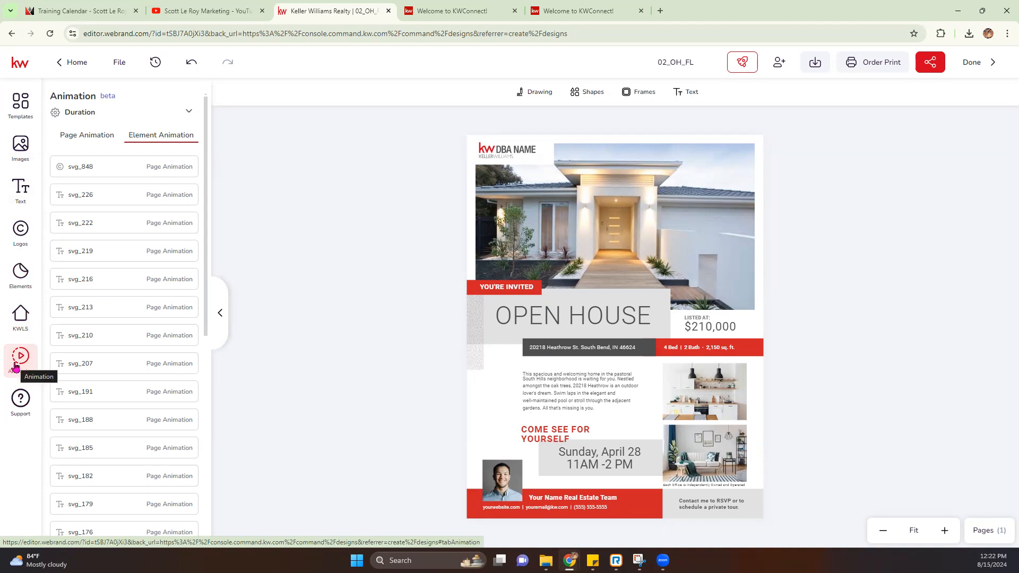
Step: View the Page Animation effects, select the DBA NAME logo, and open the Marketplace logo folder
{"action": "left_click", "coordinate": [75, 137]}
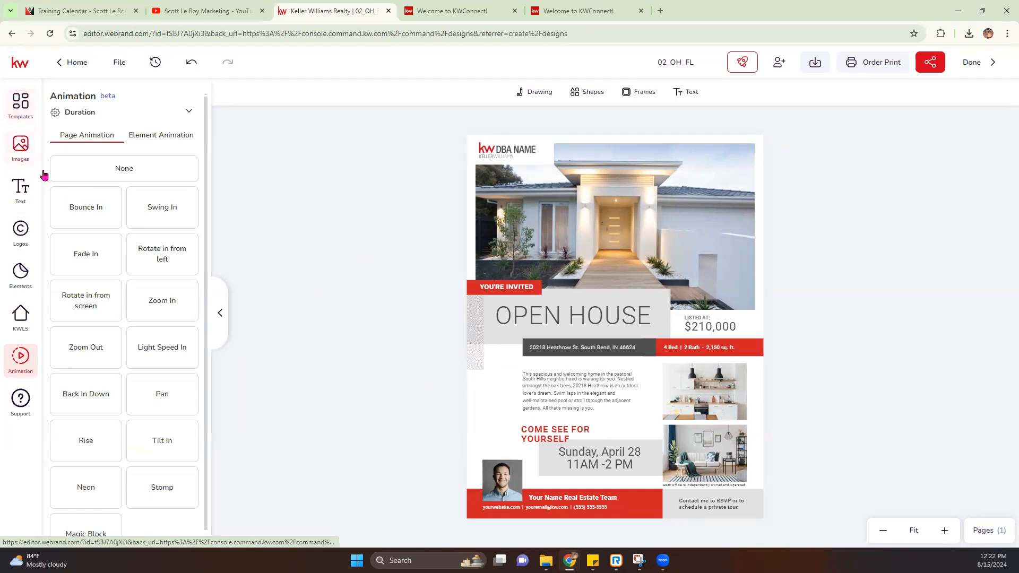
{"action": "left_click", "coordinate": [523, 153]}
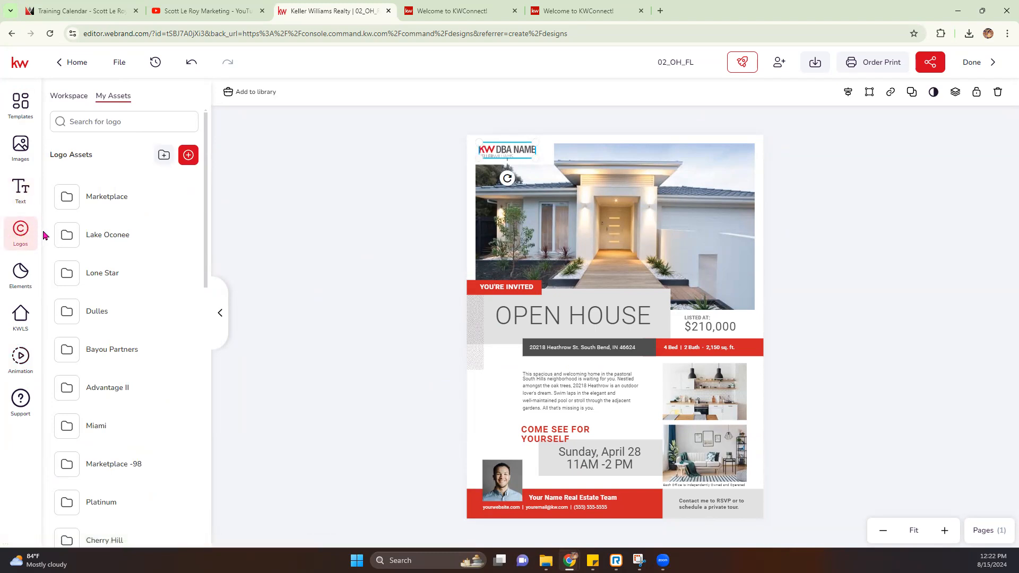
{"action": "scroll", "coordinate": [122, 239], "scroll_direction": "down", "scroll_amount": 1}
{"action": "scroll", "coordinate": [128, 201], "scroll_direction": "up", "scroll_amount": 1}
{"action": "left_click", "coordinate": [120, 202]}
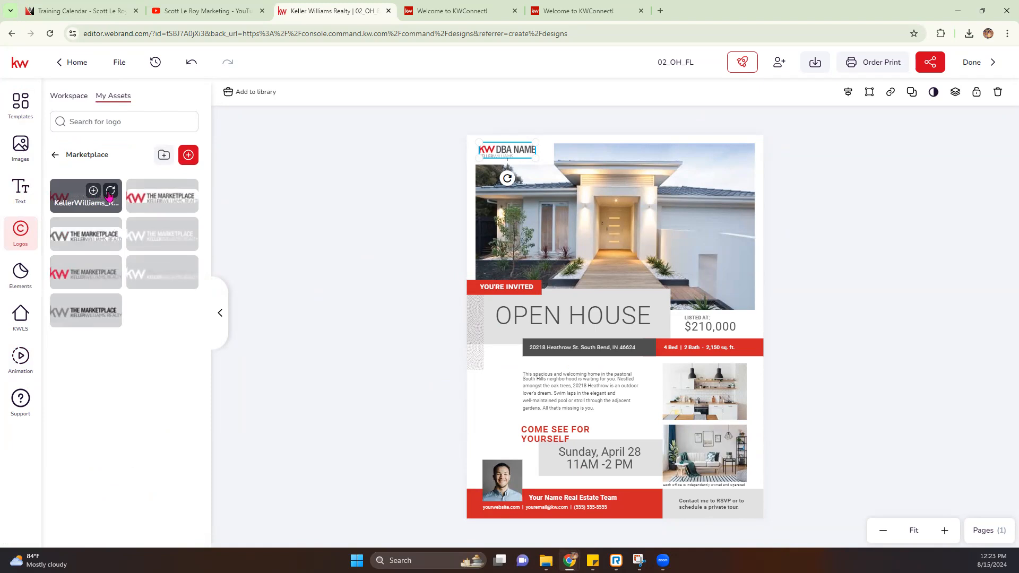
Step: Replace the DBA NAME logo with a Marketplace Keller Williams logo version
{"action": "left_click", "coordinate": [109, 191]}
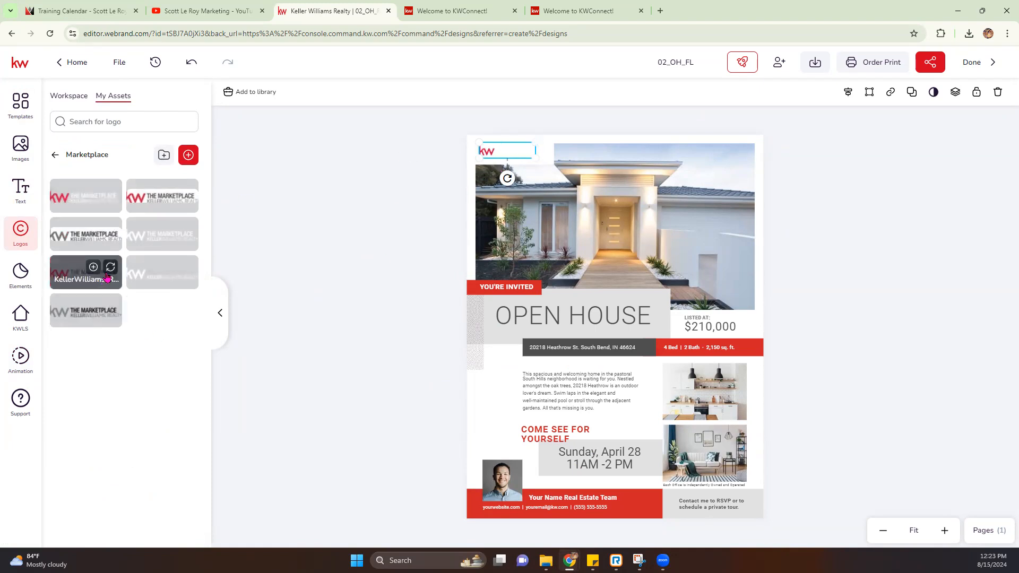
{"action": "left_click", "coordinate": [109, 268]}
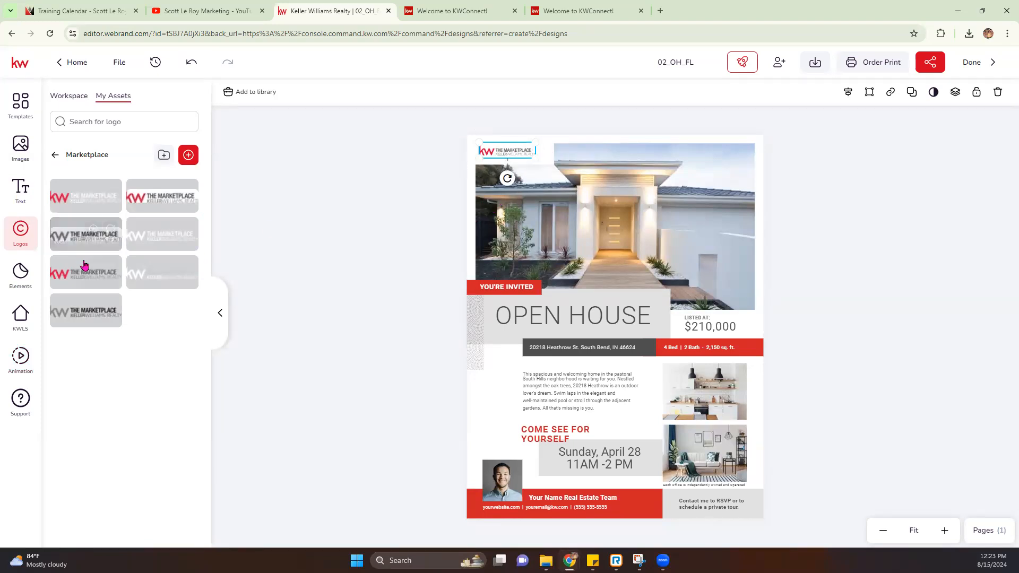
{"action": "mouse_move", "coordinate": [115, 273]}
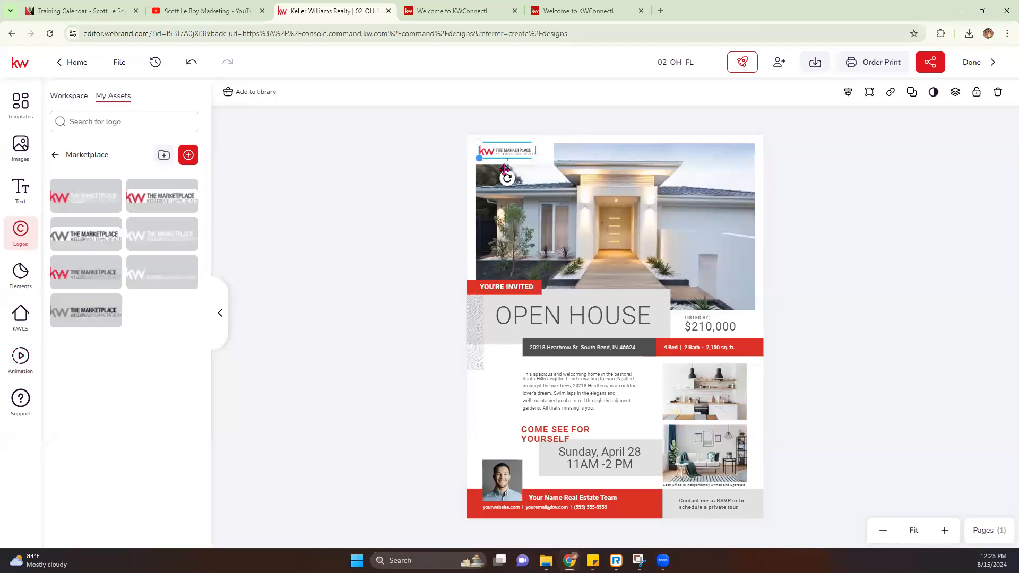
Step: Enlarge and position the Marketplace logo at top-left, then select the house photo
{"action": "left_click_drag", "start_coordinate": [534, 155], "coordinate": [552, 161]}
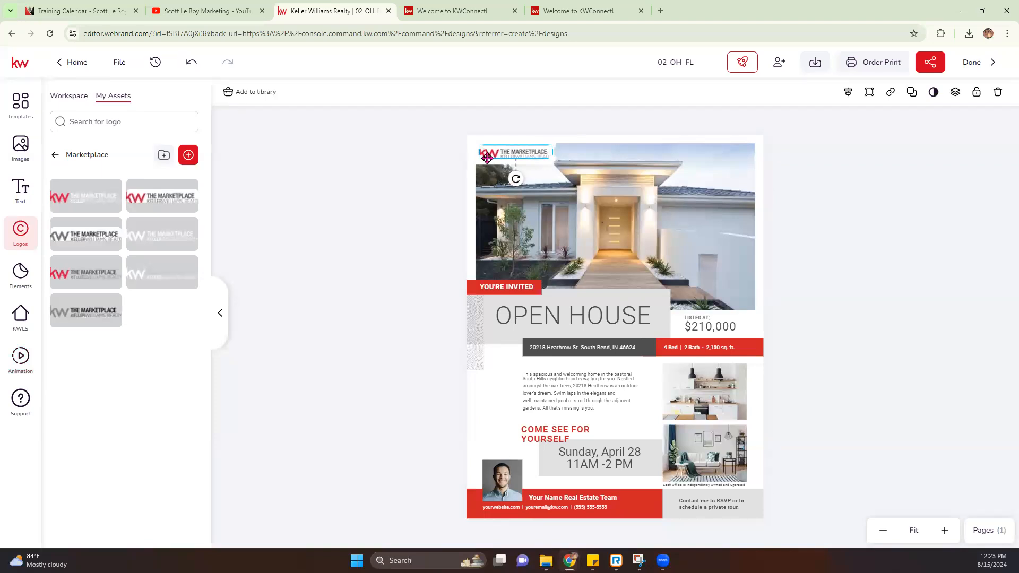
{"action": "left_click_drag", "start_coordinate": [479, 158], "coordinate": [507, 150]}
{"action": "left_click", "coordinate": [437, 150]}
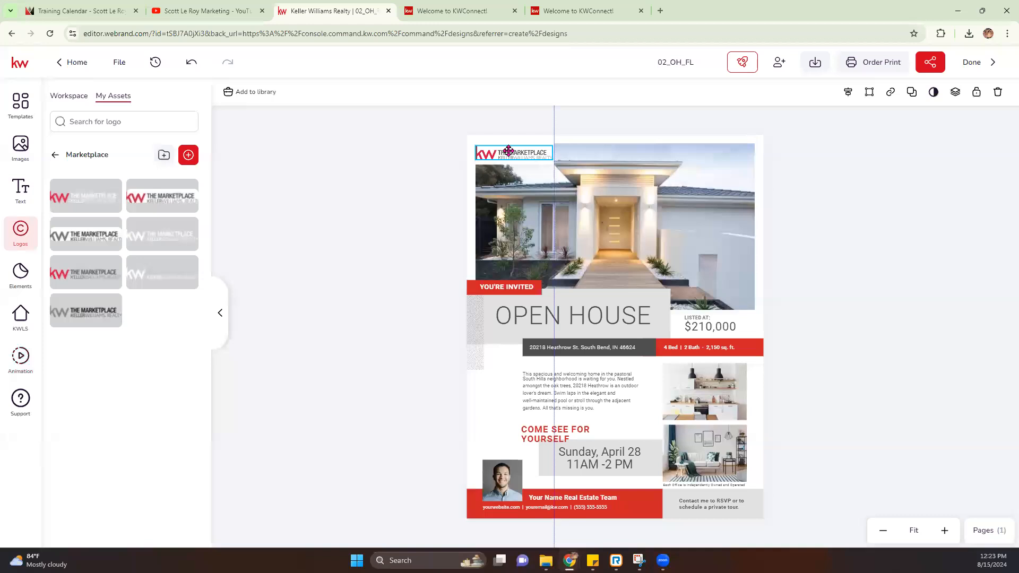
{"action": "left_click", "coordinate": [380, 206]}
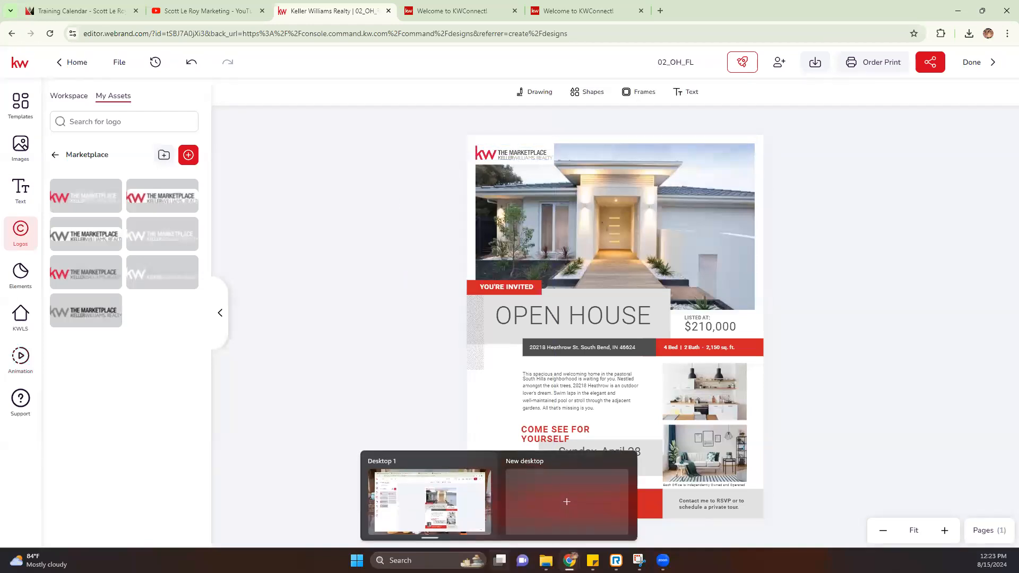
{"action": "left_click", "coordinate": [605, 228]}
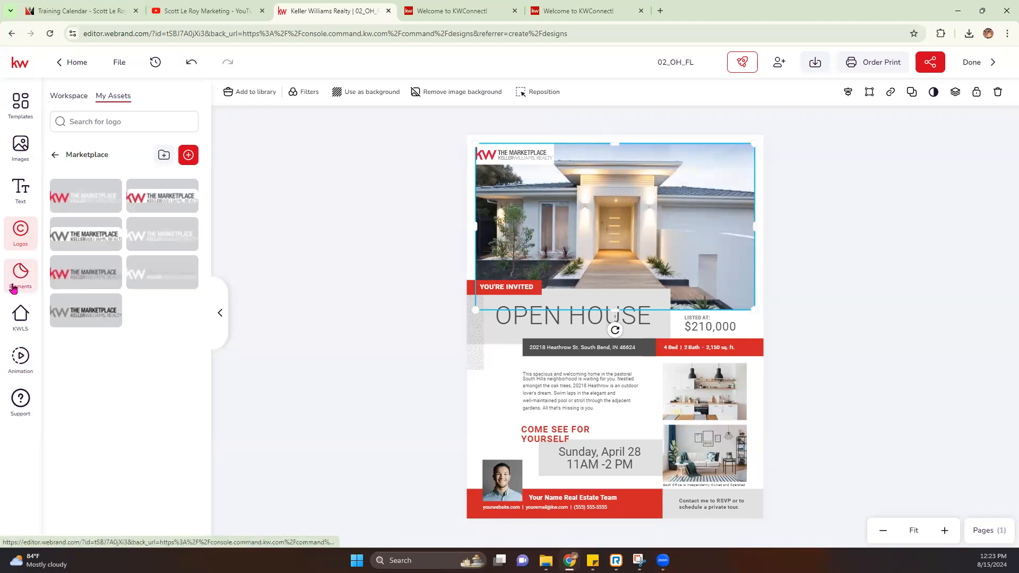
Step: Search KWLS listings by the pasted listing address and select the Savannah, GA result
{"action": "left_click", "coordinate": [17, 325]}
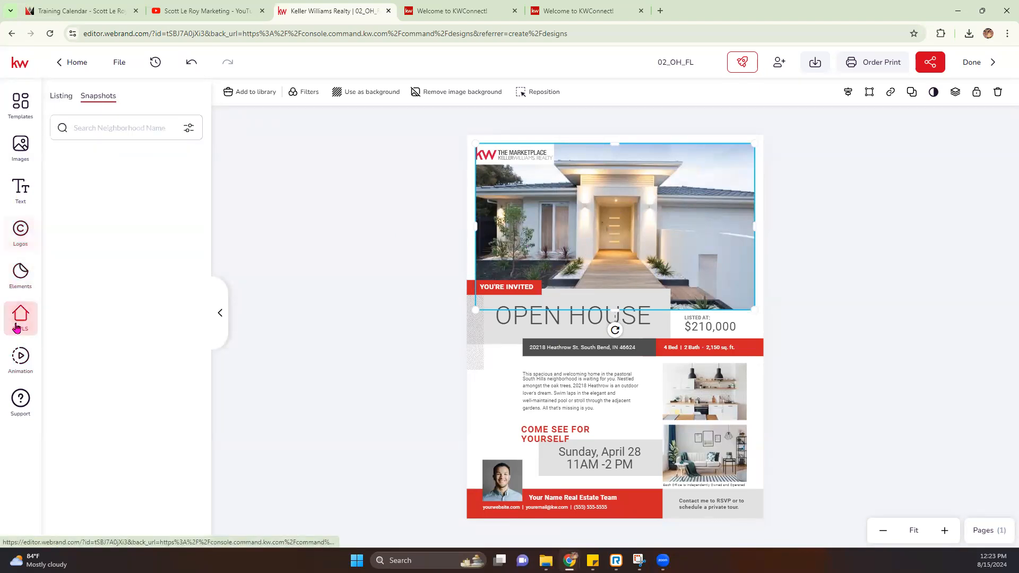
{"action": "left_click", "coordinate": [55, 99]}
{"action": "left_click", "coordinate": [189, 128]}
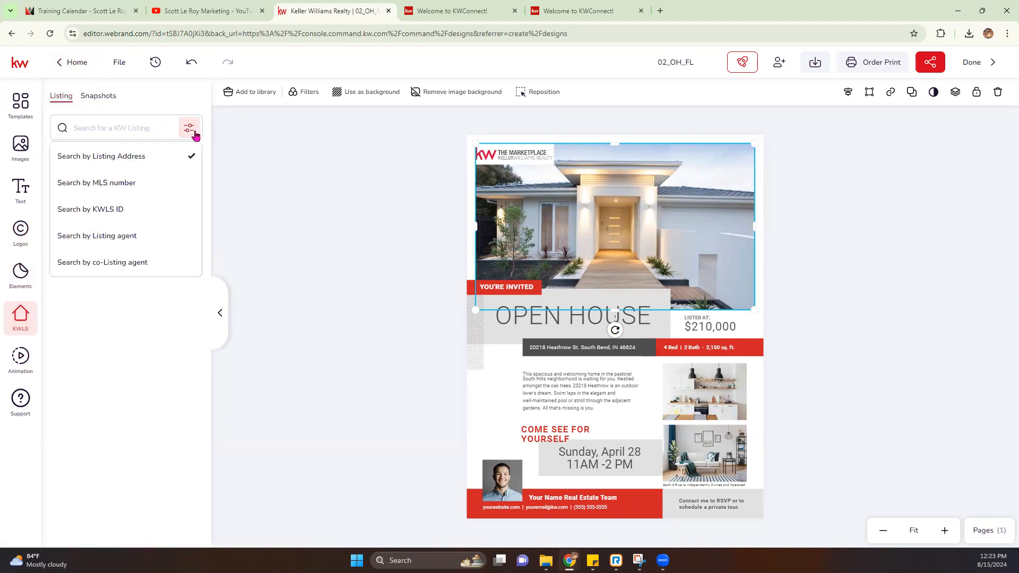
{"action": "left_click", "coordinate": [135, 156]}
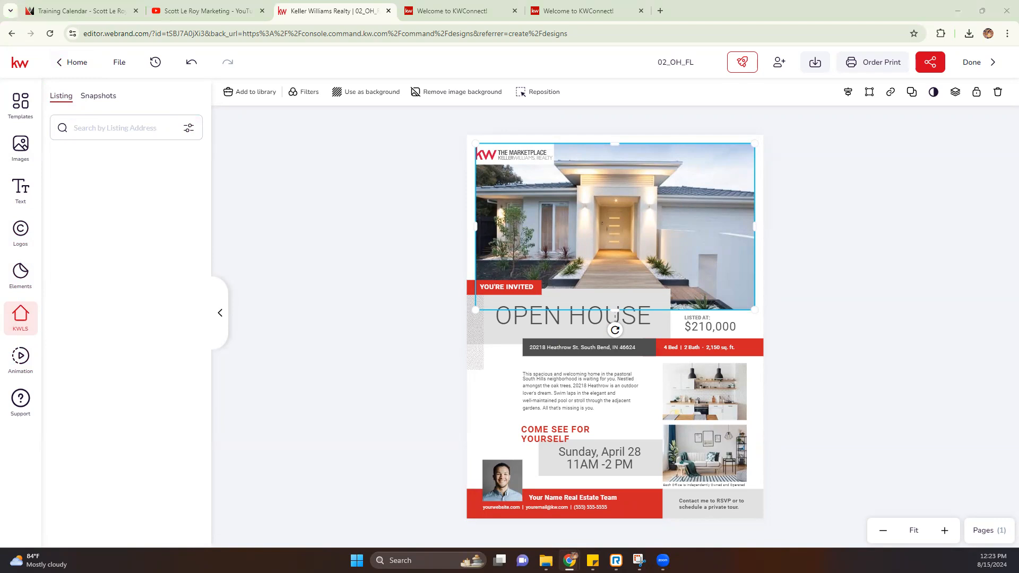
{"action": "key", "text": "ctrl+v"}
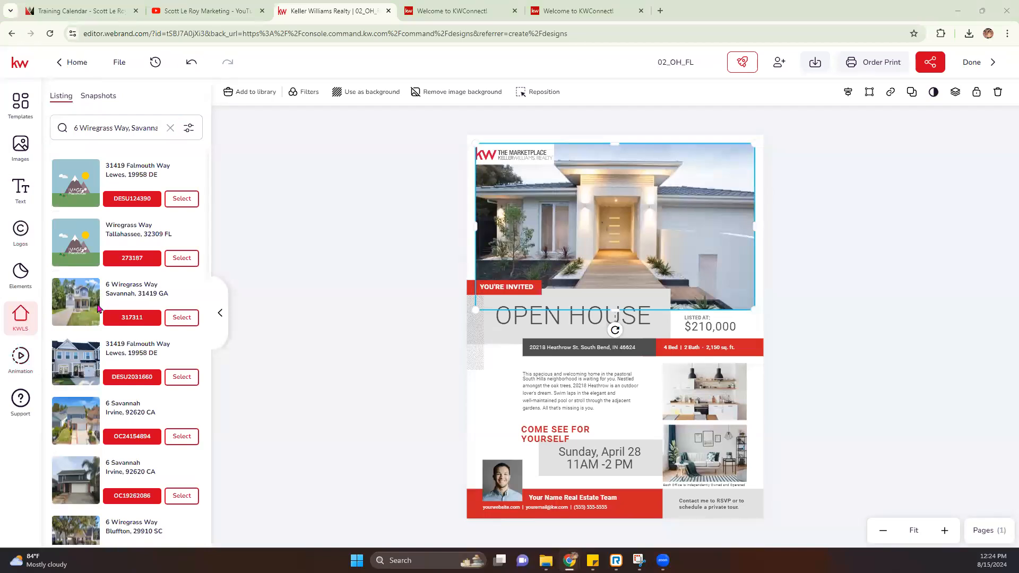
{"action": "left_click", "coordinate": [180, 318]}
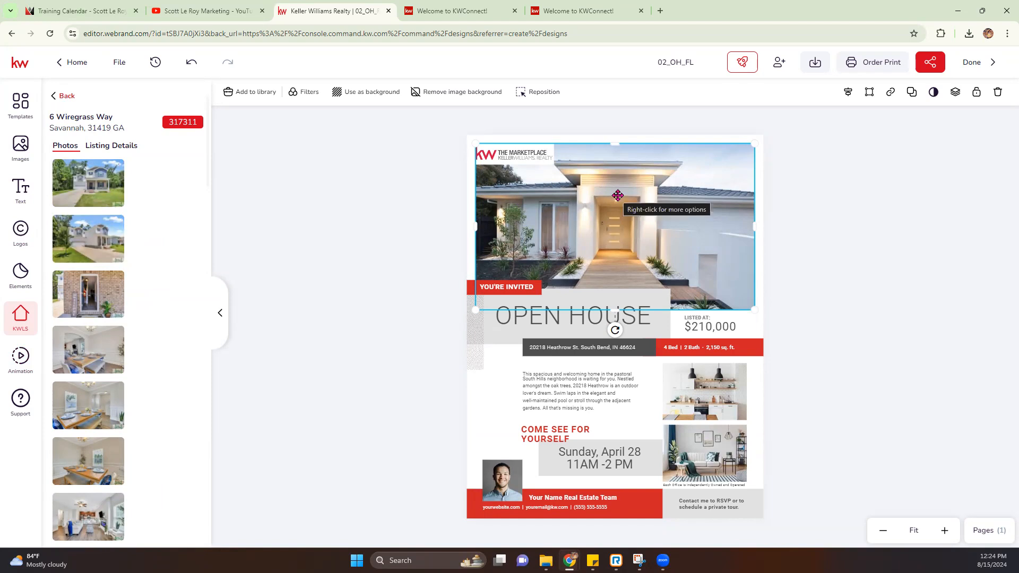
Step: Replace the main flyer photo with the listing's front exterior, then enlarge and reposition it in its frame
{"action": "mouse_move", "coordinate": [79, 172]}
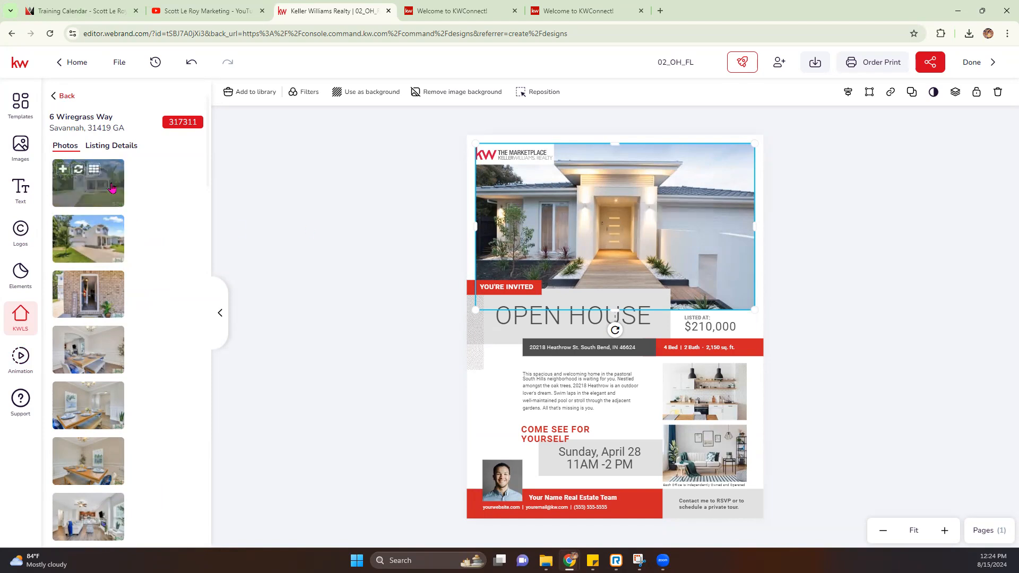
{"action": "left_click", "coordinate": [79, 170]}
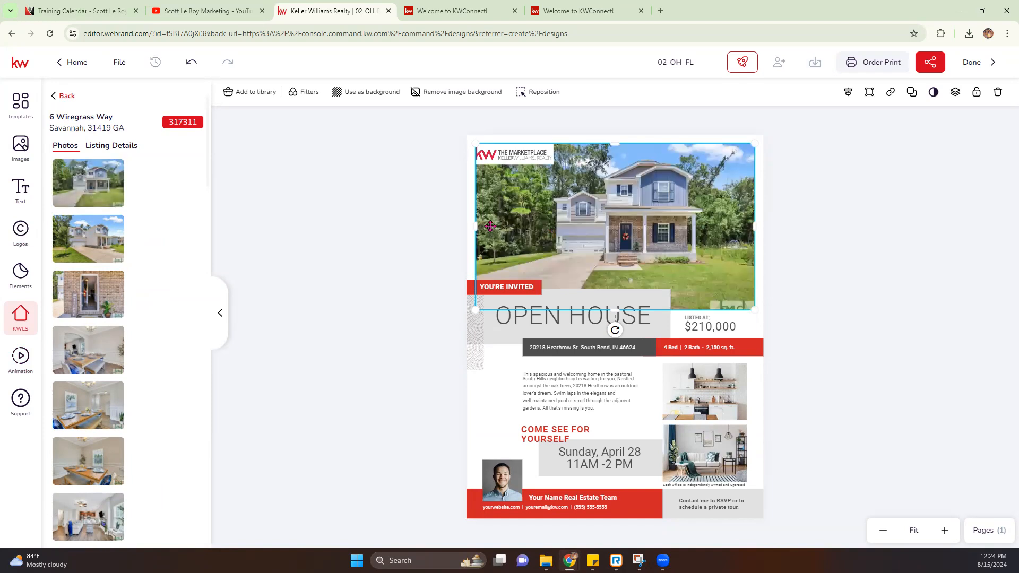
{"action": "double_click", "coordinate": [594, 222]}
{"action": "left_click_drag", "start_coordinate": [472, 142], "coordinate": [425, 154]}
{"action": "left_click_drag", "start_coordinate": [753, 328], "coordinate": [818, 427]}
{"action": "left_click_drag", "start_coordinate": [667, 279], "coordinate": [659, 278]}
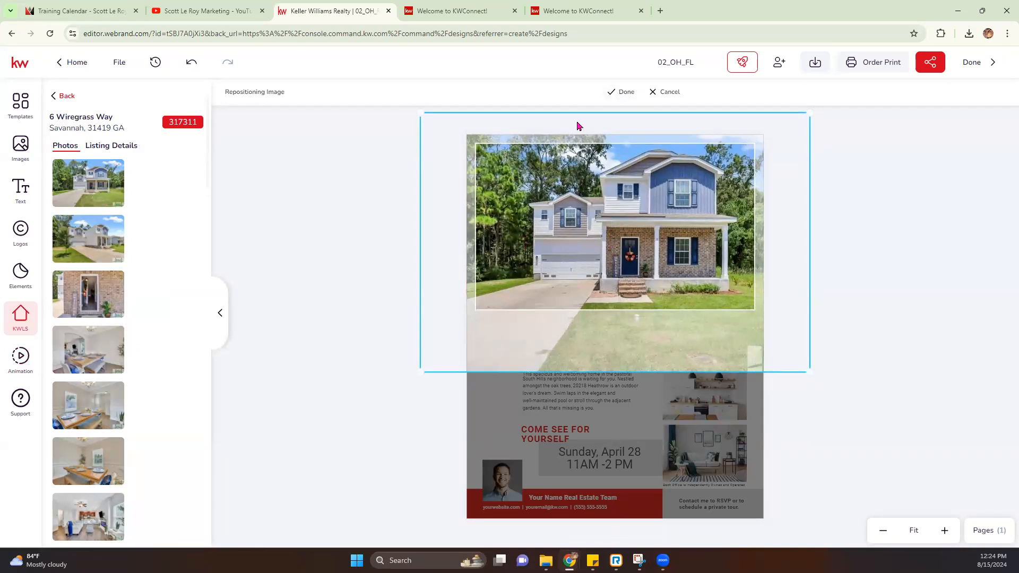
{"action": "left_click", "coordinate": [626, 93]}
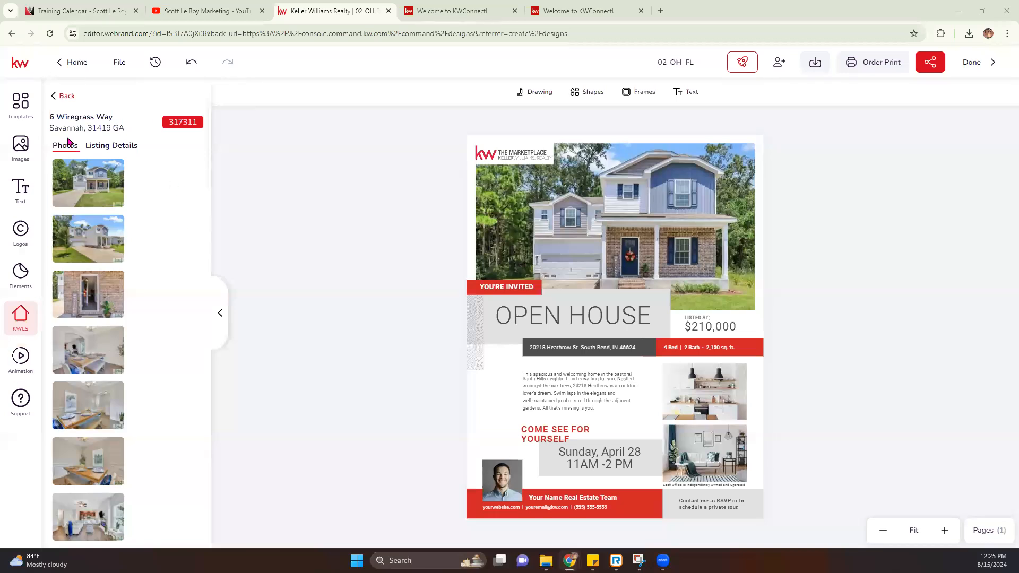
Step: Replace the upper small flyer photo with the listing's living-room shot
{"action": "mouse_move", "coordinate": [90, 530]}
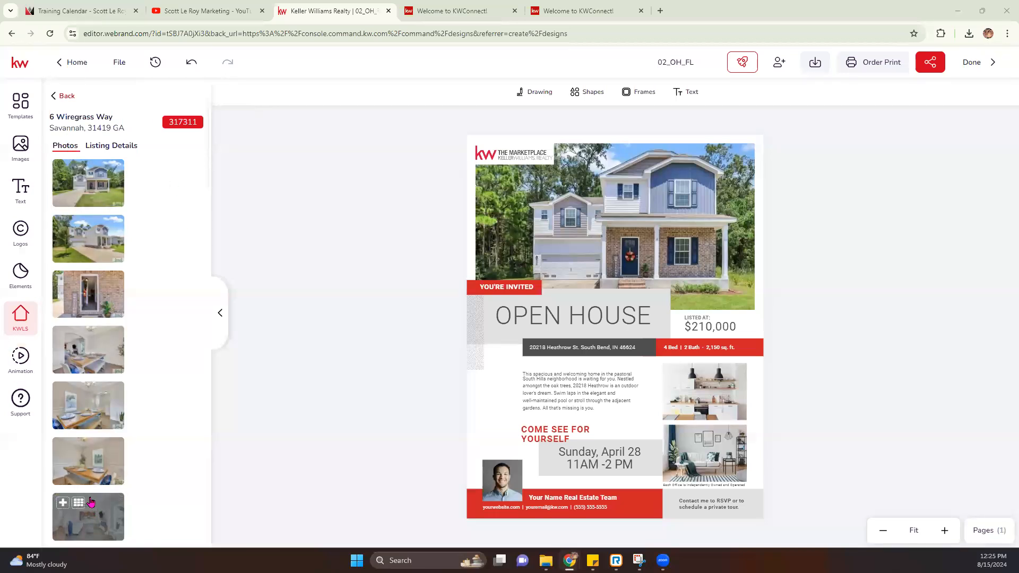
{"action": "left_click", "coordinate": [705, 392]}
{"action": "scroll", "coordinate": [68, 450], "scroll_direction": "down", "scroll_amount": 1}
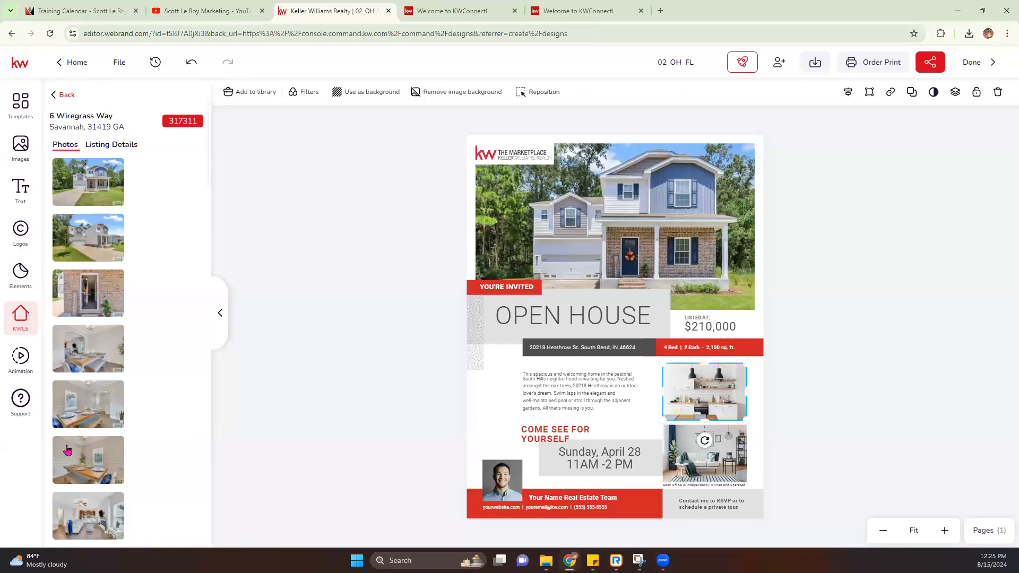
{"action": "scroll", "coordinate": [67, 450], "scroll_direction": "down", "scroll_amount": 2}
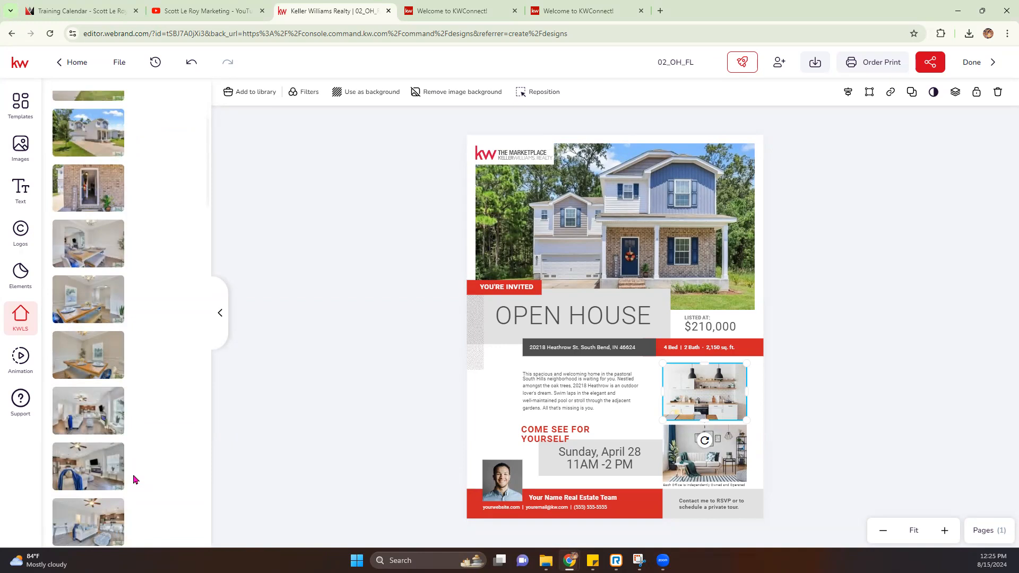
{"action": "left_click", "coordinate": [79, 400]}
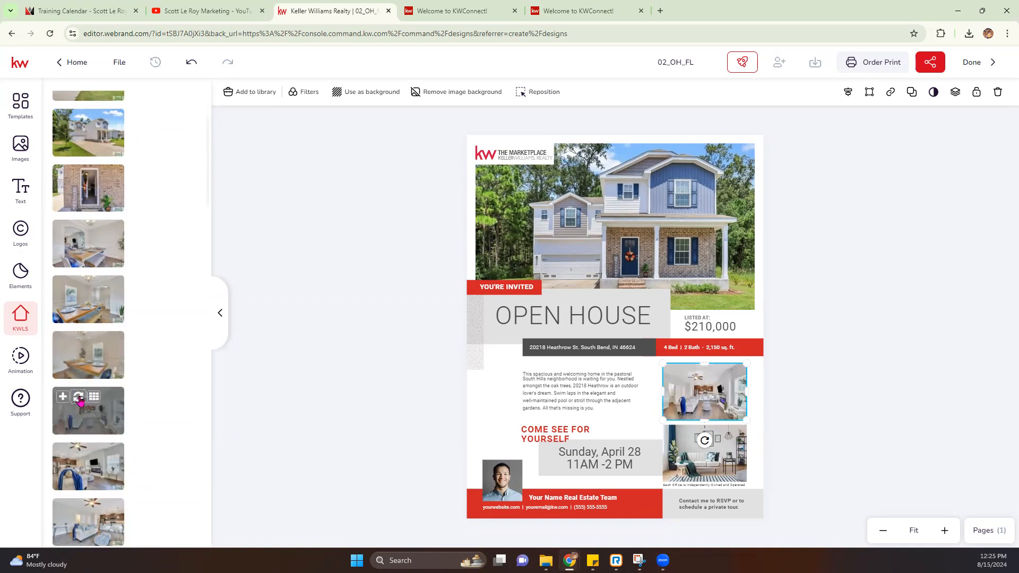
Step: Replace the lower small flyer photo with the listing's screened patio shot
{"action": "left_click", "coordinate": [723, 449]}
{"action": "scroll", "coordinate": [97, 374], "scroll_direction": "down", "scroll_amount": 1}
{"action": "scroll", "coordinate": [98, 377], "scroll_direction": "down", "scroll_amount": 5}
{"action": "scroll", "coordinate": [98, 377], "scroll_direction": "down", "scroll_amount": 6}
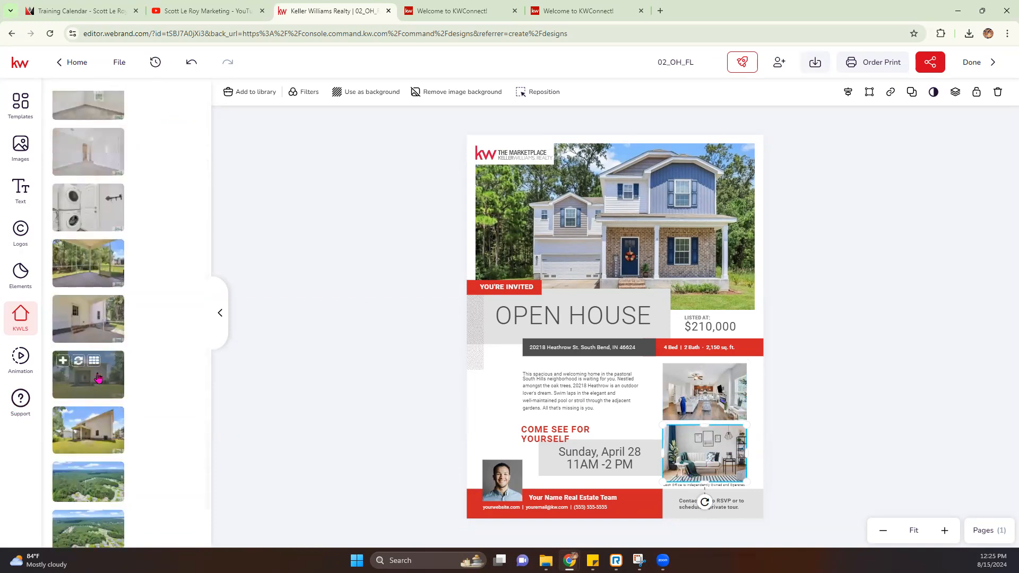
{"action": "scroll", "coordinate": [98, 377], "scroll_direction": "up", "scroll_amount": 2}
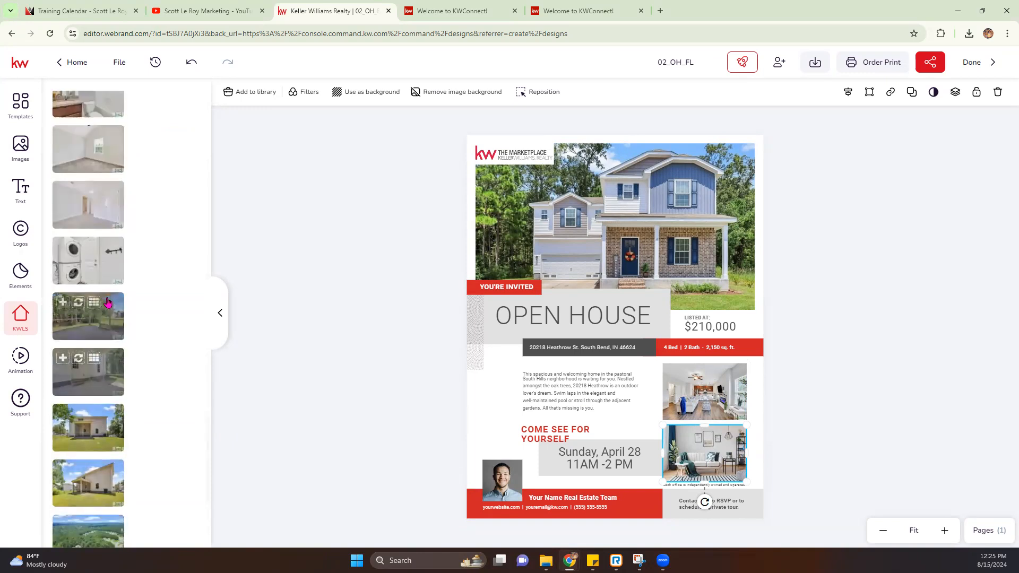
{"action": "left_click", "coordinate": [79, 302]}
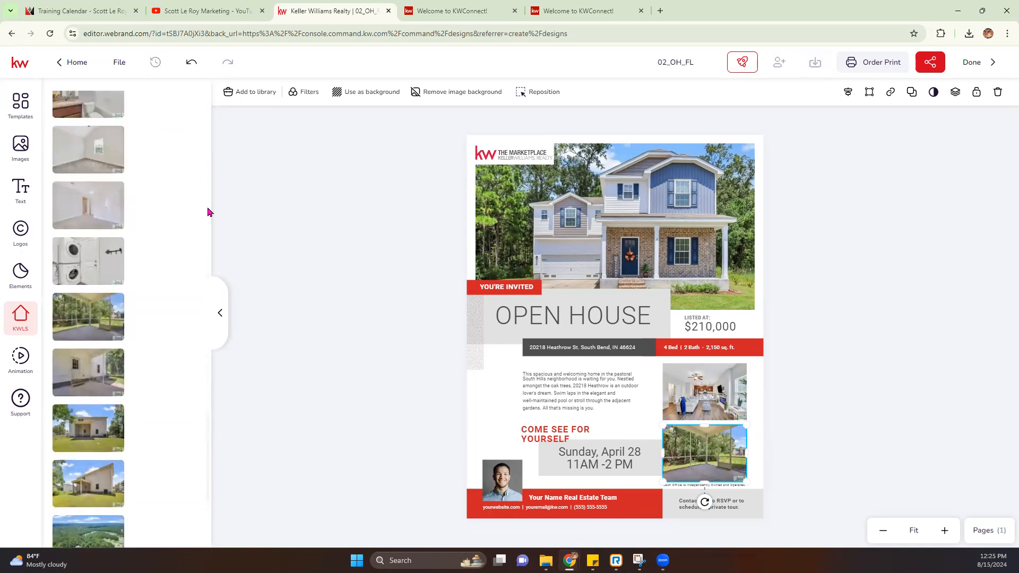
{"action": "scroll", "coordinate": [60, 238], "scroll_direction": "up", "scroll_amount": 6}
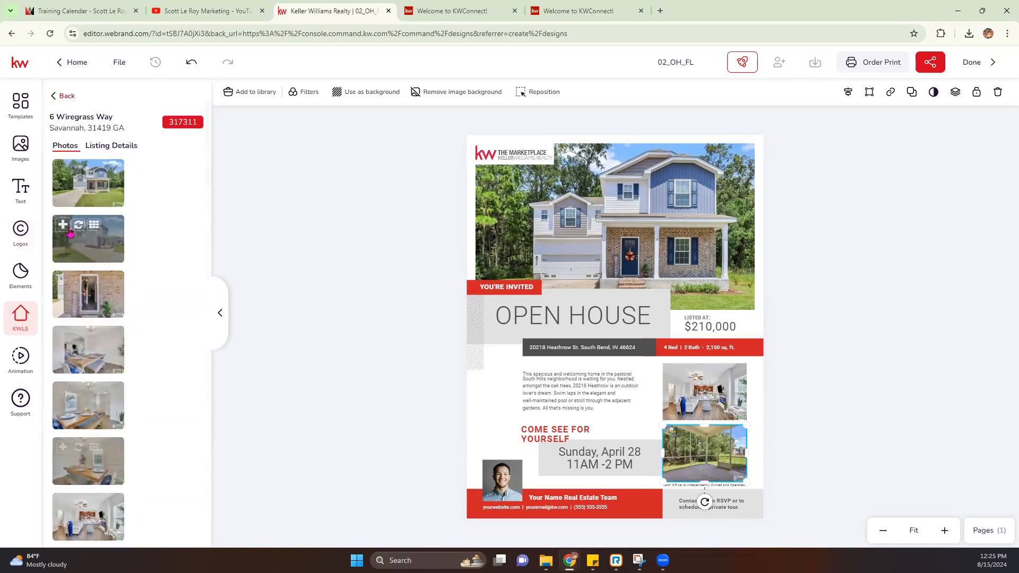
Step: Show Listing Details, try filling the specs text with Bedrooms, then undo that replacement
{"action": "left_click", "coordinate": [109, 147]}
{"action": "scroll", "coordinate": [104, 217], "scroll_direction": "down", "scroll_amount": 10}
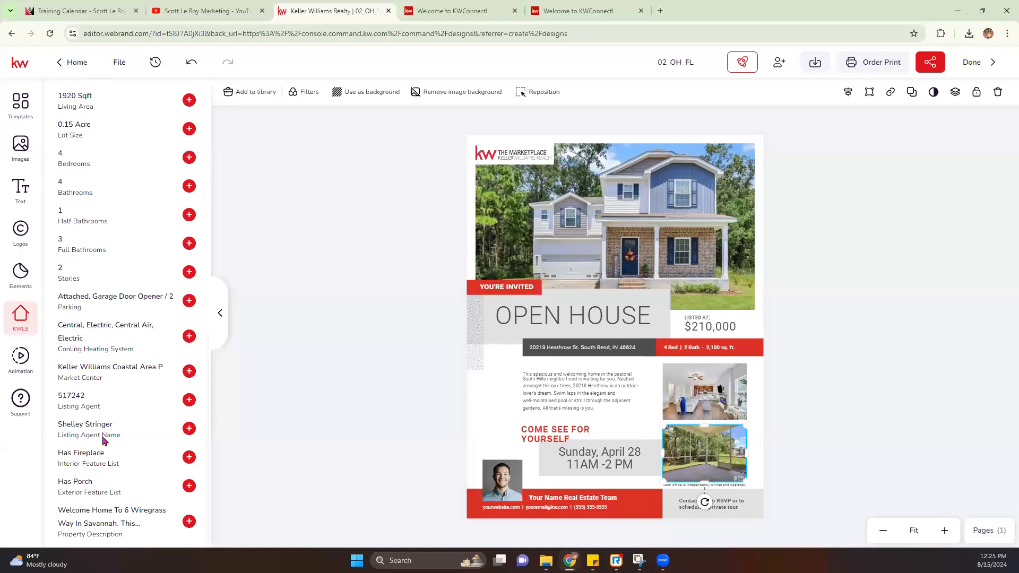
{"action": "scroll", "coordinate": [104, 441], "scroll_direction": "up", "scroll_amount": 10}
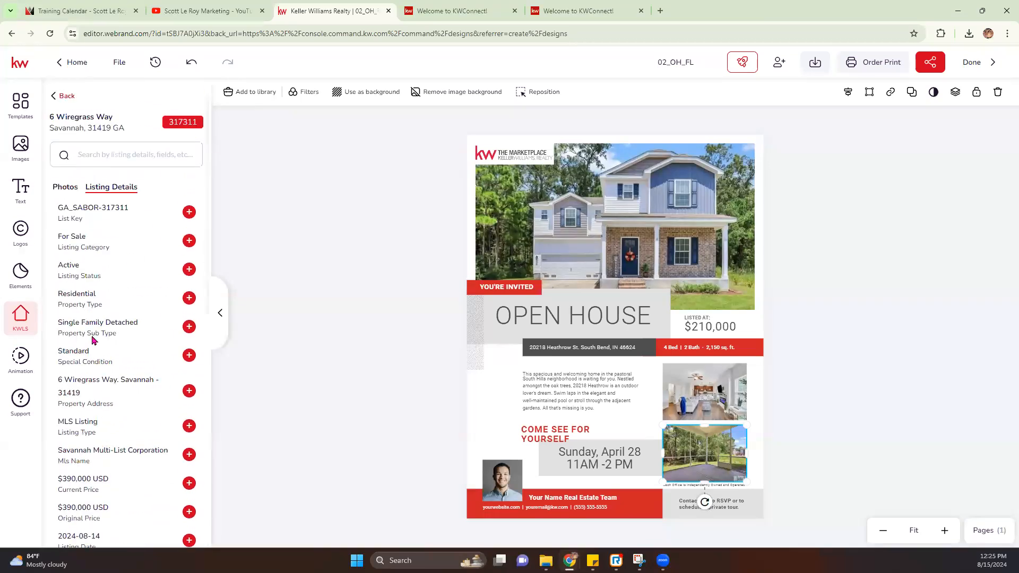
{"action": "left_click", "coordinate": [688, 349]}
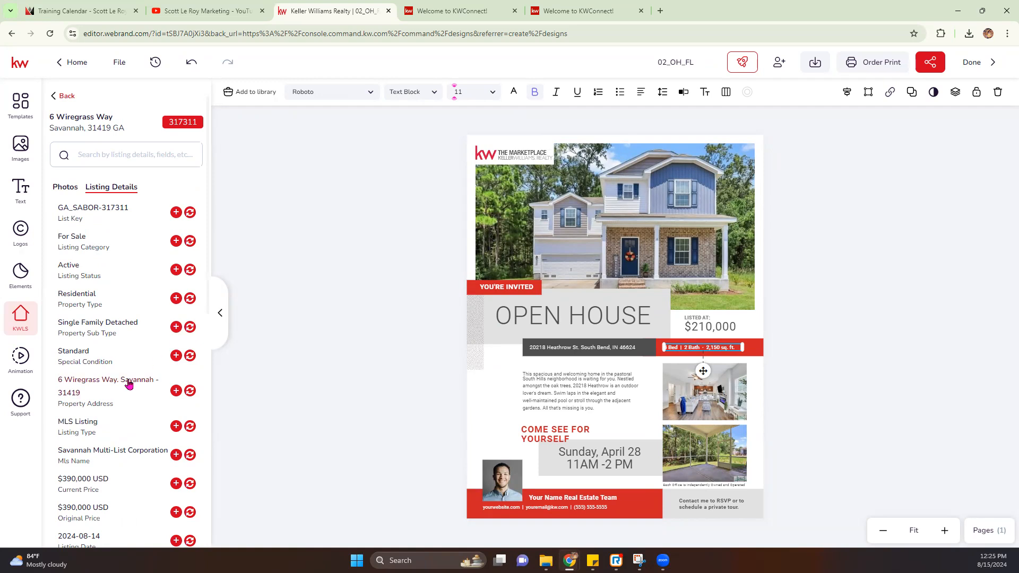
{"action": "scroll", "coordinate": [127, 381], "scroll_direction": "down", "scroll_amount": 4}
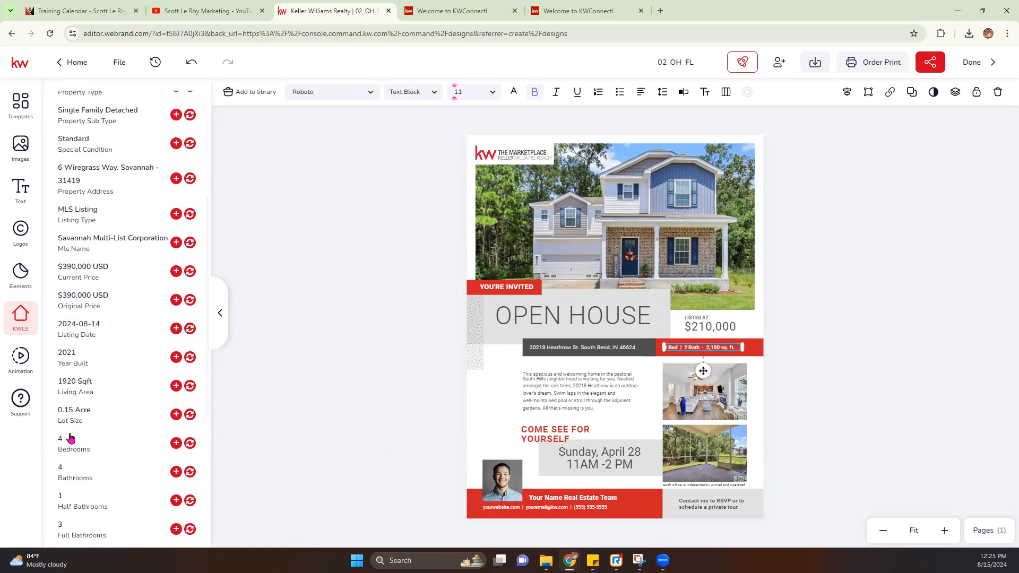
{"action": "left_click", "coordinate": [189, 443]}
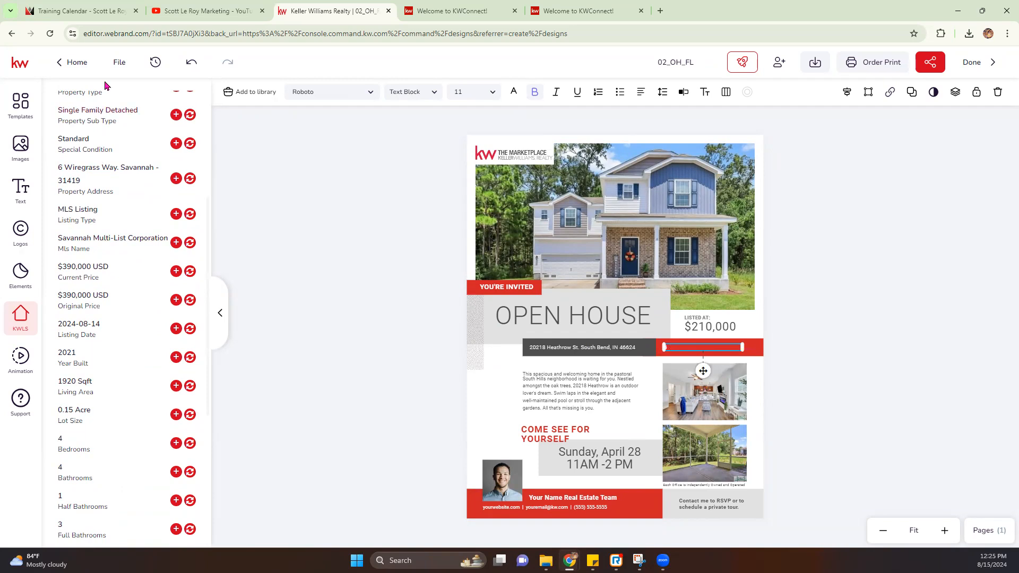
{"action": "left_click", "coordinate": [192, 62]}
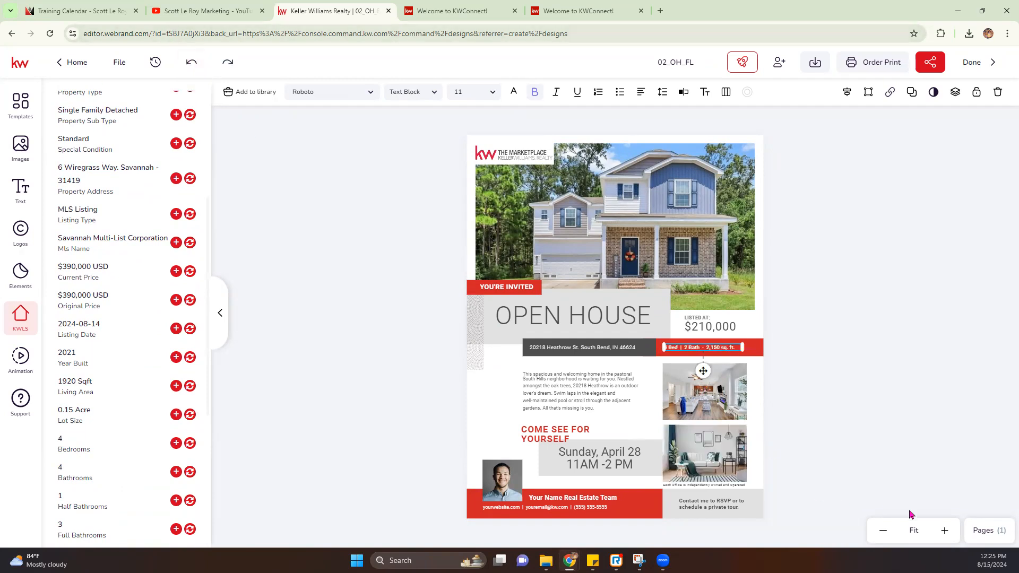
Step: Zoom in and change the specs text from 2 Bath to 4 Bath
{"action": "left_click", "coordinate": [945, 530]}
{"action": "left_click", "coordinate": [946, 530]}
{"action": "left_click", "coordinate": [946, 530]}
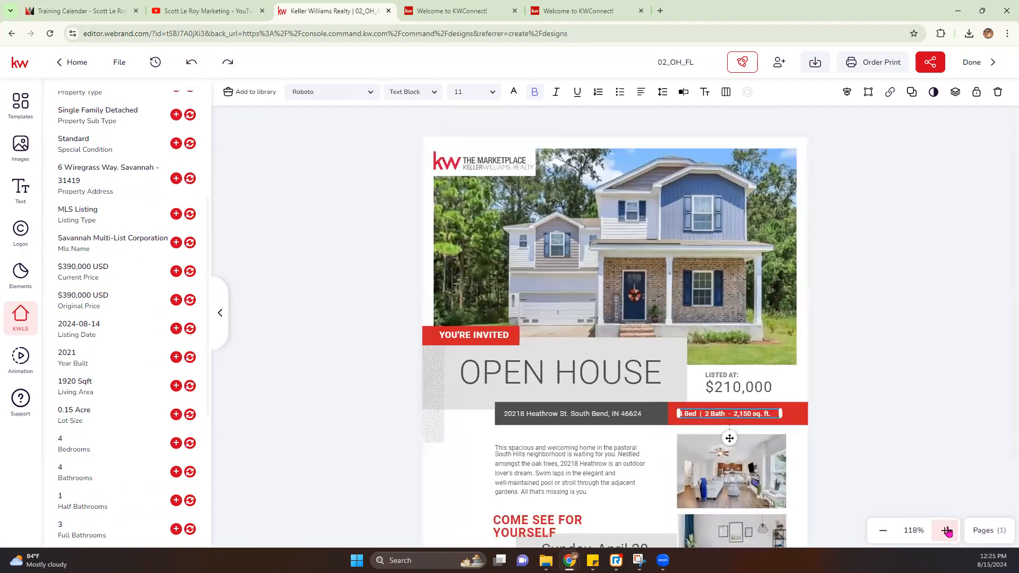
{"action": "left_click", "coordinate": [946, 531]}
{"action": "scroll", "coordinate": [922, 429], "scroll_direction": "down", "scroll_amount": 1}
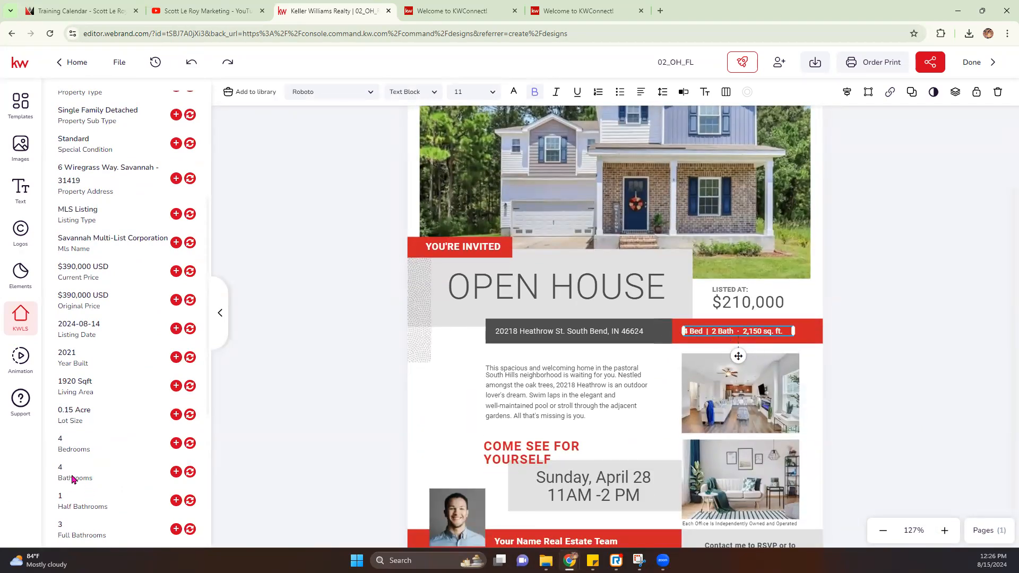
{"action": "left_click", "coordinate": [720, 333]}
{"action": "key", "text": "BackSpace"}
{"action": "type", "text": "4"}
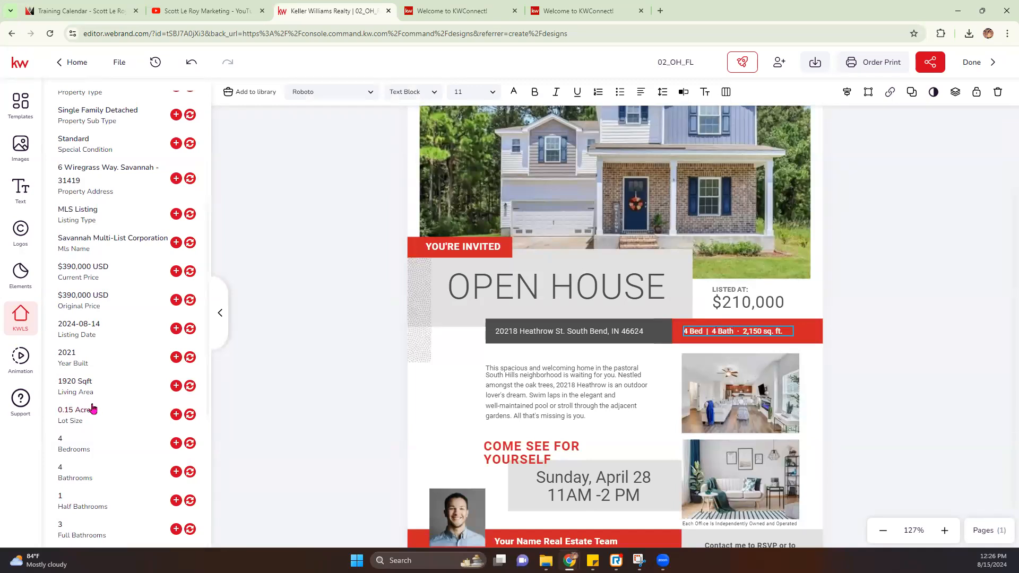
Step: Replace the square footage 2,150 with 1,920 in the specs text
{"action": "left_click_drag", "start_coordinate": [760, 331], "coordinate": [742, 333]}
{"action": "type", "text": "1,920"}
{"action": "left_click", "coordinate": [761, 330]}
{"action": "left_click", "coordinate": [759, 306]}
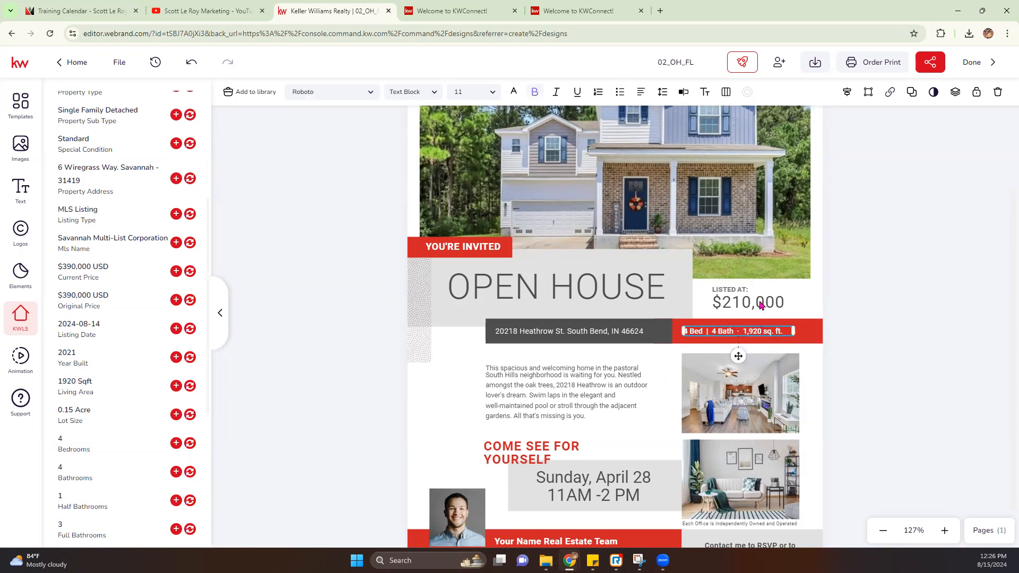
Step: Fill the $210,000 price with the listing's Current Price and widen the box to one line
{"action": "left_click", "coordinate": [770, 300]}
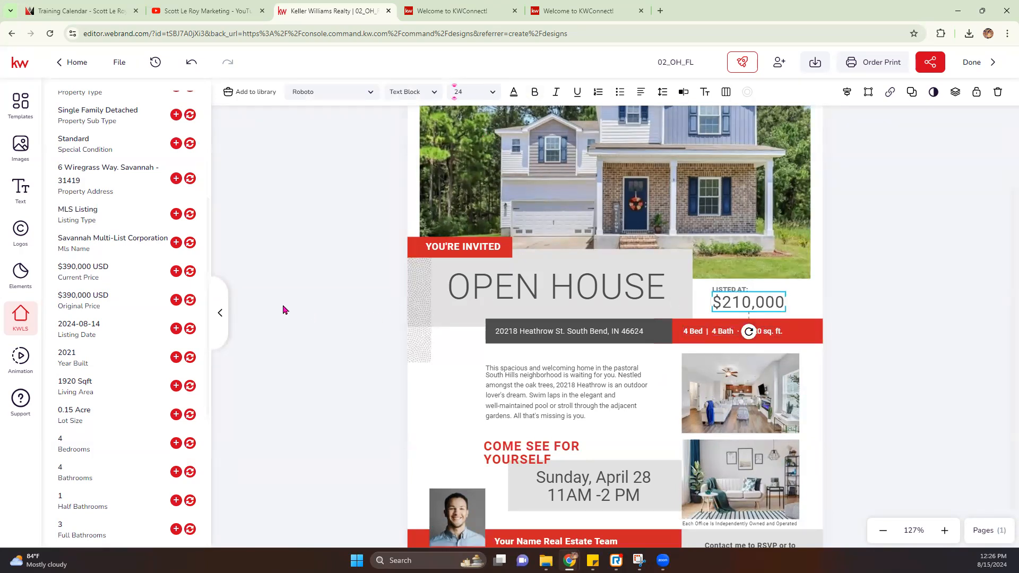
{"action": "left_click", "coordinate": [69, 276]}
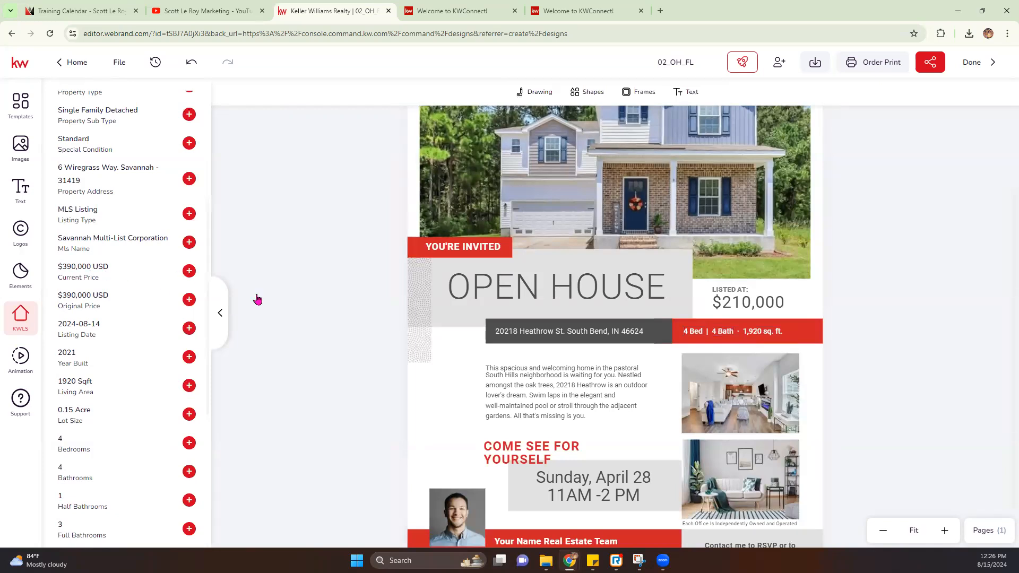
{"action": "left_click", "coordinate": [763, 308]}
{"action": "left_click", "coordinate": [764, 310]}
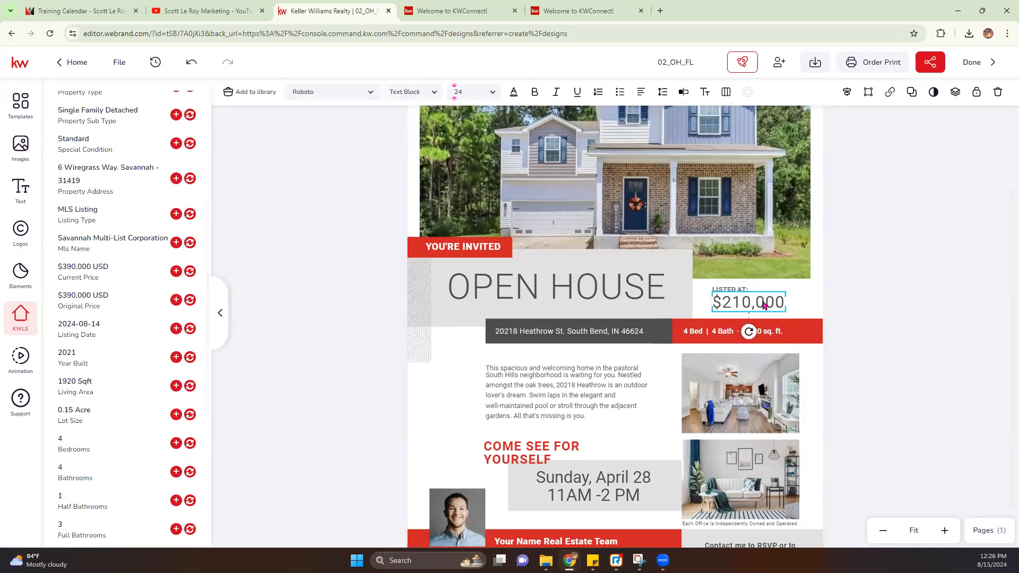
{"action": "left_click", "coordinate": [190, 271]}
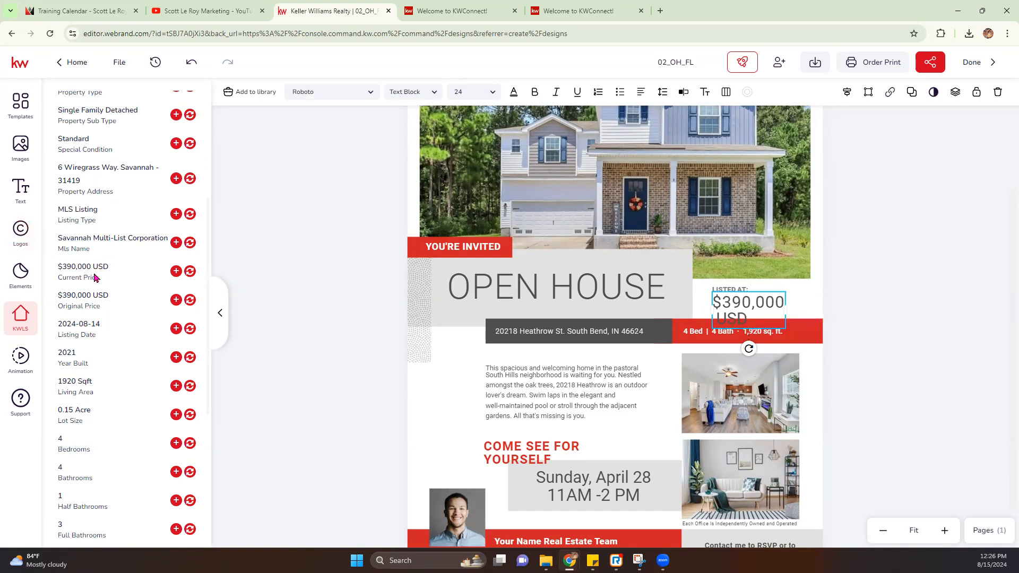
{"action": "left_click_drag", "start_coordinate": [786, 310], "coordinate": [831, 305]}
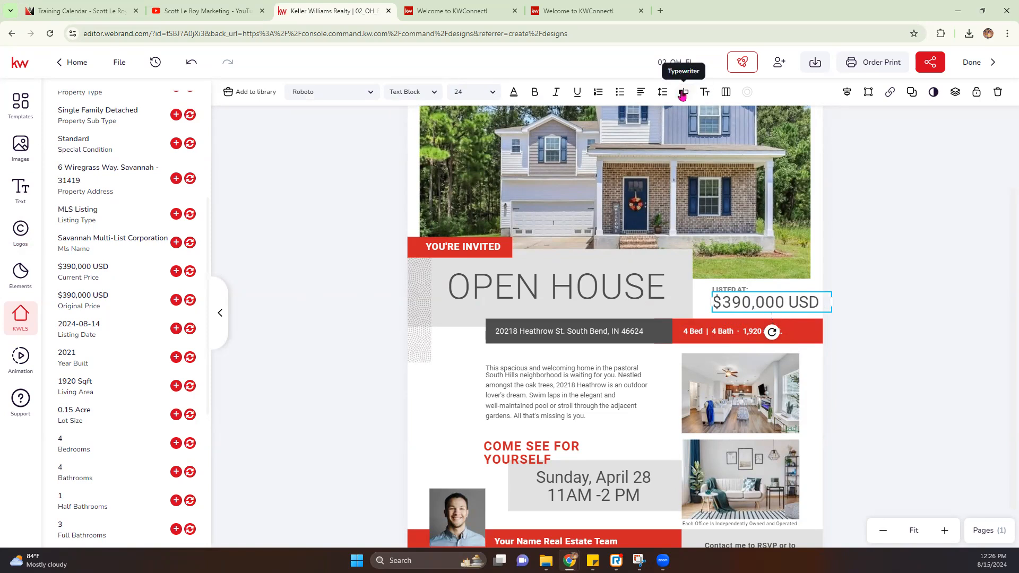
Step: Remove ' USD' from the price so it reads $390,000 and save
{"action": "left_click", "coordinate": [683, 94]}
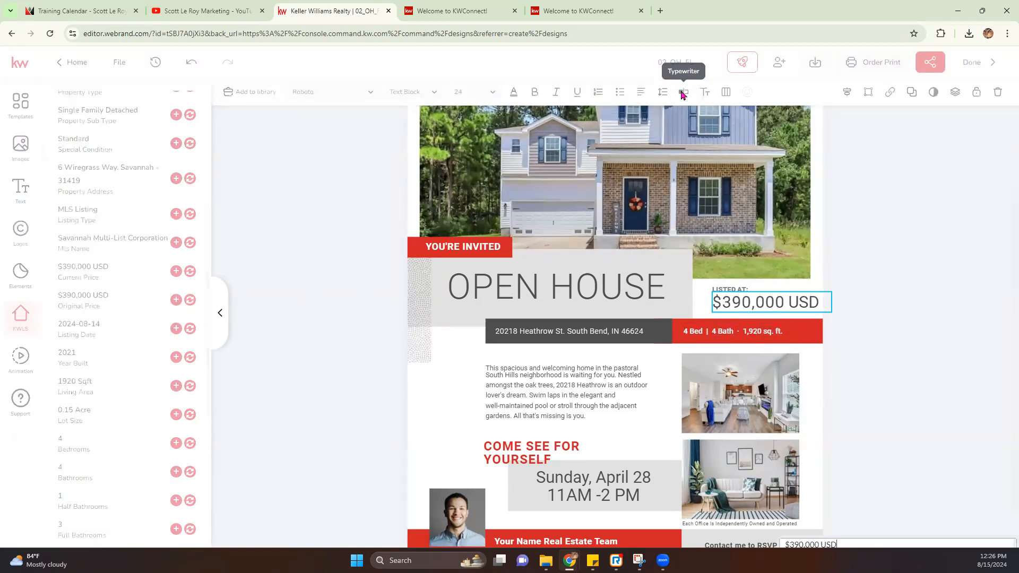
{"action": "key", "text": "BackSpace"}
{"action": "key", "text": "BackSpace"}
{"action": "key", "text": "BackSpace"}
{"action": "key", "text": "BackSpace"}
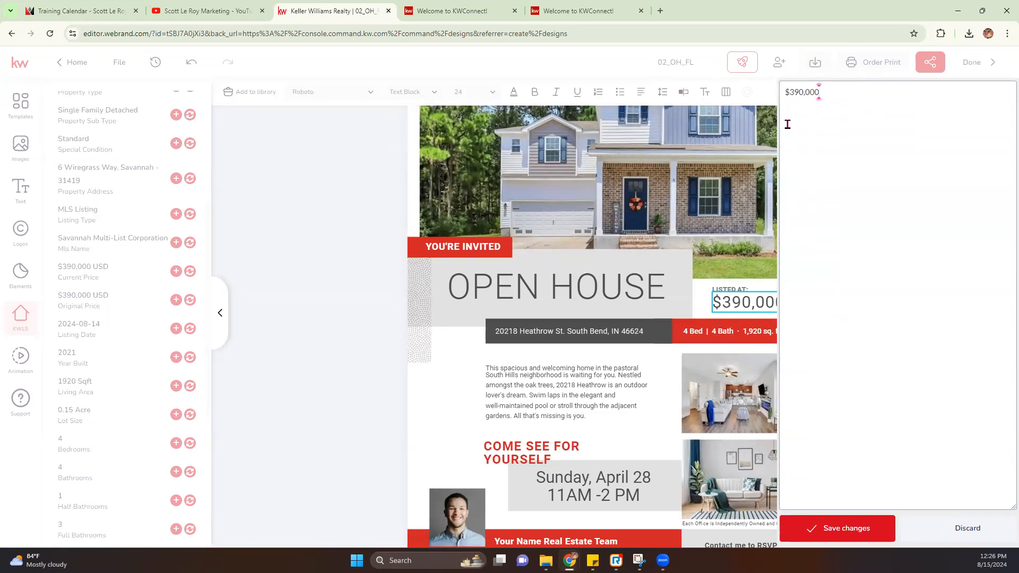
{"action": "left_click", "coordinate": [834, 526]}
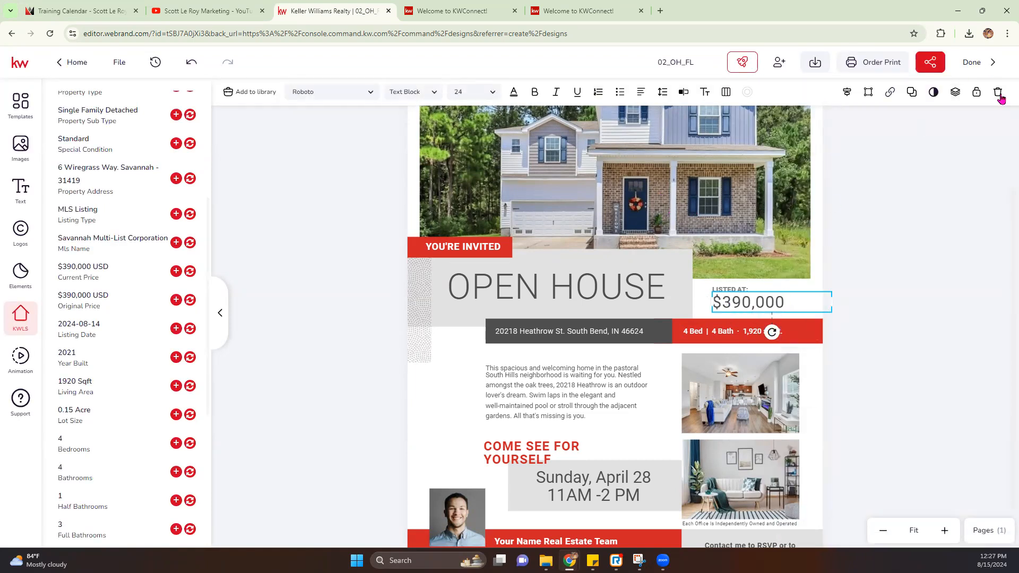
Step: Fill the address with the listing's Property Address and add 'GA,' after Savannah
{"action": "left_click", "coordinate": [561, 331]}
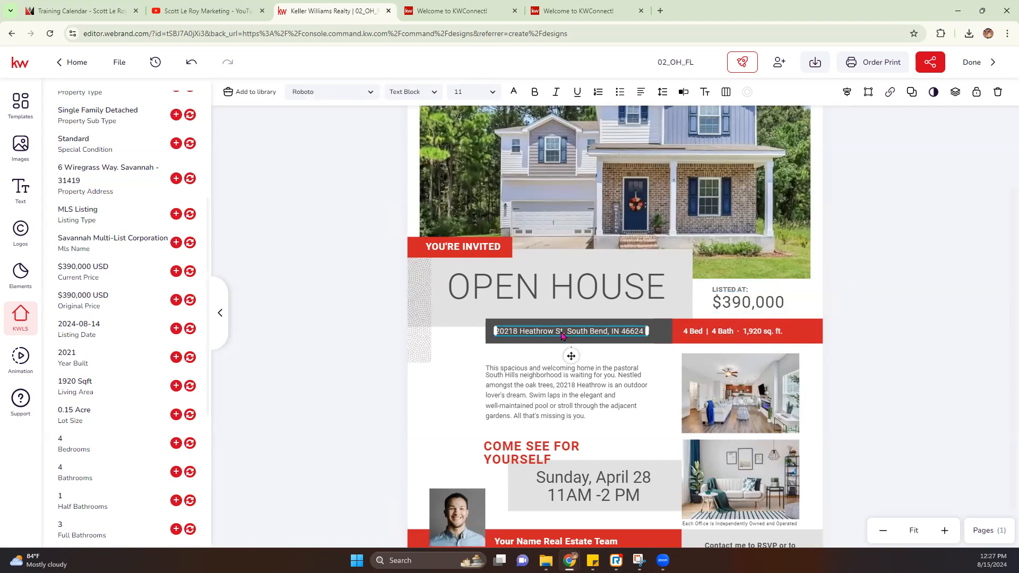
{"action": "scroll", "coordinate": [127, 275], "scroll_direction": "up", "scroll_amount": 5}
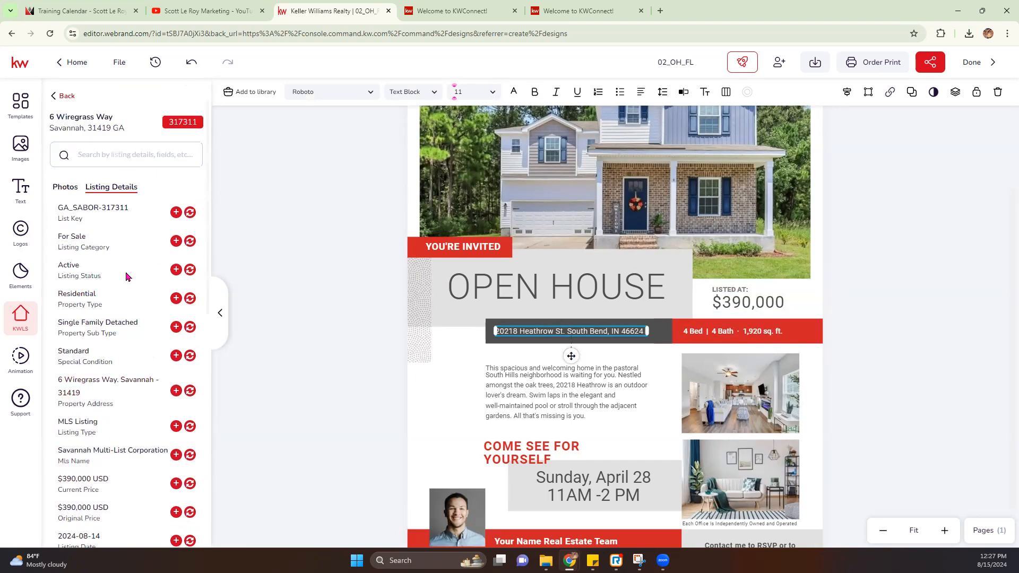
{"action": "scroll", "coordinate": [127, 276], "scroll_direction": "down", "scroll_amount": 6}
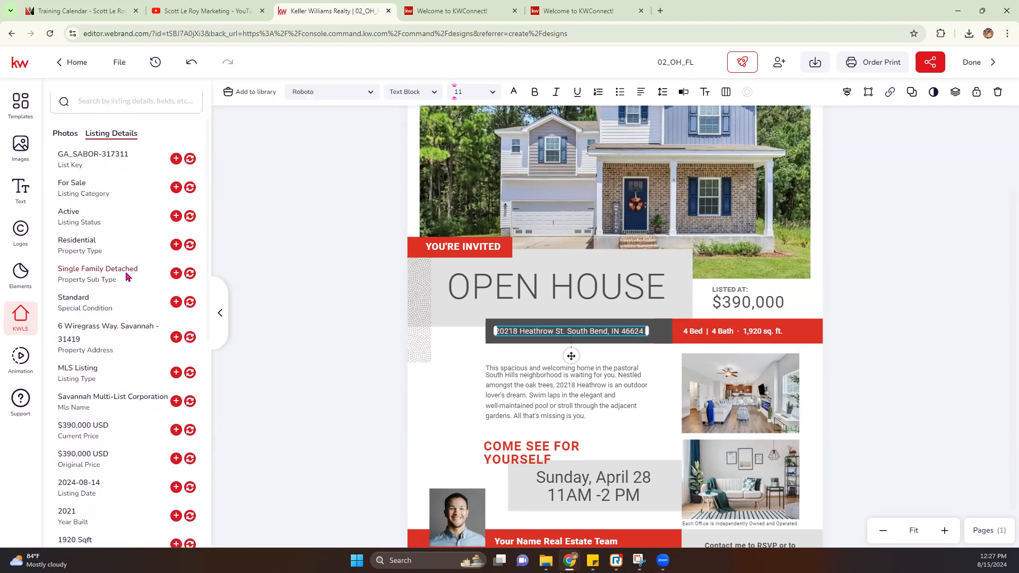
{"action": "scroll", "coordinate": [127, 275], "scroll_direction": "down", "scroll_amount": 3}
{"action": "scroll", "coordinate": [126, 275], "scroll_direction": "up", "scroll_amount": 10}
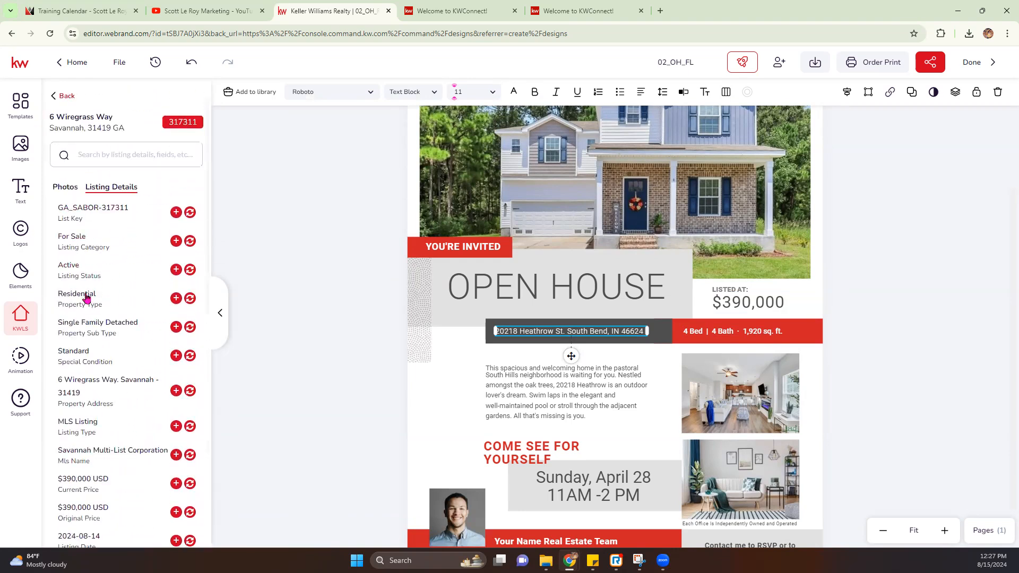
{"action": "left_click", "coordinate": [190, 390]}
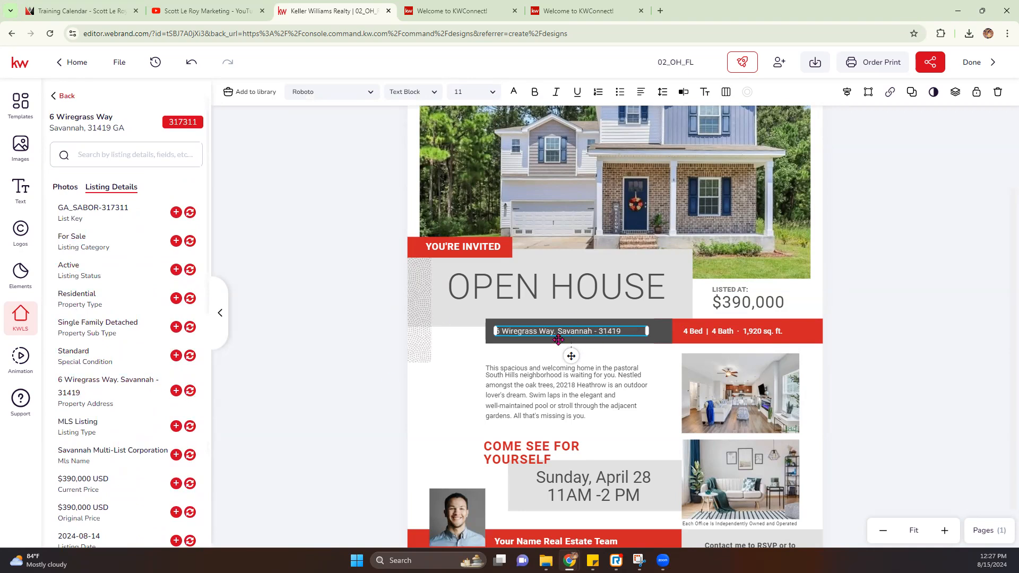
{"action": "left_click", "coordinate": [591, 332]}
{"action": "type", "text": "GA"}
{"action": "key", "text": "Delete"}
{"action": "key", "text": "Delete"}
{"action": "type", "text": ","}
Step: Change the open house date from April to Sunday, August 18
{"action": "scroll", "coordinate": [568, 435], "scroll_direction": "down", "scroll_amount": 1}
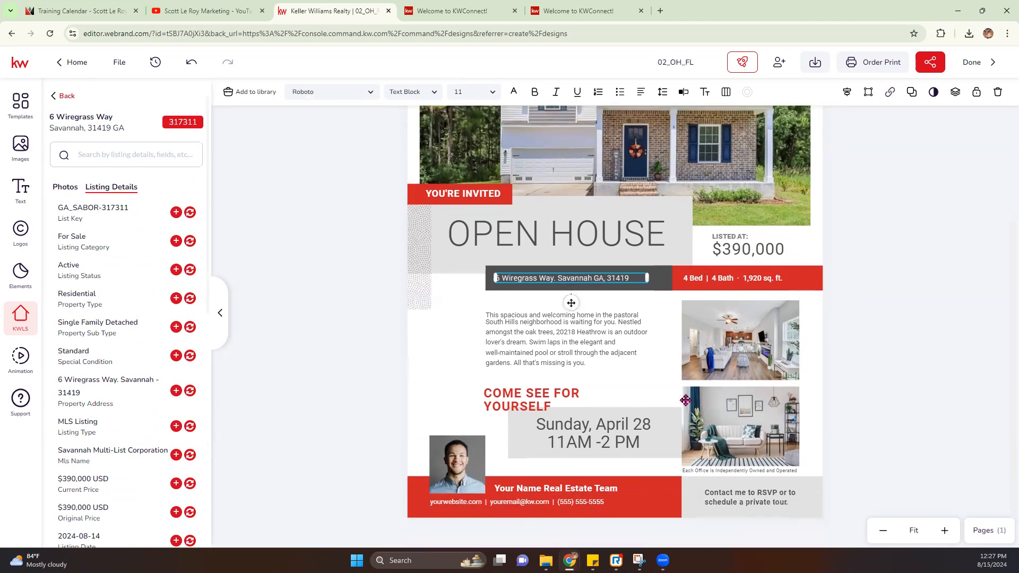
{"action": "left_click", "coordinate": [575, 428]}
{"action": "double_click", "coordinate": [566, 425]}
{"action": "left_click", "coordinate": [621, 425]}
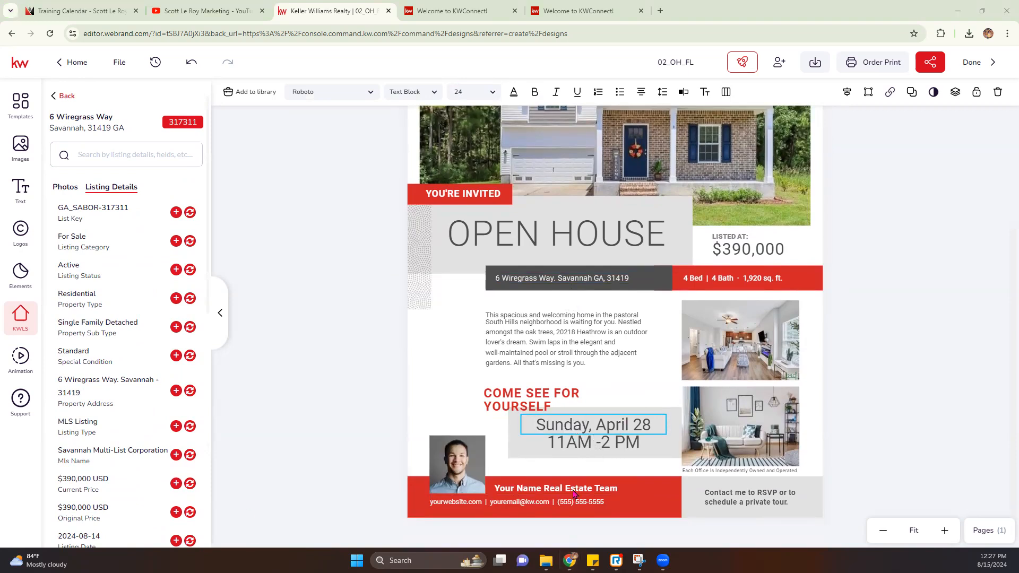
{"action": "double_click", "coordinate": [618, 425]}
{"action": "type", "text": "Augua"}
{"action": "key", "text": "BackSpace"}
{"action": "type", "text": "st"}
{"action": "key", "text": "Delete"}
{"action": "key", "text": "Delete"}
{"action": "type", "text": "1"}
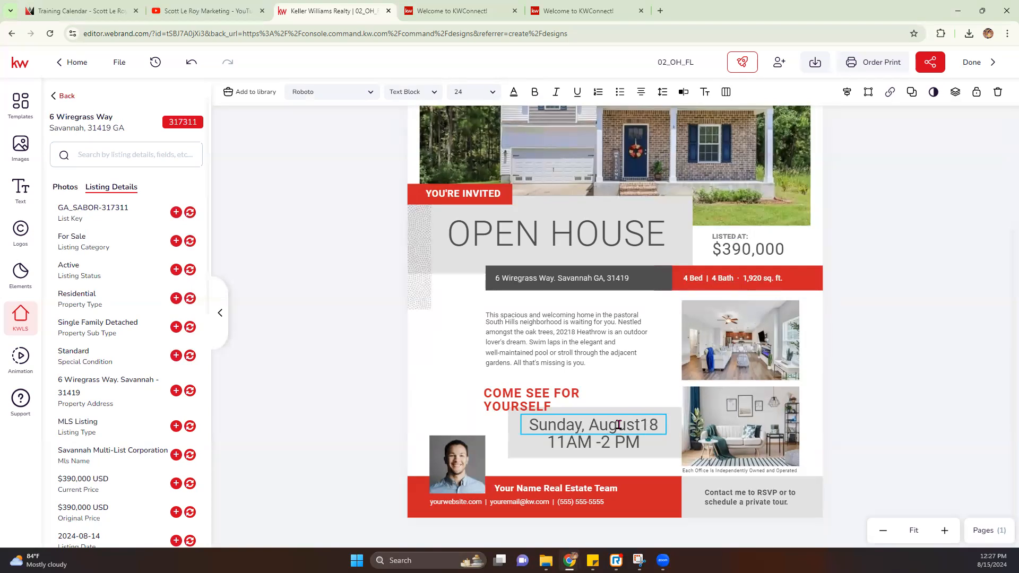
{"action": "key", "text": "BackSpace"}
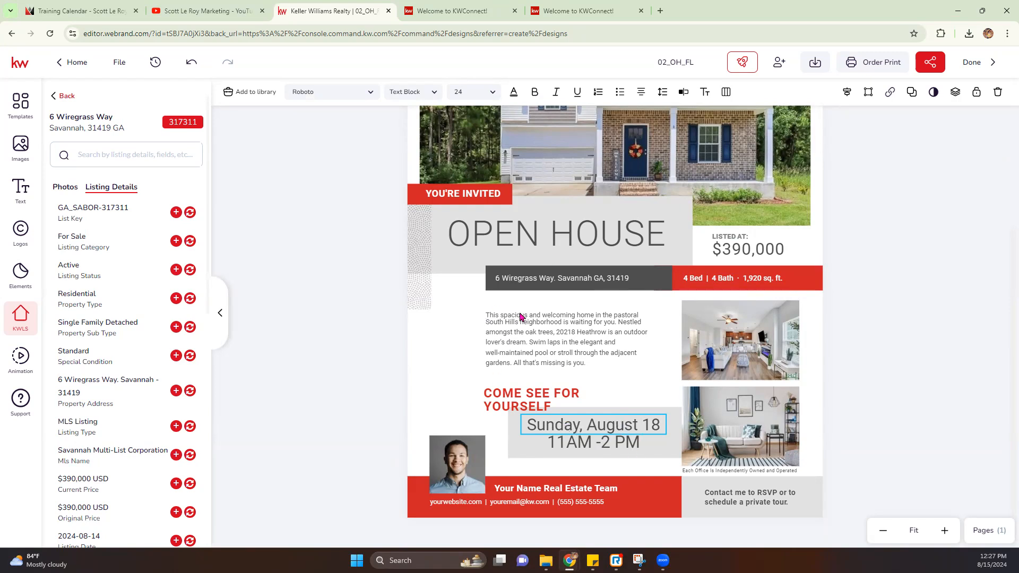
{"action": "left_click", "coordinate": [554, 326]}
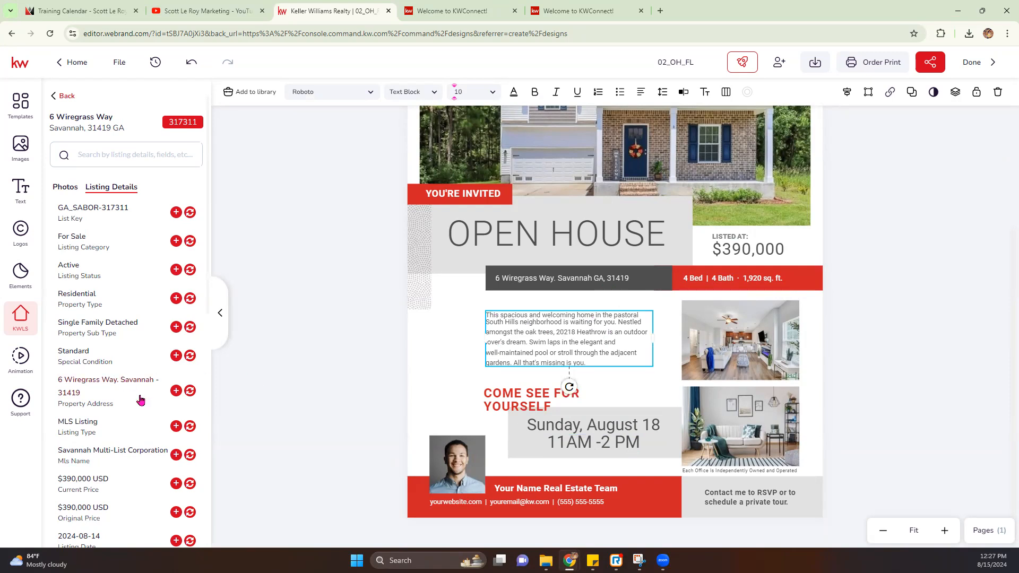
Step: Fill the paragraph with the listing's property description and widen the text box
{"action": "scroll", "coordinate": [139, 401], "scroll_direction": "down", "scroll_amount": 8}
{"action": "scroll", "coordinate": [140, 401], "scroll_direction": "down", "scroll_amount": 1}
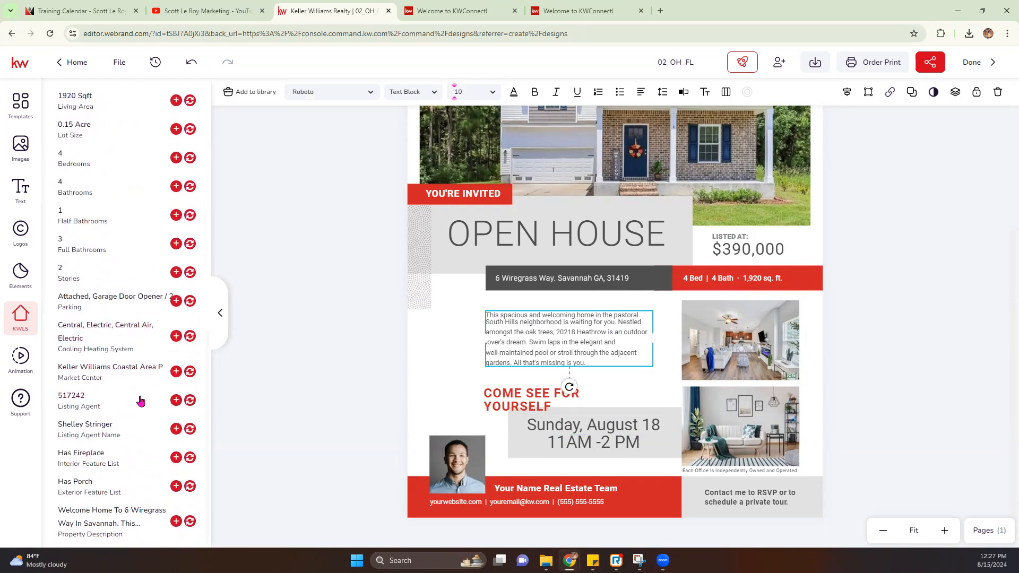
{"action": "left_click", "coordinate": [190, 521]}
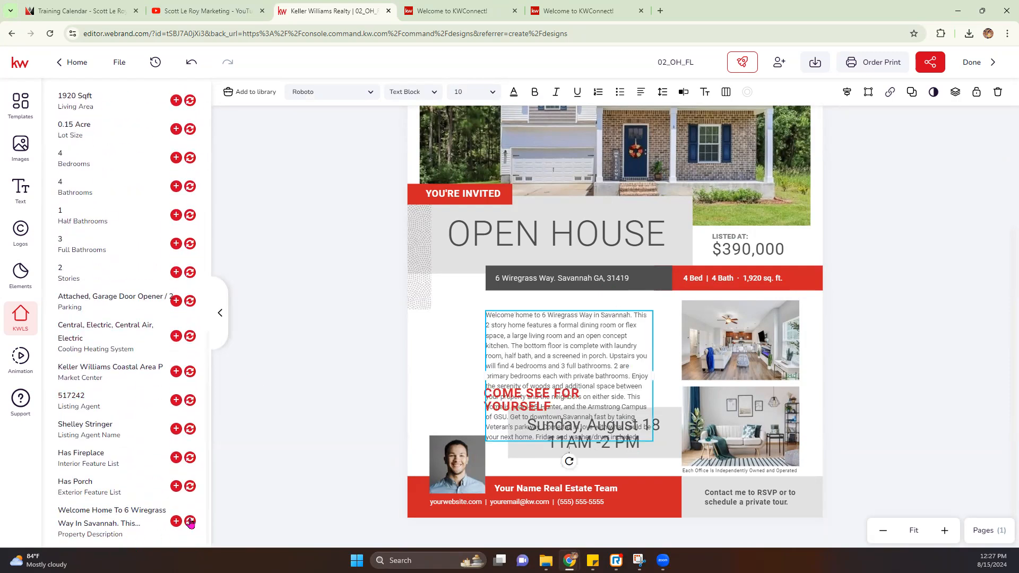
{"action": "left_click_drag", "start_coordinate": [596, 353], "coordinate": [594, 336]}
{"action": "left_click_drag", "start_coordinate": [483, 361], "coordinate": [436, 360]}
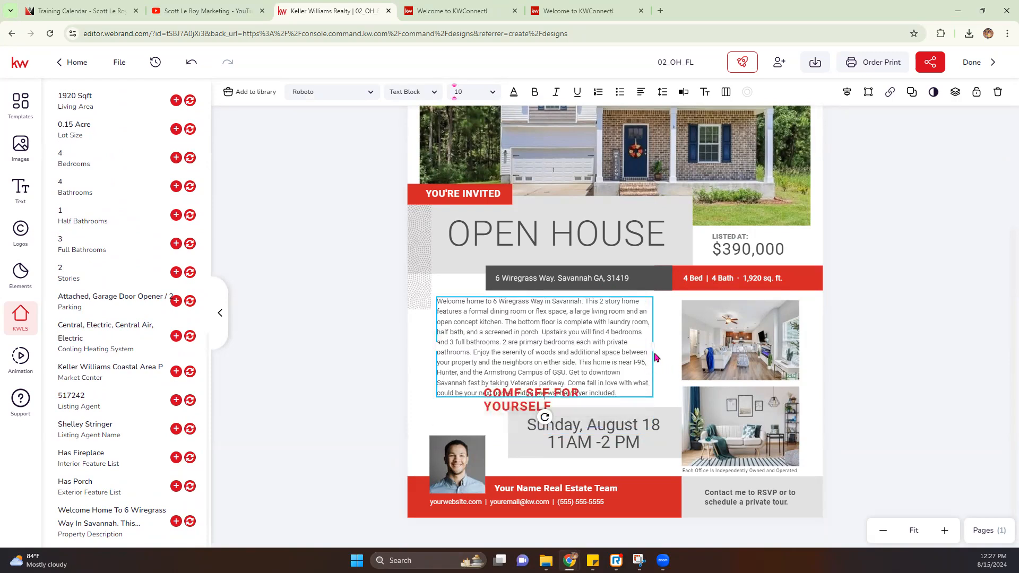
{"action": "left_click_drag", "start_coordinate": [653, 345], "coordinate": [677, 342]}
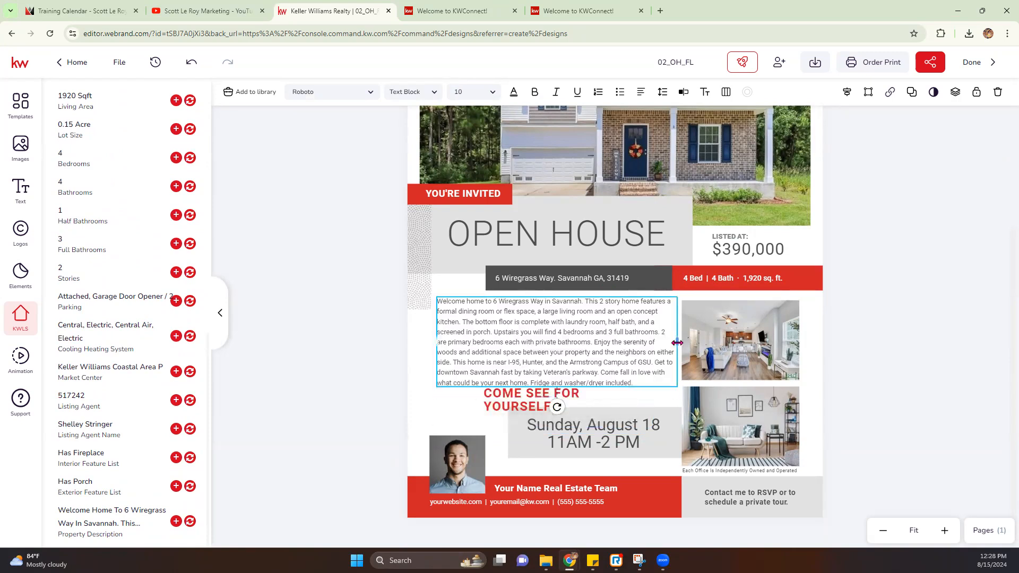
Step: Move the date, 11AM -2 PM time and grey box down together
{"action": "left_click", "coordinate": [601, 429]}
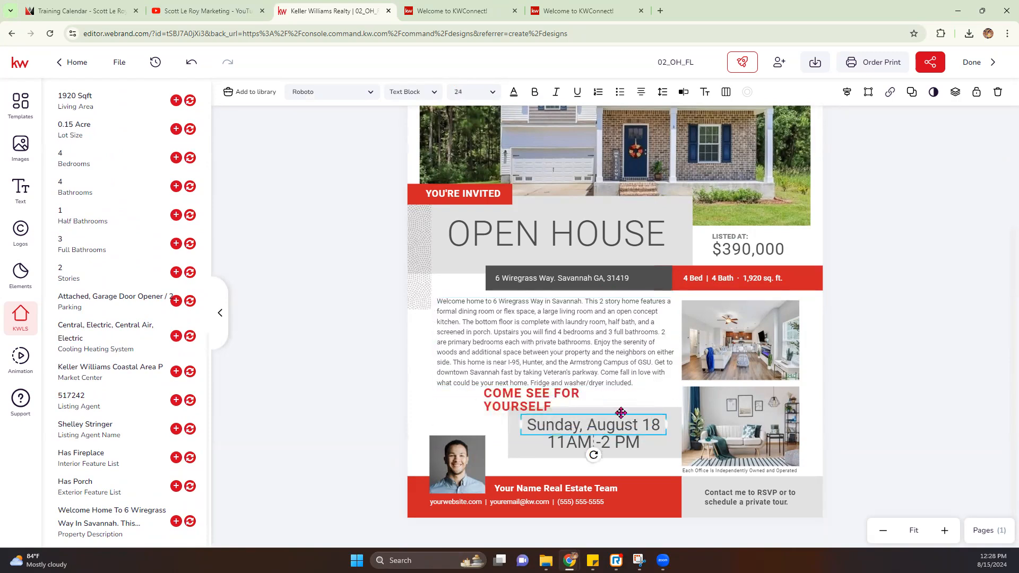
{"action": "left_click", "coordinate": [674, 421]}
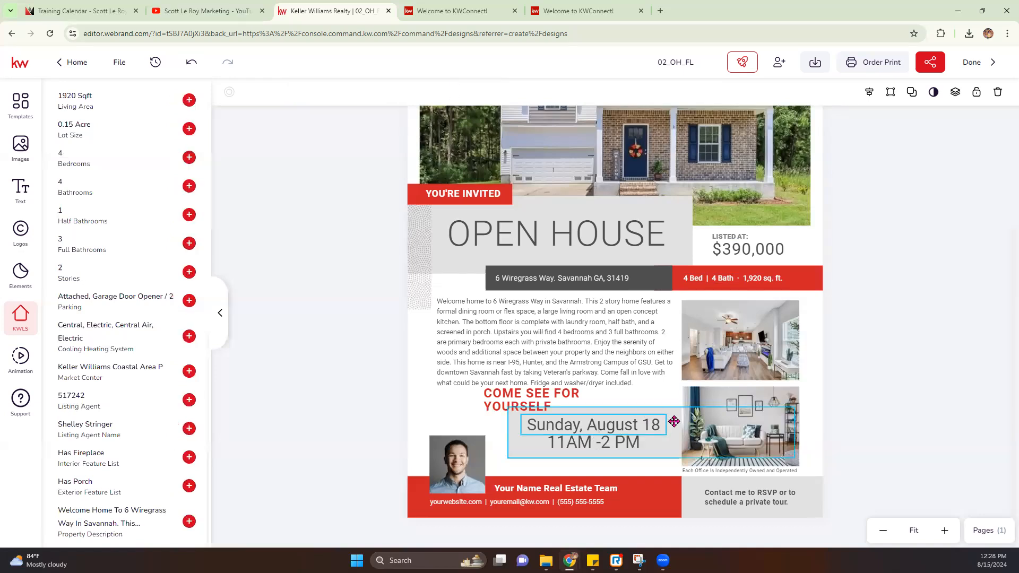
{"action": "mouse_move", "coordinate": [673, 421]}
{"action": "left_mouse_down"}
{"action": "mouse_move", "coordinate": [673, 433]}
{"action": "mouse_move", "coordinate": [673, 419]}
{"action": "left_mouse_up"}
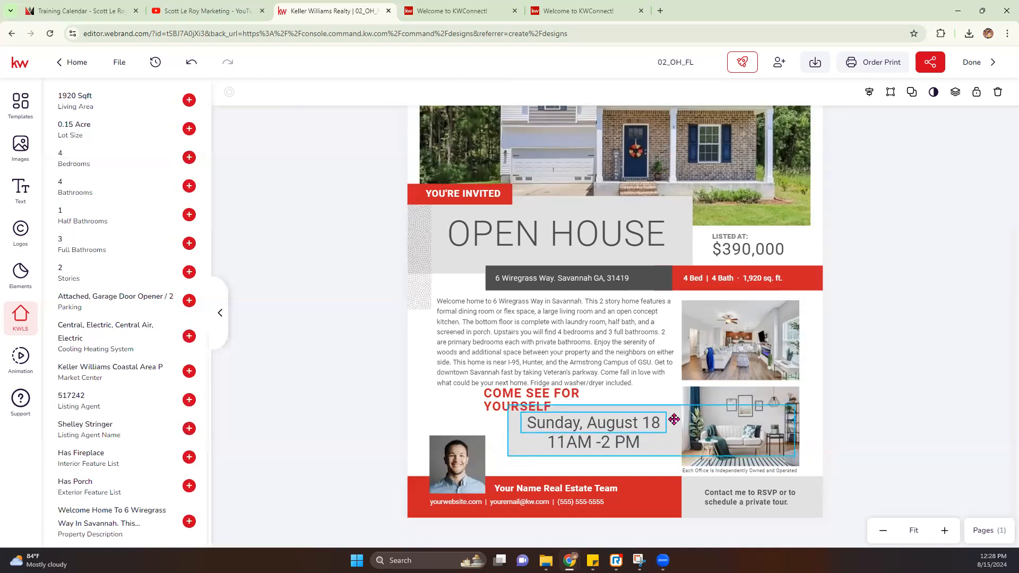
{"action": "key", "text": "ctrl+z"}
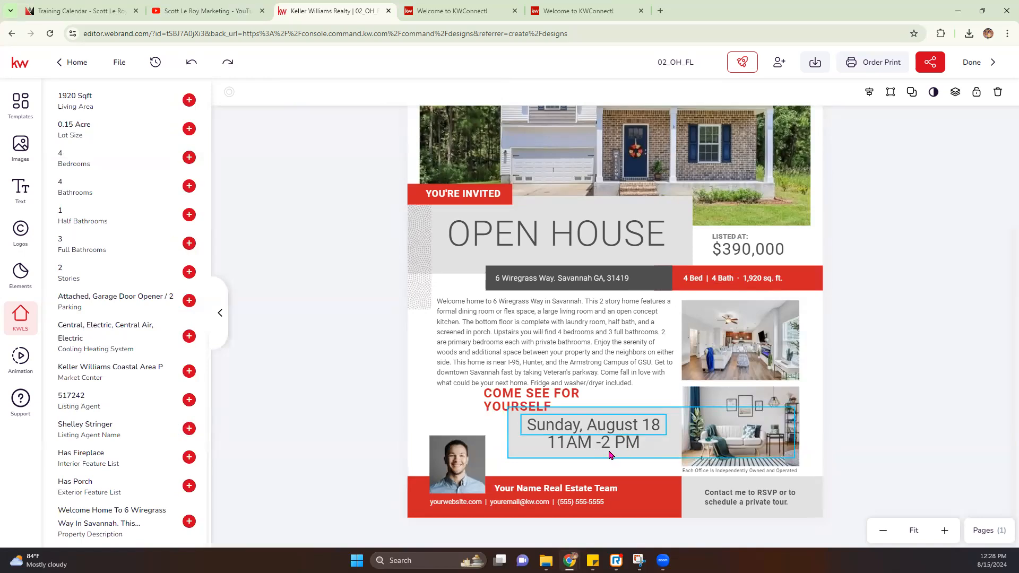
{"action": "left_click", "coordinate": [608, 450], "text": "shift"}
{"action": "left_click_drag", "start_coordinate": [654, 427], "coordinate": [655, 442]}
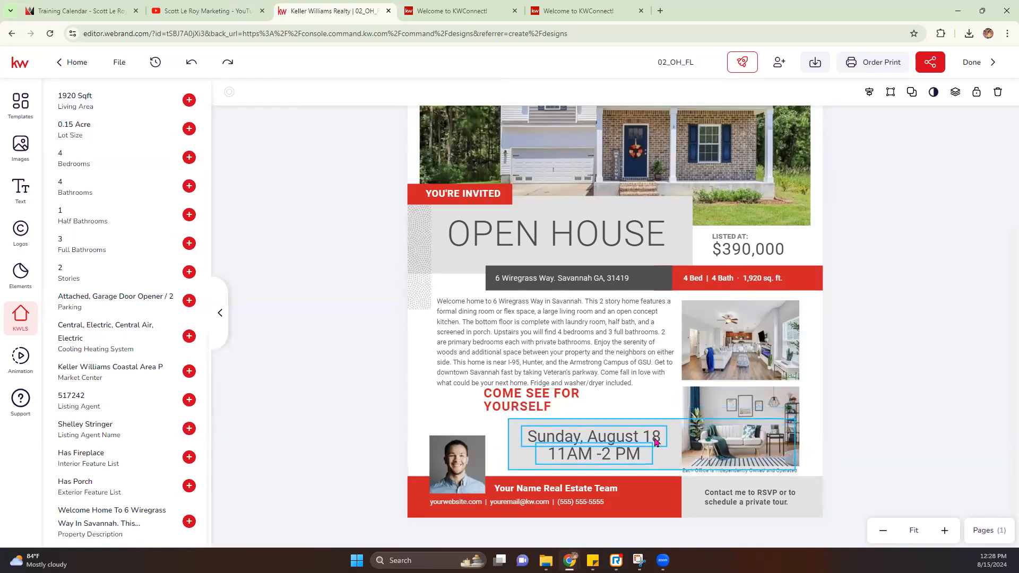
Step: Widen COME SEE FOR YOURSELF to fit one line and place it above the date block
{"action": "left_click_drag", "start_coordinate": [533, 399], "coordinate": [529, 406]}
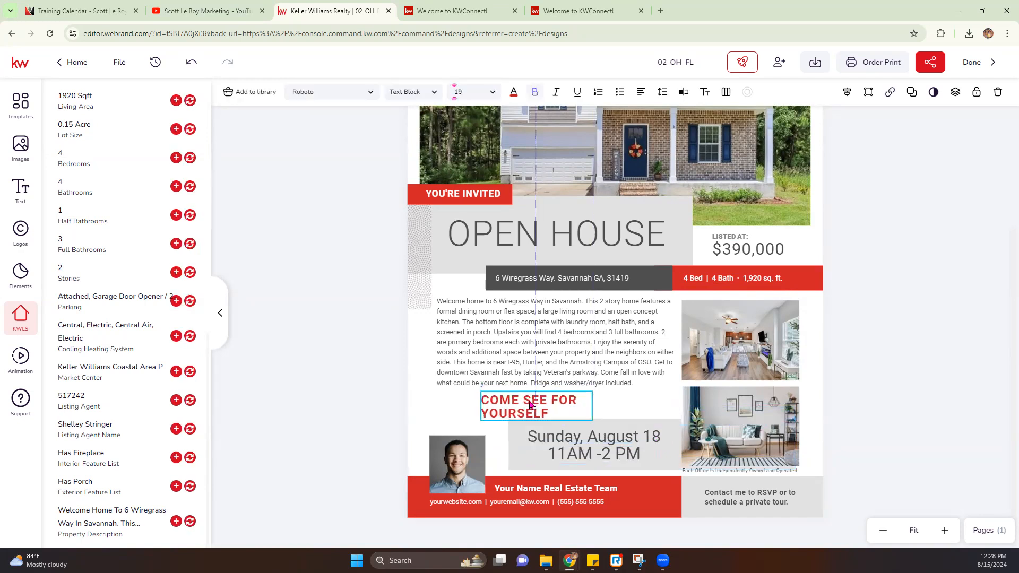
{"action": "left_click_drag", "start_coordinate": [593, 404], "coordinate": [644, 408]}
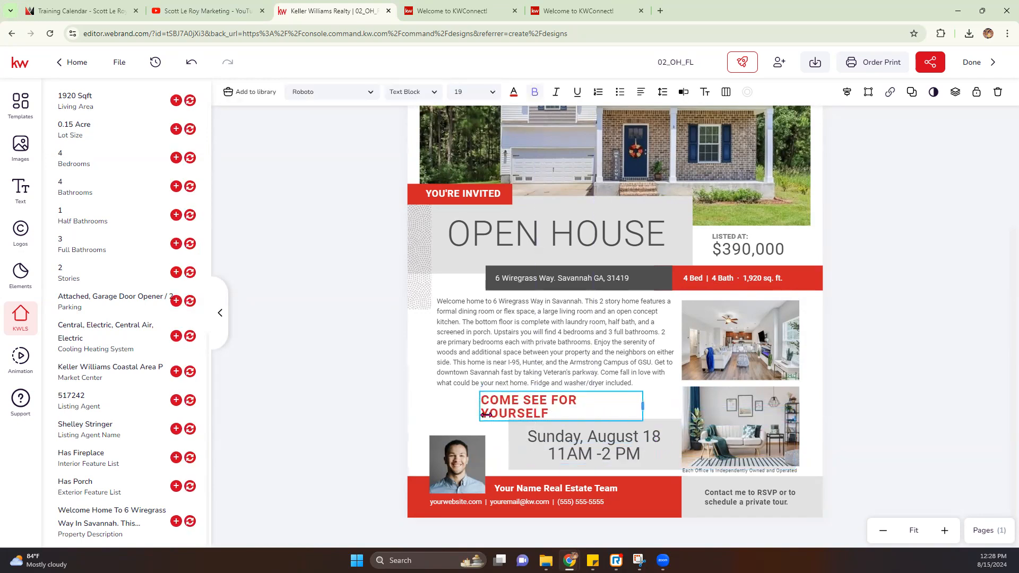
{"action": "double_click", "coordinate": [484, 413]}
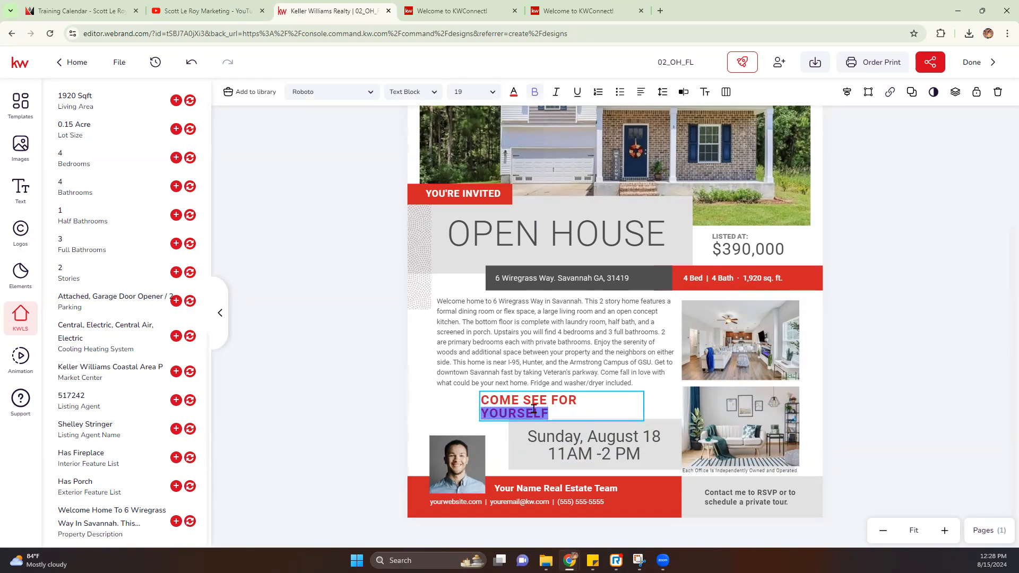
{"action": "key", "text": "Left"}
{"action": "key", "text": "BackSpace"}
{"action": "key", "text": "Return"}
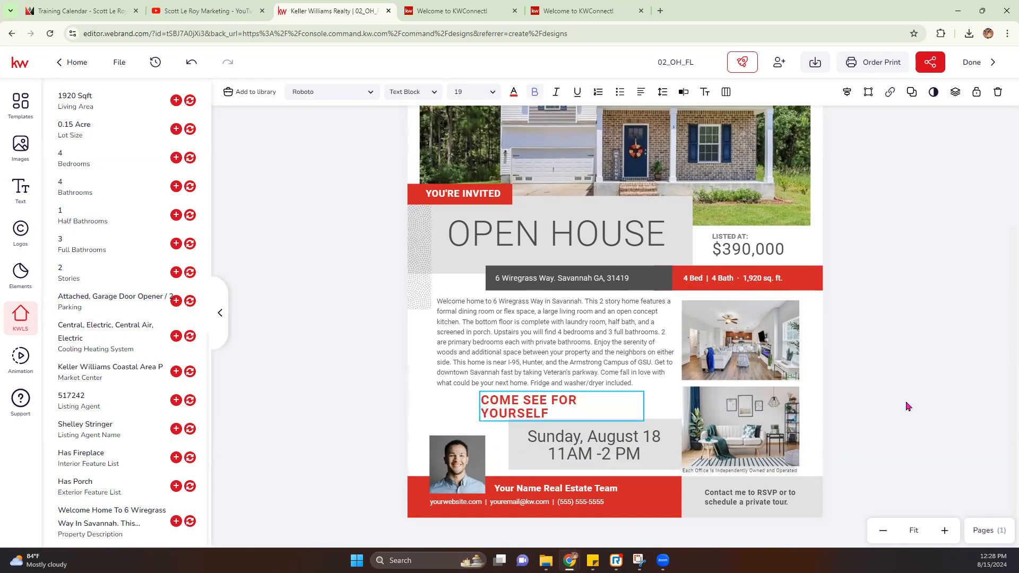
{"action": "left_click_drag", "start_coordinate": [639, 406], "coordinate": [700, 407]}
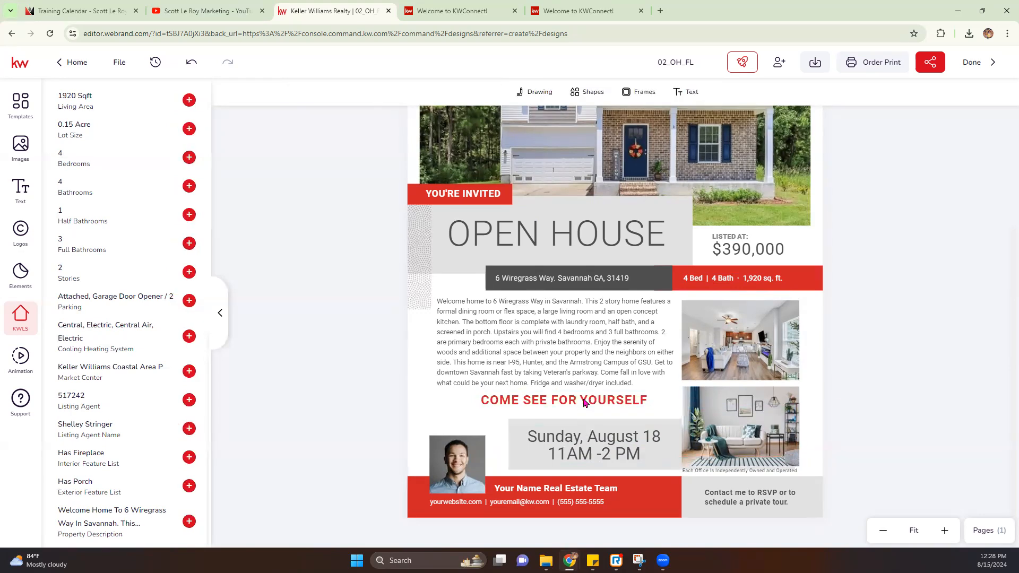
{"action": "left_click_drag", "start_coordinate": [588, 404], "coordinate": [573, 413]}
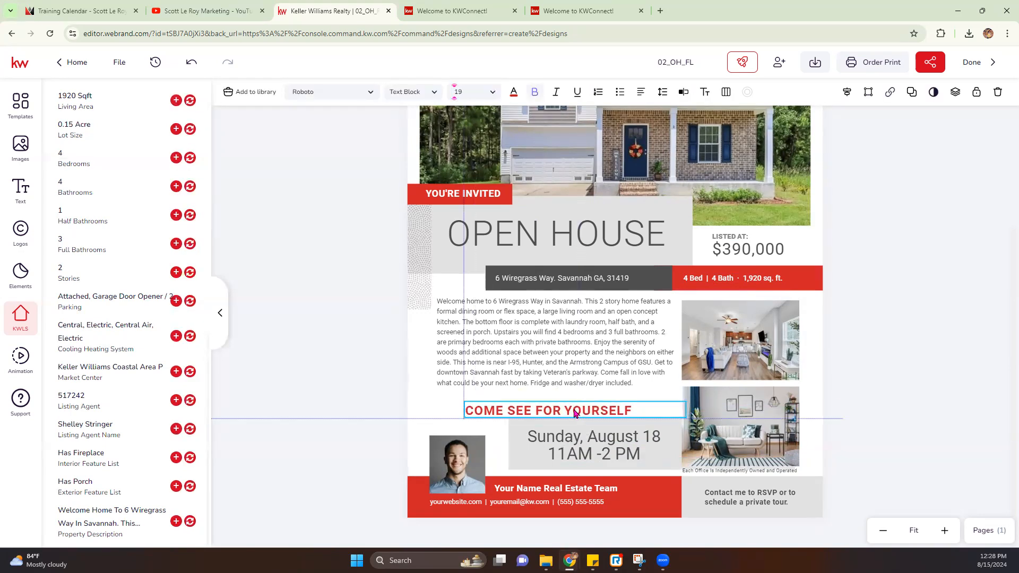
{"action": "left_click", "coordinate": [303, 514]}
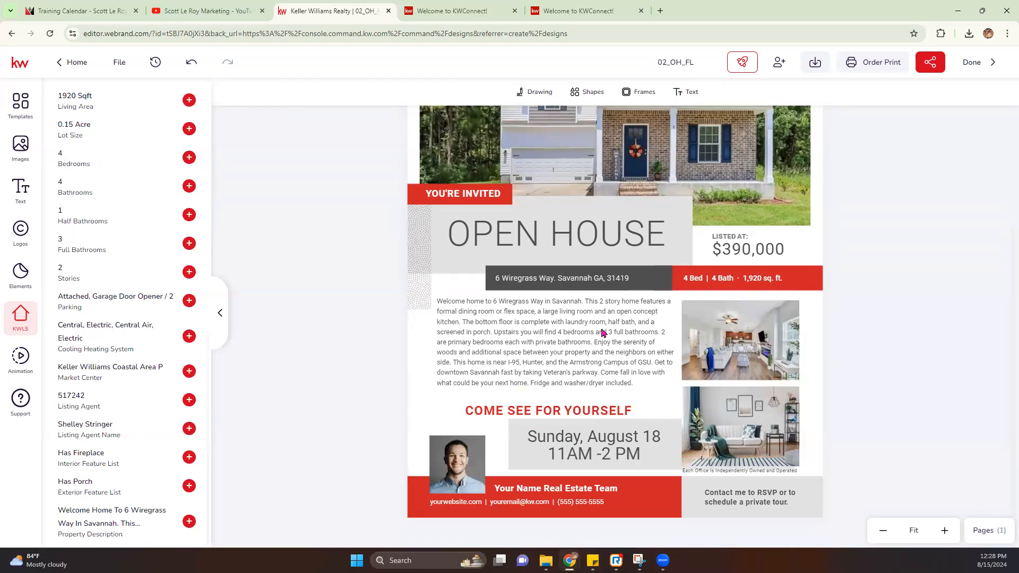
Step: Replace the lower room photo with the listing's fireplace living-room shot
{"action": "scroll", "coordinate": [529, 339], "scroll_direction": "up", "scroll_amount": 3}
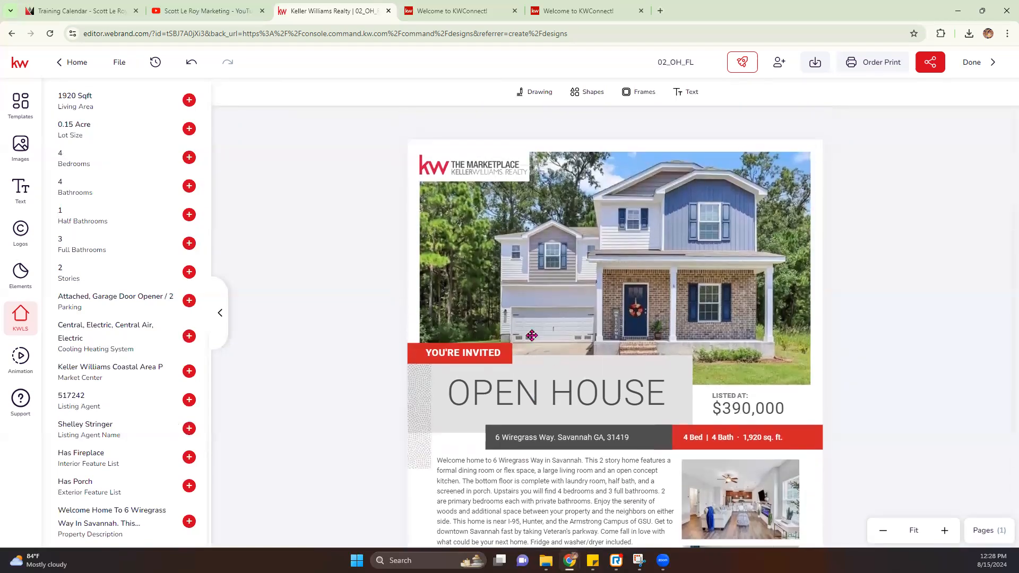
{"action": "scroll", "coordinate": [527, 358], "scroll_direction": "down", "scroll_amount": 3}
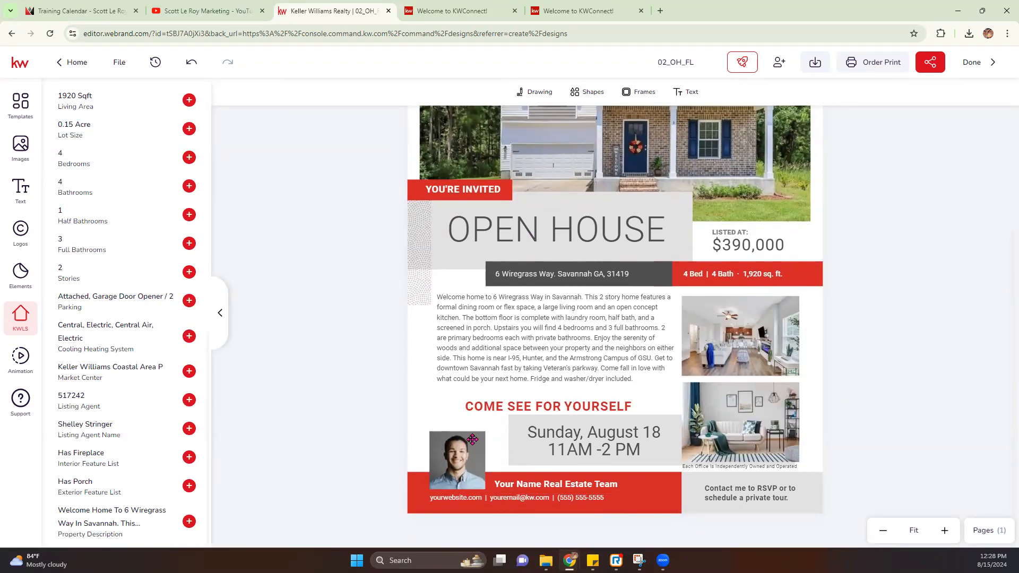
{"action": "left_click", "coordinate": [452, 451]}
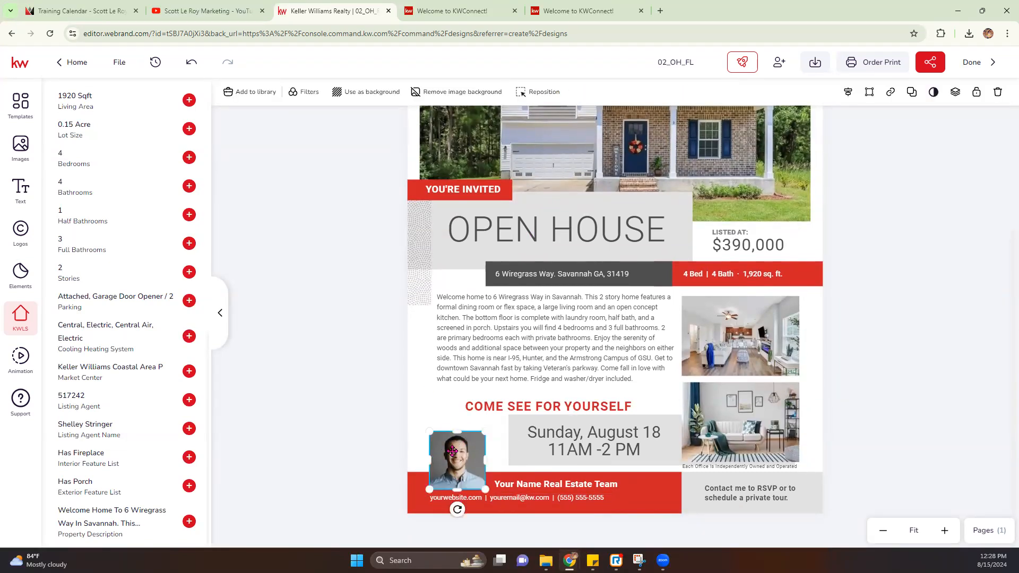
{"action": "left_click", "coordinate": [754, 420]}
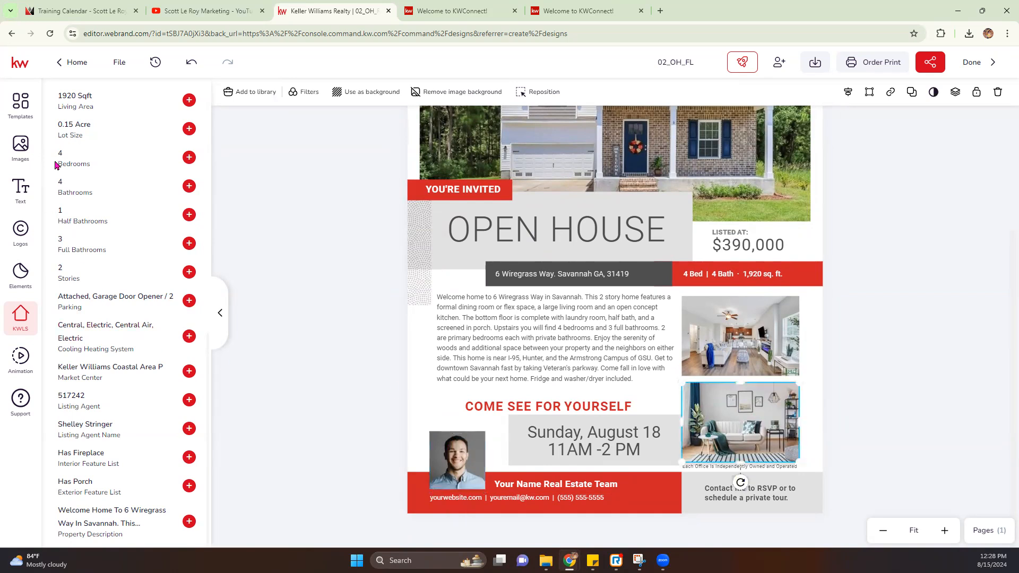
{"action": "scroll", "coordinate": [127, 136], "scroll_direction": "up", "scroll_amount": 5}
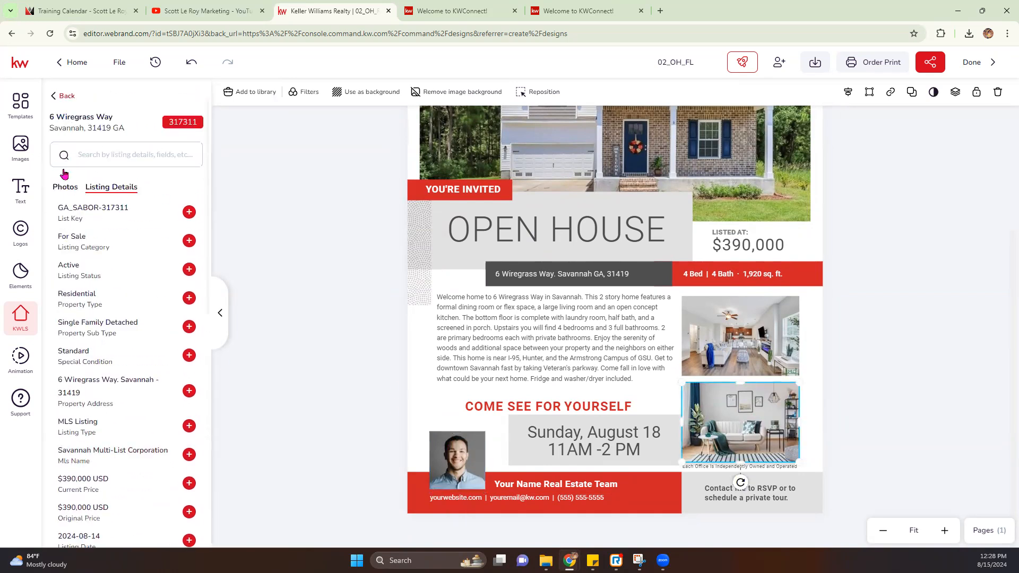
{"action": "left_click", "coordinate": [65, 187]}
{"action": "scroll", "coordinate": [128, 406], "scroll_direction": "down", "scroll_amount": 2}
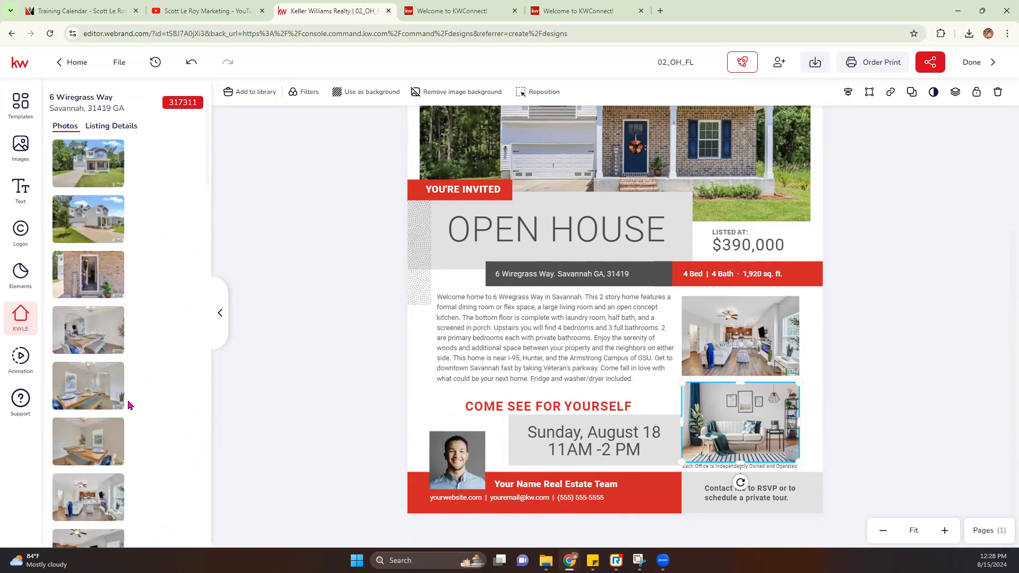
{"action": "mouse_move", "coordinate": [88, 413]}
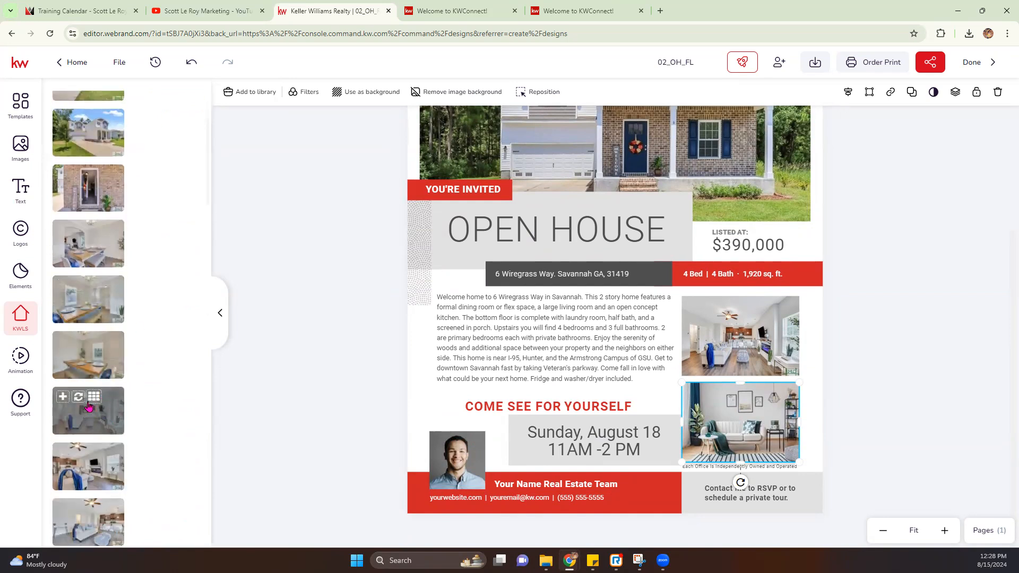
{"action": "scroll", "coordinate": [118, 468], "scroll_direction": "down", "scroll_amount": 4}
{"action": "scroll", "coordinate": [119, 468], "scroll_direction": "down", "scroll_amount": 1}
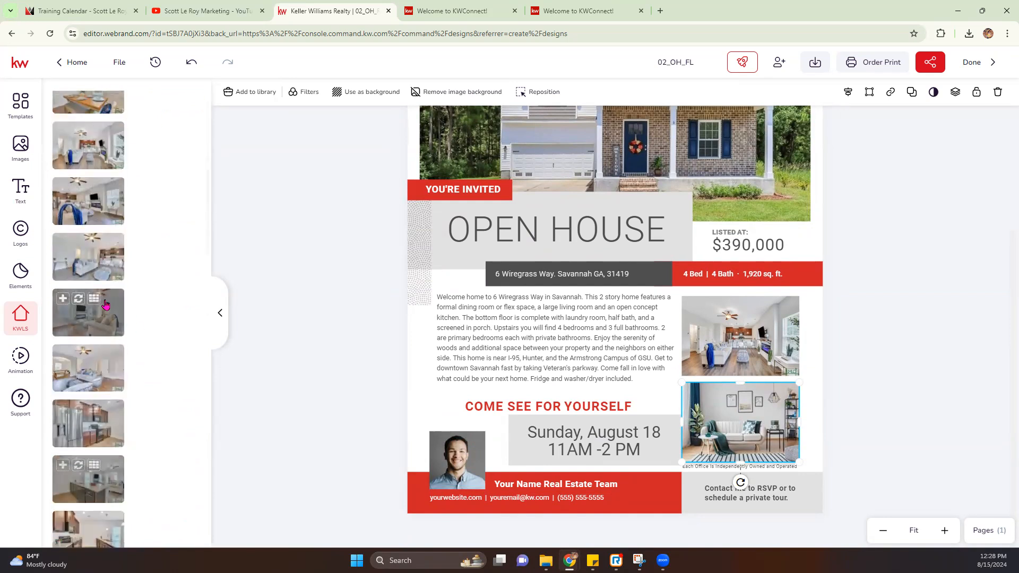
{"action": "left_click", "coordinate": [78, 299]}
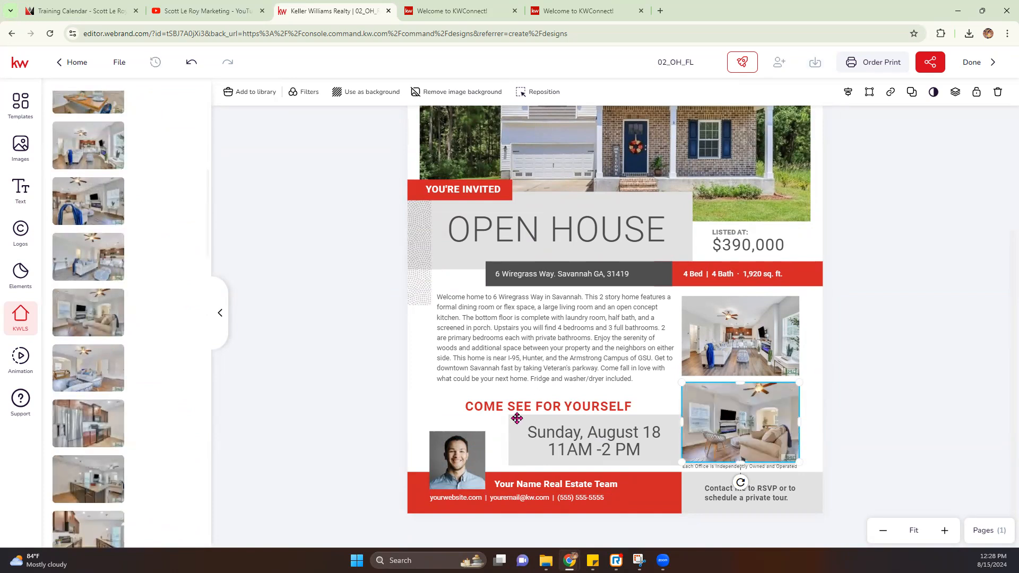
Step: Replace the agent headshot with Headshot.jpg from My Assets
{"action": "left_click", "coordinate": [469, 457]}
{"action": "mouse_move", "coordinate": [67, 278]}
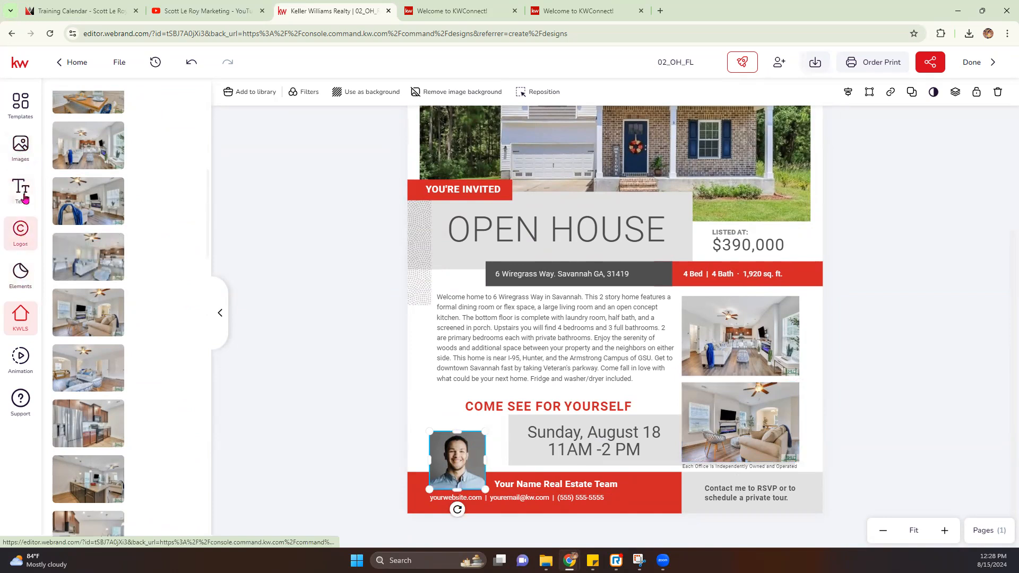
{"action": "left_click", "coordinate": [20, 146]}
{"action": "mouse_move", "coordinate": [183, 348]}
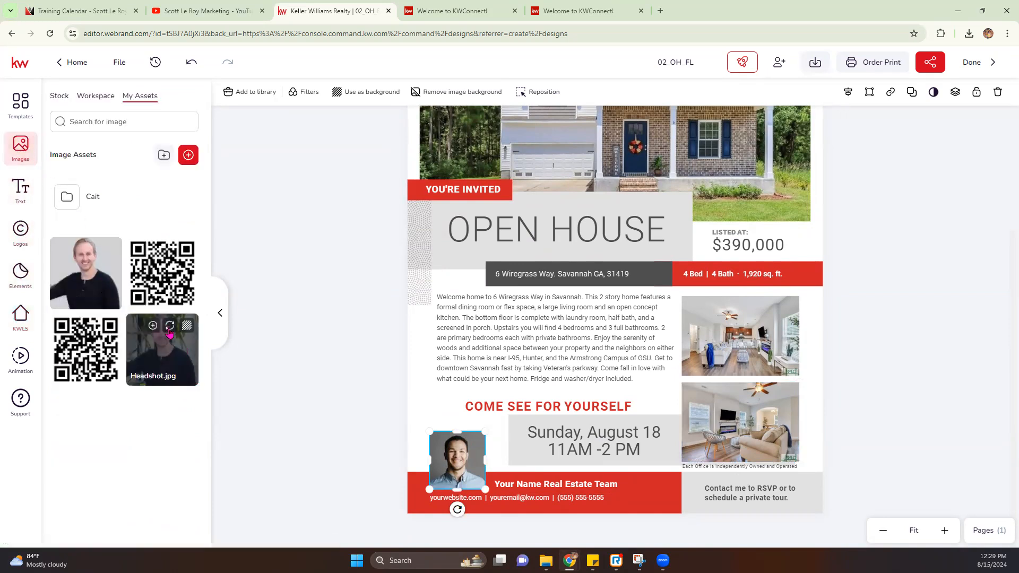
{"action": "left_click", "coordinate": [169, 332]}
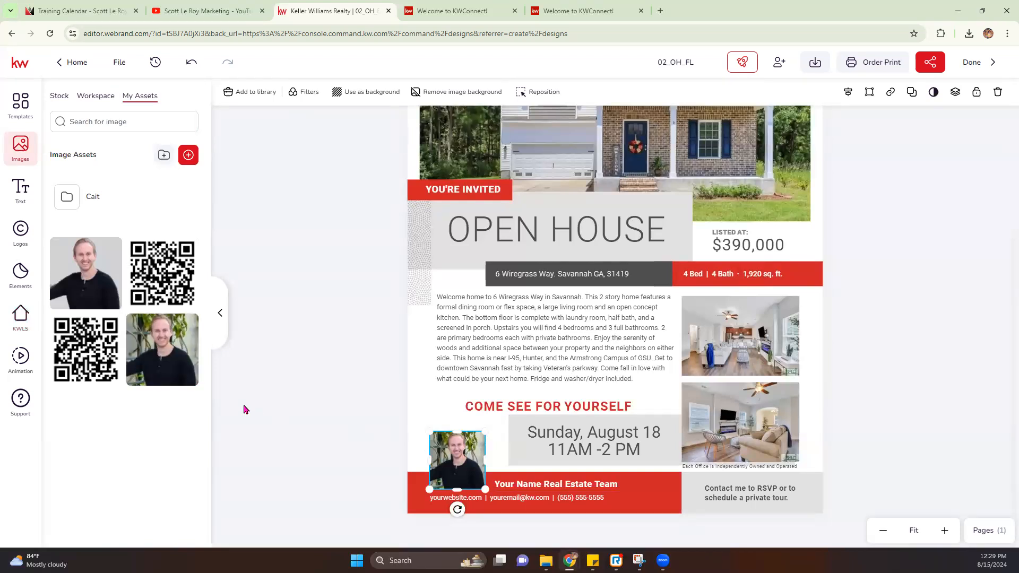
{"action": "scroll", "coordinate": [299, 315], "scroll_direction": "up", "scroll_amount": 2}
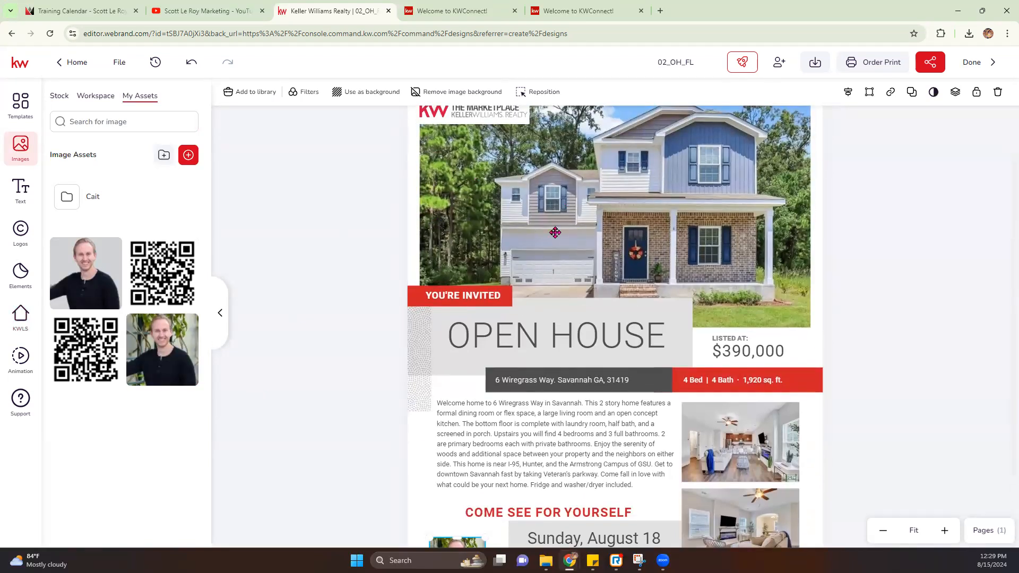
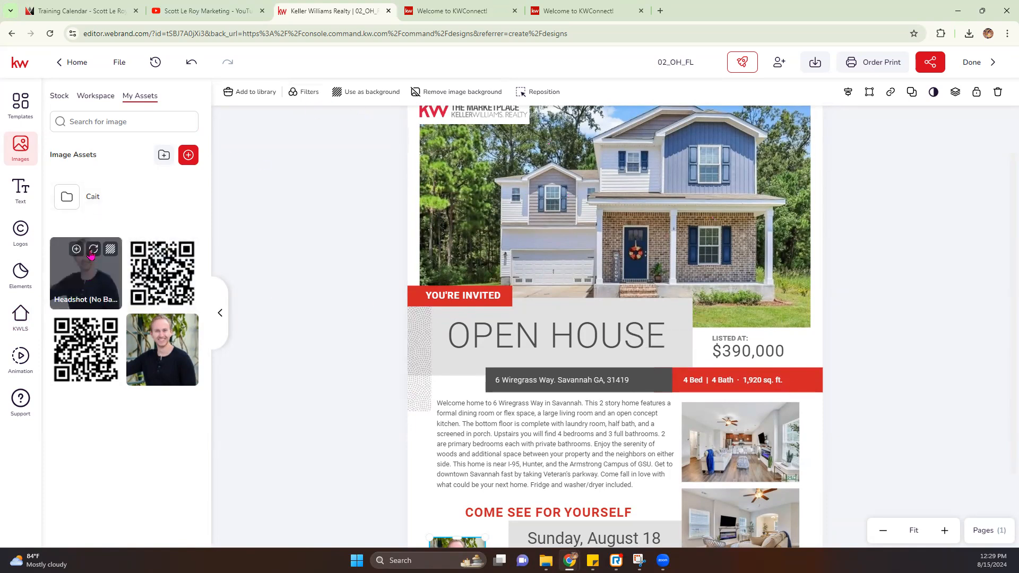
Step: Swap the agent headshot for the no-background headshot image from My Assets
{"action": "left_click", "coordinate": [93, 251]}
{"action": "scroll", "coordinate": [544, 324], "scroll_direction": "down", "scroll_amount": 1}
{"action": "left_click_drag", "start_coordinate": [463, 467], "coordinate": [463, 446]}
{"action": "left_click", "coordinate": [333, 198]}
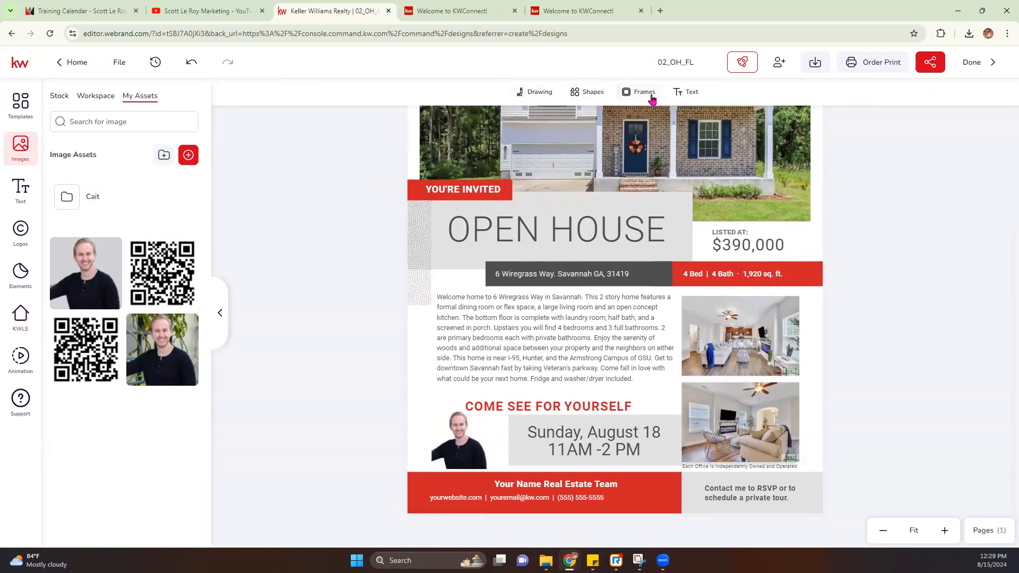
Step: Add a square filled with the first Pink library swatch, sized and placed at the lower left
{"action": "left_click", "coordinate": [582, 94]}
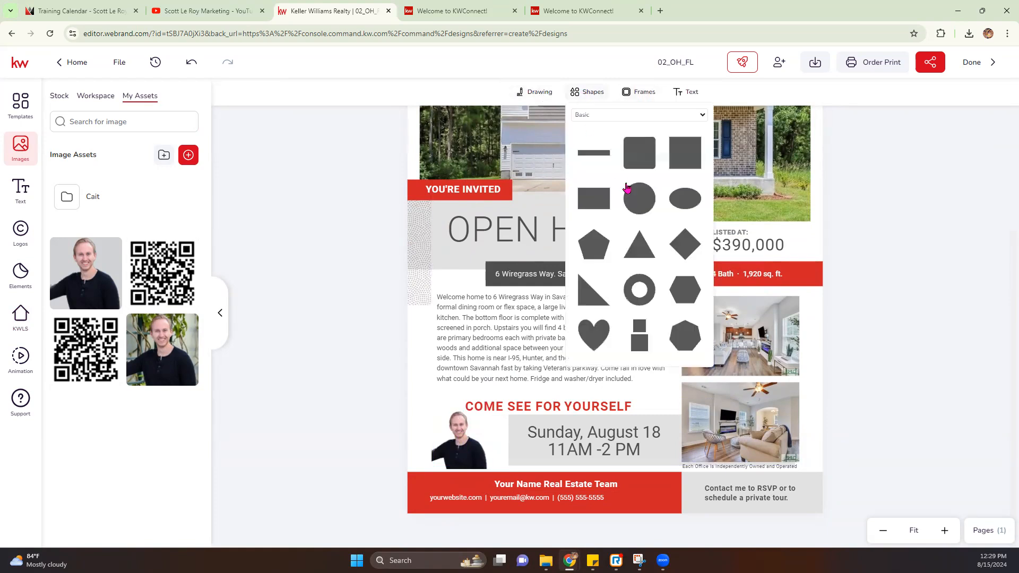
{"action": "left_click", "coordinate": [694, 160]}
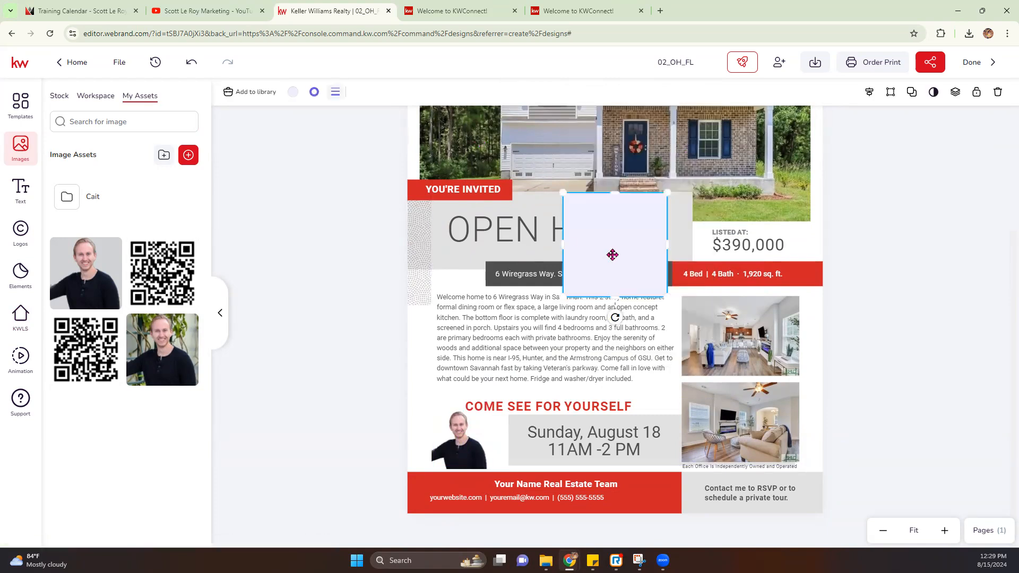
{"action": "left_click", "coordinate": [293, 93]}
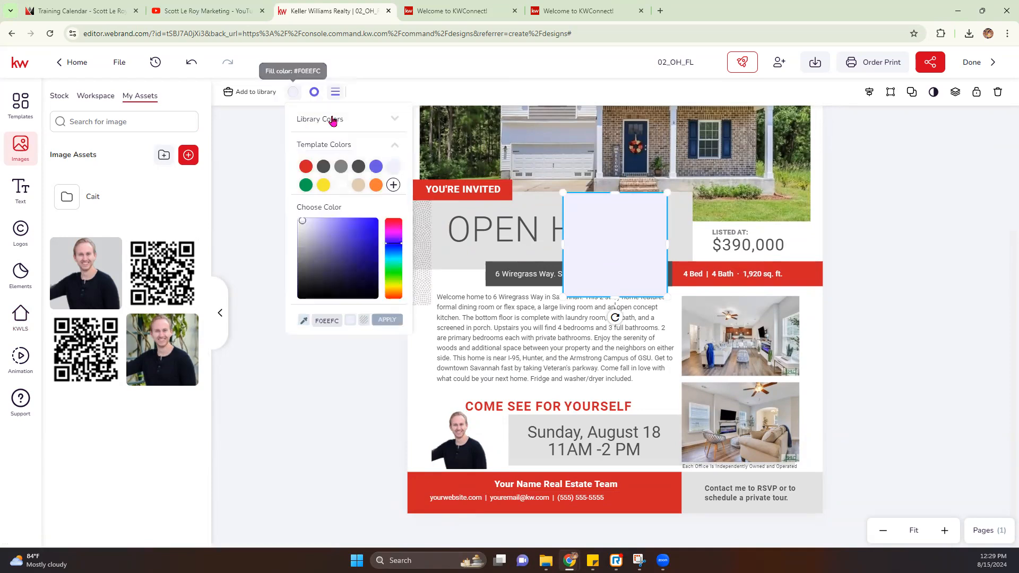
{"action": "left_click", "coordinate": [342, 120]}
{"action": "left_click", "coordinate": [348, 136]}
{"action": "left_click", "coordinate": [340, 158]}
{"action": "left_click", "coordinate": [305, 158]}
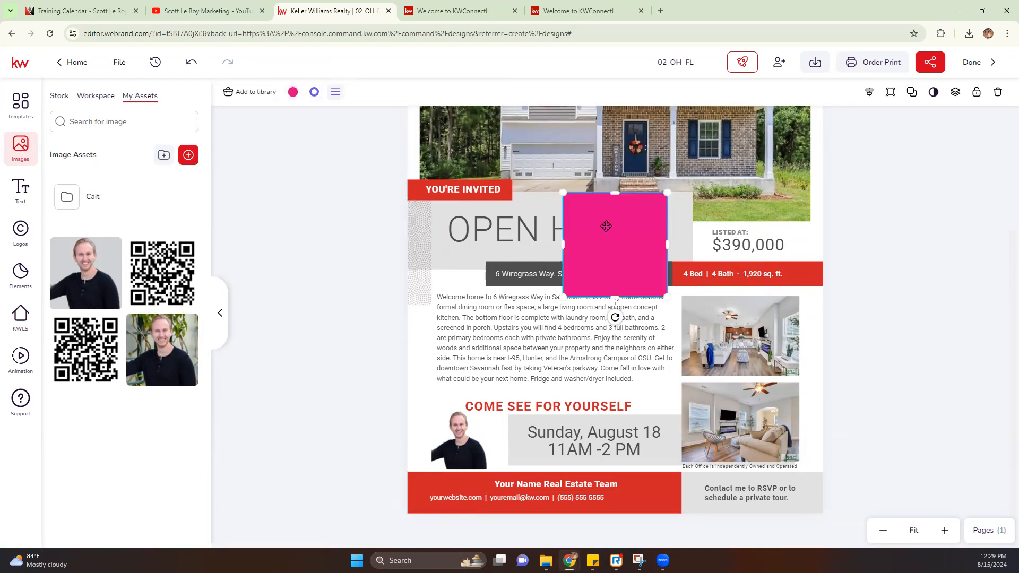
{"action": "left_click_drag", "start_coordinate": [667, 193], "coordinate": [641, 219]}
{"action": "left_click_drag", "start_coordinate": [517, 329], "coordinate": [462, 431]}
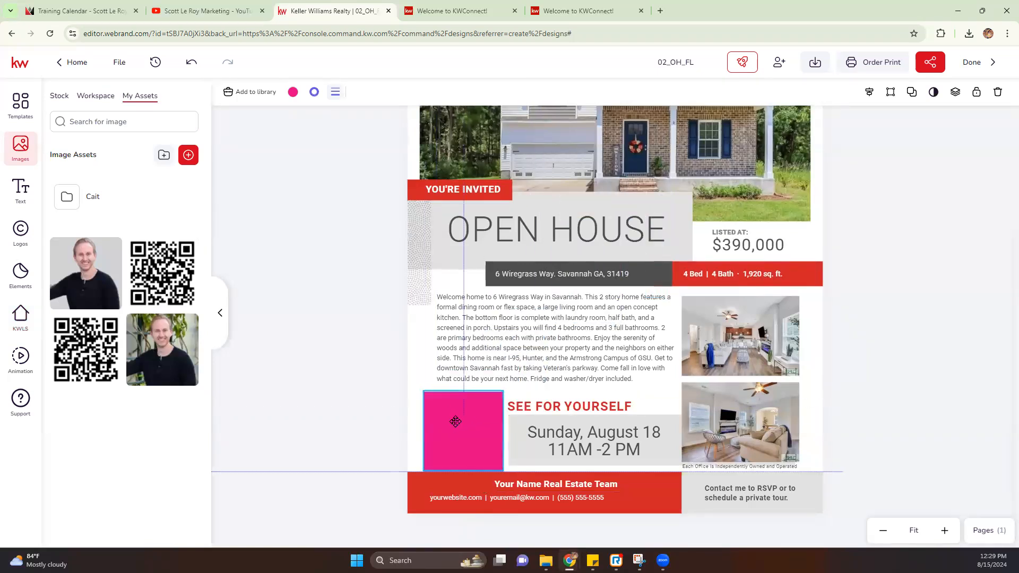
Step: Send the pink square behind the headshot, match their sizes, and shift the heading right
{"action": "left_click", "coordinate": [955, 92]}
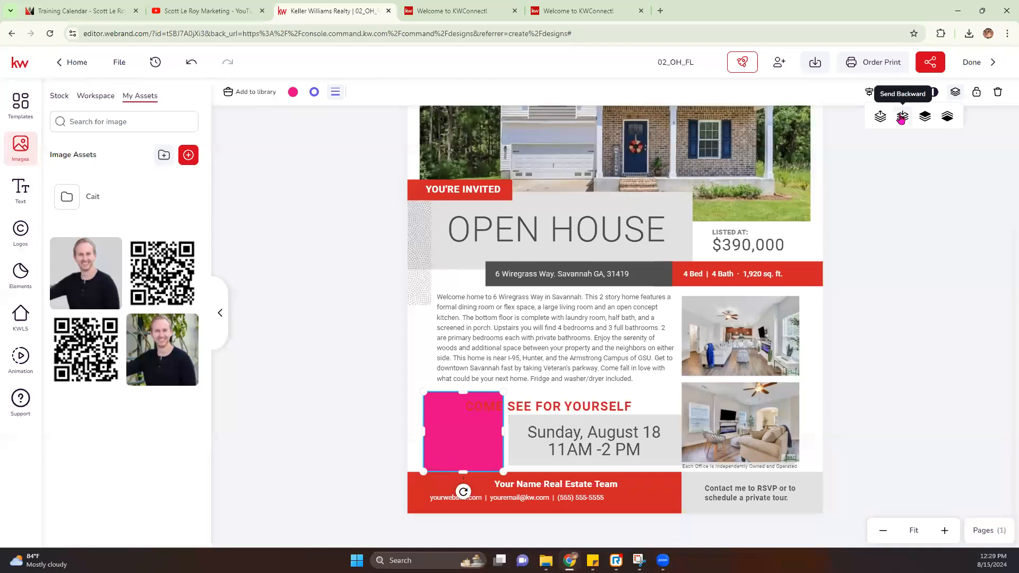
{"action": "left_click", "coordinate": [901, 117]}
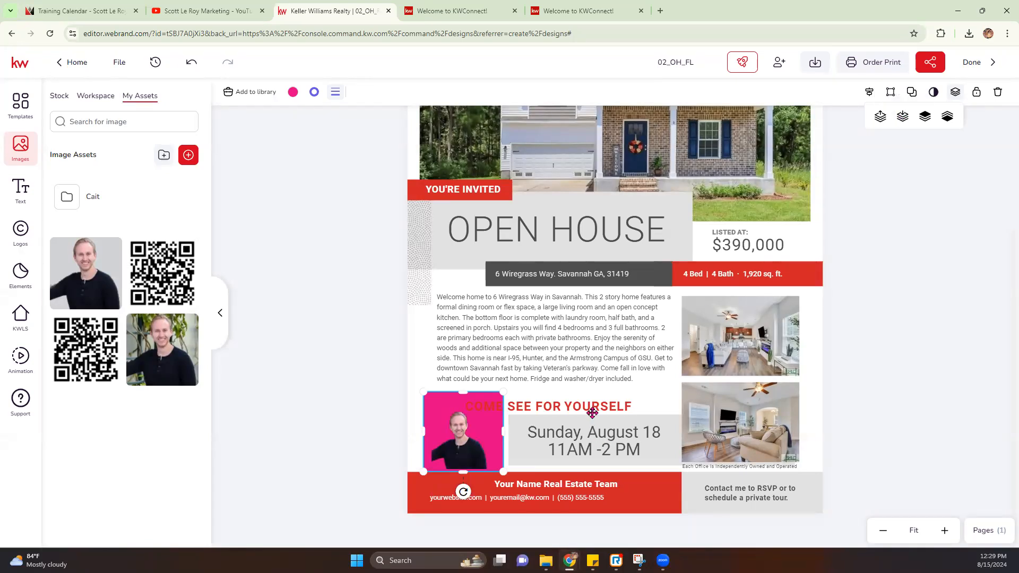
{"action": "left_click_drag", "start_coordinate": [571, 409], "coordinate": [611, 411]}
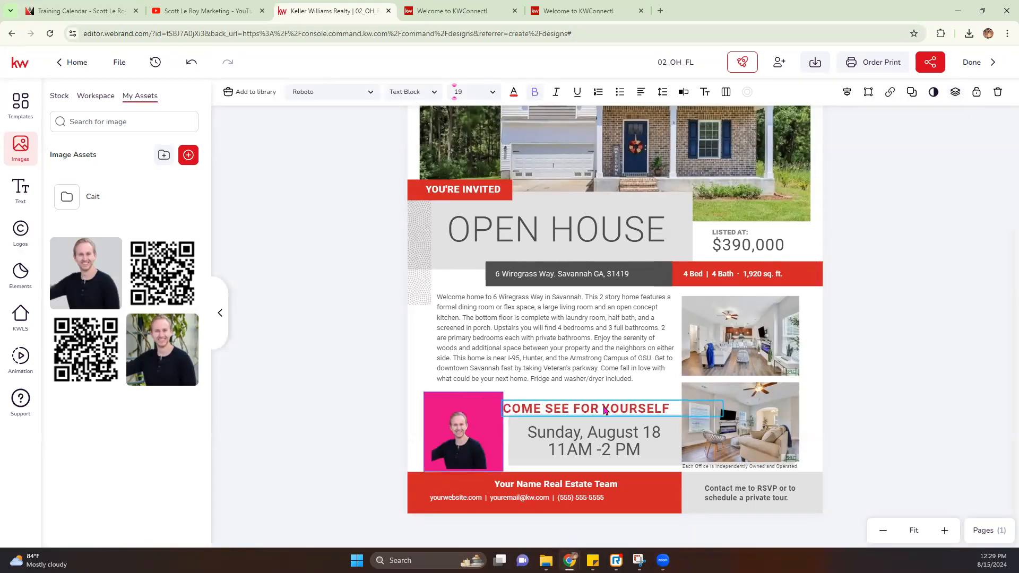
{"action": "left_click", "coordinate": [480, 420]}
{"action": "left_click", "coordinate": [488, 405]}
{"action": "left_click_drag", "start_coordinate": [502, 392], "coordinate": [487, 417]}
{"action": "left_click", "coordinate": [458, 433]}
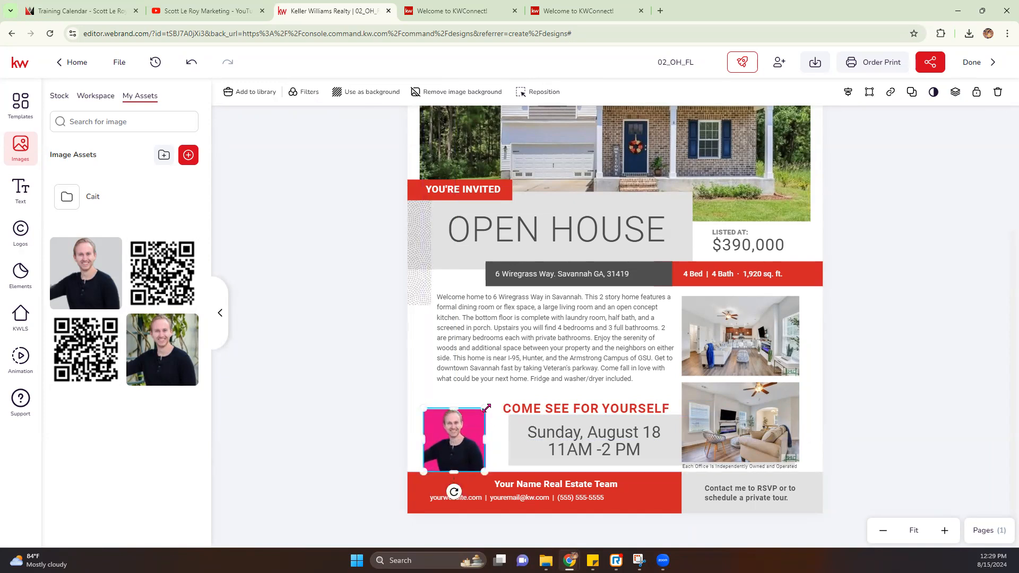
{"action": "left_click_drag", "start_coordinate": [458, 425], "coordinate": [457, 428]}
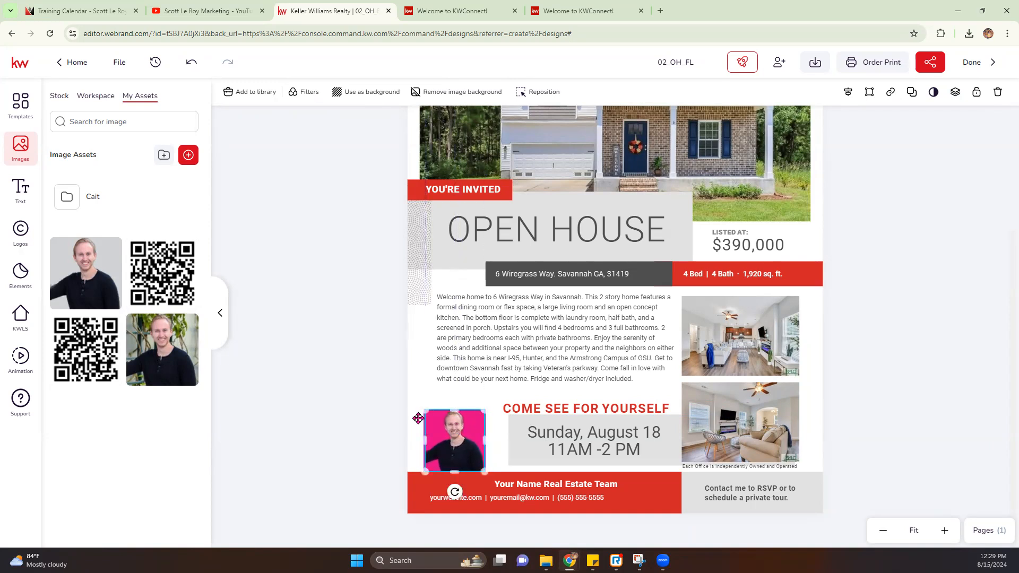
{"action": "left_click", "coordinate": [351, 393]}
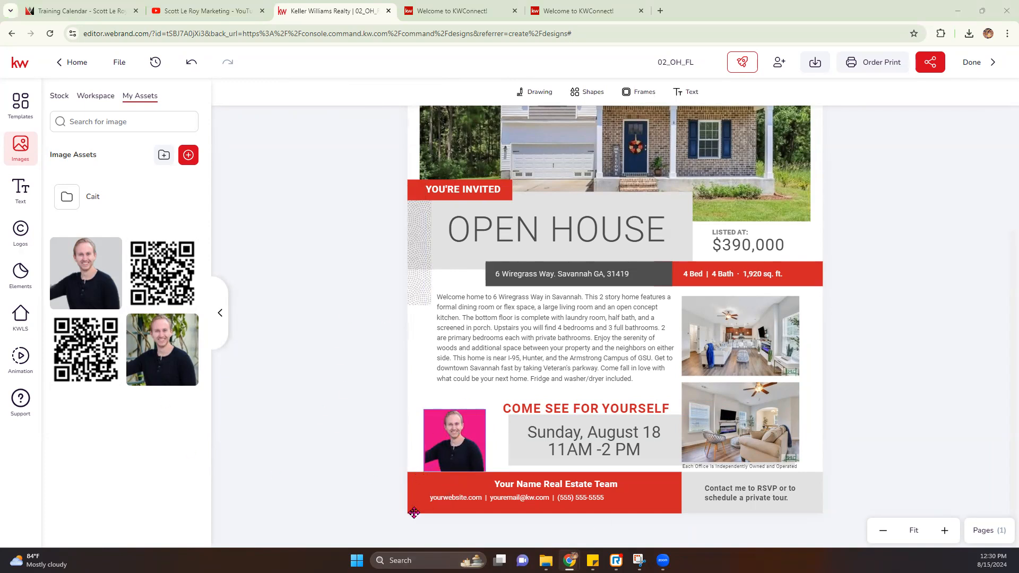
Step: Replace the footer's placeholder team name, website and support e-mail with the agent's details
{"action": "left_click", "coordinate": [538, 485]}
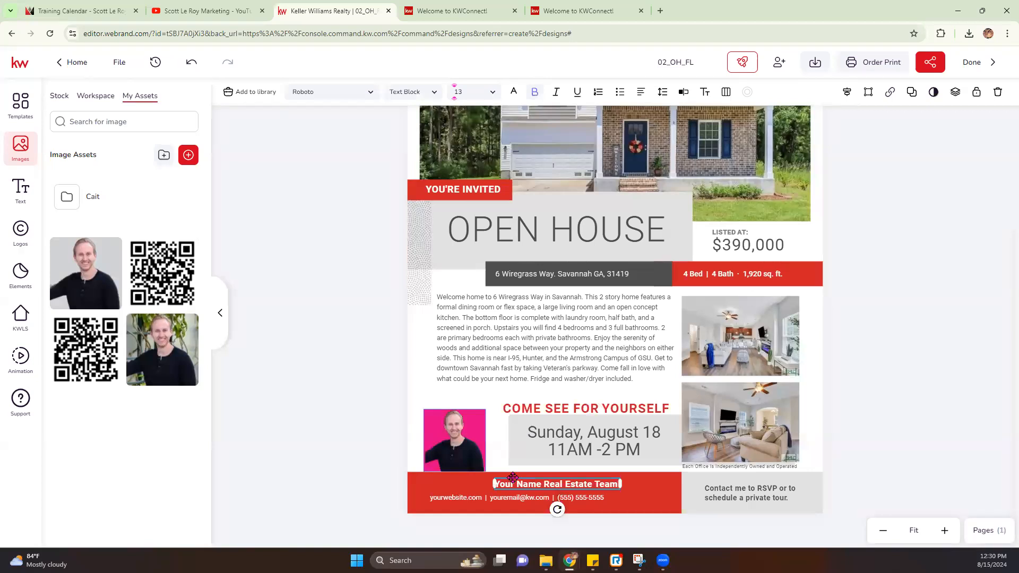
{"action": "double_click", "coordinate": [516, 486]}
{"action": "type", "text": "Scott Le Roy Marketing"}
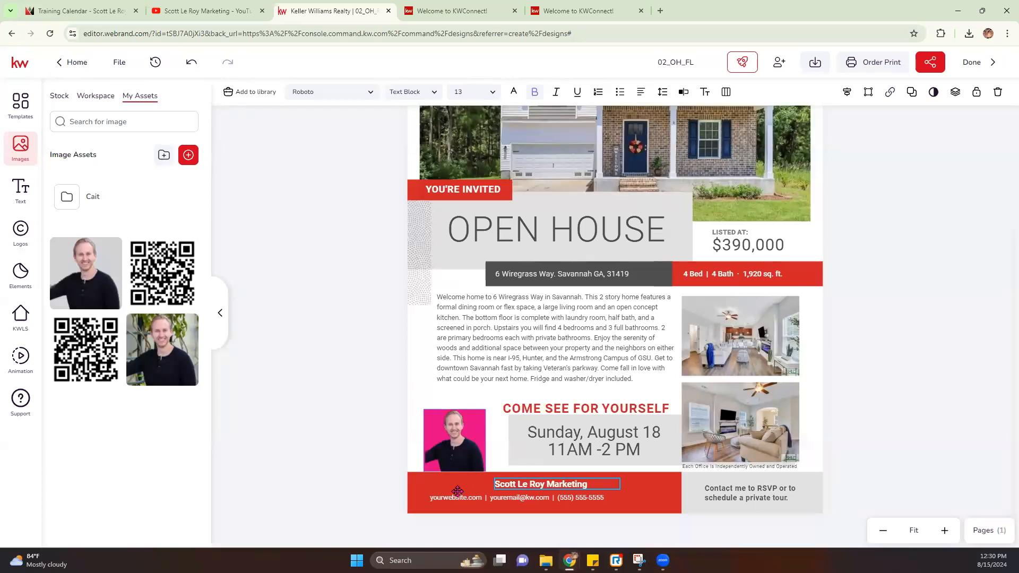
{"action": "double_click", "coordinate": [454, 498]}
{"action": "left_click", "coordinate": [458, 496]}
{"action": "left_click_drag", "start_coordinate": [465, 498], "coordinate": [416, 495]}
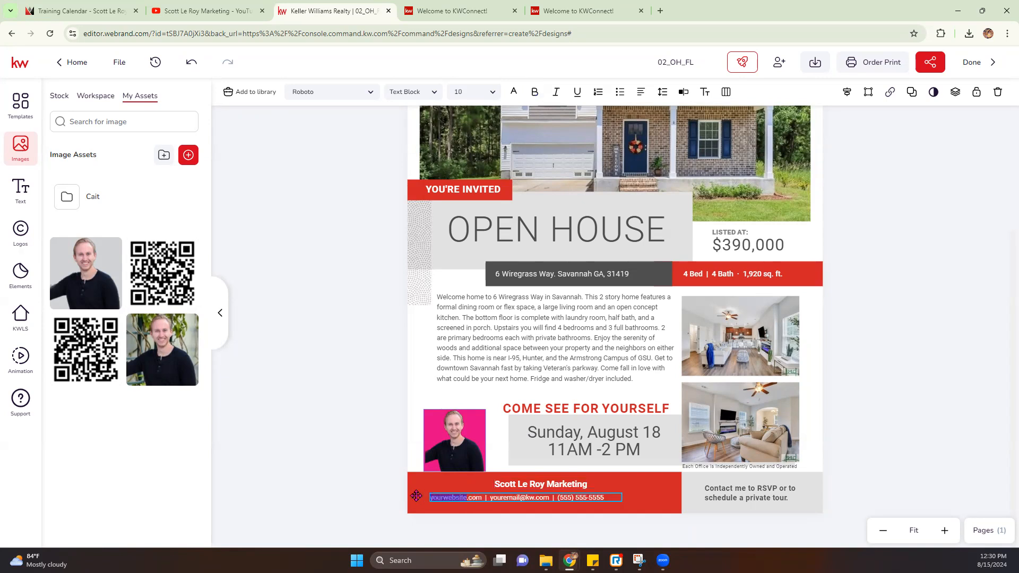
{"action": "type", "text": "scottle"}
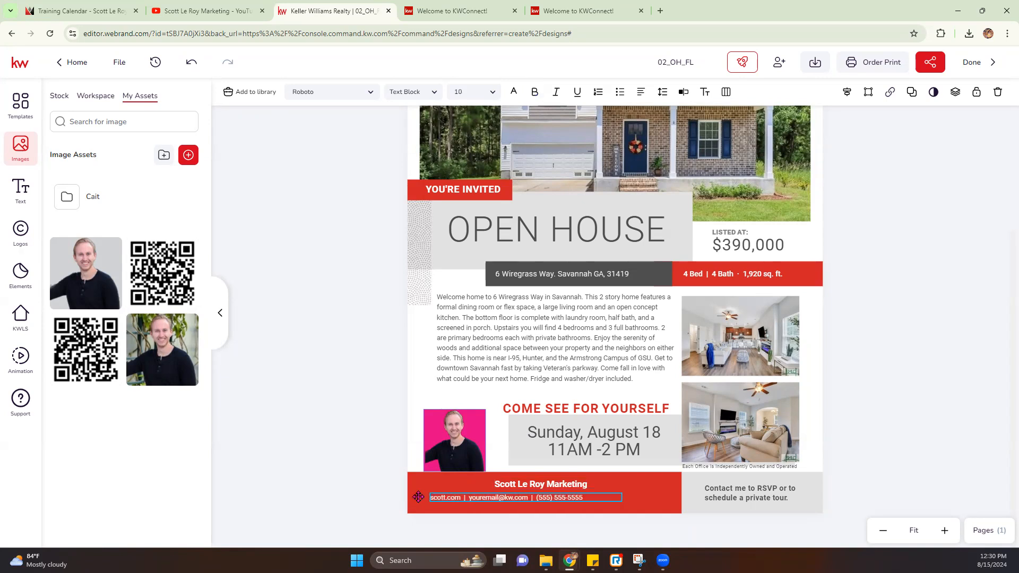
{"action": "type", "text": "roymarketi"}
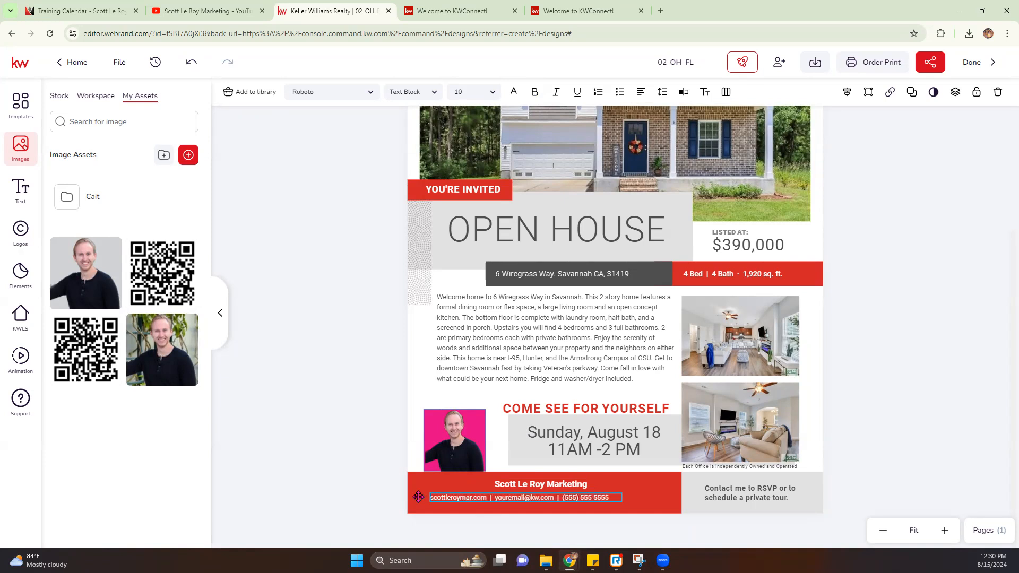
{"action": "type", "text": "ng"}
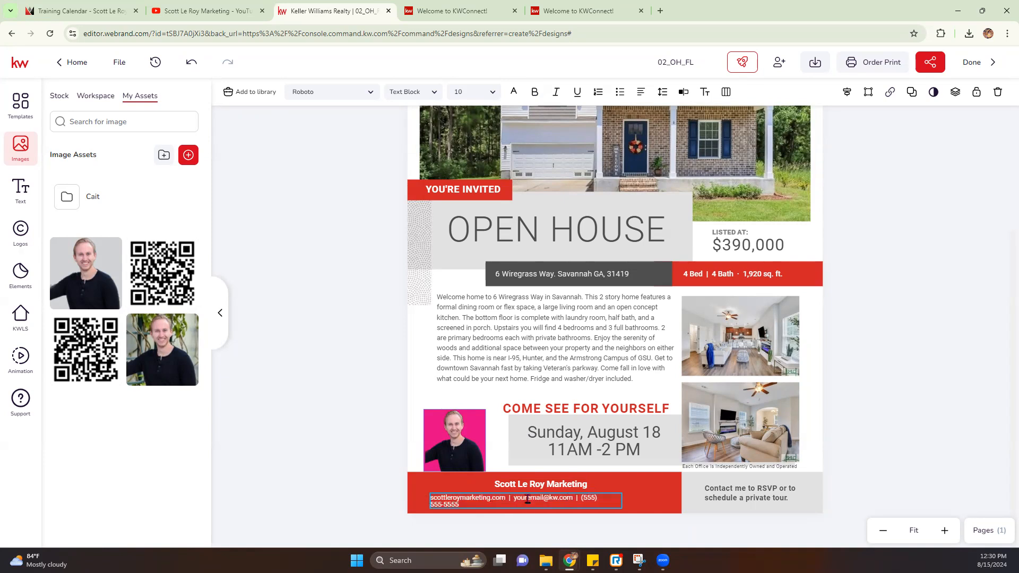
{"action": "left_click_drag", "start_coordinate": [557, 497], "coordinate": [514, 499]}
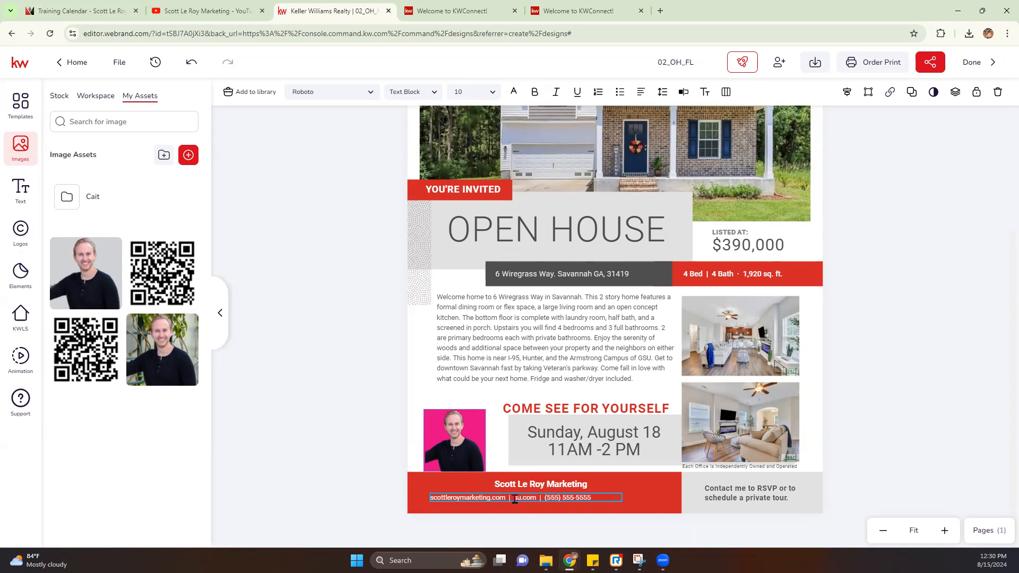
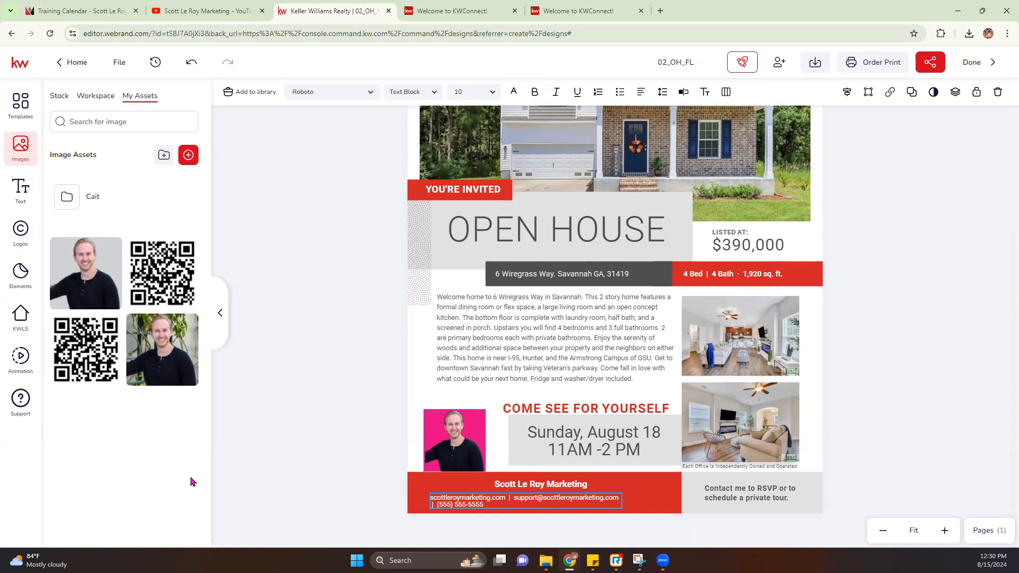
{"action": "left_click", "coordinate": [522, 512]}
Step: Widen and reposition the contact box so website, e-mail and phone fit one line
{"action": "left_click", "coordinate": [291, 491]}
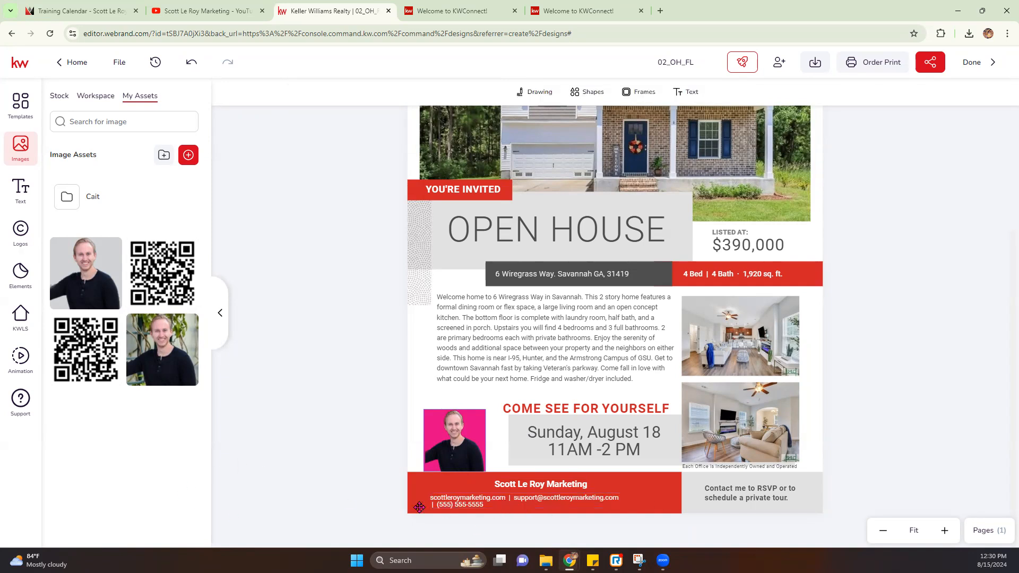
{"action": "left_click", "coordinate": [449, 501]}
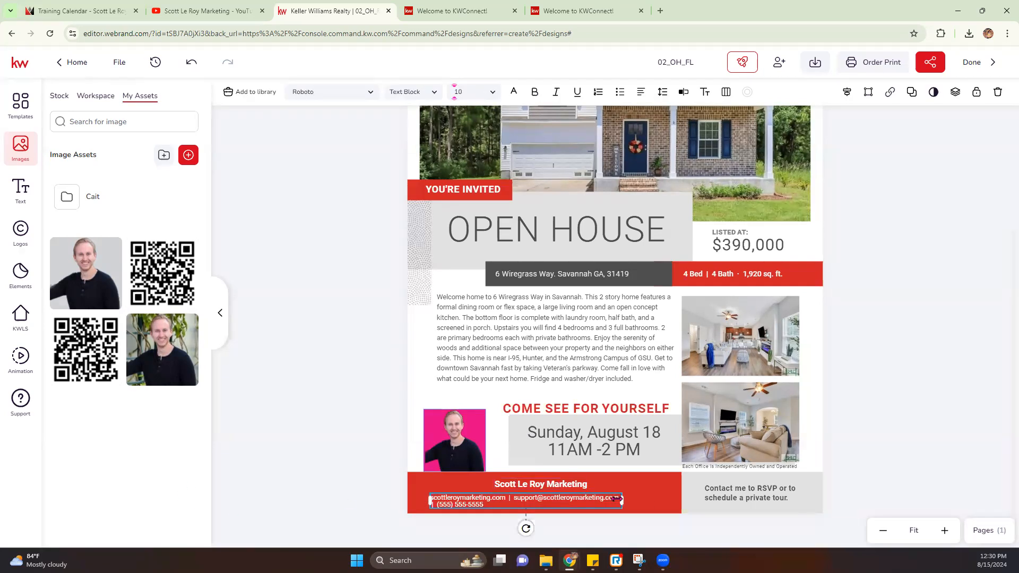
{"action": "left_click_drag", "start_coordinate": [625, 503], "coordinate": [685, 500]}
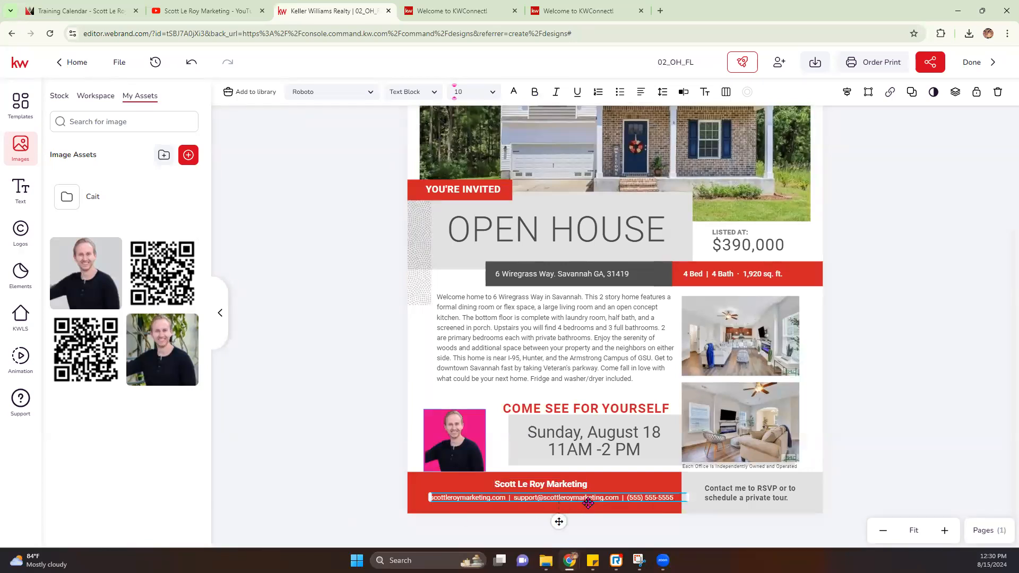
{"action": "left_click_drag", "start_coordinate": [597, 502], "coordinate": [584, 501]}
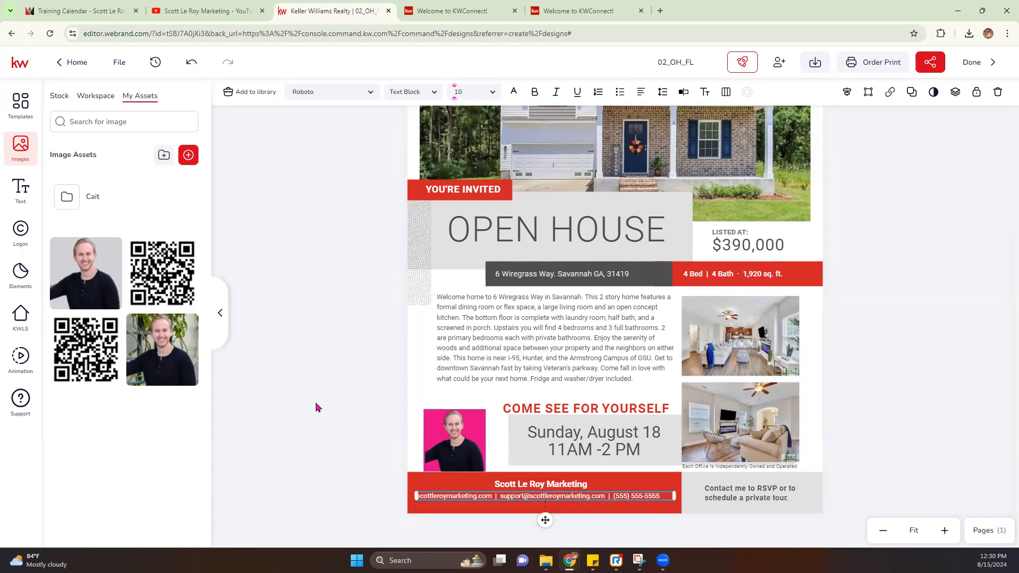
{"action": "left_click", "coordinate": [317, 408]}
{"action": "scroll", "coordinate": [340, 404], "scroll_direction": "up", "scroll_amount": 3}
Step: Set OPEN HOUSE in Dancing Script instead of Imperial Script and widen its box to one line
{"action": "scroll", "coordinate": [371, 401], "scroll_direction": "down", "scroll_amount": 3}
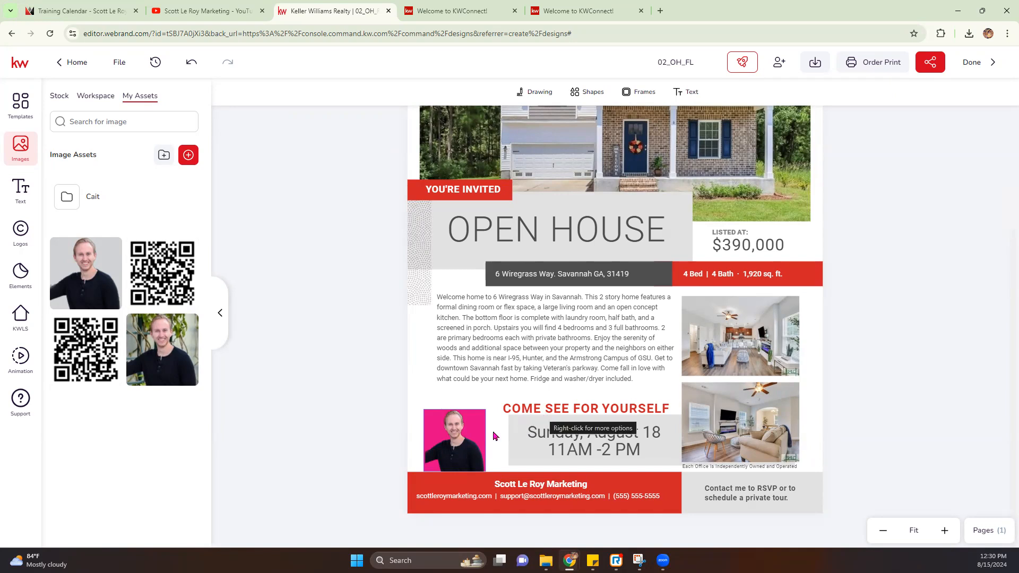
{"action": "scroll", "coordinate": [560, 329], "scroll_direction": "up", "scroll_amount": 2}
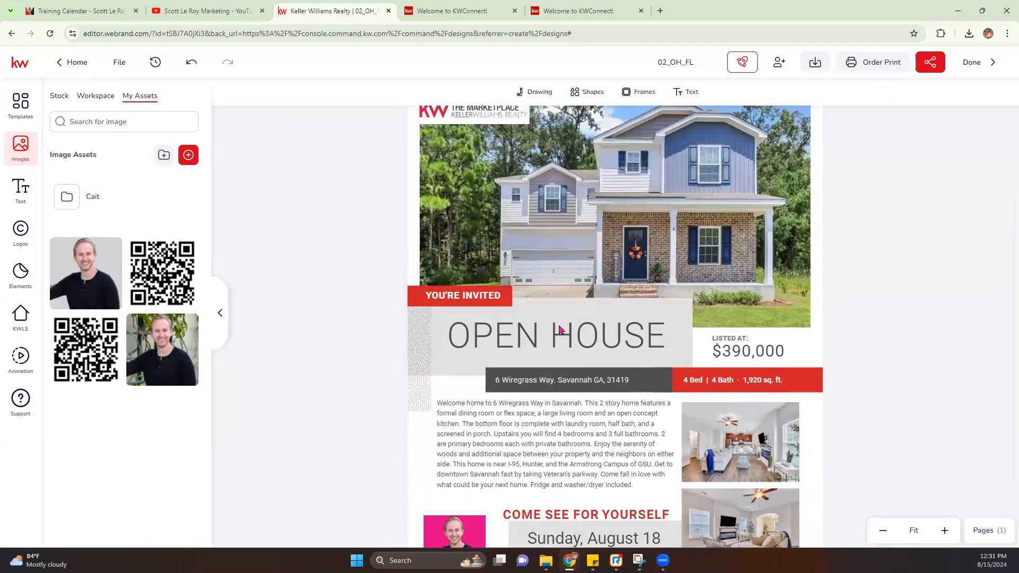
{"action": "scroll", "coordinate": [560, 340], "scroll_direction": "down", "scroll_amount": 2}
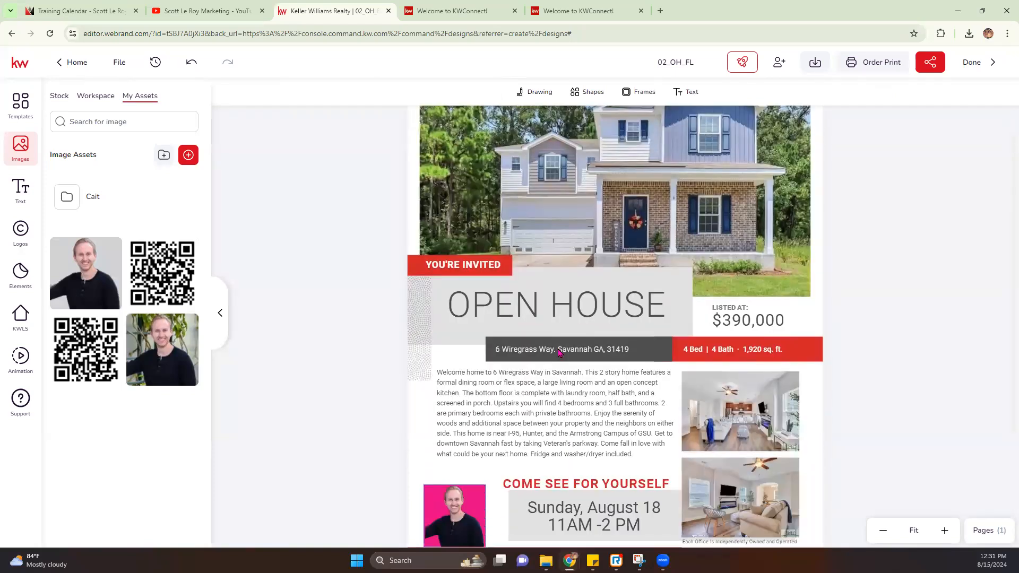
{"action": "scroll", "coordinate": [559, 353], "scroll_direction": "down", "scroll_amount": 2}
{"action": "left_click", "coordinate": [574, 243]}
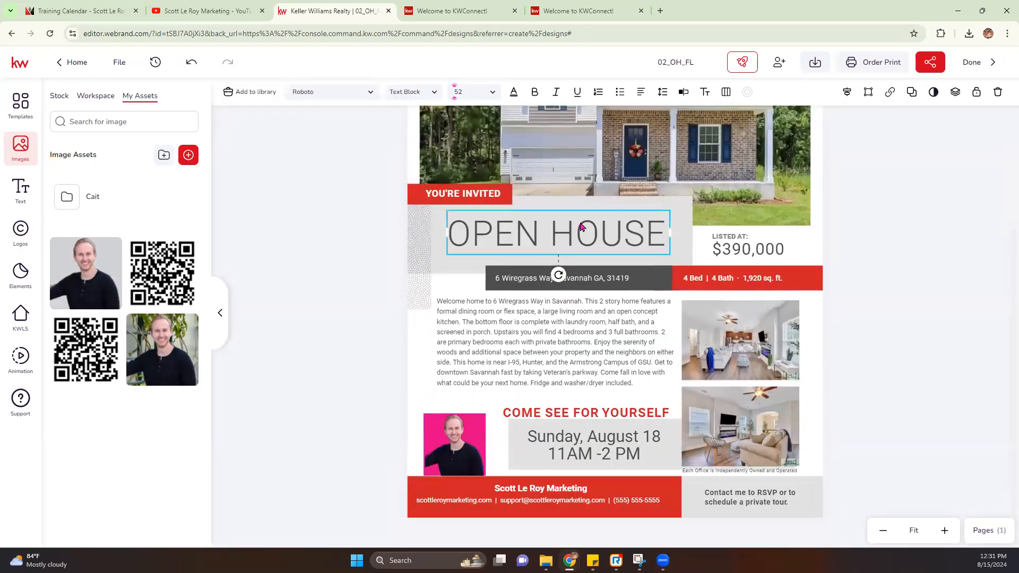
{"action": "left_click", "coordinate": [356, 95]}
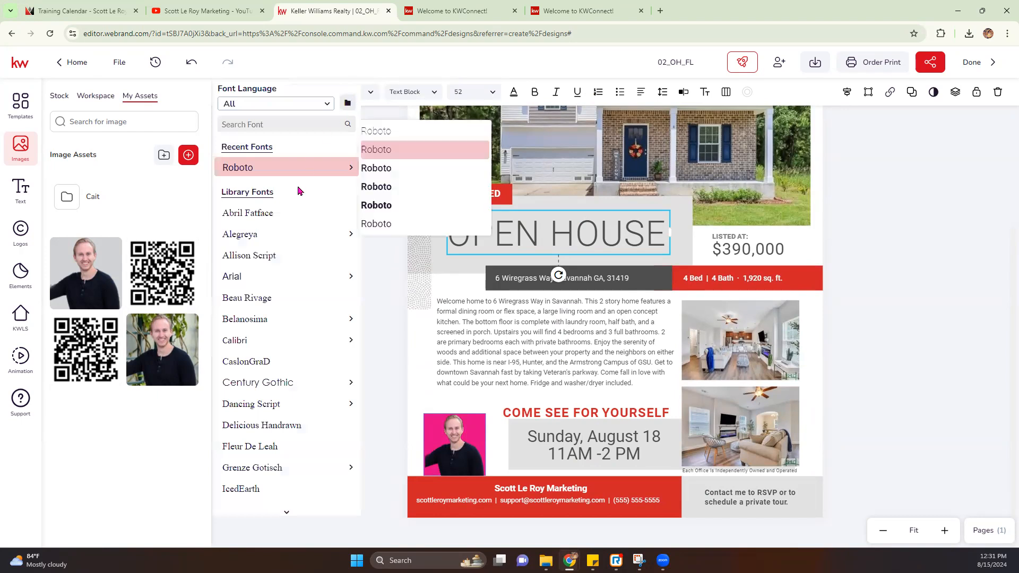
{"action": "scroll", "coordinate": [291, 378], "scroll_direction": "down", "scroll_amount": 2}
{"action": "scroll", "coordinate": [288, 378], "scroll_direction": "down", "scroll_amount": 1}
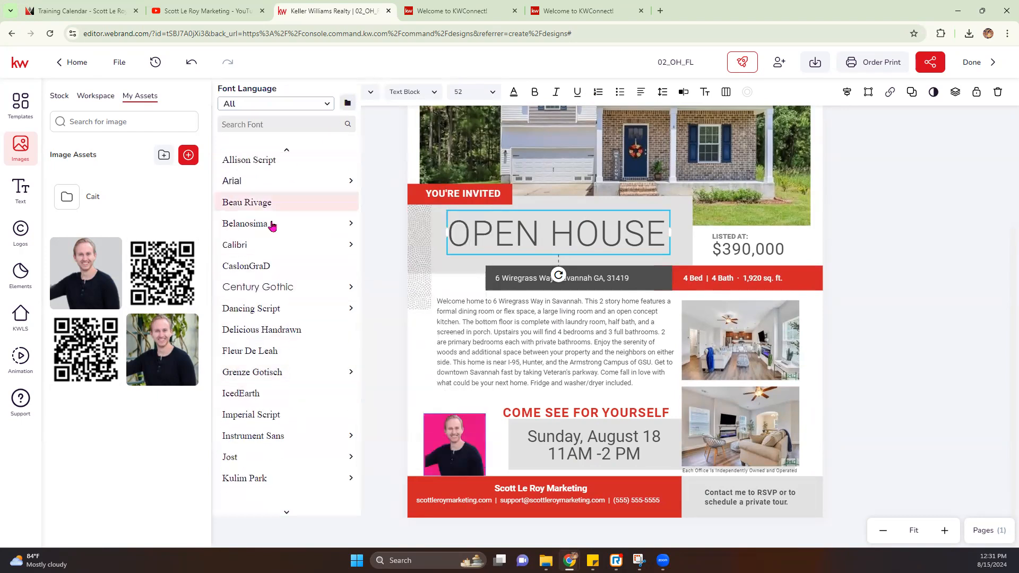
{"action": "left_click", "coordinate": [262, 417]}
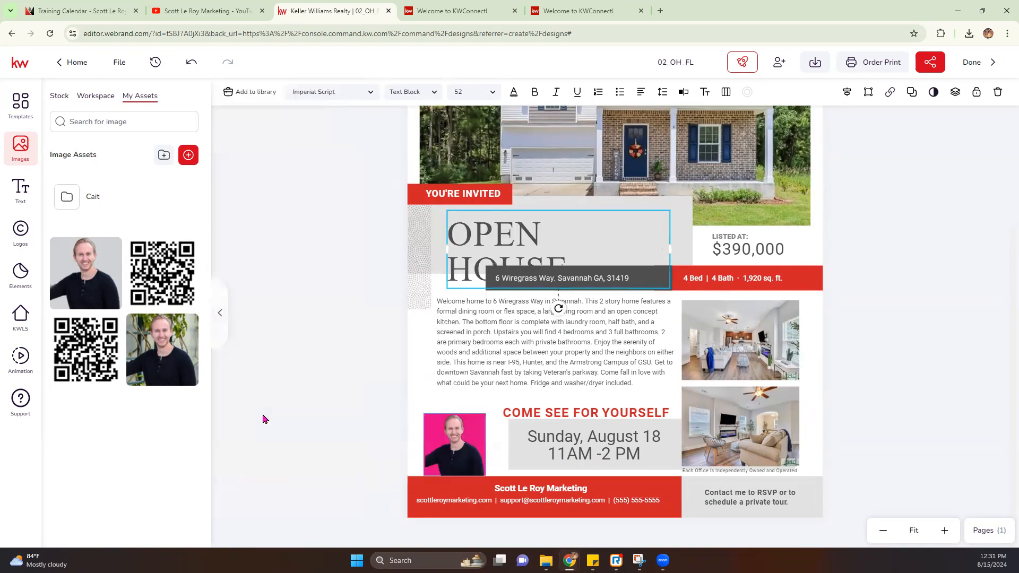
{"action": "left_click", "coordinate": [312, 94]}
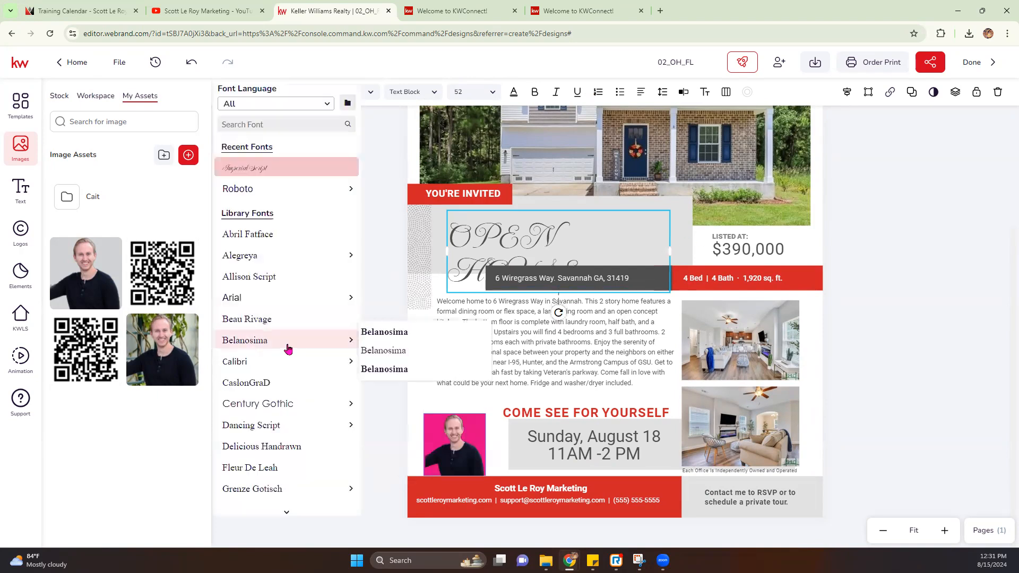
{"action": "left_click", "coordinate": [268, 428]}
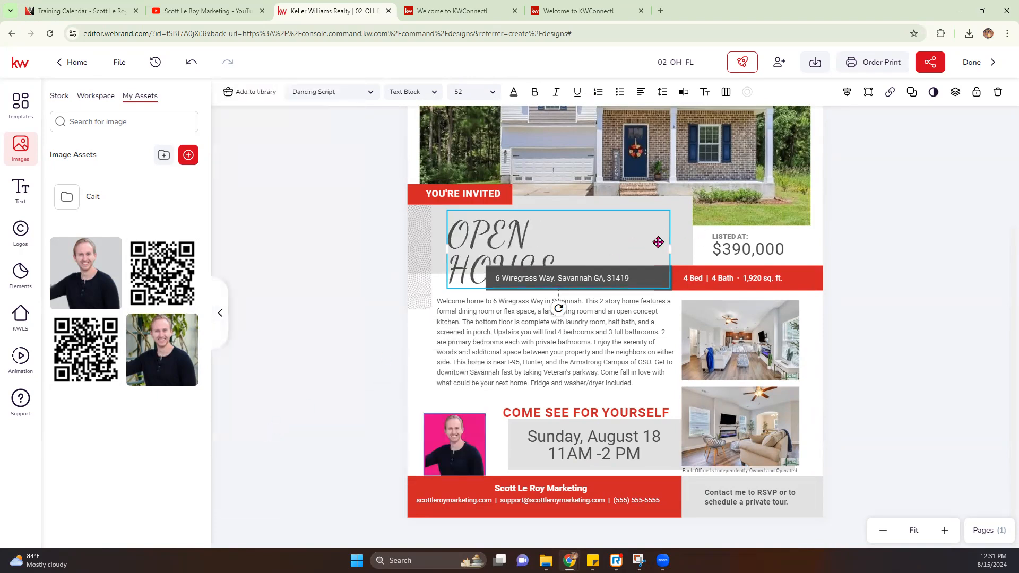
{"action": "left_click_drag", "start_coordinate": [671, 234], "coordinate": [676, 233]}
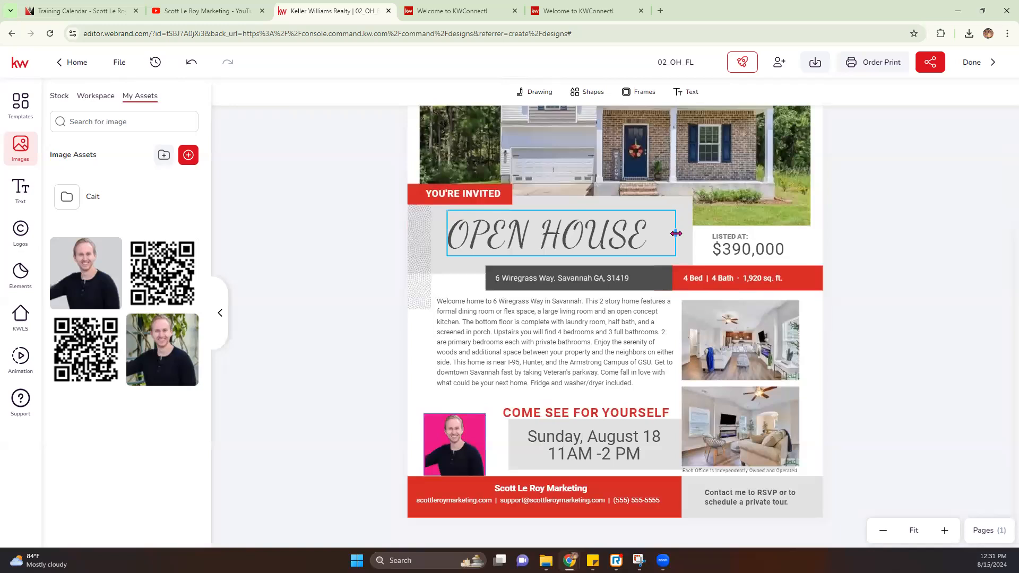
{"action": "left_click", "coordinate": [629, 204]}
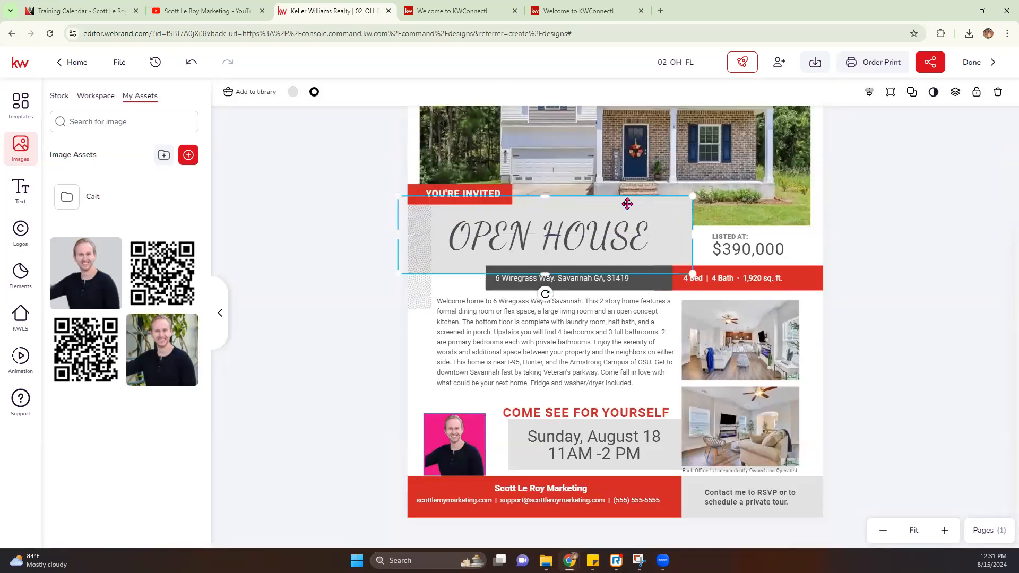
Step: Make the heading background light pink and the OPEN HOUSE text white
{"action": "left_click", "coordinate": [293, 91]}
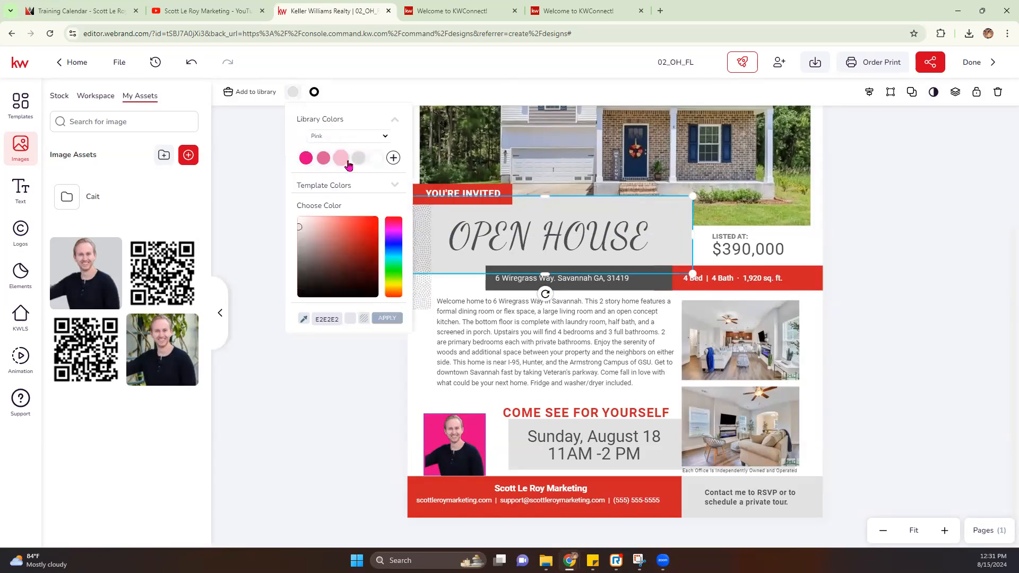
{"action": "left_click", "coordinate": [349, 162]}
{"action": "left_click", "coordinate": [499, 236]}
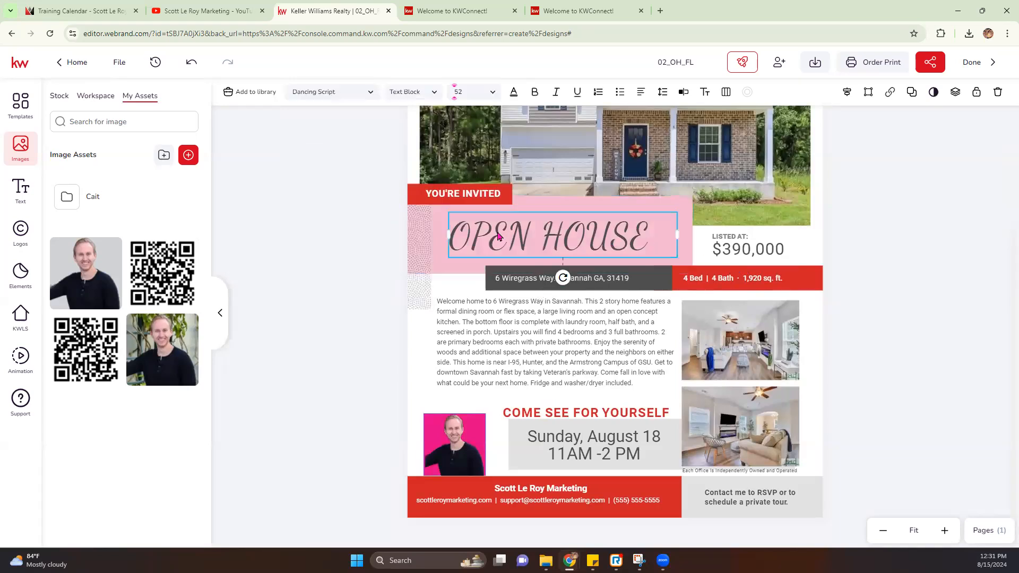
{"action": "left_click", "coordinate": [360, 94]}
{"action": "left_click", "coordinate": [514, 92]}
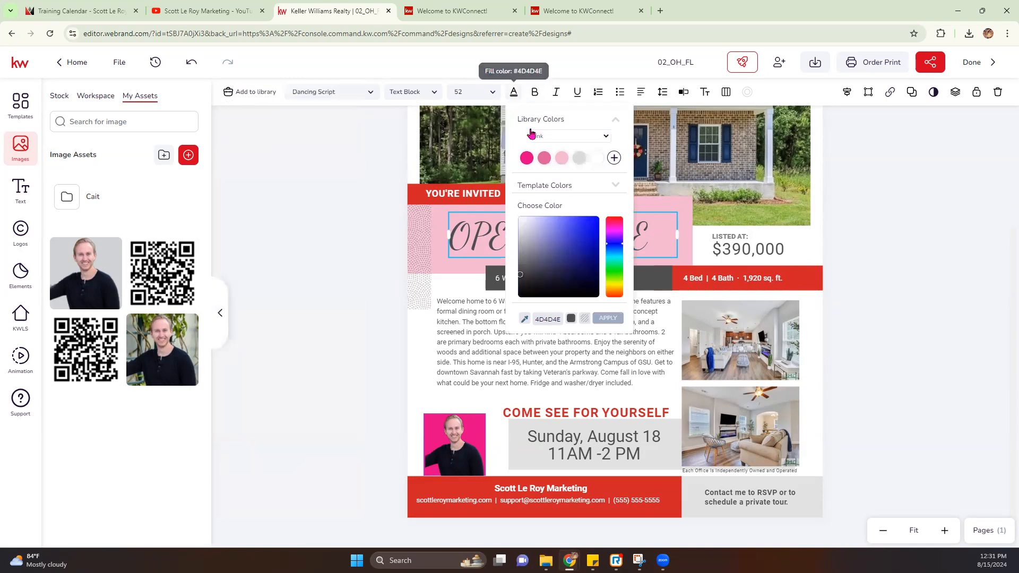
{"action": "left_click", "coordinate": [596, 158]}
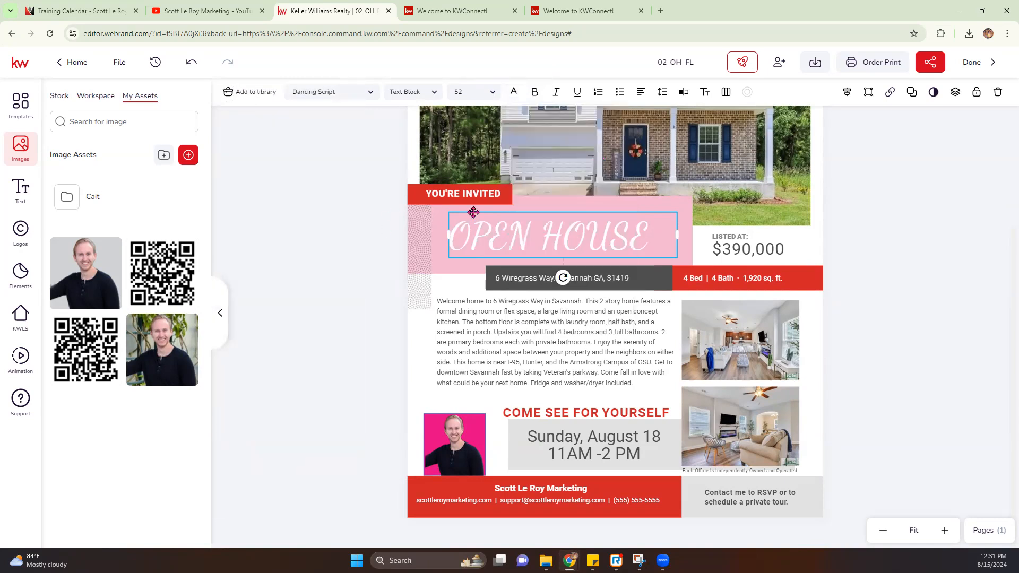
Step: Fill the YOU'RE INVITED box with pink and the 4 Bed bar with medium pink
{"action": "left_click", "coordinate": [410, 187]}
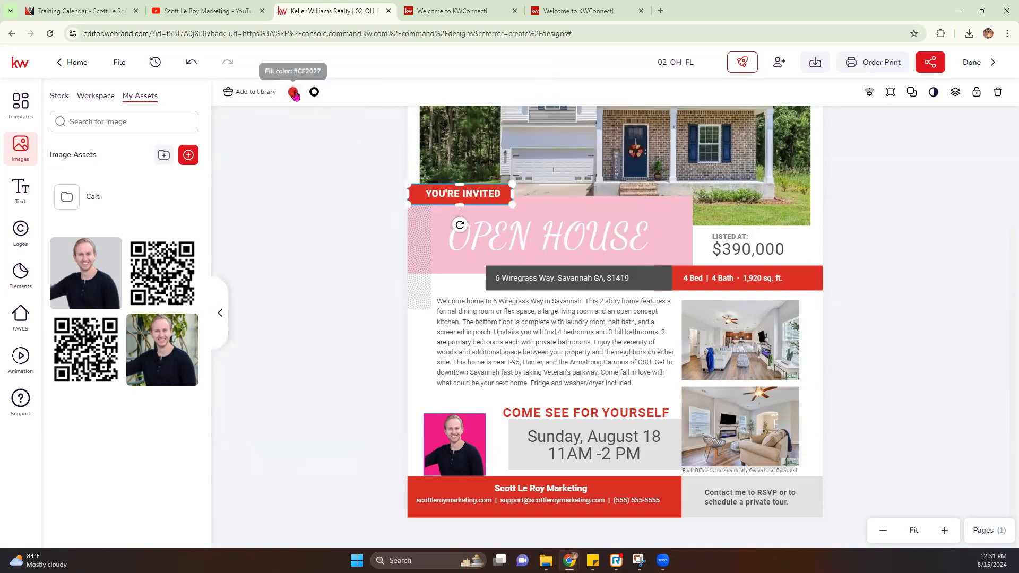
{"action": "left_click", "coordinate": [293, 92]}
{"action": "left_click", "coordinate": [305, 159]}
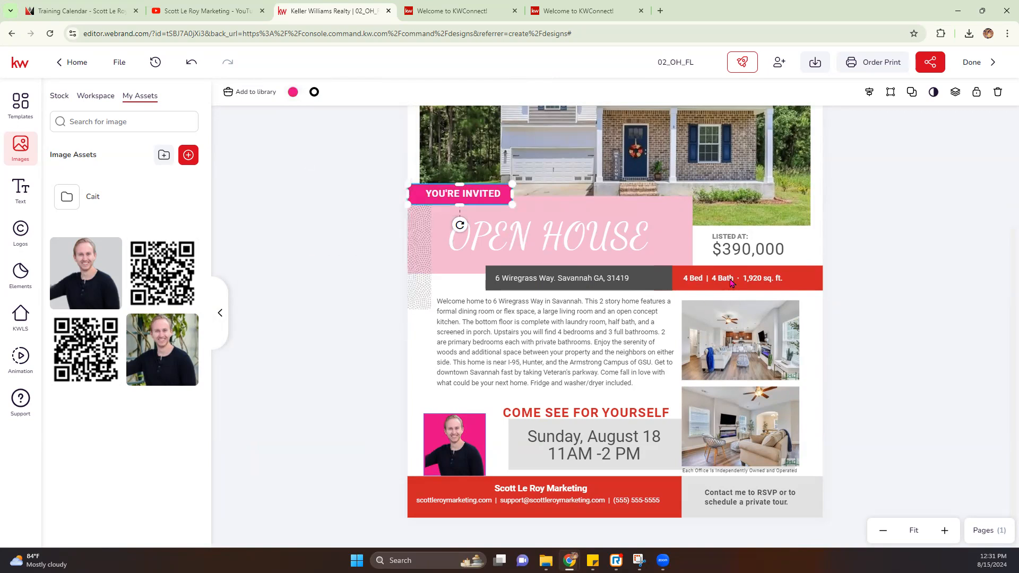
{"action": "left_click", "coordinate": [801, 272]}
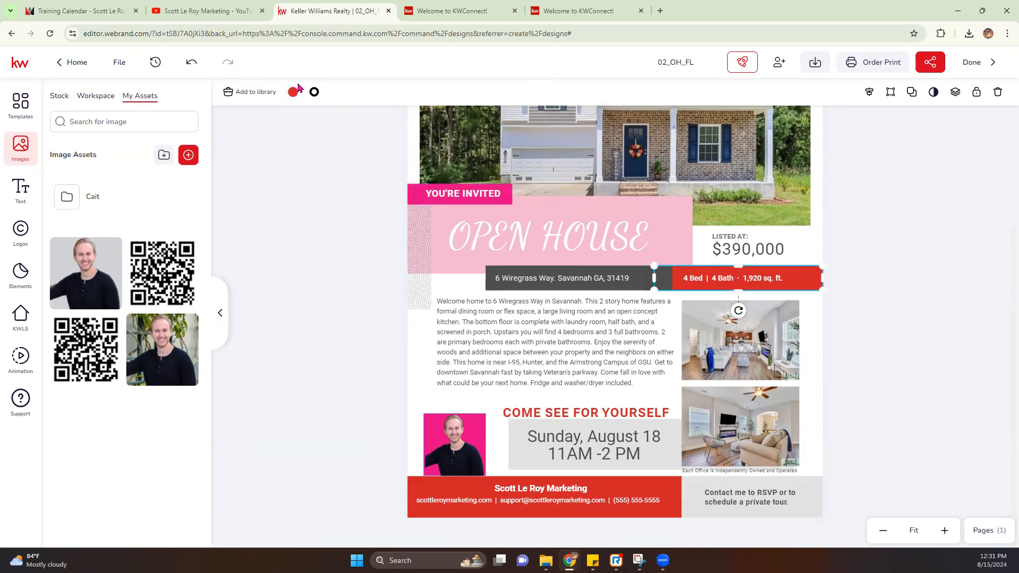
{"action": "left_click", "coordinate": [294, 91]}
{"action": "left_click", "coordinate": [324, 157]}
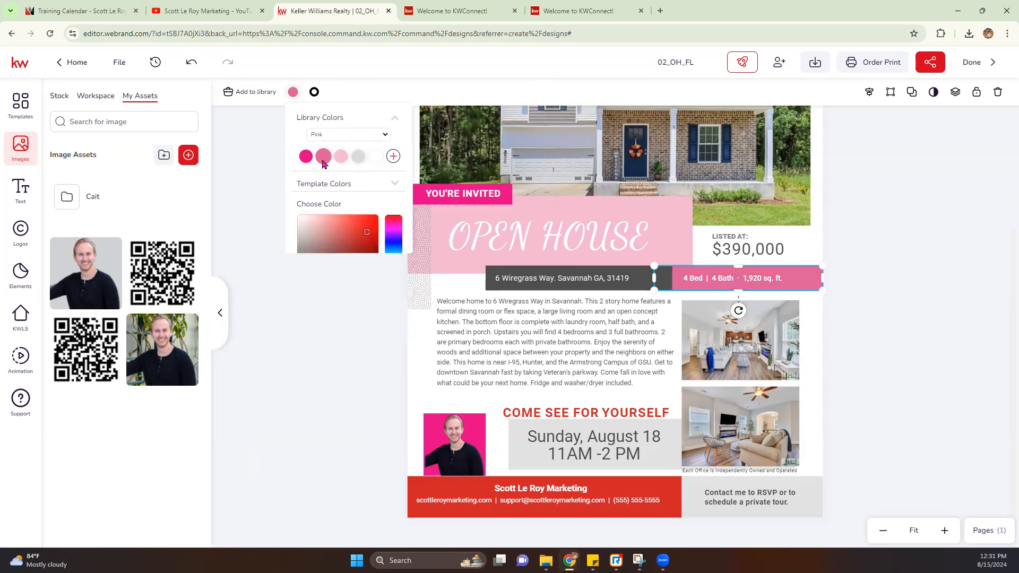
Step: Change the red footer bar to medium pink
{"action": "left_click", "coordinate": [671, 500]}
{"action": "left_click", "coordinate": [666, 487]}
{"action": "left_click", "coordinate": [293, 91]}
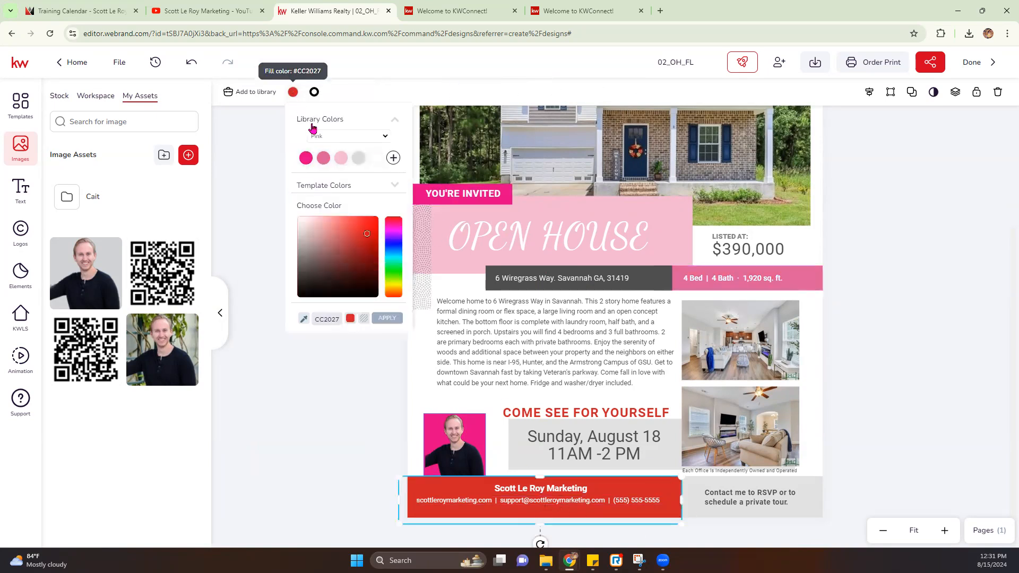
{"action": "left_click", "coordinate": [340, 158]}
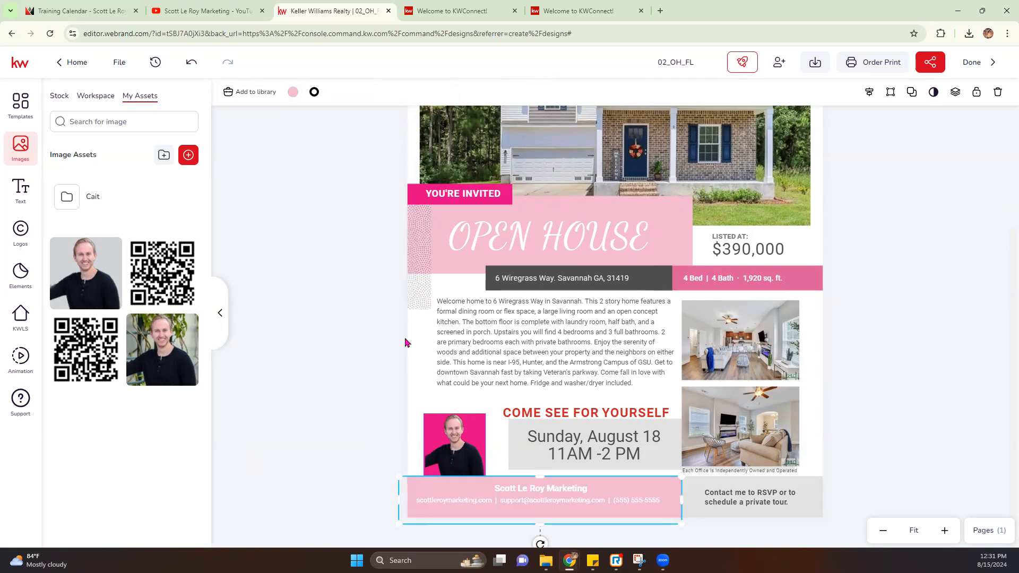
{"action": "left_click", "coordinate": [293, 92]}
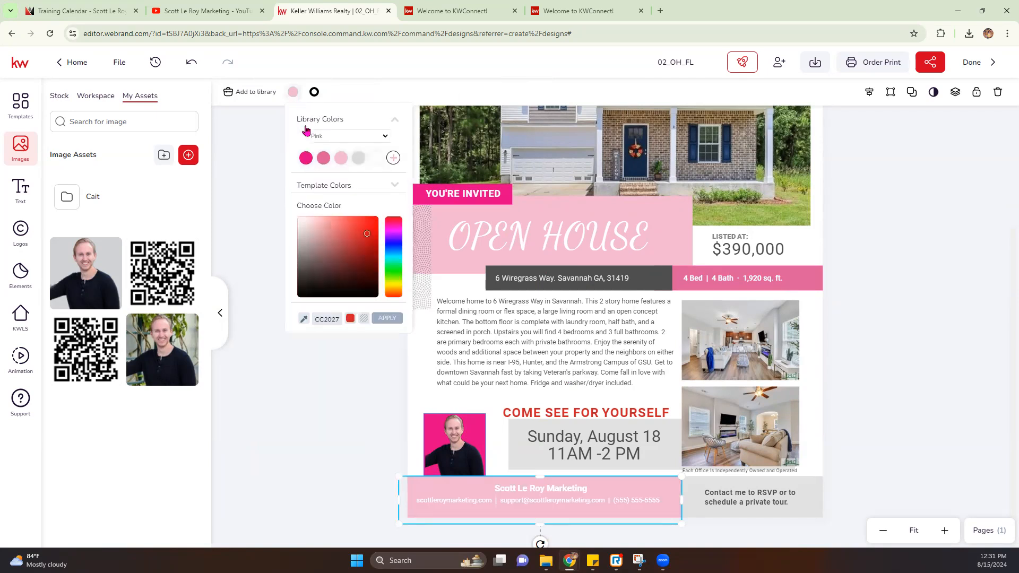
{"action": "left_click", "coordinate": [322, 158]}
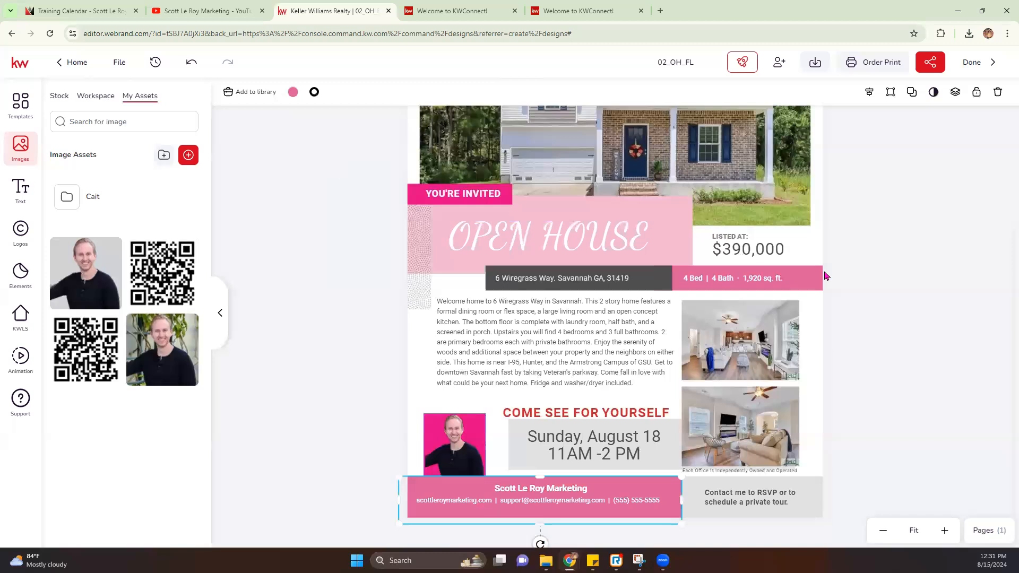
{"action": "left_click", "coordinate": [878, 288]}
{"action": "left_click", "coordinate": [481, 423]}
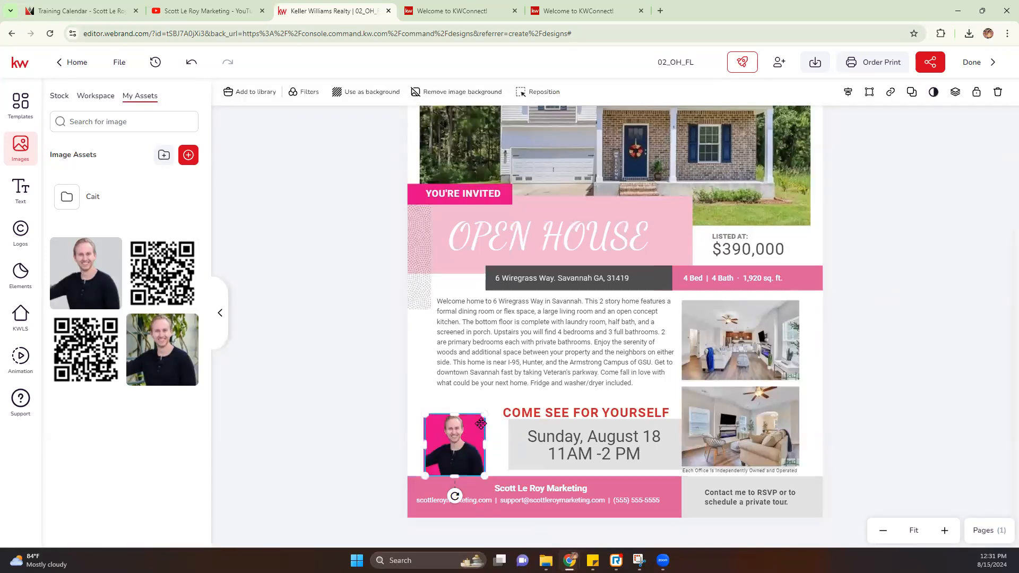
Step: Delete the pink backing square and the agent headshot from the lower left
{"action": "left_click_drag", "start_coordinate": [471, 435], "coordinate": [457, 438]}
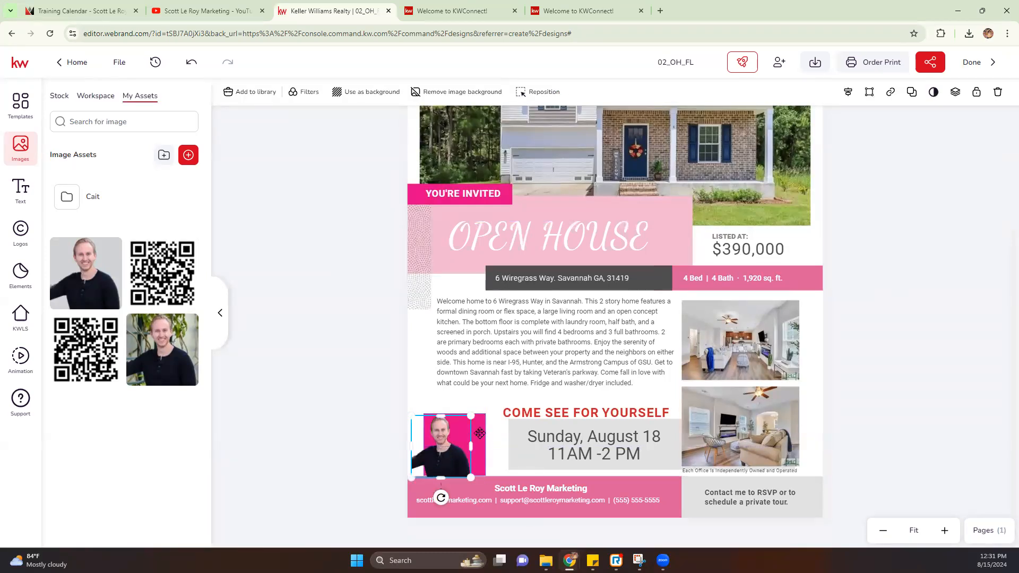
{"action": "left_click", "coordinate": [479, 432]}
{"action": "key", "text": "Delete"}
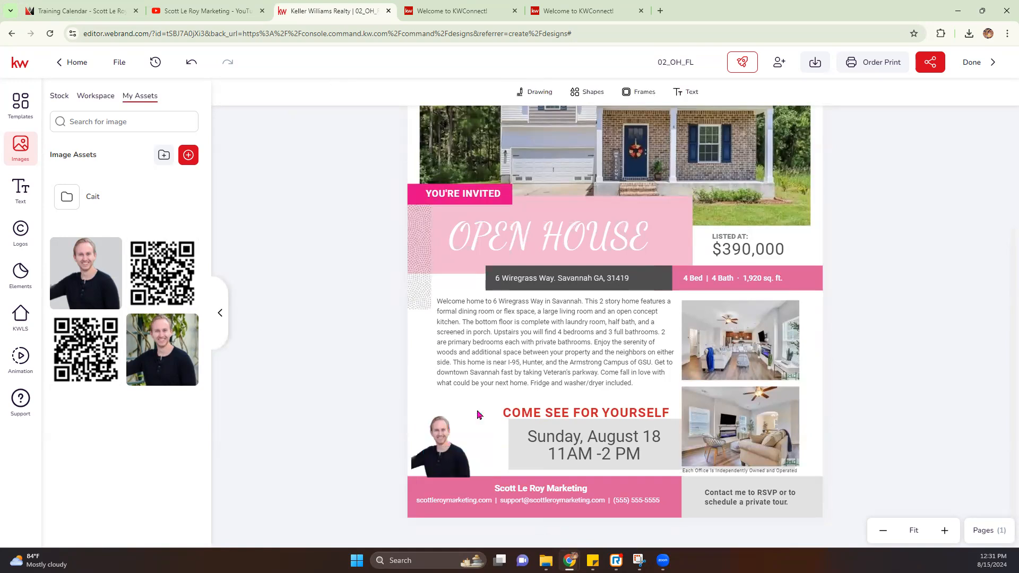
{"action": "left_click", "coordinate": [446, 450]}
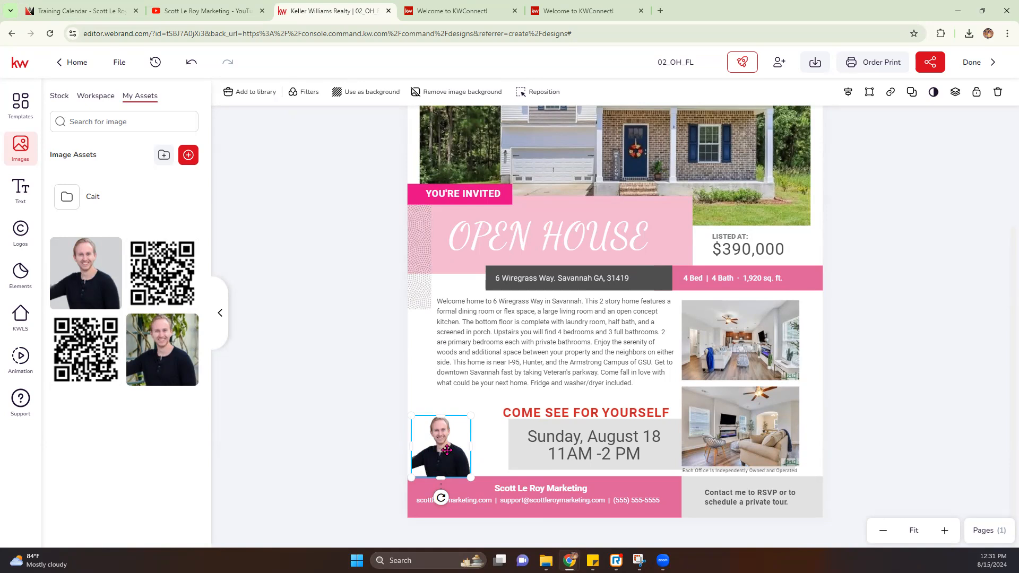
{"action": "key", "text": "Delete"}
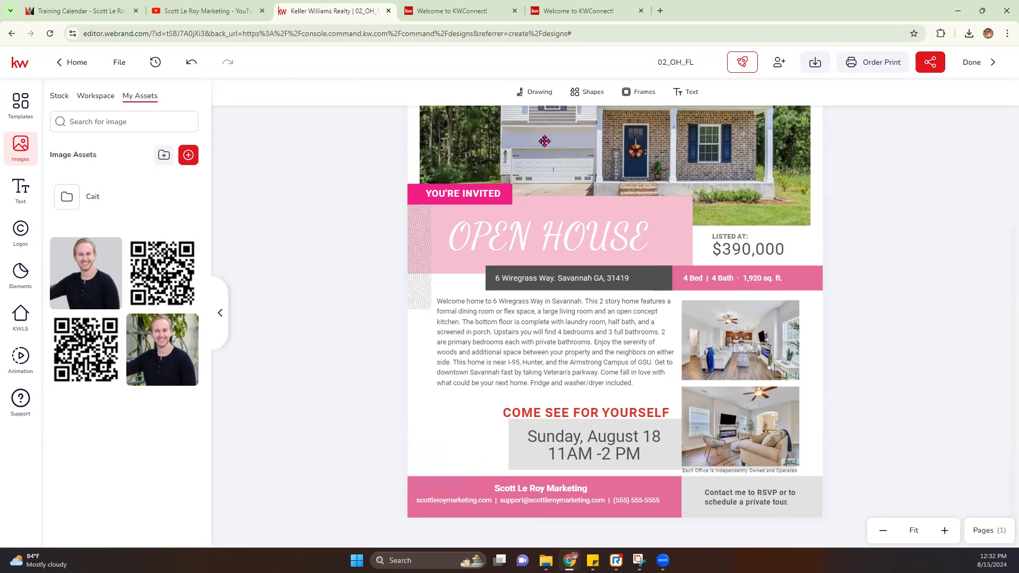
{"action": "scroll", "coordinate": [313, 216], "scroll_direction": "up", "scroll_amount": 3}
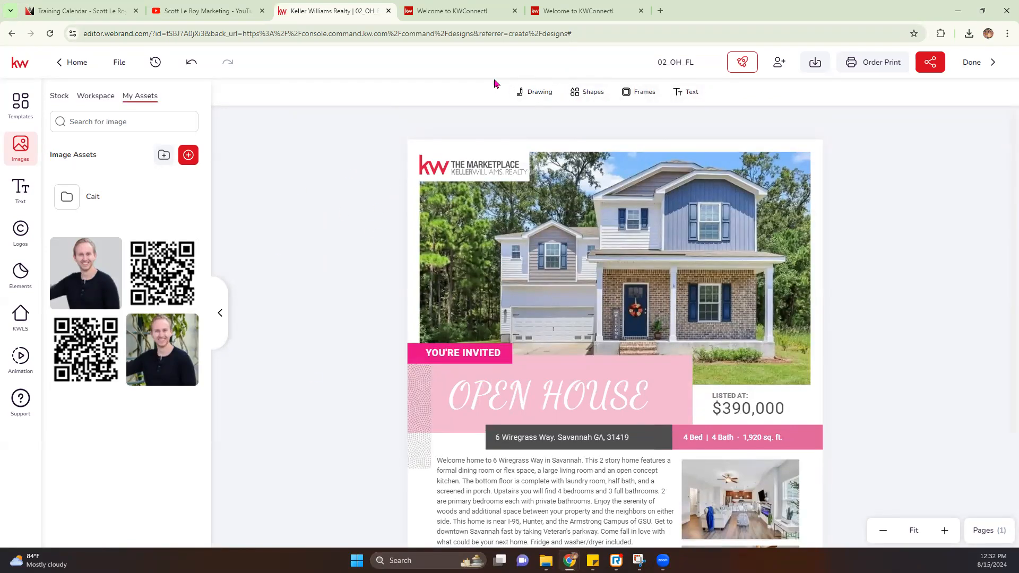
{"action": "left_click", "coordinate": [593, 190]}
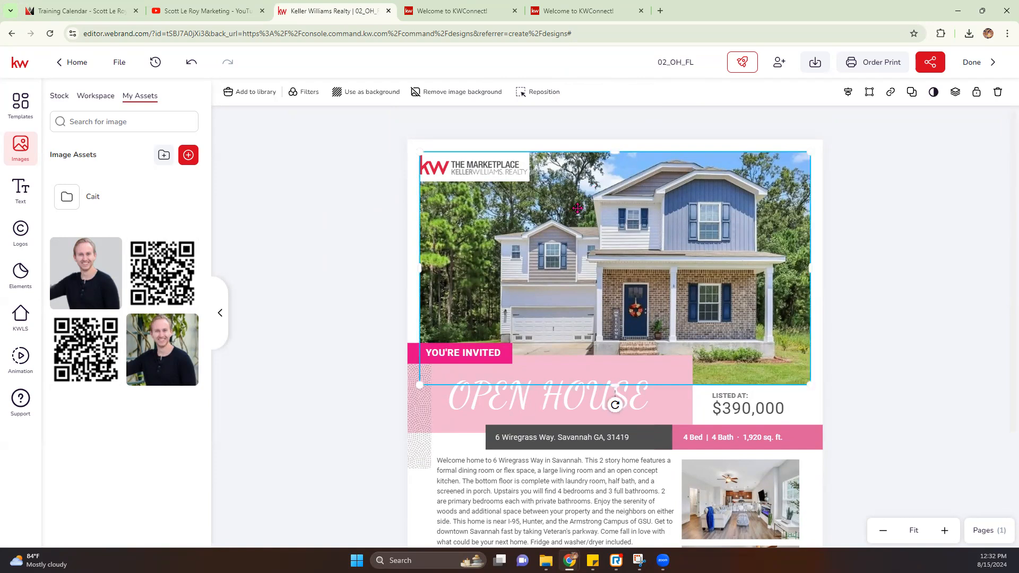
{"action": "left_click", "coordinate": [342, 194]}
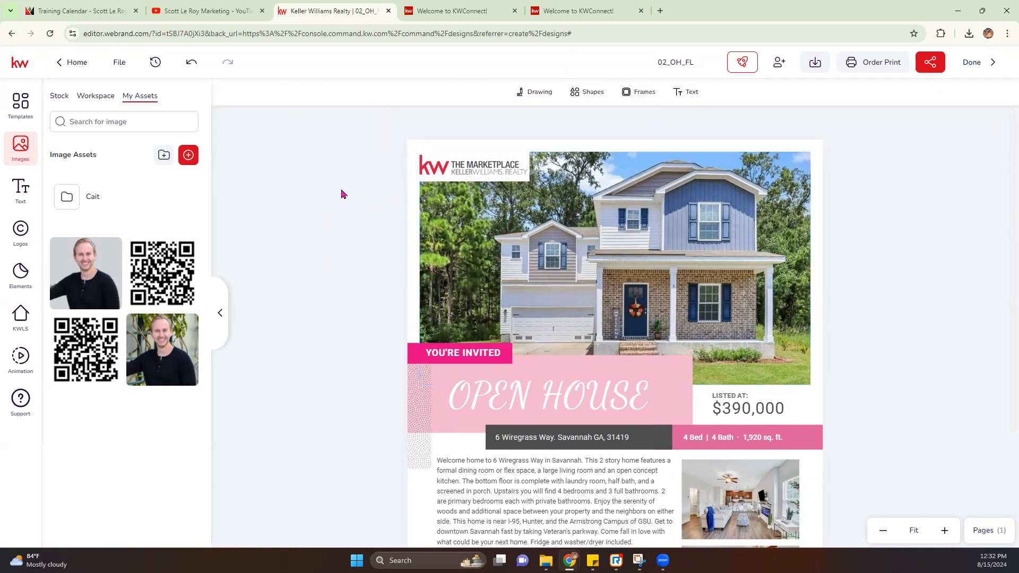
{"action": "left_click", "coordinate": [635, 94]}
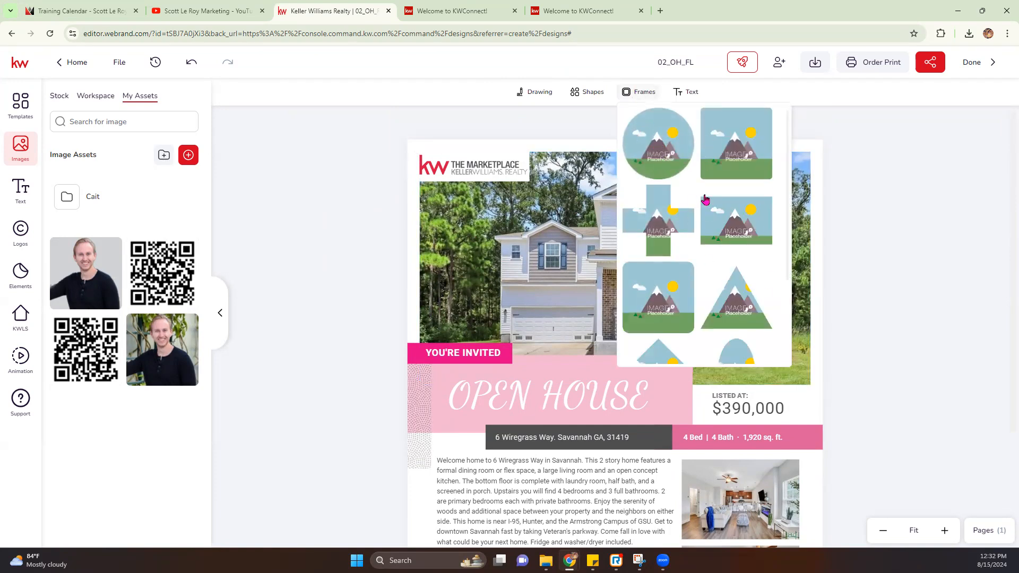
{"action": "scroll", "coordinate": [728, 244], "scroll_direction": "down", "scroll_amount": 3}
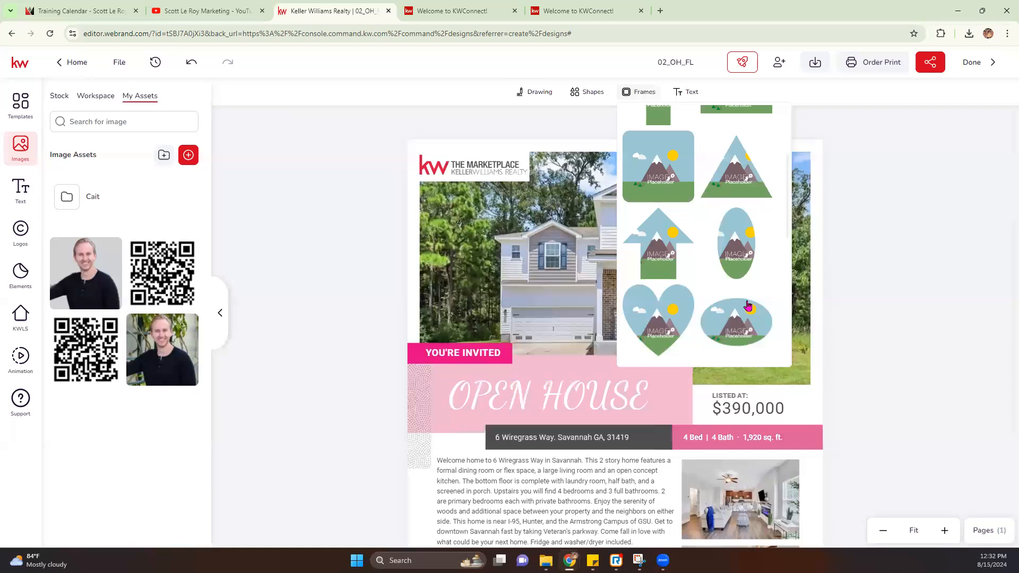
{"action": "left_click", "coordinate": [665, 338]}
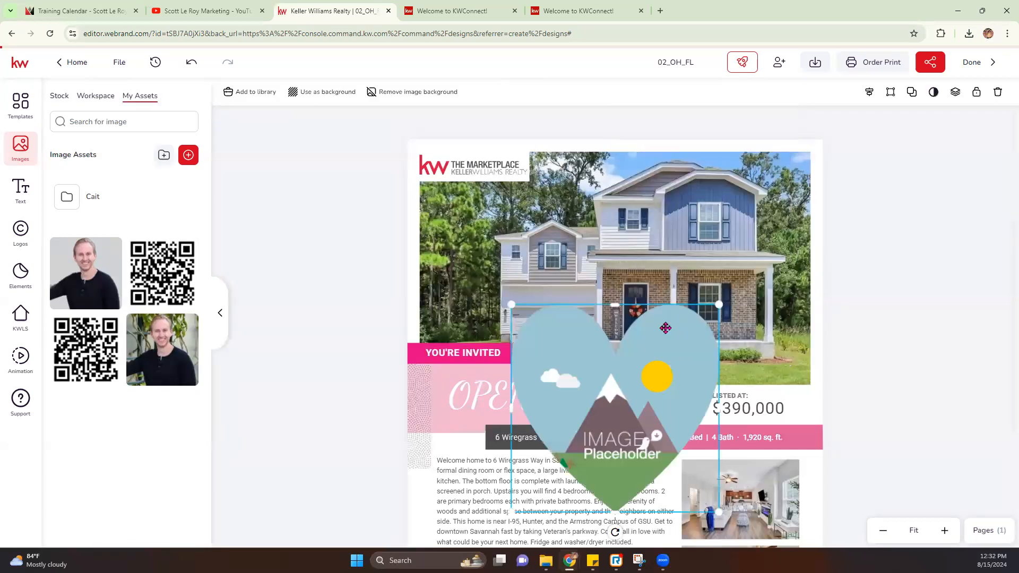
{"action": "scroll", "coordinate": [705, 351], "scroll_direction": "down", "scroll_amount": 2}
{"action": "scroll", "coordinate": [705, 351], "scroll_direction": "down", "scroll_amount": 1}
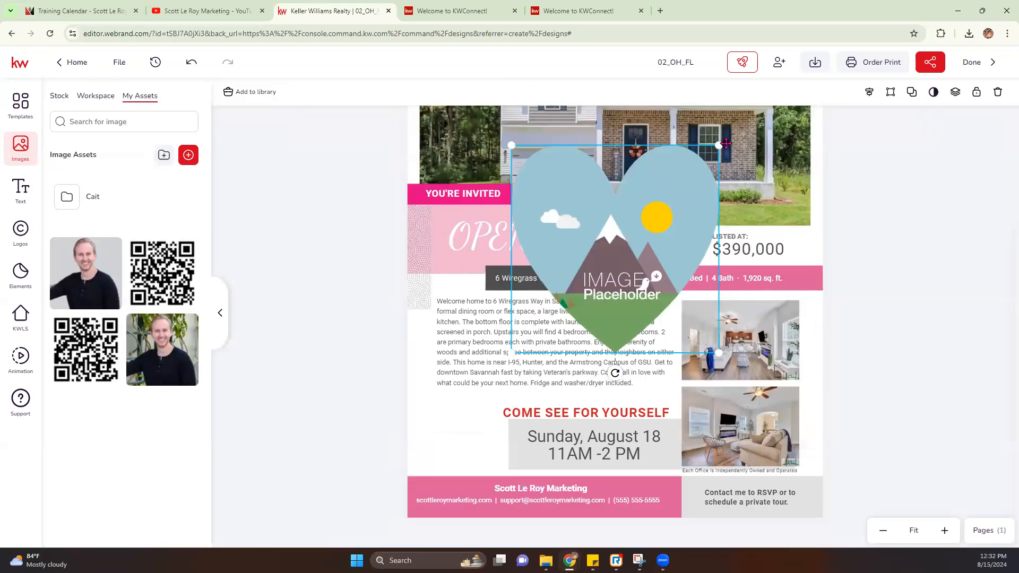
{"action": "left_click_drag", "start_coordinate": [719, 146], "coordinate": [667, 198]}
{"action": "left_click_drag", "start_coordinate": [633, 257], "coordinate": [519, 414]}
{"action": "left_click_drag", "start_coordinate": [396, 355], "coordinate": [441, 401]}
{"action": "left_click_drag", "start_coordinate": [503, 458], "coordinate": [464, 437]}
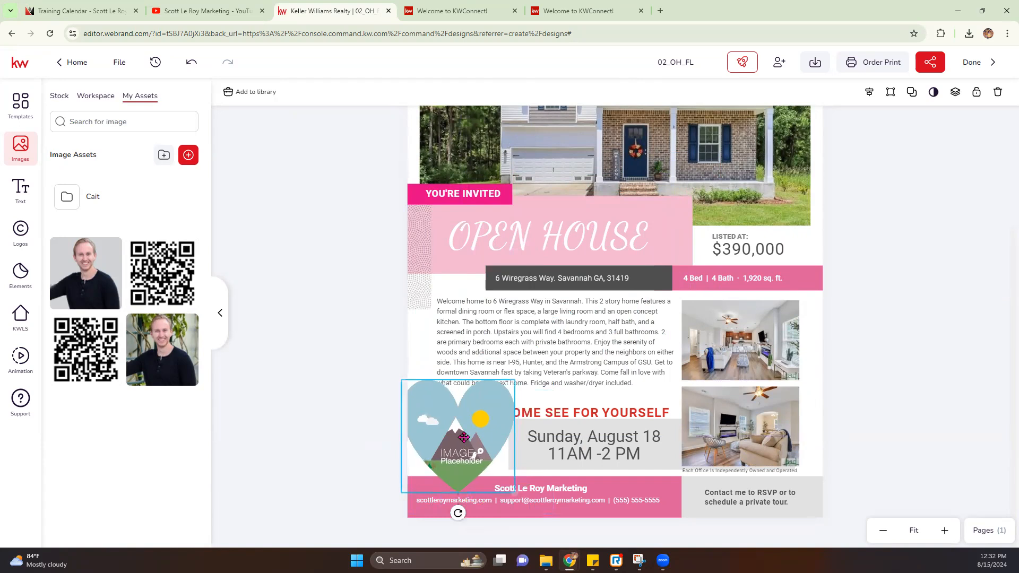
{"action": "left_click_drag", "start_coordinate": [402, 380], "coordinate": [423, 401]}
{"action": "mouse_move", "coordinate": [458, 435]}
{"action": "left_mouse_down"}
{"action": "mouse_move", "coordinate": [445, 425]}
{"action": "mouse_move", "coordinate": [448, 438]}
{"action": "left_mouse_up"}
{"action": "left_click", "coordinate": [170, 327]}
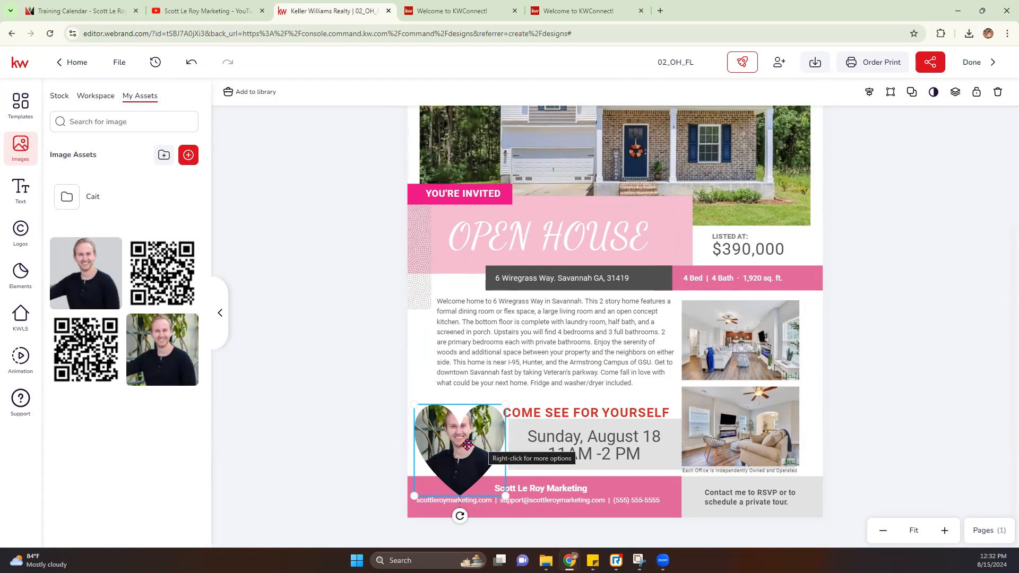
{"action": "key", "text": "Delete"}
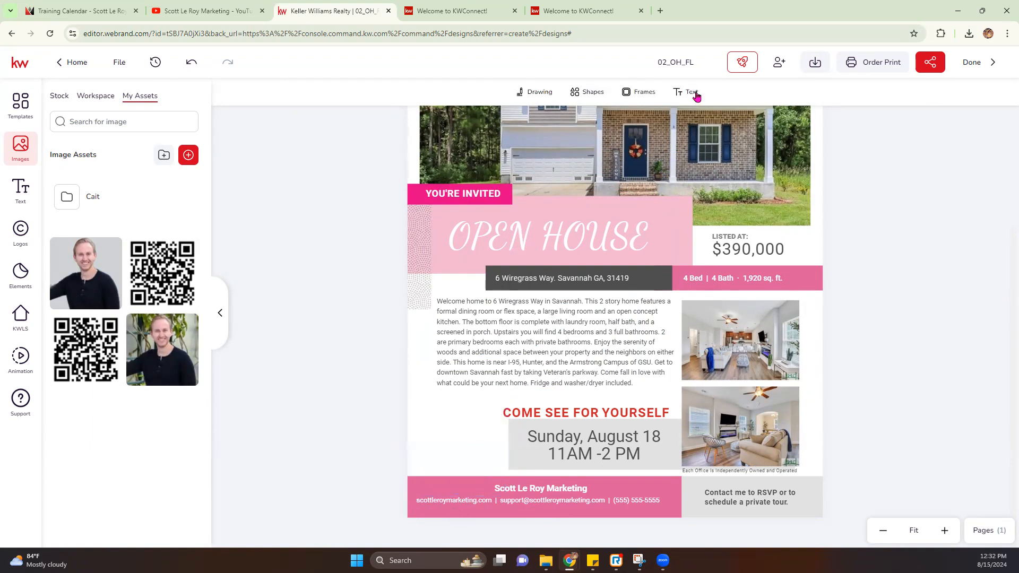
Step: Add a small circular photo frame at the lower left, just above the pink footer
{"action": "left_click", "coordinate": [638, 93]}
{"action": "left_click", "coordinate": [665, 154]}
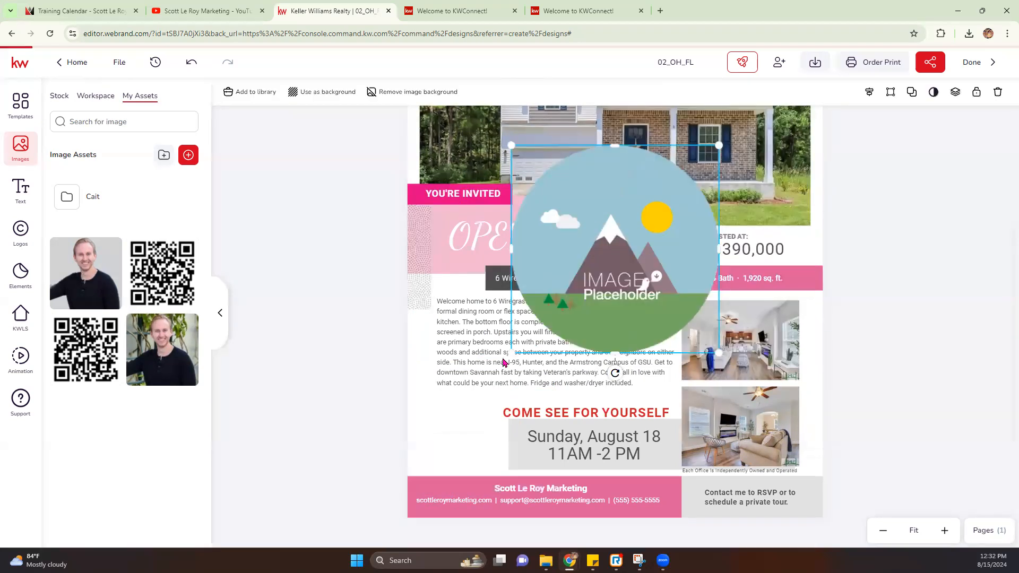
{"action": "left_click_drag", "start_coordinate": [708, 155], "coordinate": [648, 221]}
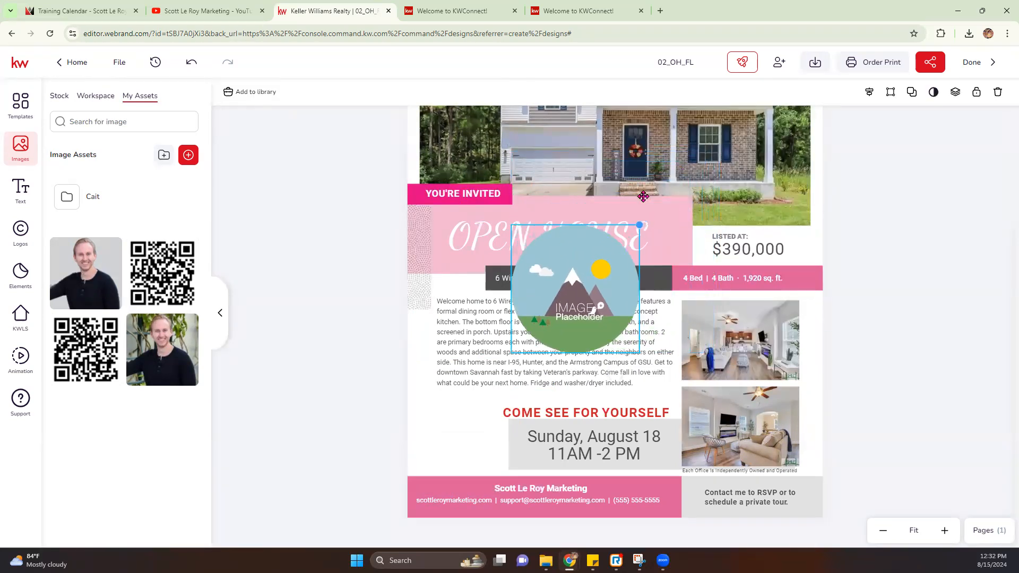
{"action": "left_click_drag", "start_coordinate": [505, 230], "coordinate": [431, 415]}
{"action": "left_click_drag", "start_coordinate": [467, 456], "coordinate": [452, 437]}
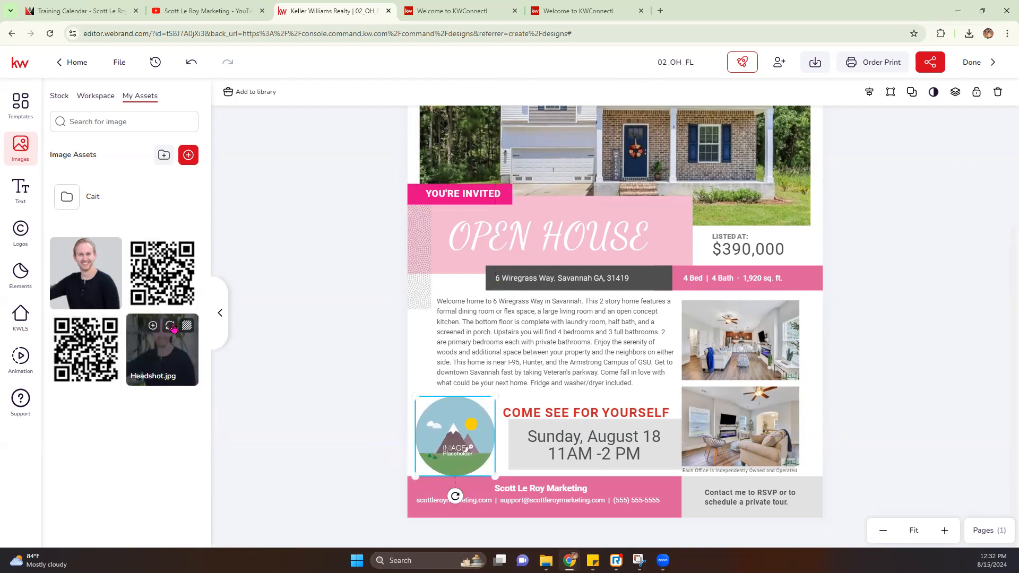
Step: Fill the circle with Headshot.jpg, enlarged and centred on the agent's face
{"action": "left_click", "coordinate": [172, 326]}
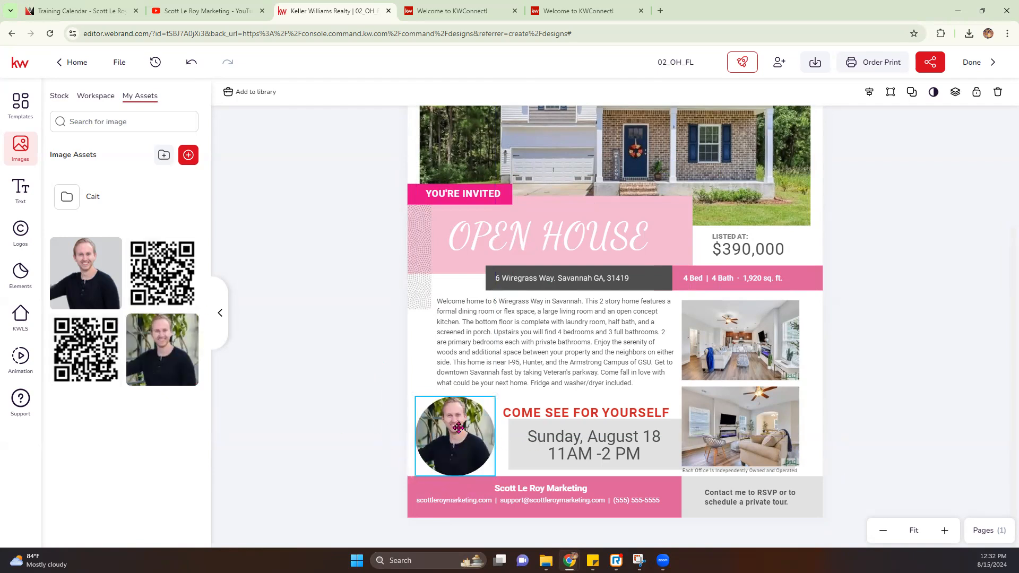
{"action": "double_click", "coordinate": [459, 427]}
{"action": "left_click_drag", "start_coordinate": [495, 392], "coordinate": [506, 381]}
{"action": "left_click_drag", "start_coordinate": [474, 418], "coordinate": [470, 430]}
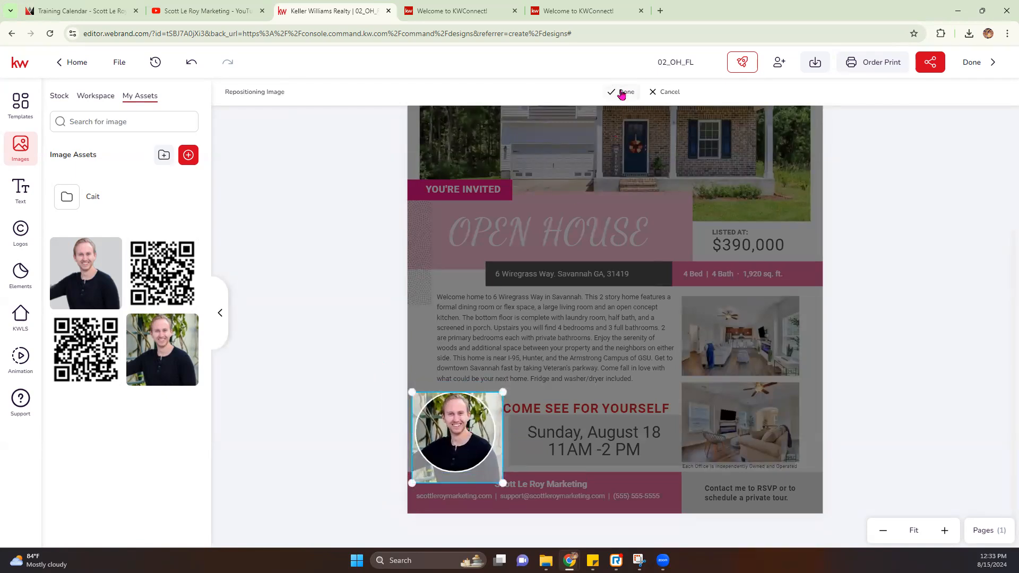
{"action": "left_click", "coordinate": [622, 94]}
{"action": "scroll", "coordinate": [540, 438], "scroll_direction": "down", "scroll_amount": 3}
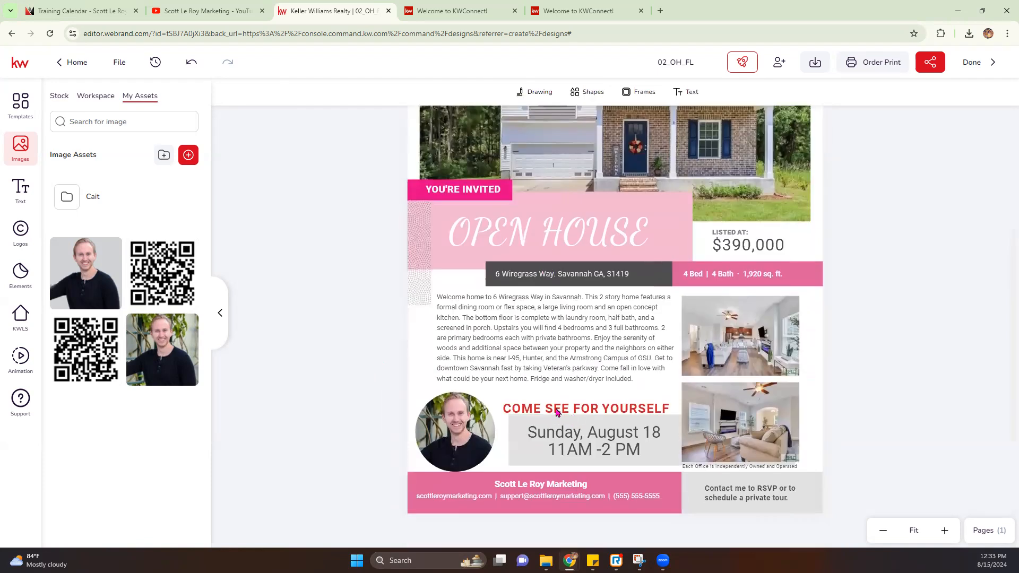
Step: Make COME SEE FOR YOURSELF pink text in the Dancing Script font
{"action": "left_click", "coordinate": [557, 413]}
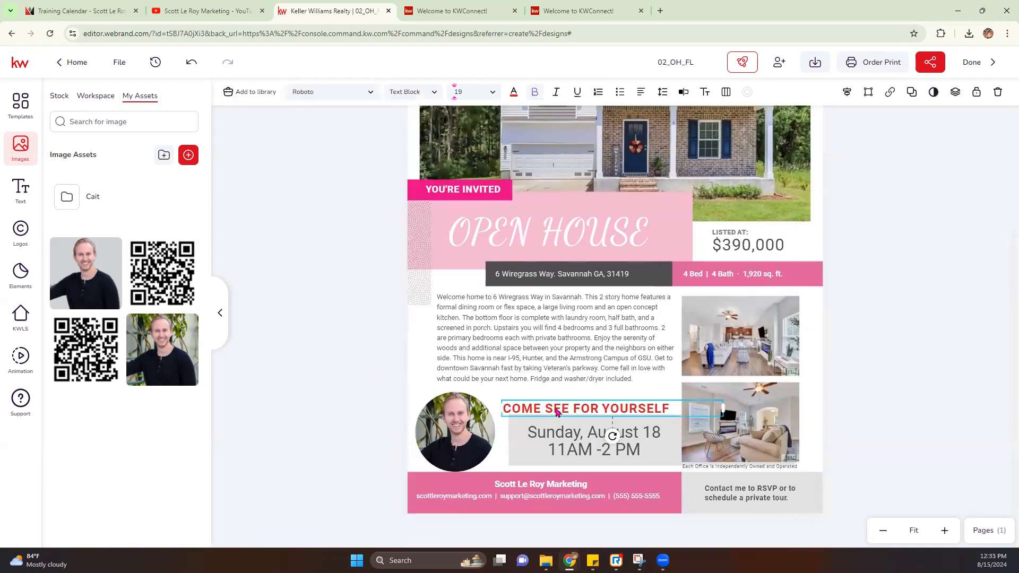
{"action": "left_click", "coordinate": [517, 97]}
{"action": "left_click", "coordinate": [528, 159]}
{"action": "left_click", "coordinate": [359, 99]}
{"action": "left_click", "coordinate": [422, 95]}
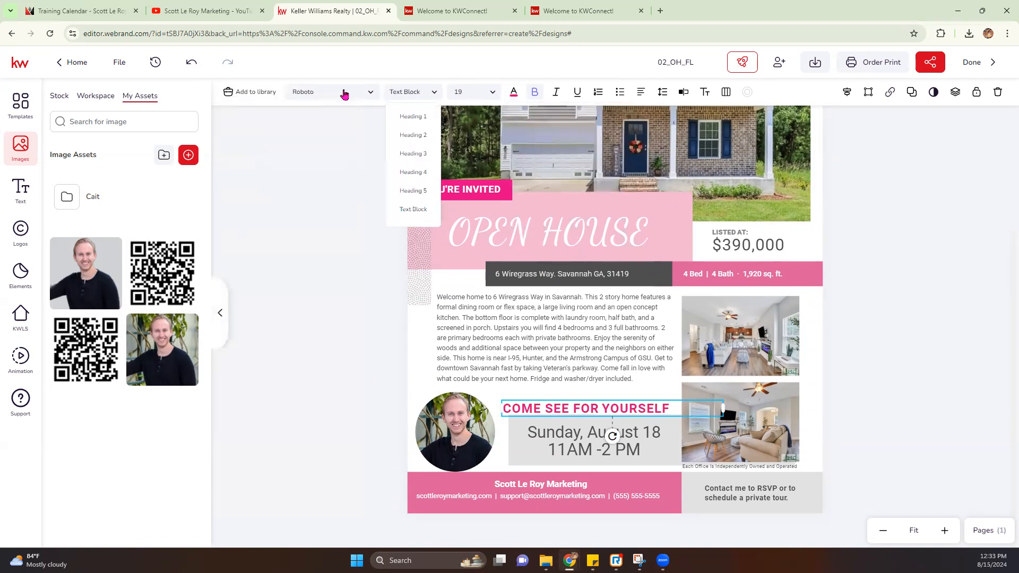
{"action": "left_click", "coordinate": [344, 95]}
{"action": "left_click", "coordinate": [287, 174]}
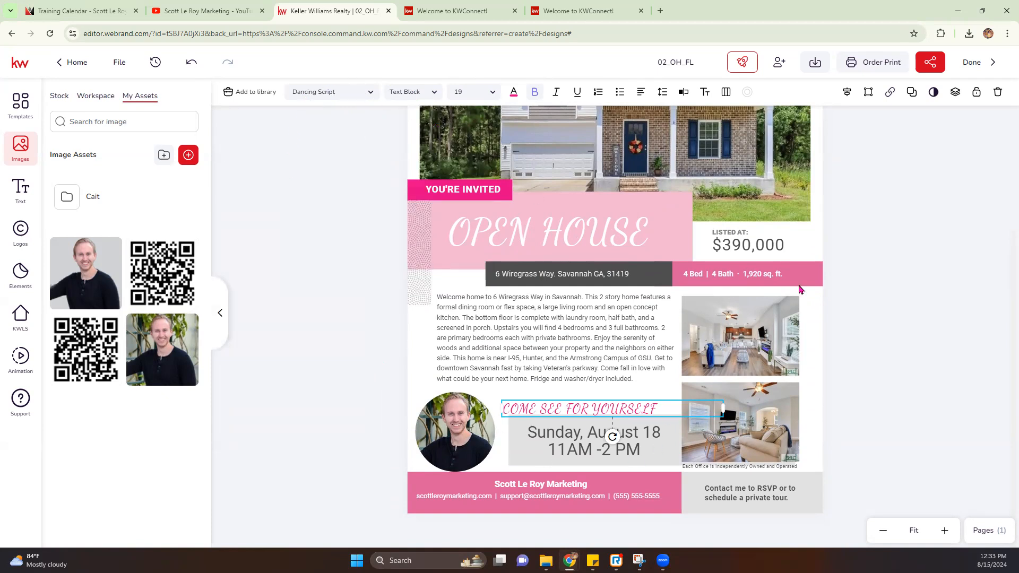
Step: Drag the dotted pattern beside OPEN HOUSE to the left
{"action": "scroll", "coordinate": [645, 249], "scroll_direction": "up", "scroll_amount": 3}
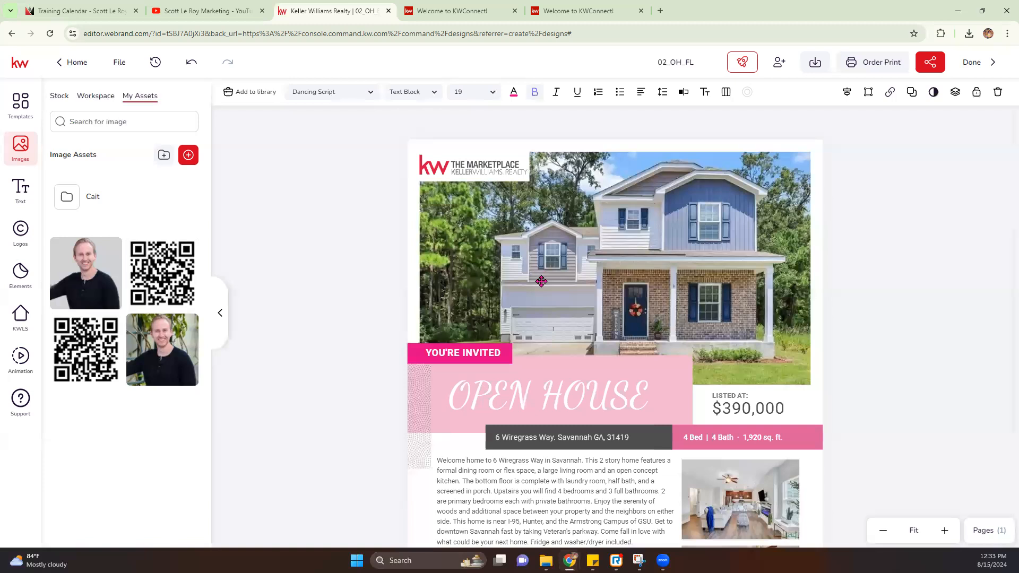
{"action": "scroll", "coordinate": [543, 282], "scroll_direction": "down", "scroll_amount": 3}
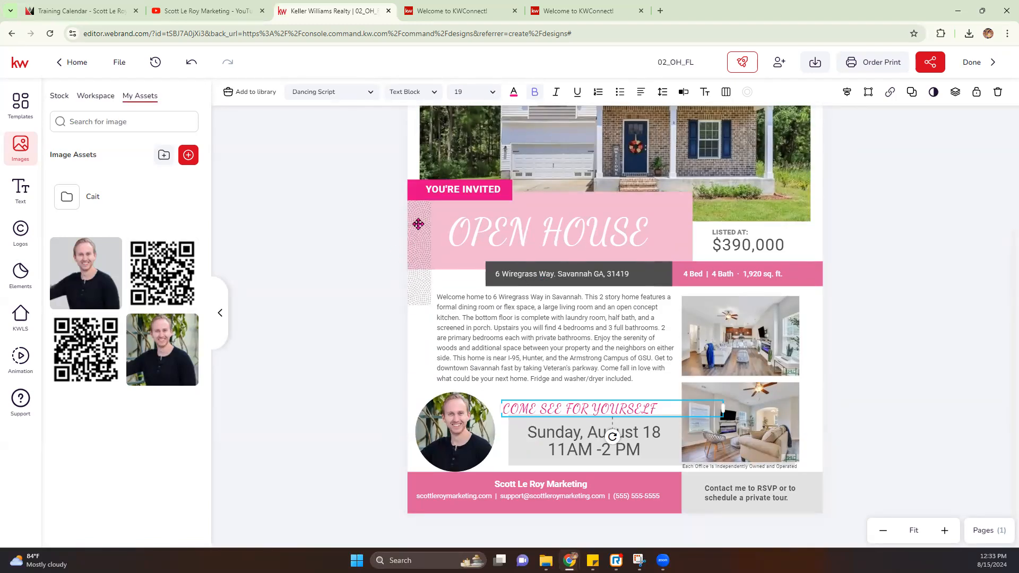
{"action": "left_click_drag", "start_coordinate": [466, 247], "coordinate": [422, 245]}
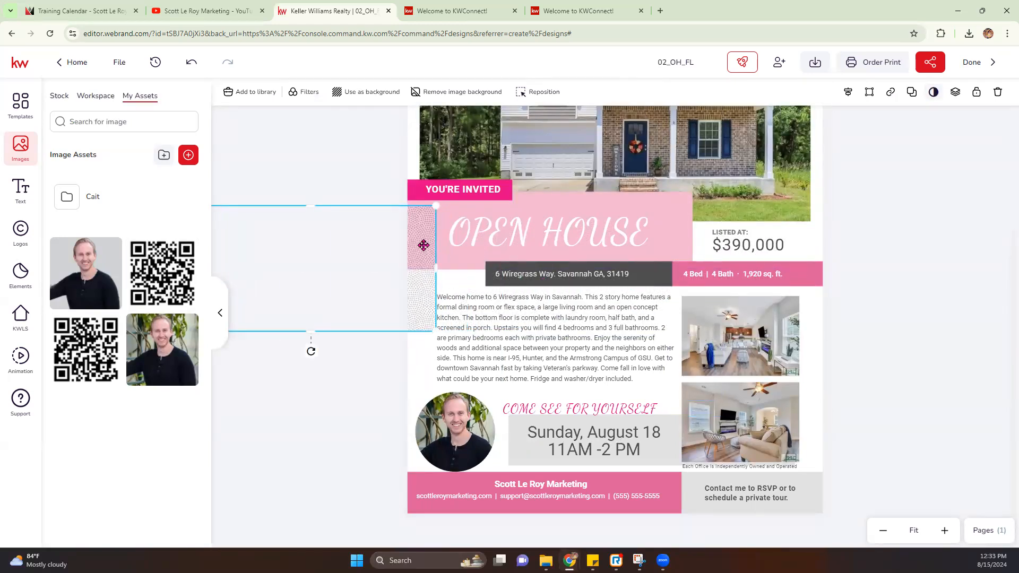
Step: Delete the dotted pattern beside OPEN HOUSE
{"action": "key", "text": "Delete"}
{"action": "scroll", "coordinate": [609, 356], "scroll_direction": "up", "scroll_amount": 3}
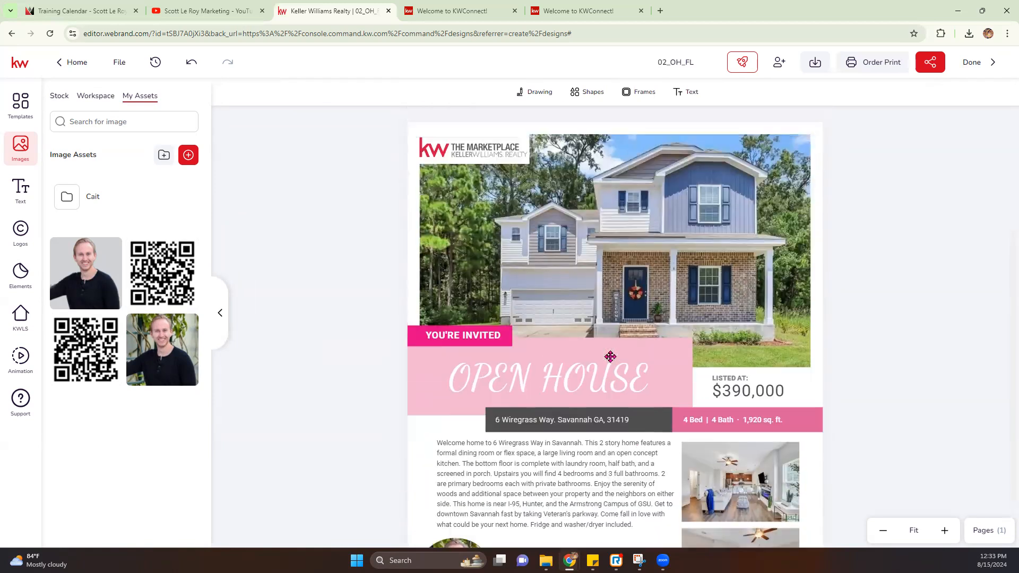
{"action": "scroll", "coordinate": [616, 366], "scroll_direction": "down", "scroll_amount": 3}
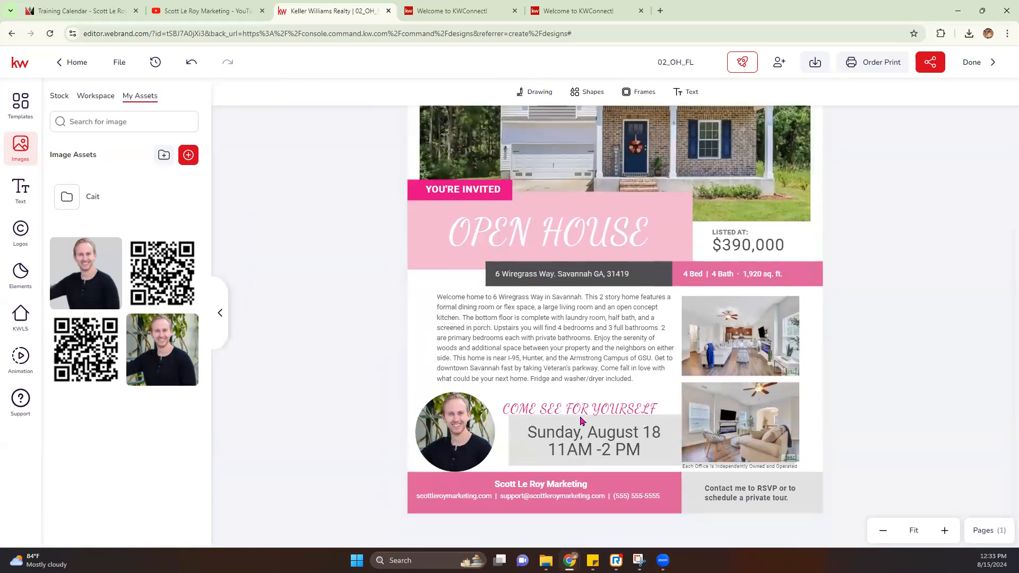
{"action": "scroll", "coordinate": [589, 370], "scroll_direction": "up", "scroll_amount": 3}
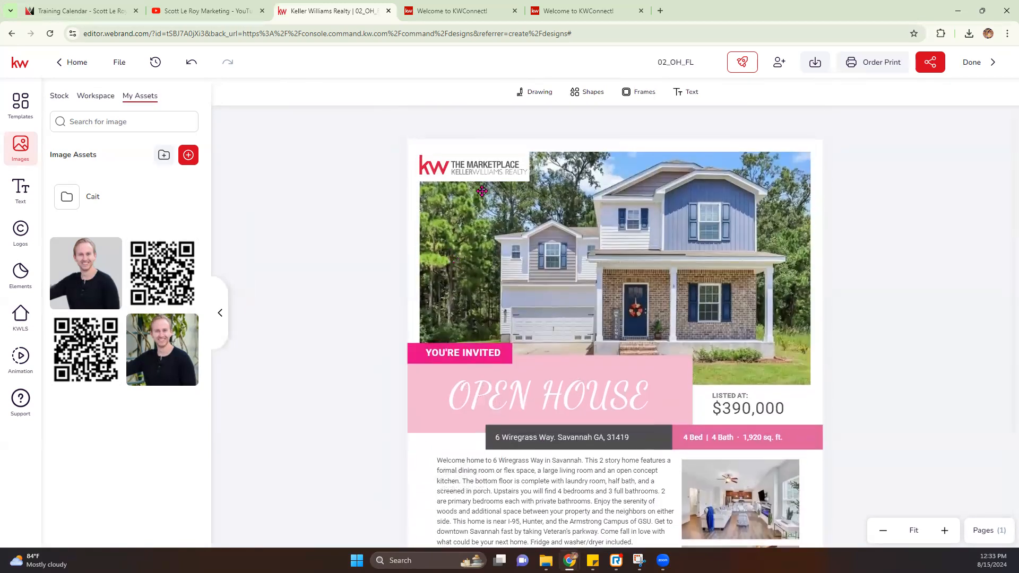
Step: Replace the header logo with the grey Keller Williams Marketplace logo
{"action": "left_click", "coordinate": [484, 169]}
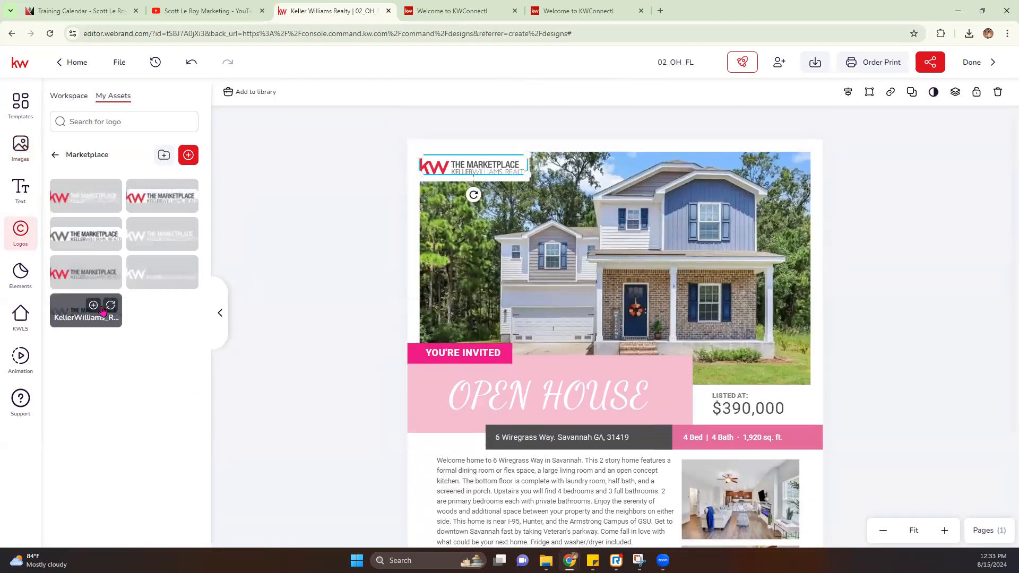
{"action": "left_click", "coordinate": [111, 305]}
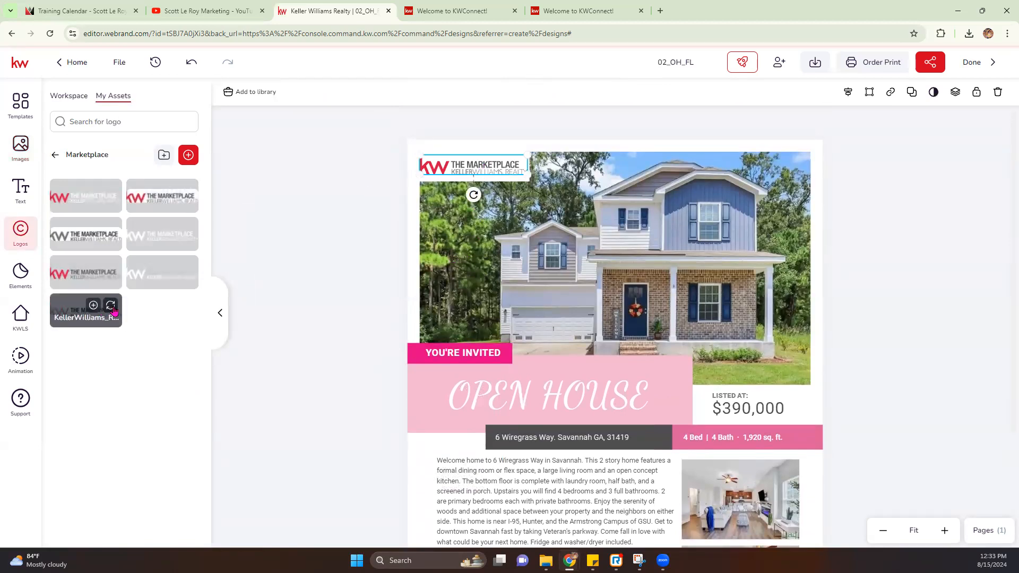
{"action": "left_click", "coordinate": [876, 237]}
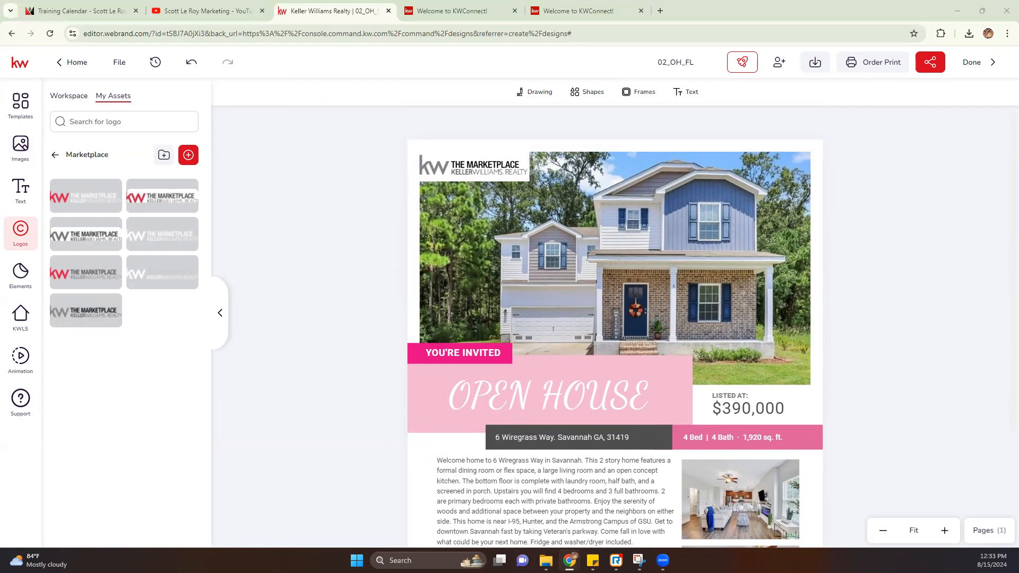
{"action": "scroll", "coordinate": [331, 139], "scroll_direction": "down", "scroll_amount": 4}
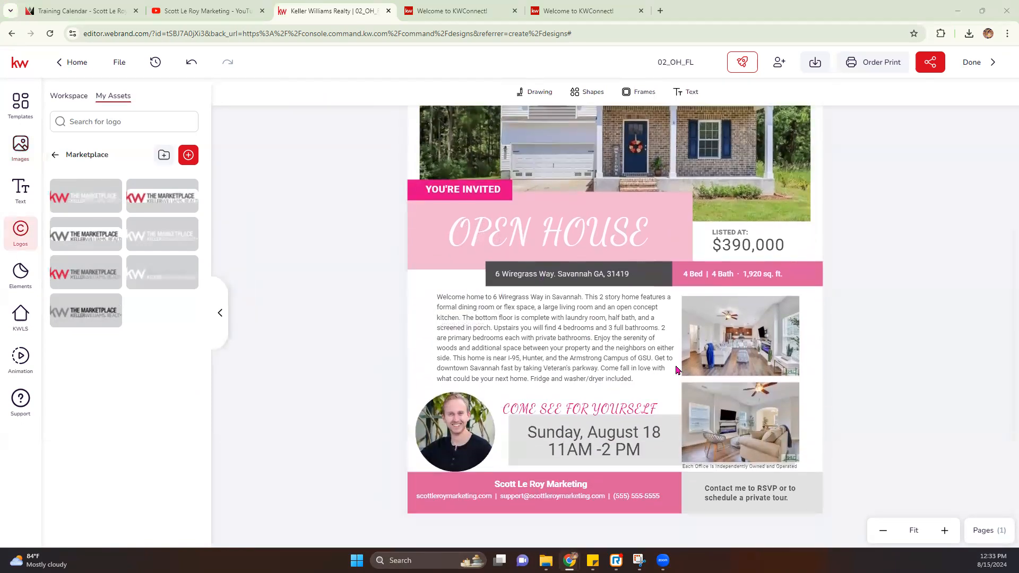
{"action": "scroll", "coordinate": [868, 366], "scroll_direction": "up", "scroll_amount": 4}
{"action": "scroll", "coordinate": [870, 367], "scroll_direction": "down", "scroll_amount": 3}
{"action": "scroll", "coordinate": [674, 352], "scroll_direction": "up", "scroll_amount": 1}
{"action": "scroll", "coordinate": [677, 361], "scroll_direction": "down", "scroll_amount": 1}
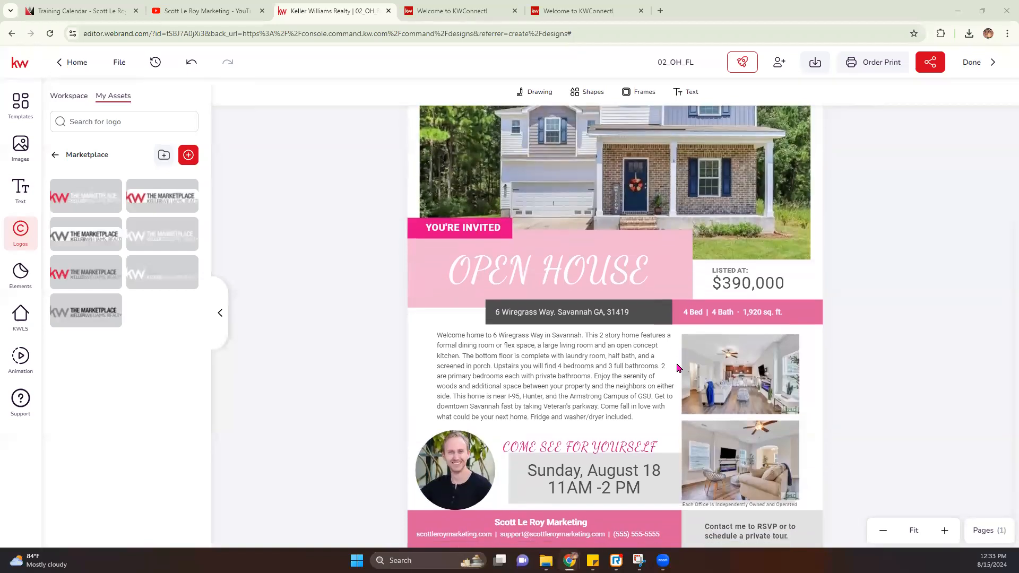
{"action": "scroll", "coordinate": [394, 325], "scroll_direction": "up", "scroll_amount": 1}
{"action": "scroll", "coordinate": [394, 325], "scroll_direction": "up", "scroll_amount": 1}
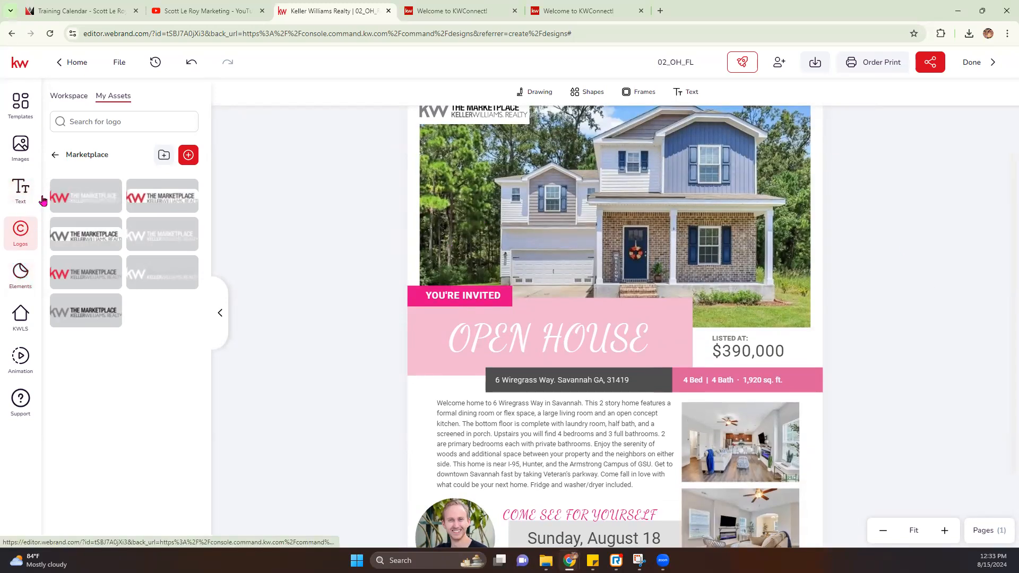
Step: Add the saved screenshot logo from My Assets and delete the Cait's Castle logo
{"action": "left_click", "coordinate": [56, 155]}
{"action": "scroll", "coordinate": [96, 345], "scroll_direction": "down", "scroll_amount": 9}
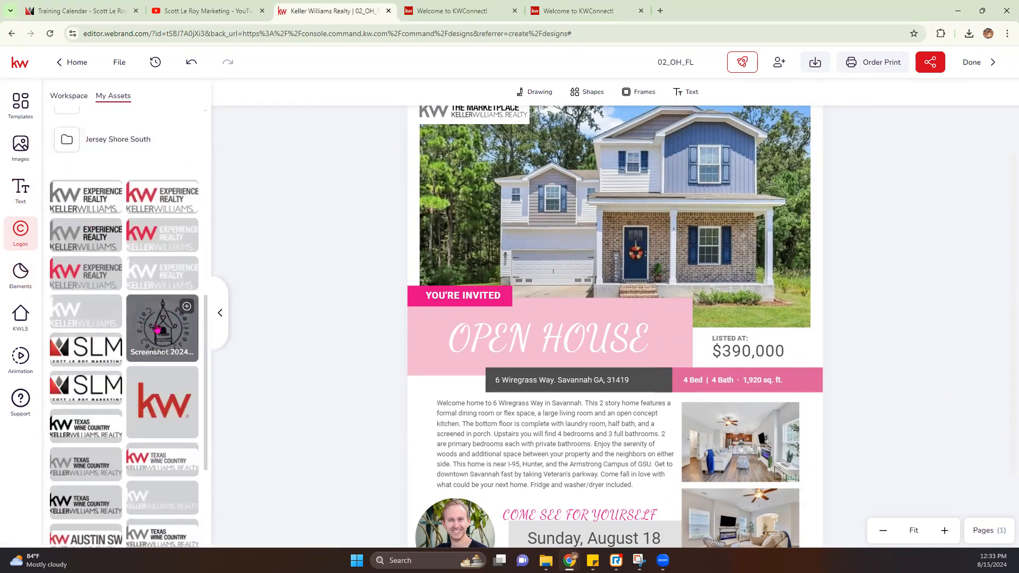
{"action": "left_click", "coordinate": [157, 328]}
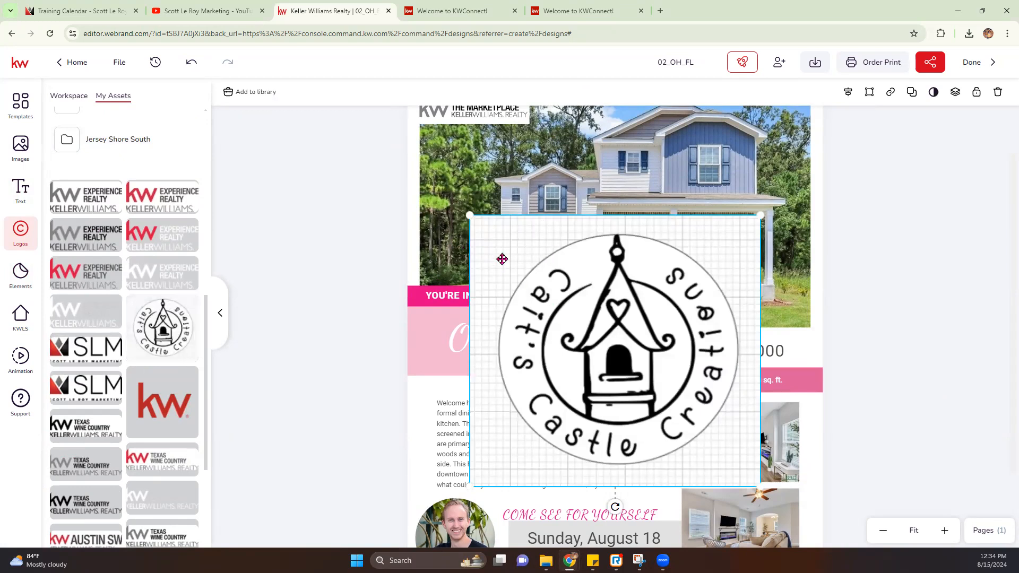
{"action": "key", "text": "Delete"}
{"action": "mouse_move", "coordinate": [187, 313]}
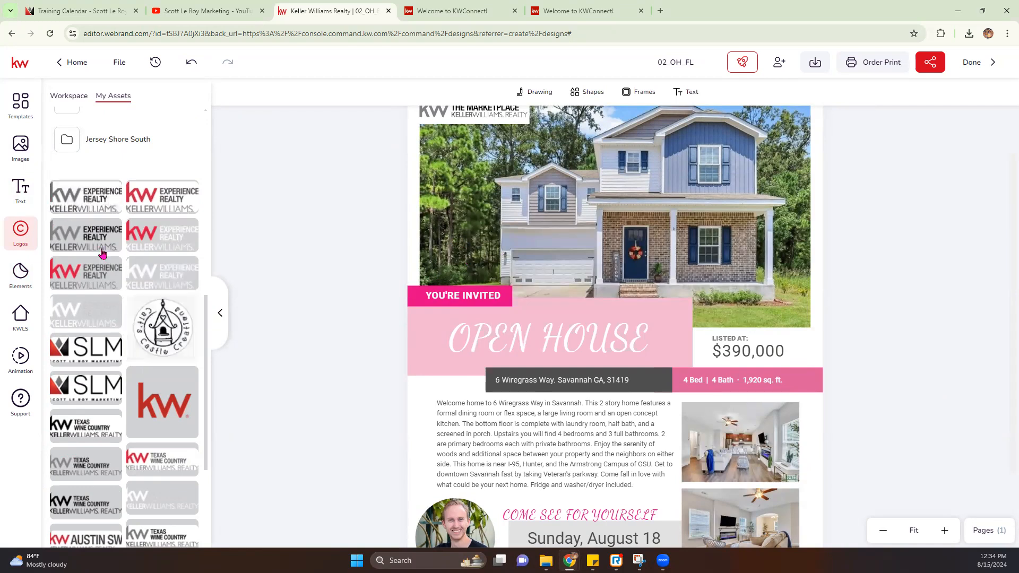
{"action": "scroll", "coordinate": [129, 421], "scroll_direction": "down", "scroll_amount": 3}
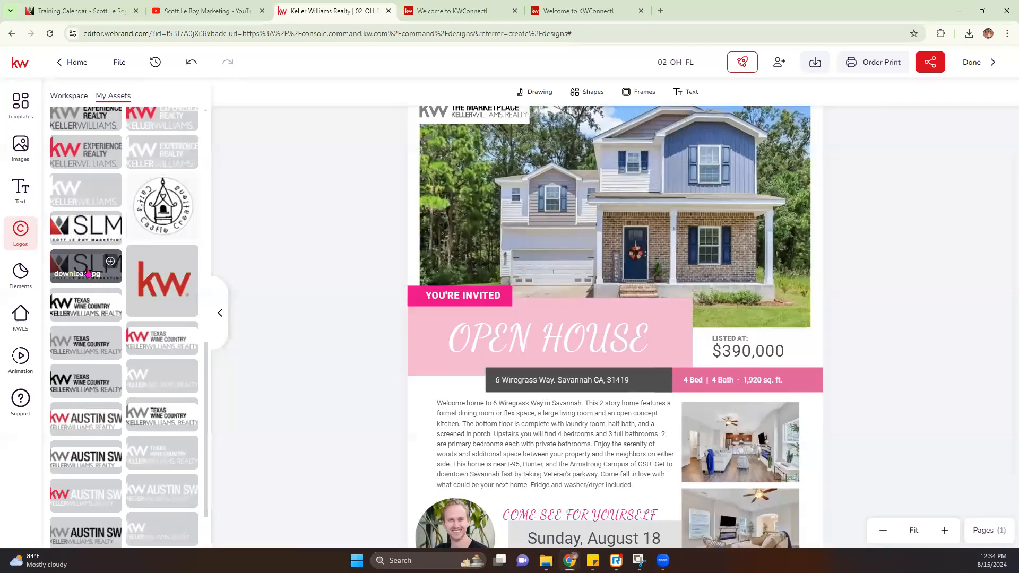
Step: Place the SLM logo in the grey bottom-right footer and move the RSVP text under the date box
{"action": "mouse_move", "coordinate": [101, 272]}
{"action": "left_click_drag", "start_coordinate": [530, 376], "coordinate": [666, 369]}
{"action": "scroll", "coordinate": [859, 412], "scroll_direction": "down", "scroll_amount": 2}
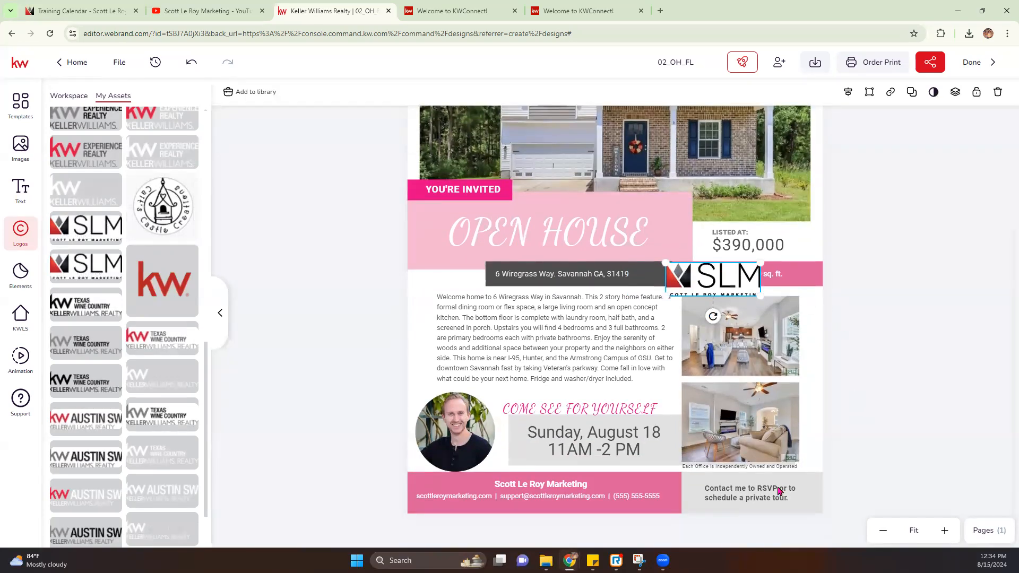
{"action": "left_click", "coordinate": [778, 492]}
{"action": "left_click_drag", "start_coordinate": [777, 494], "coordinate": [622, 471]}
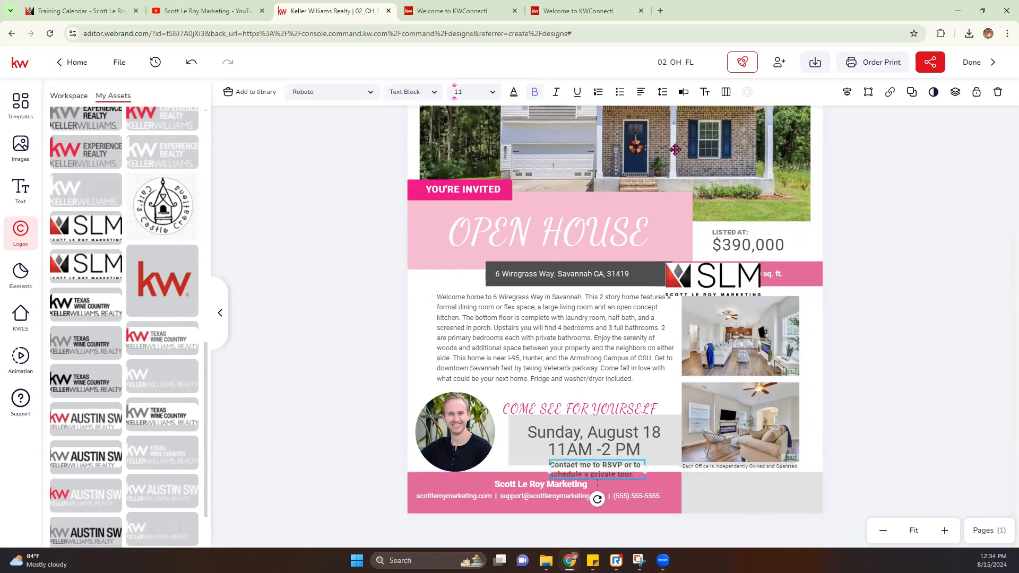
{"action": "left_click_drag", "start_coordinate": [726, 279], "coordinate": [757, 489]}
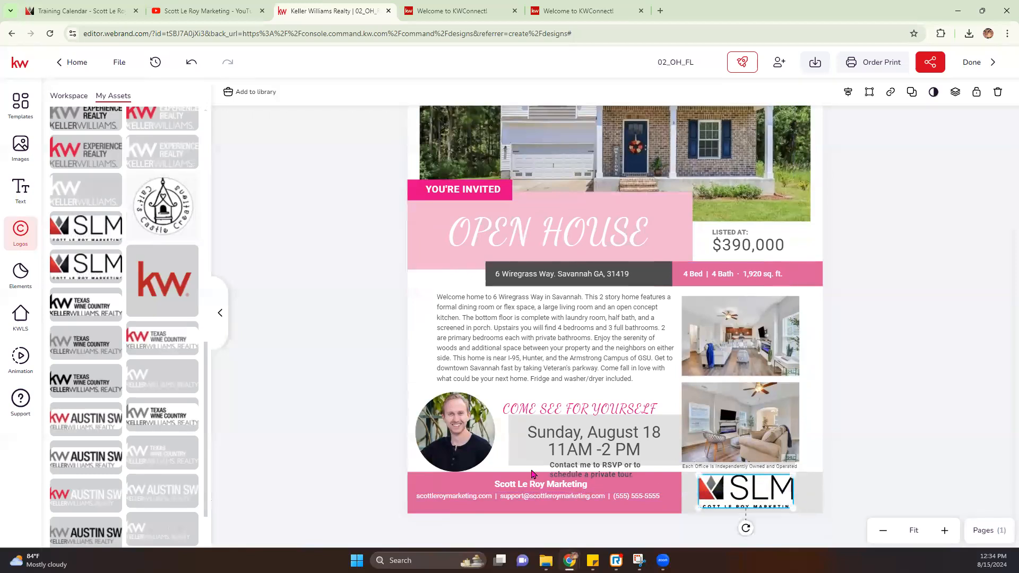
Step: Widen the RSVP text box on both sides and delete its line break so it runs as one line
{"action": "left_click", "coordinate": [583, 471]}
{"action": "left_click_drag", "start_coordinate": [550, 467], "coordinate": [491, 468]}
{"action": "left_click_drag", "start_coordinate": [644, 469], "coordinate": [674, 469]}
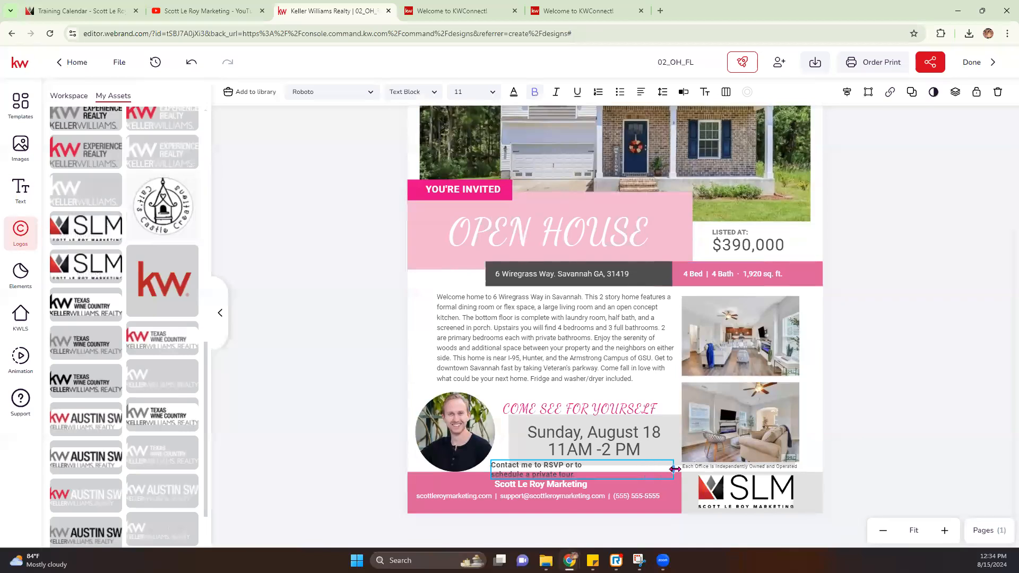
{"action": "left_click", "coordinate": [501, 472]}
{"action": "double_click", "coordinate": [495, 469]}
{"action": "left_click", "coordinate": [495, 468]}
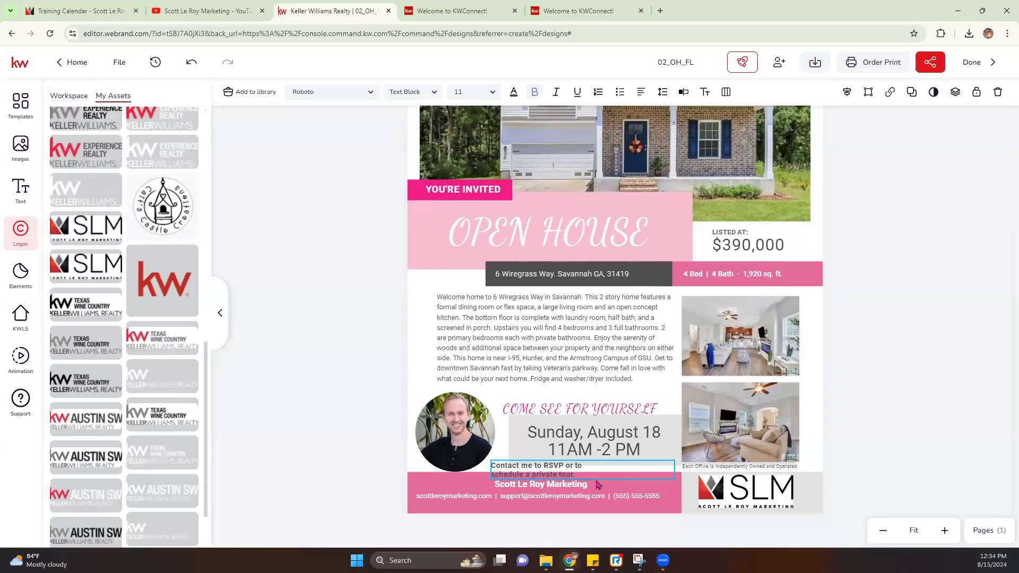
{"action": "key", "text": "Delete"}
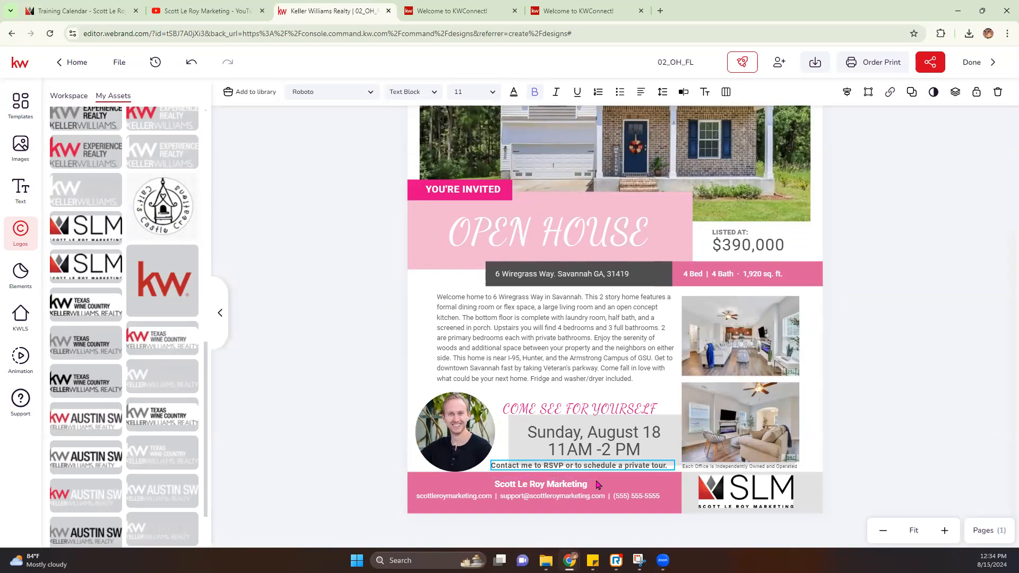
{"action": "left_click_drag", "start_coordinate": [621, 471], "coordinate": [626, 471]}
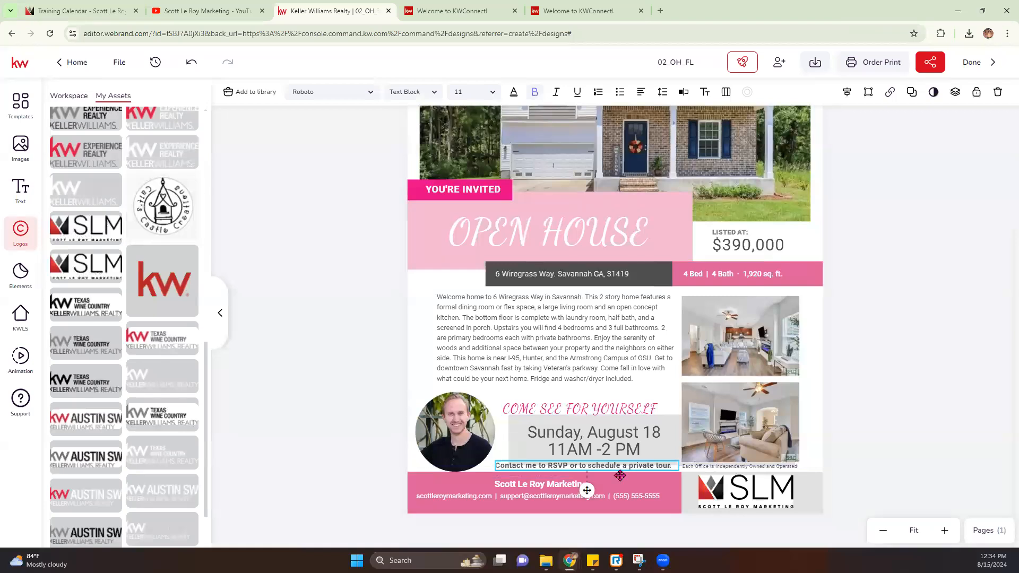
Step: Zoom out to review the whole flyer, return to 100%, and deselect the RSVP text
{"action": "scroll", "coordinate": [600, 255], "scroll_direction": "up", "scroll_amount": 3}
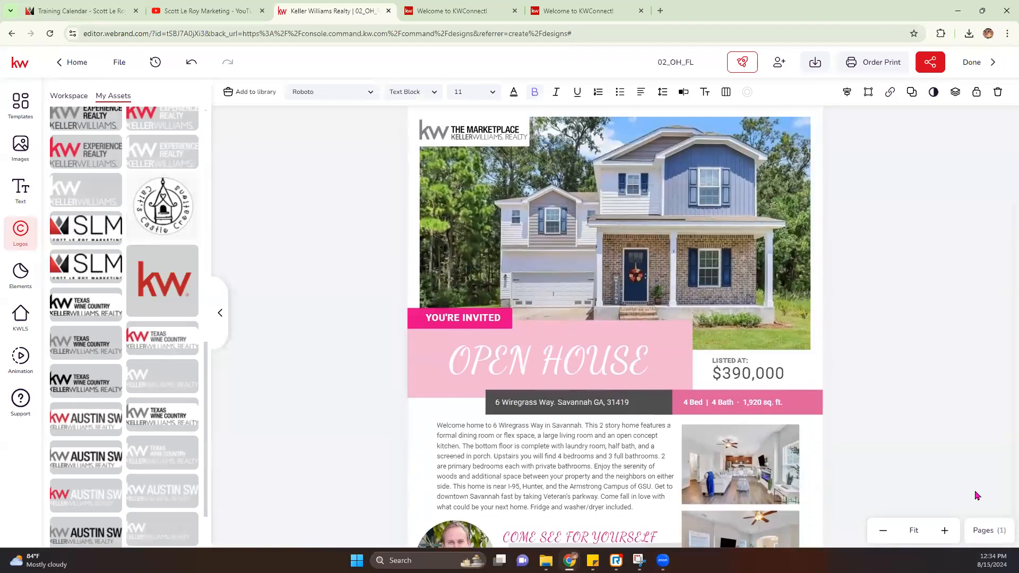
{"action": "left_click", "coordinate": [883, 530]}
{"action": "left_click", "coordinate": [884, 533]}
{"action": "left_click", "coordinate": [884, 535]}
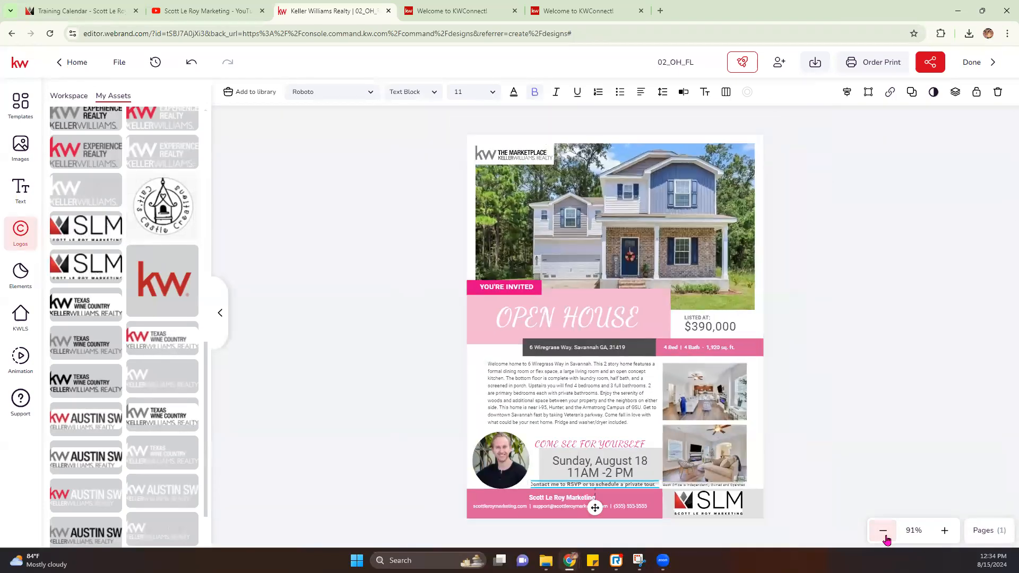
{"action": "left_click", "coordinate": [944, 530]}
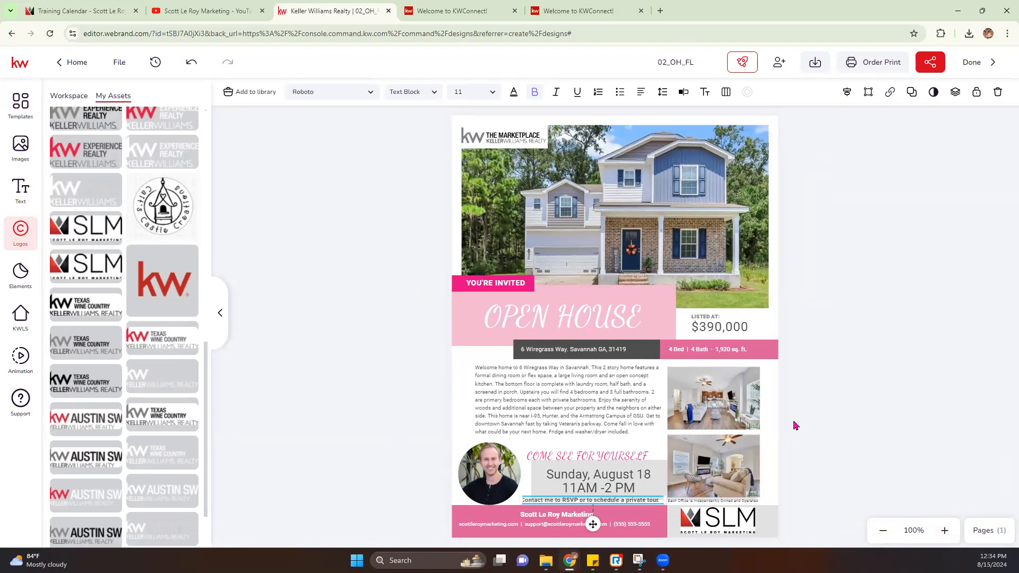
{"action": "left_click", "coordinate": [793, 355]}
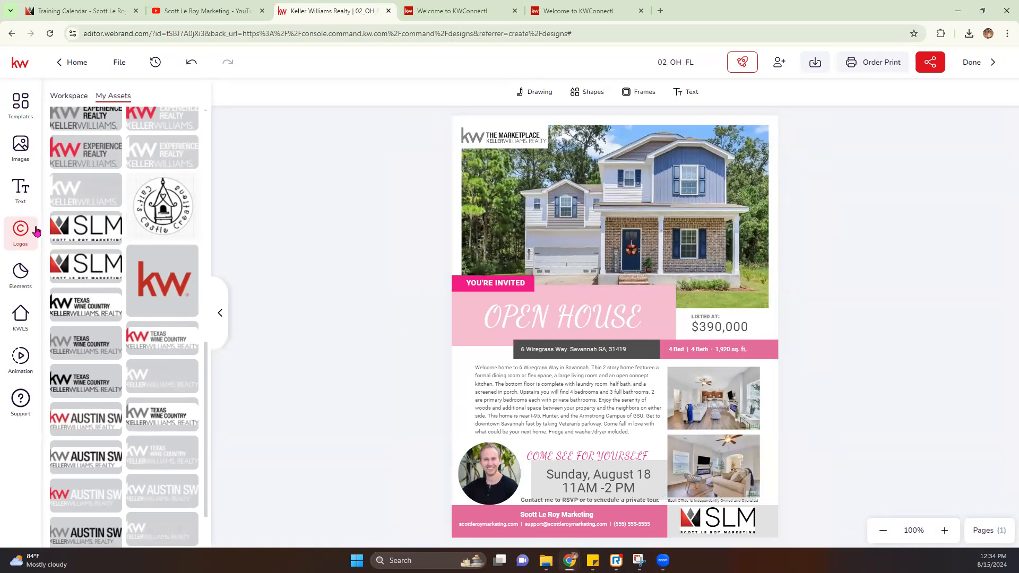
Step: Add the QR code from My Assets, shrink it, and delete the SLM logo from the footer
{"action": "left_click", "coordinate": [20, 146]}
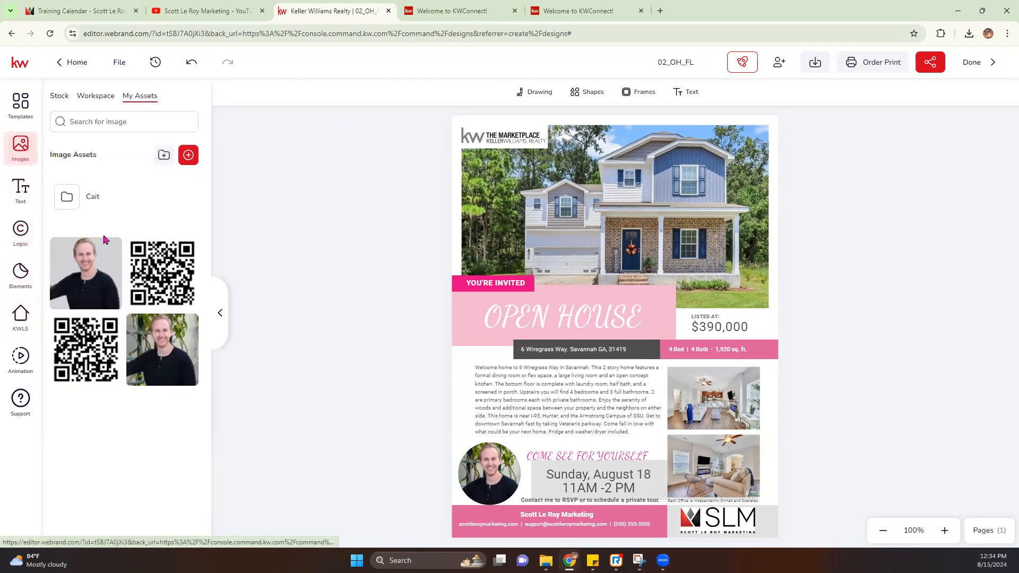
{"action": "left_click", "coordinate": [167, 280]}
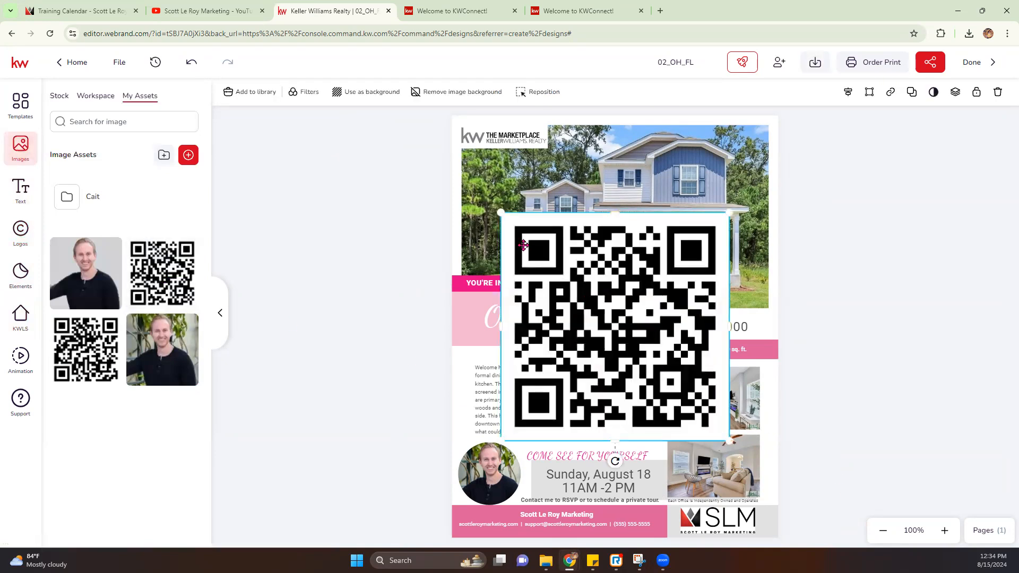
{"action": "left_click_drag", "start_coordinate": [501, 213], "coordinate": [734, 505]}
{"action": "left_click", "coordinate": [723, 523]}
{"action": "key", "text": "Delete"}
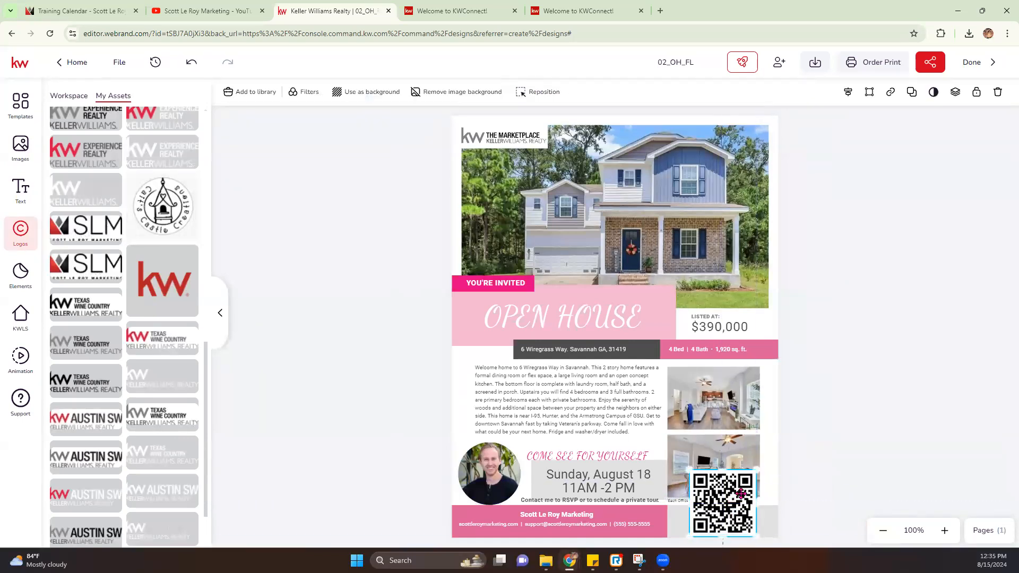
Step: Shrink and restack the two living-room photos, then shrink the QR code further
{"action": "left_click", "coordinate": [752, 413]}
{"action": "left_click_drag", "start_coordinate": [756, 427], "coordinate": [713, 389]}
{"action": "left_click_drag", "start_coordinate": [747, 449], "coordinate": [743, 435]}
{"action": "left_click_drag", "start_coordinate": [756, 480], "coordinate": [724, 447]}
{"action": "left_click", "coordinate": [729, 496]}
{"action": "left_click_drag", "start_coordinate": [691, 479], "coordinate": [476, 142]}
{"action": "left_click", "coordinate": [688, 501]}
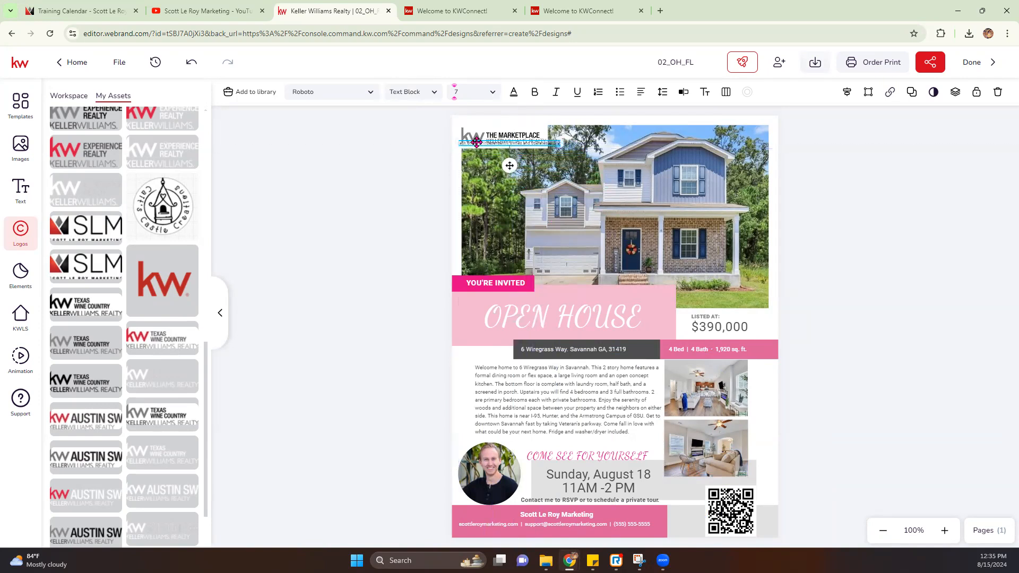
Step: Set the disclaimer text's font size to 6
{"action": "left_click", "coordinate": [492, 93]}
{"action": "left_click", "coordinate": [466, 92]}
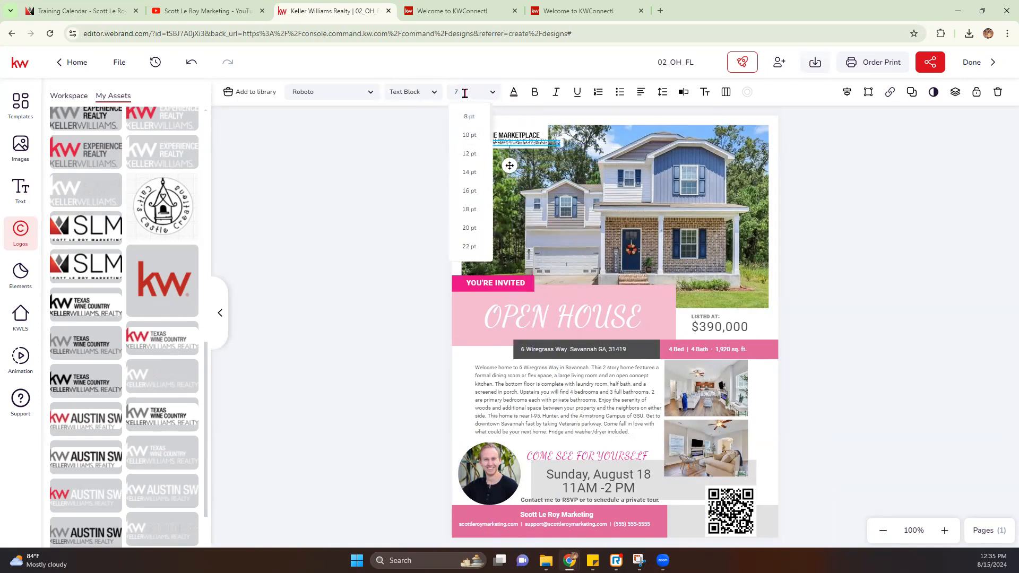
{"action": "type", "text": "6"}
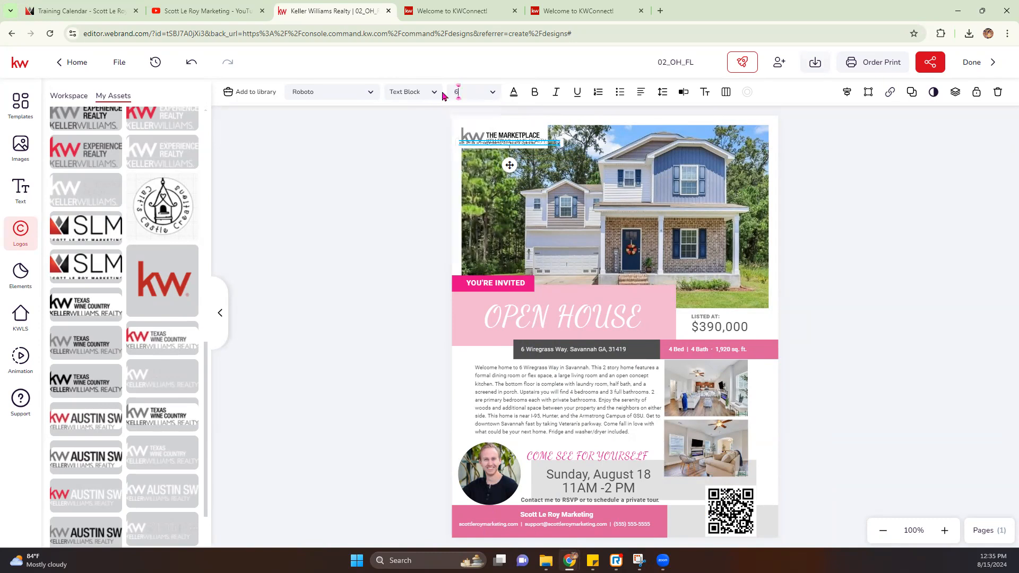
Step: Nudge the Marketplace logo and the QR code into place, then go to Order Print
{"action": "left_click", "coordinate": [490, 134]}
{"action": "left_click_drag", "start_coordinate": [491, 135], "coordinate": [512, 147]}
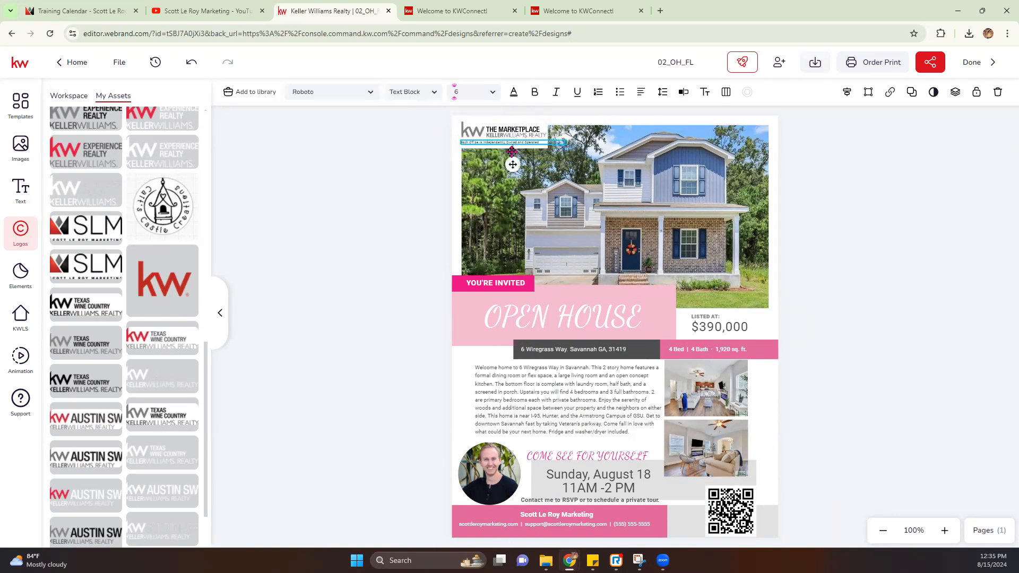
{"action": "left_click_drag", "start_coordinate": [721, 505], "coordinate": [697, 505]}
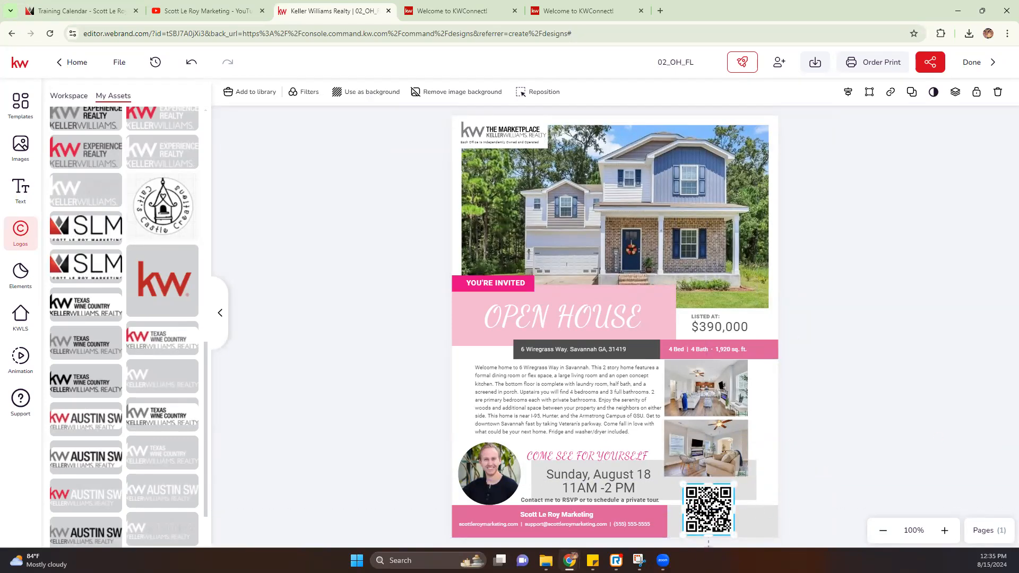
{"action": "left_click", "coordinate": [975, 262]}
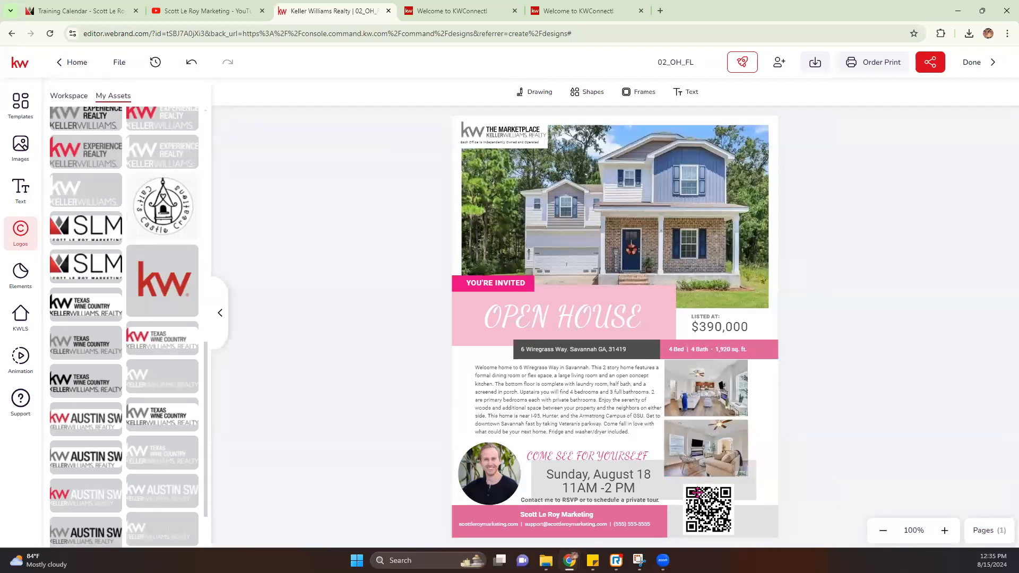
{"action": "left_click", "coordinate": [697, 492]}
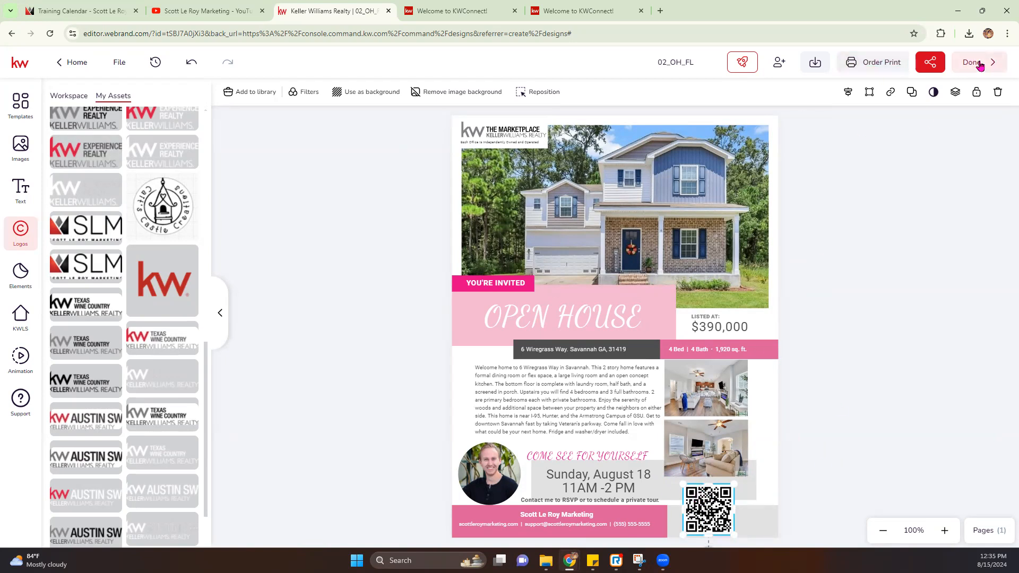
{"action": "left_click", "coordinate": [868, 69]}
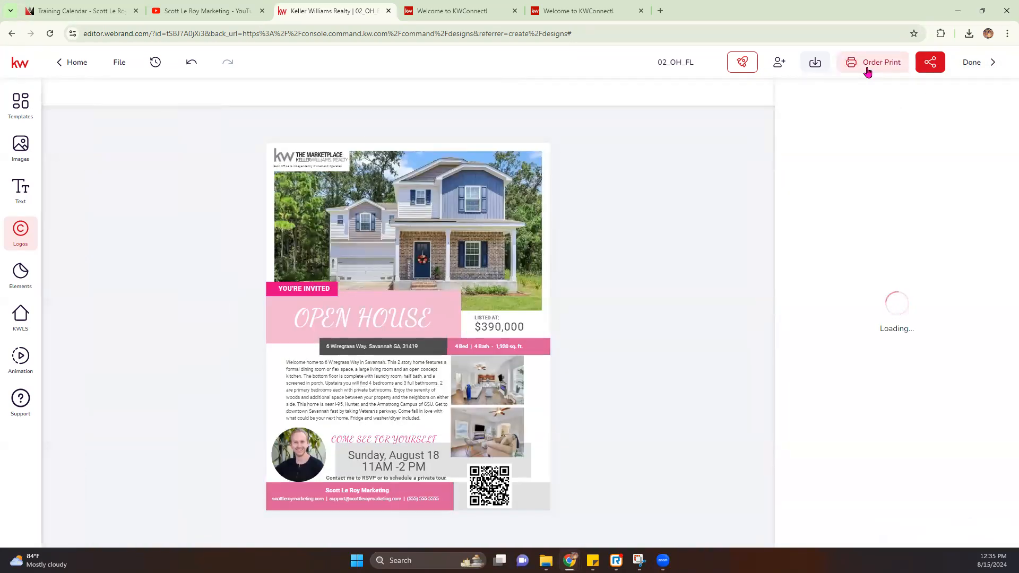
Step: Download the flyer as a PDF Standard file (02_OH_FL.pdf) and close the print products panel
{"action": "left_click", "coordinate": [816, 64]}
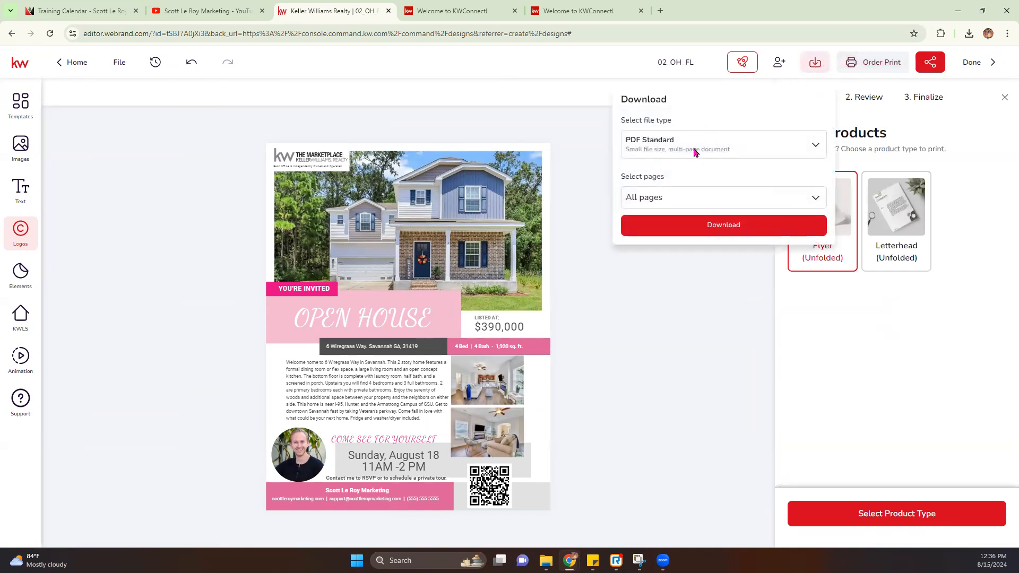
{"action": "left_click", "coordinate": [647, 148]}
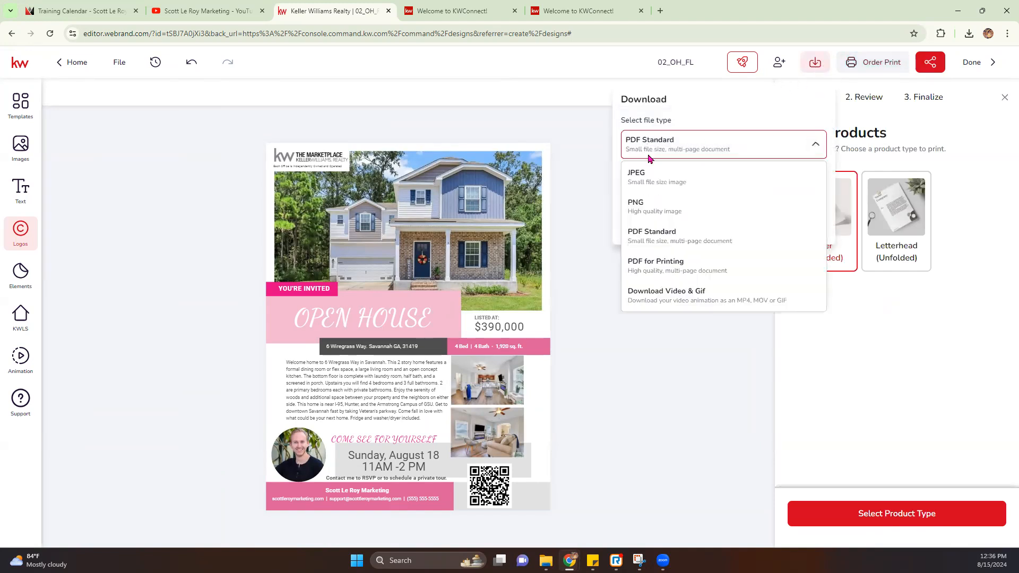
{"action": "left_click", "coordinate": [658, 271]}
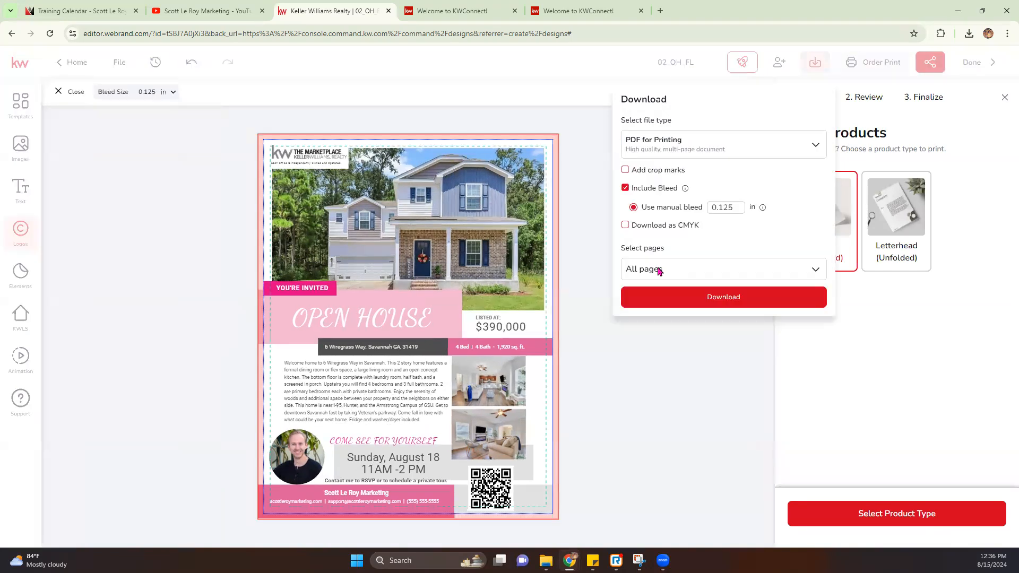
{"action": "left_click", "coordinate": [720, 143]}
{"action": "left_click", "coordinate": [670, 249]}
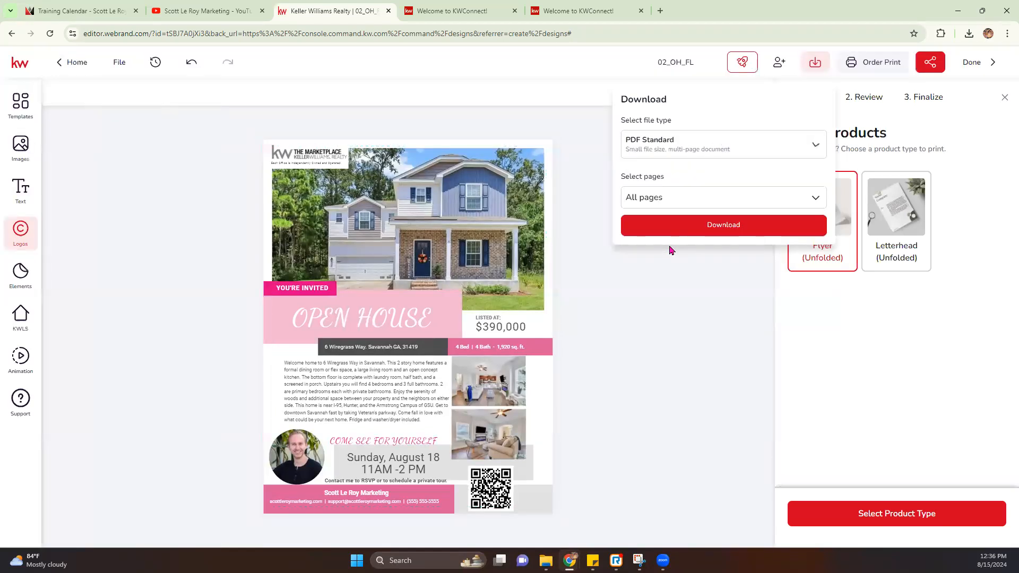
{"action": "left_click", "coordinate": [705, 229]}
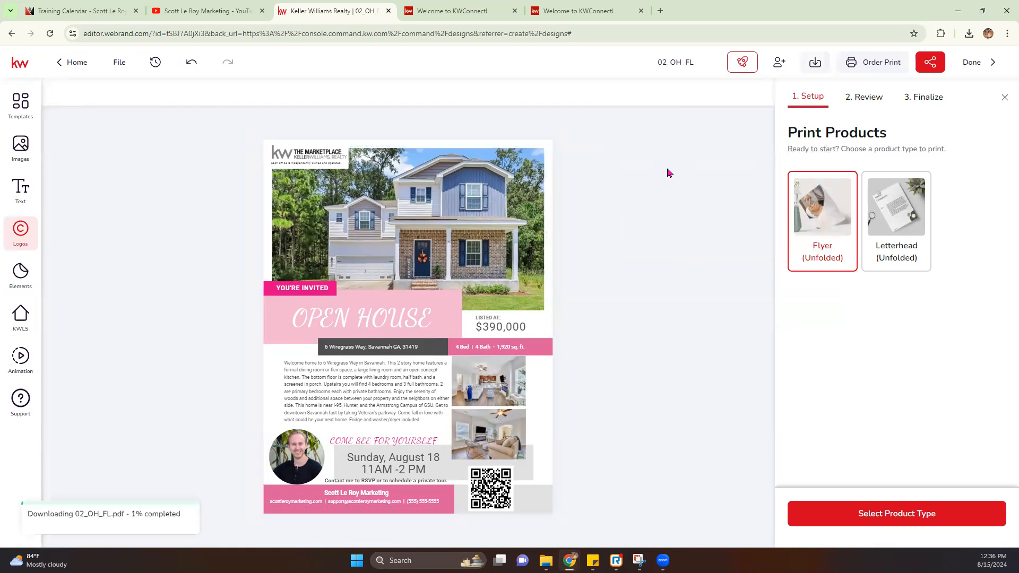
{"action": "left_click", "coordinate": [1006, 100]}
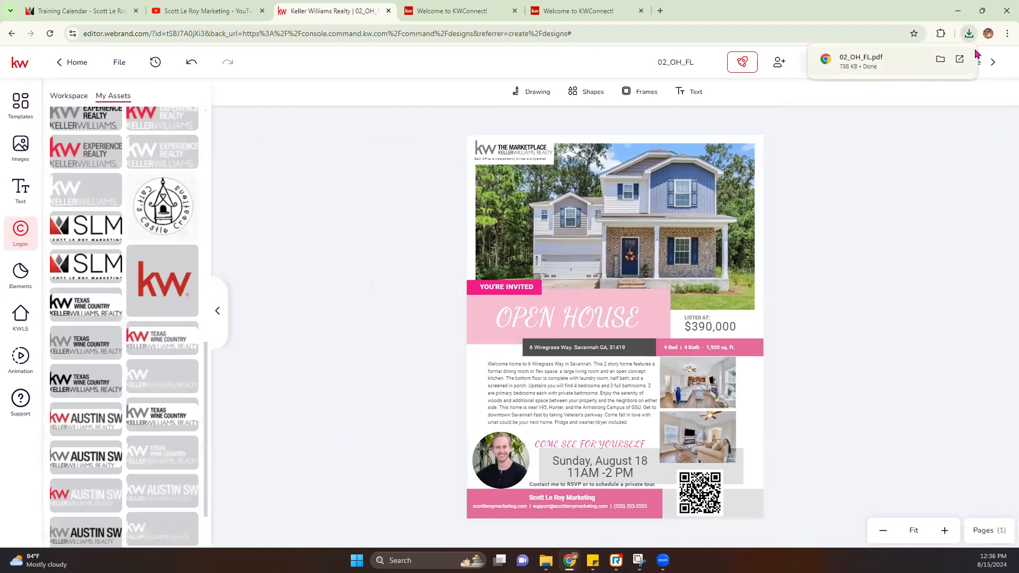
Step: Open 02_OH_FL.pdf and scroll through it, then close the extra Welcome tab and the PDF tab
{"action": "left_click", "coordinate": [862, 58]}
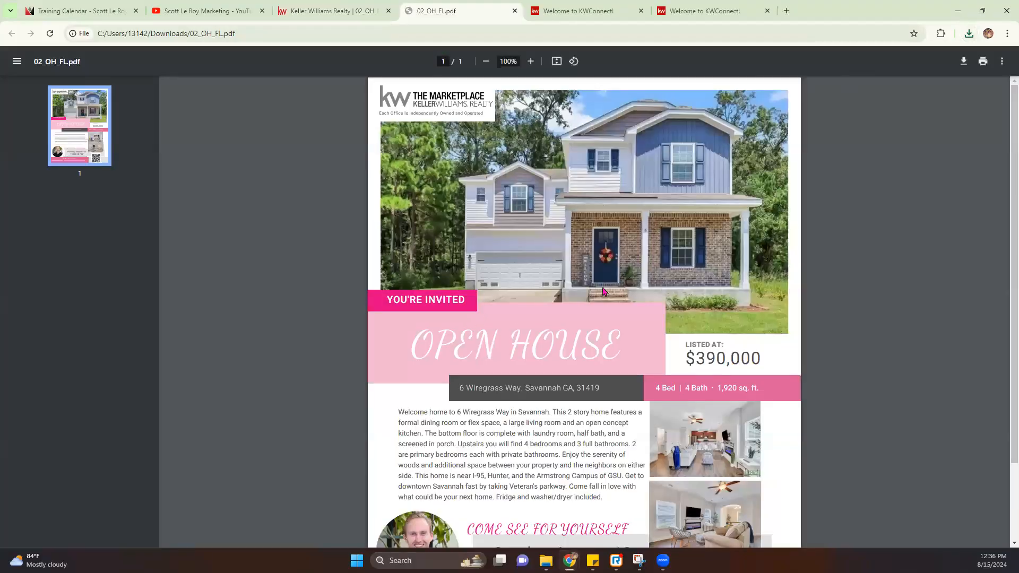
{"action": "scroll", "coordinate": [603, 291], "scroll_direction": "down", "scroll_amount": 2}
{"action": "scroll", "coordinate": [642, 287], "scroll_direction": "up", "scroll_amount": 2}
{"action": "scroll", "coordinate": [642, 287], "scroll_direction": "down", "scroll_amount": 2}
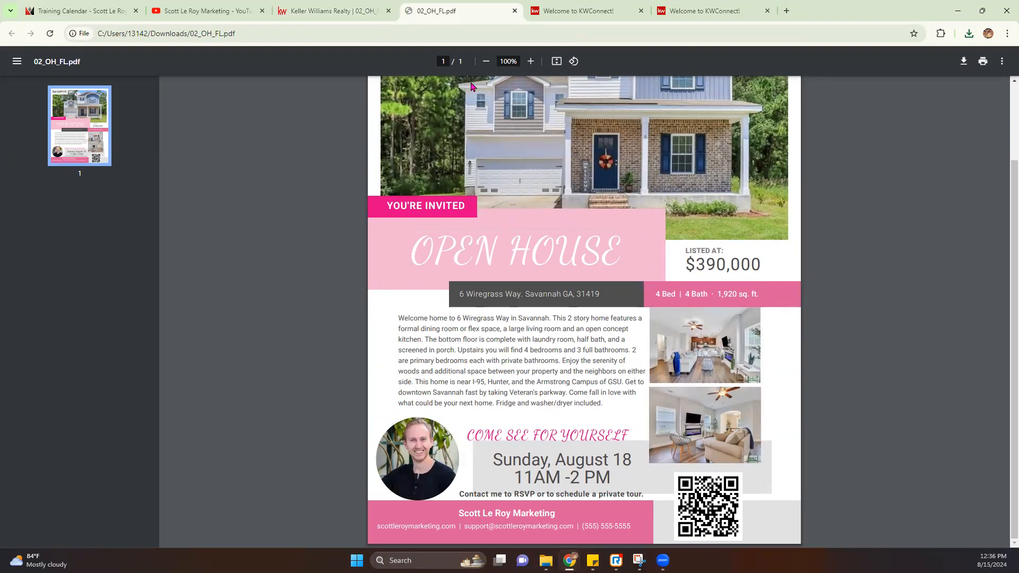
{"action": "scroll", "coordinate": [241, 245], "scroll_direction": "up", "scroll_amount": 2}
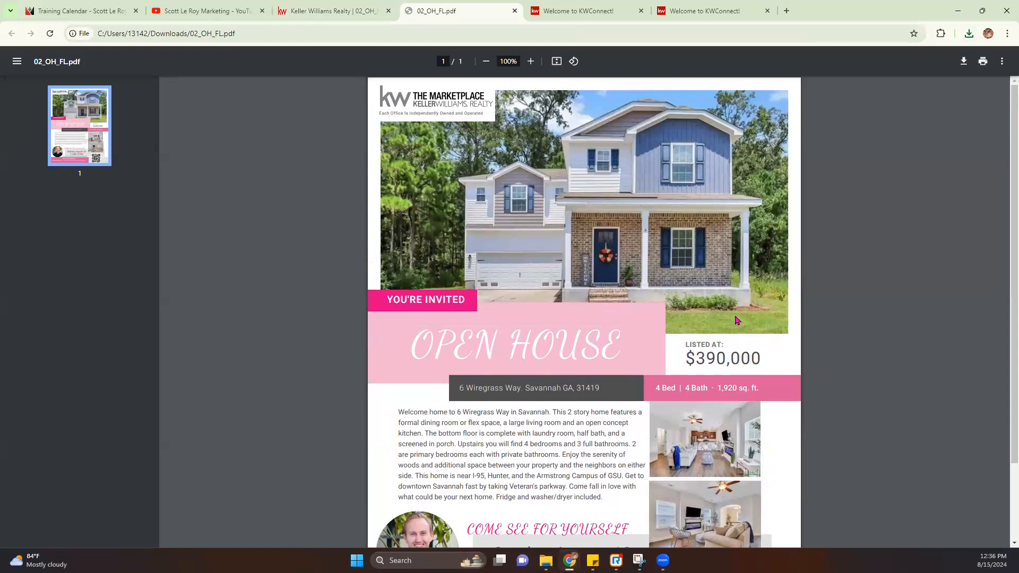
{"action": "scroll", "coordinate": [736, 320], "scroll_direction": "down", "scroll_amount": 2}
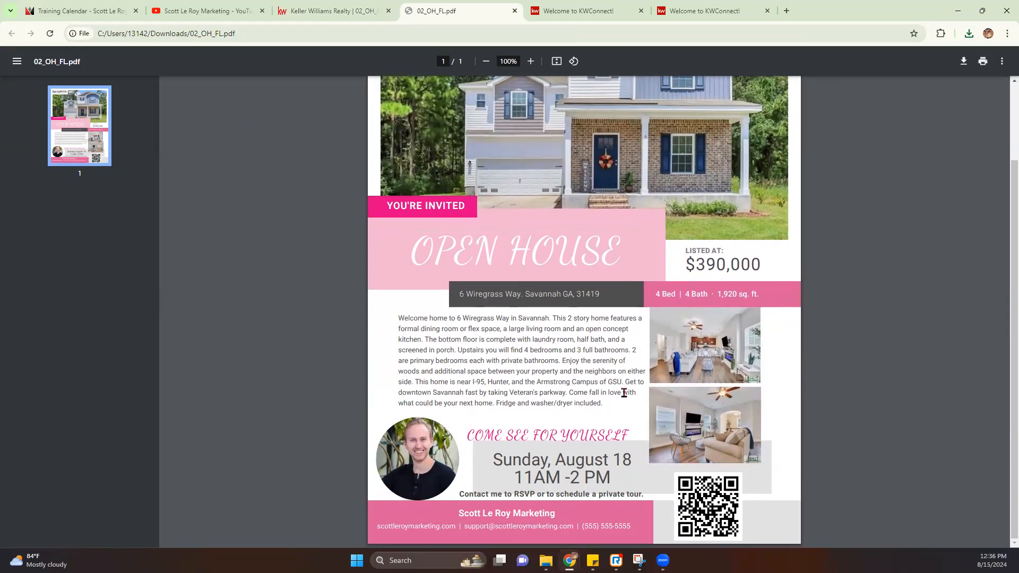
{"action": "scroll", "coordinate": [624, 393], "scroll_direction": "up", "scroll_amount": 2}
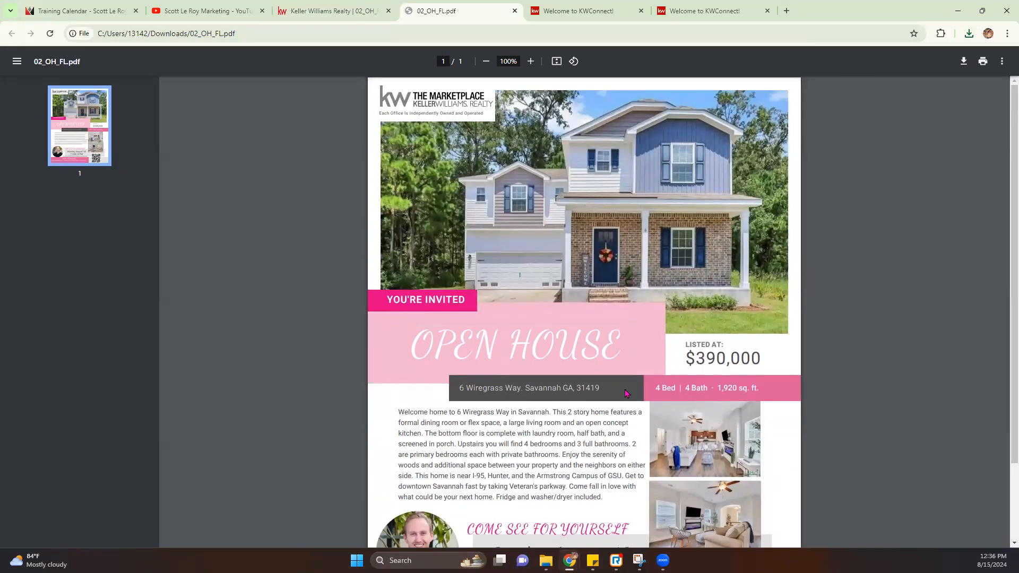
{"action": "scroll", "coordinate": [626, 394], "scroll_direction": "down", "scroll_amount": 2}
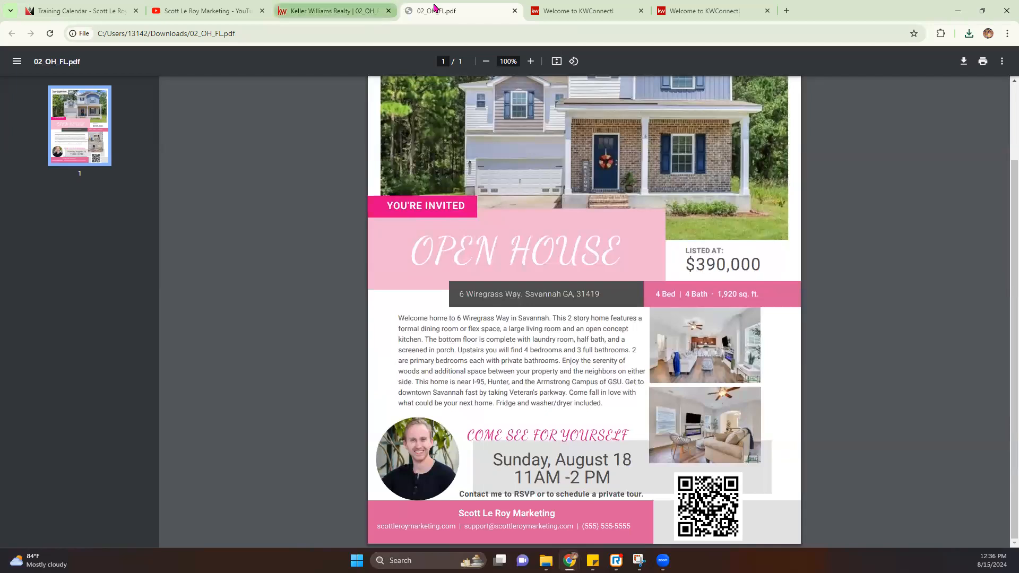
{"action": "left_click", "coordinate": [641, 12]}
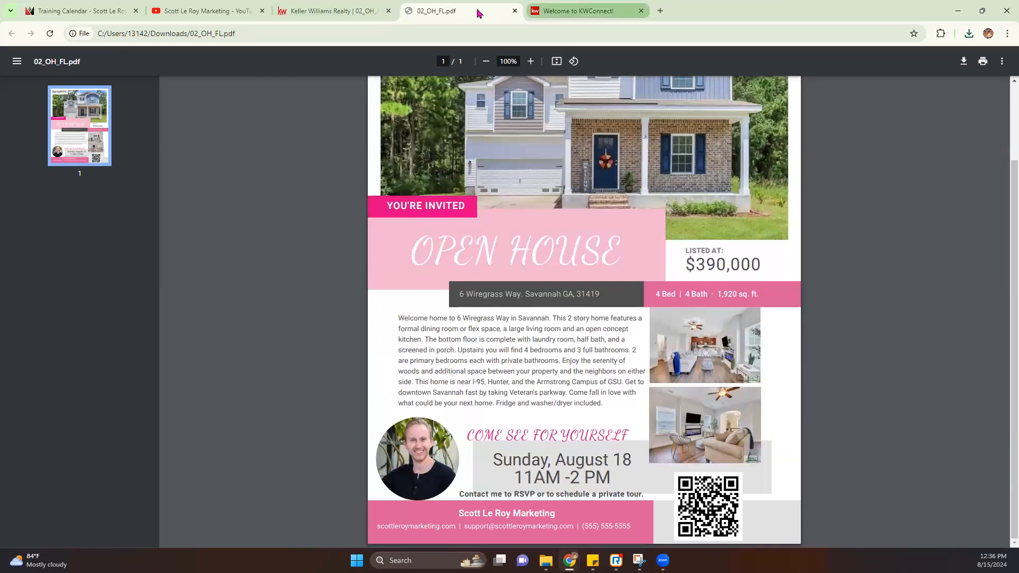
{"action": "left_click", "coordinate": [514, 12]}
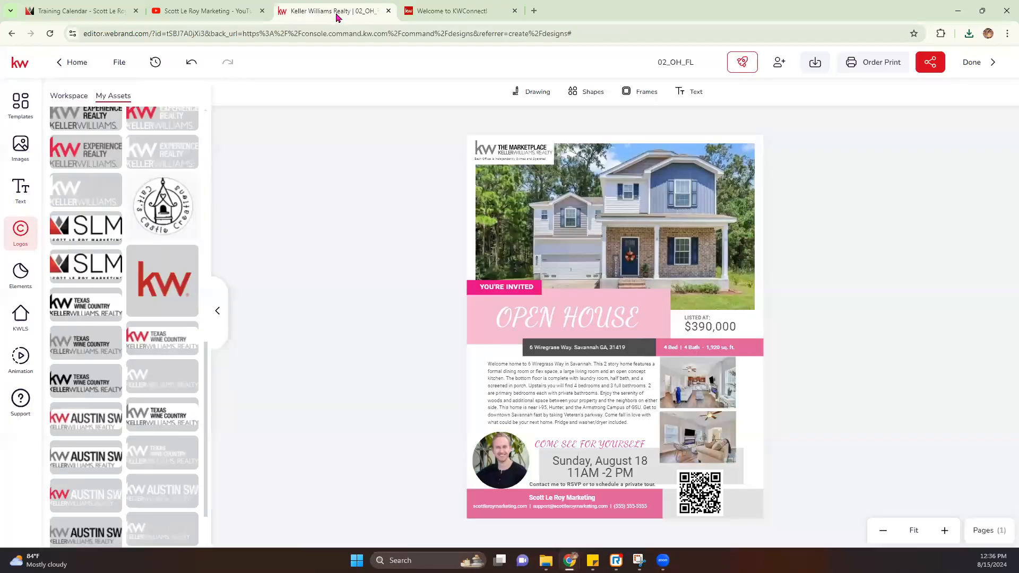
Step: Return to the Designs list and duplicate the 02_OH_FL design as Copy of 02_OH_FL
{"action": "left_click", "coordinate": [973, 62]}
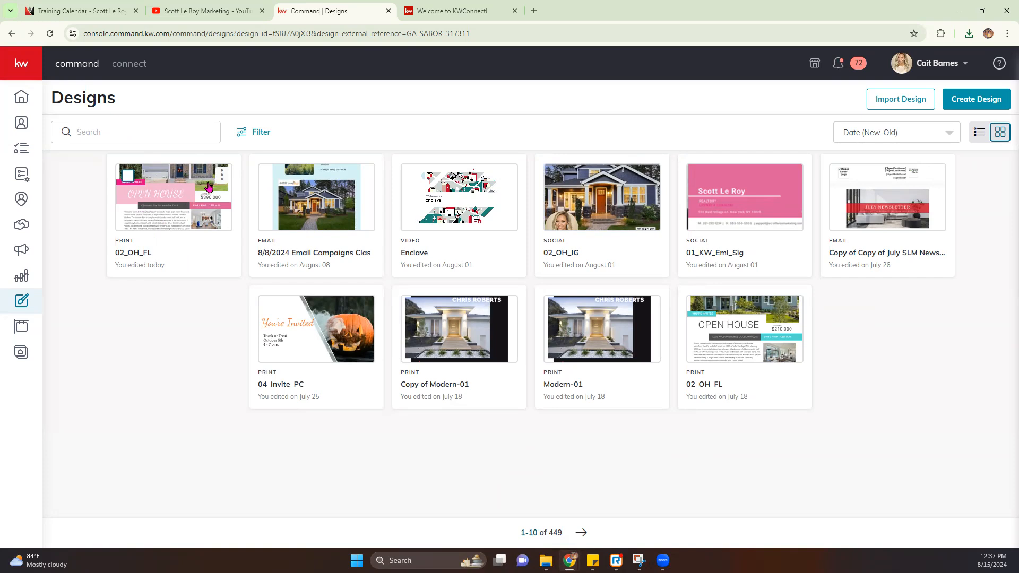
{"action": "left_click", "coordinate": [222, 175]}
{"action": "left_click", "coordinate": [177, 232]}
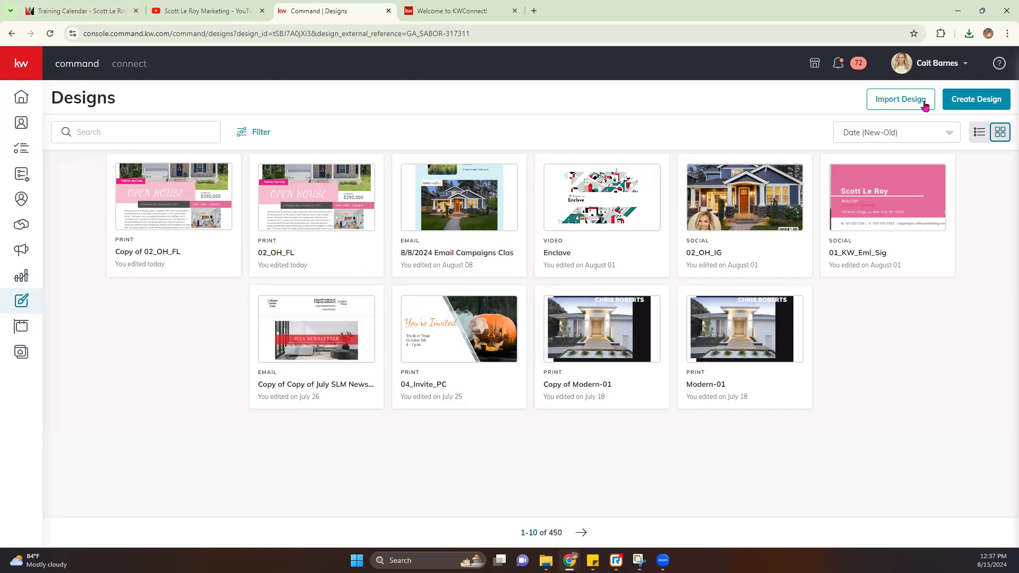
Step: Start a new Print design via Create Design
{"action": "left_click", "coordinate": [976, 104]}
{"action": "left_click", "coordinate": [556, 279]}
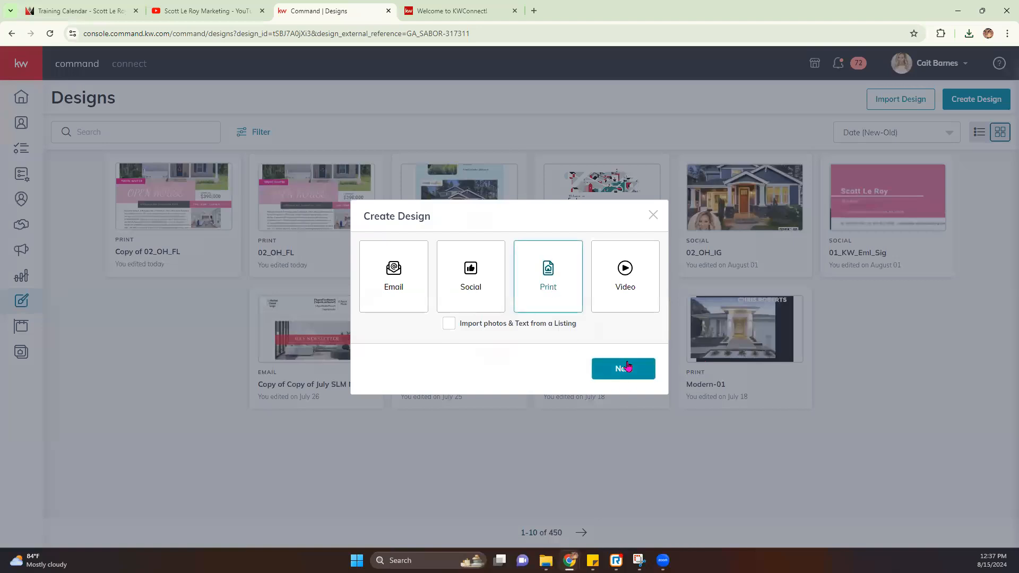
{"action": "left_click", "coordinate": [623, 368]}
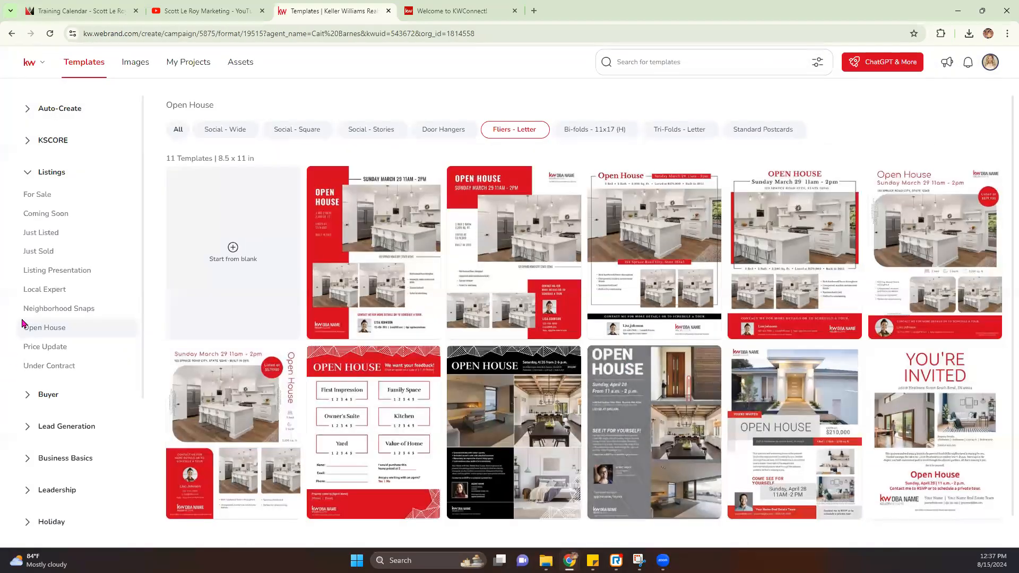
Step: Compare the Listing Presentation and Buyer Presentation templates, ending on Listing Presentation
{"action": "left_click", "coordinate": [57, 271]}
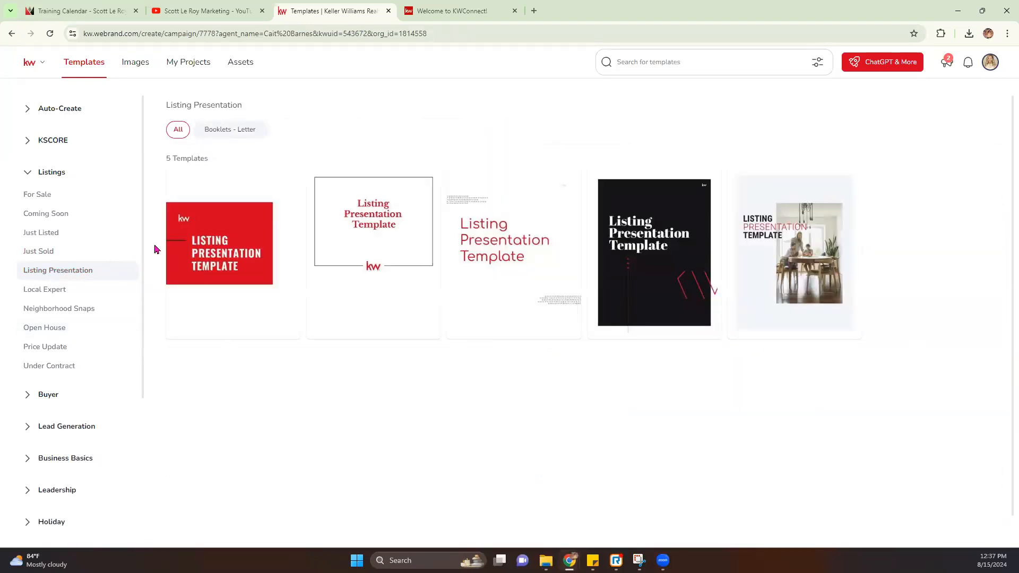
{"action": "left_click", "coordinate": [32, 401]}
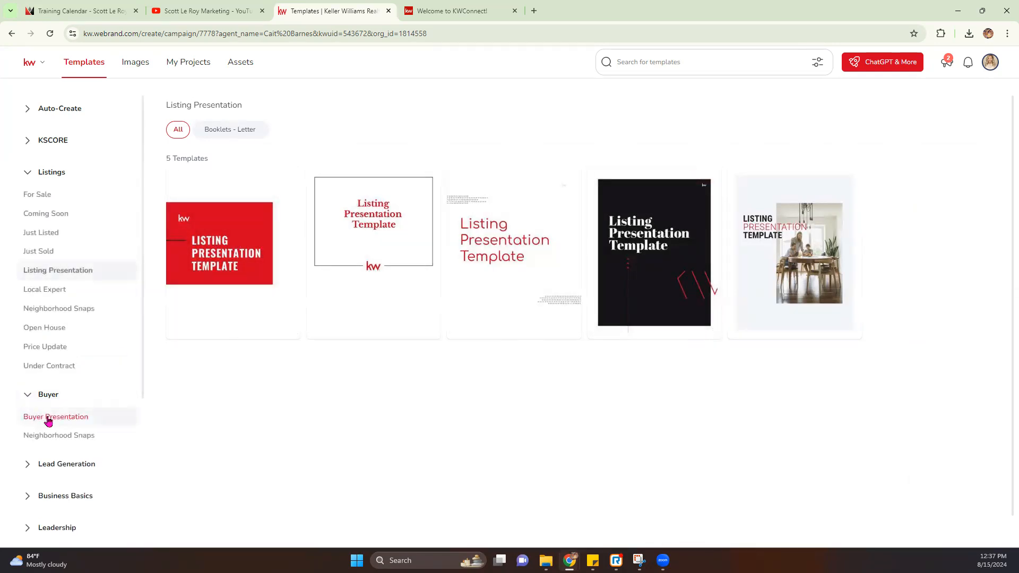
{"action": "left_click", "coordinate": [63, 418]}
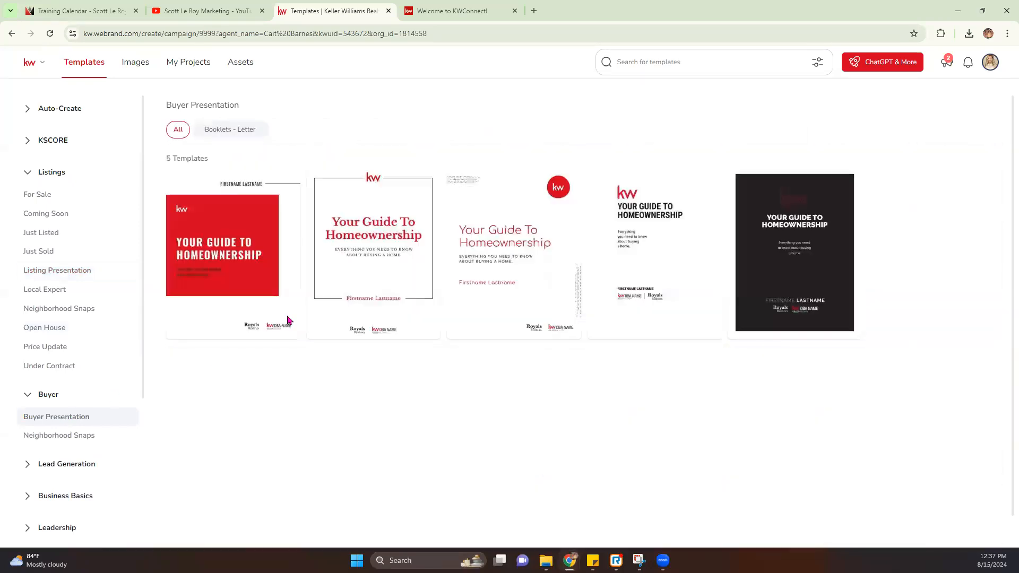
{"action": "left_click", "coordinate": [77, 273]}
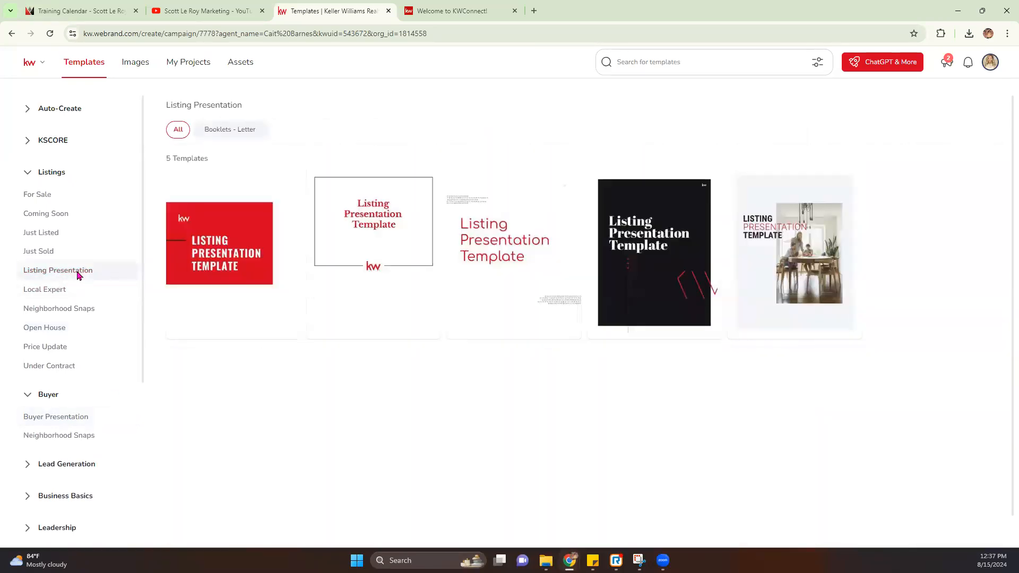
{"action": "left_click", "coordinate": [53, 417]}
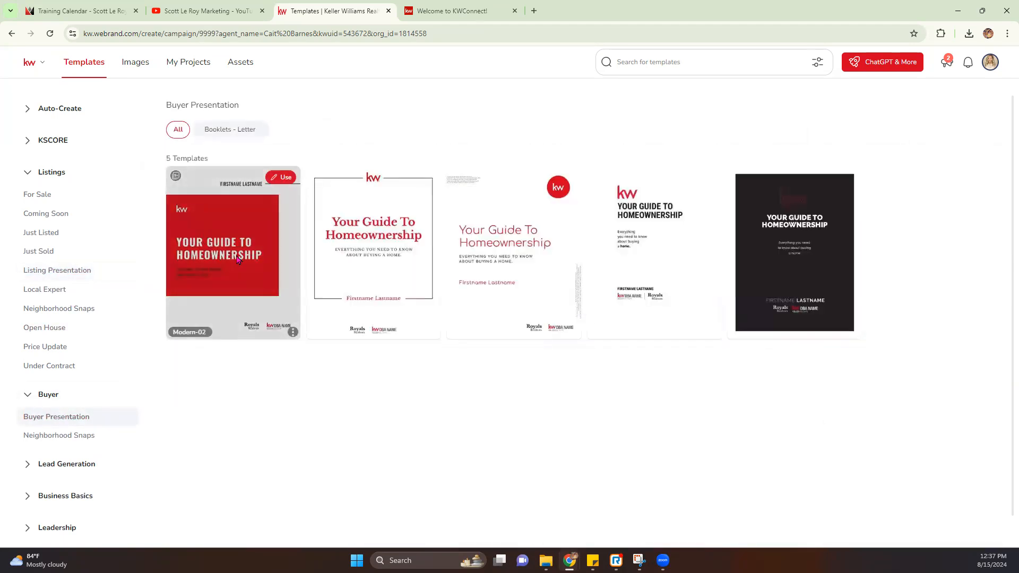
{"action": "left_click", "coordinate": [67, 270]}
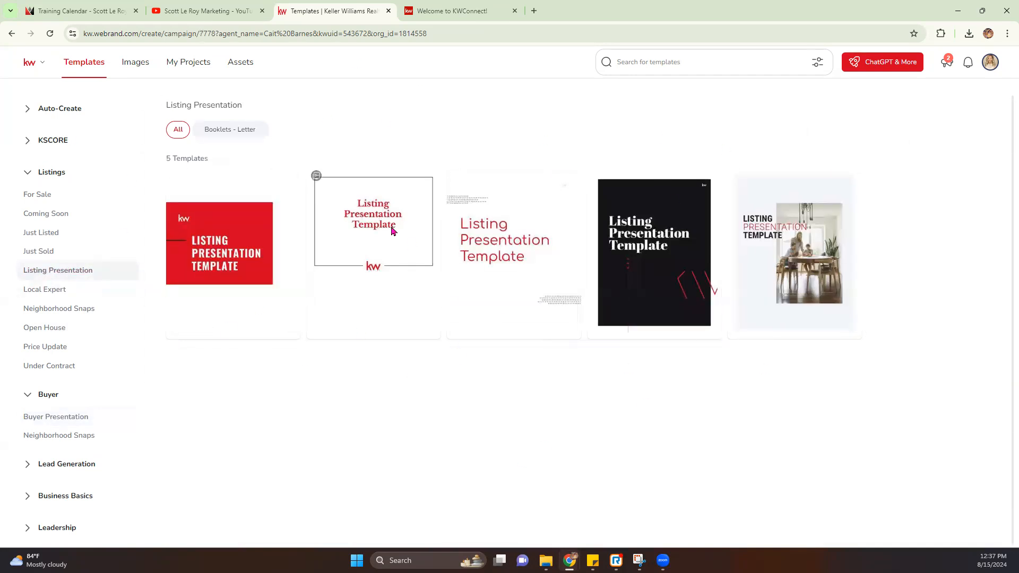
{"action": "mouse_move", "coordinate": [382, 240]}
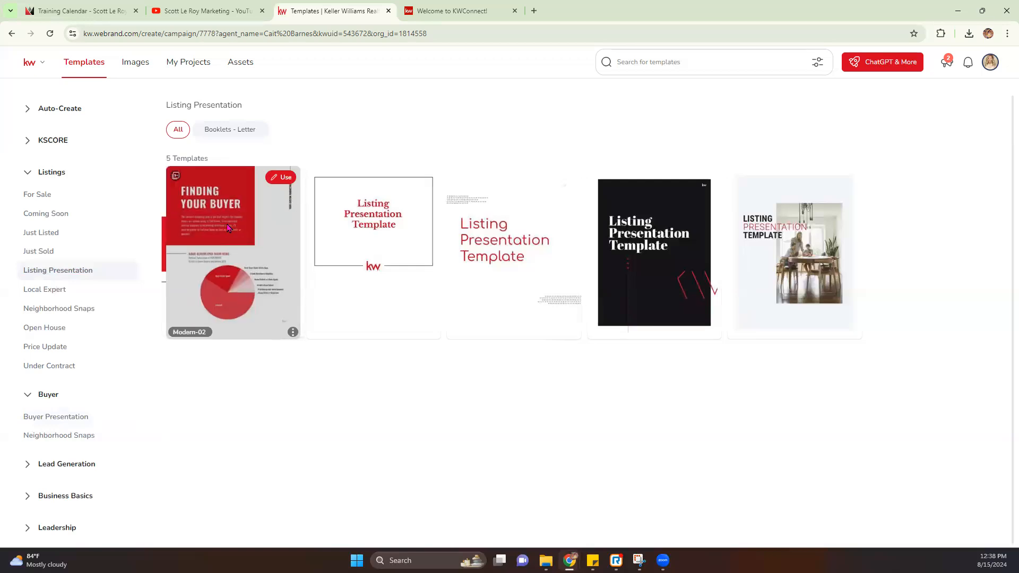
Step: Look at Open House's letter-size fliers, then use the Modern-02 Listing Presentation template
{"action": "left_click", "coordinate": [51, 331]}
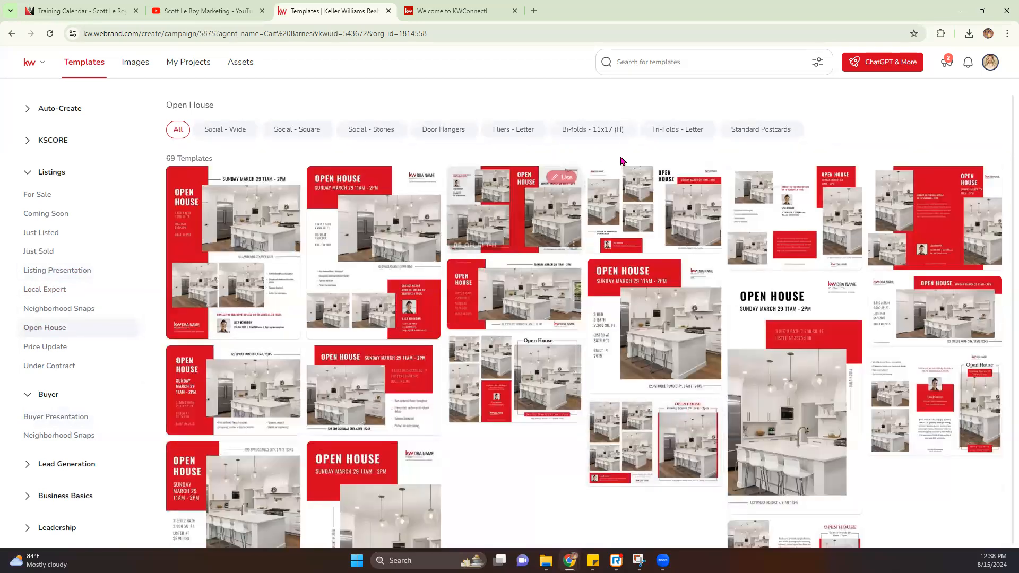
{"action": "left_click", "coordinate": [509, 131]}
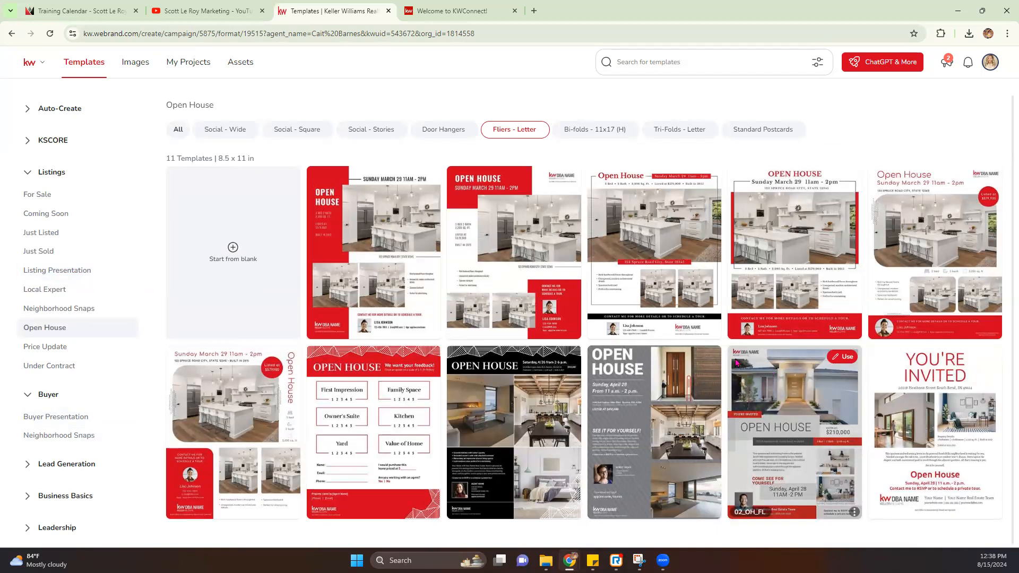
{"action": "left_click", "coordinate": [51, 272]}
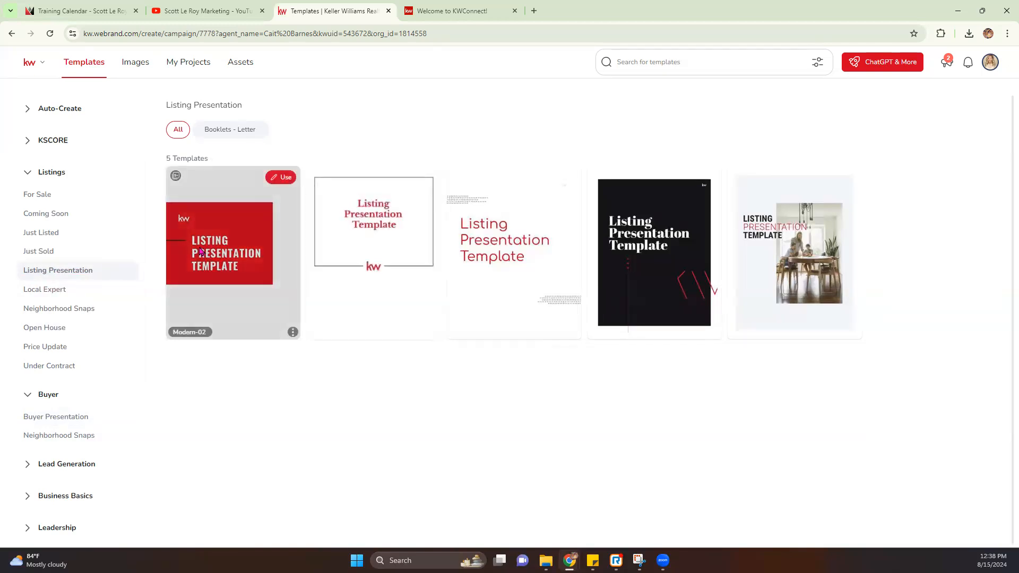
{"action": "left_click", "coordinate": [277, 179]}
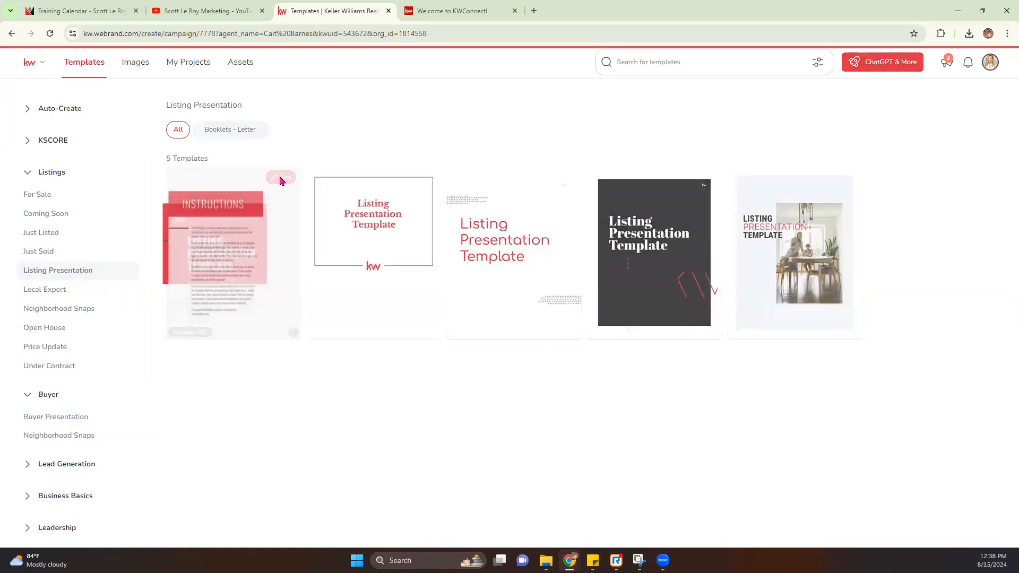
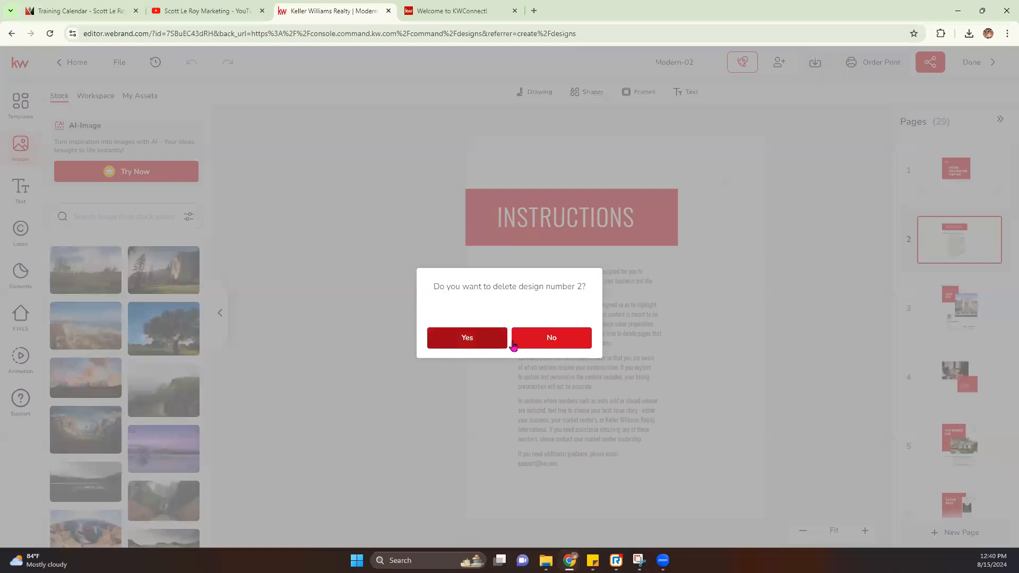
Step: Delete the instructions page and the Listing Presentation Template title page, leaving 27 pages
{"action": "left_click", "coordinate": [461, 341]}
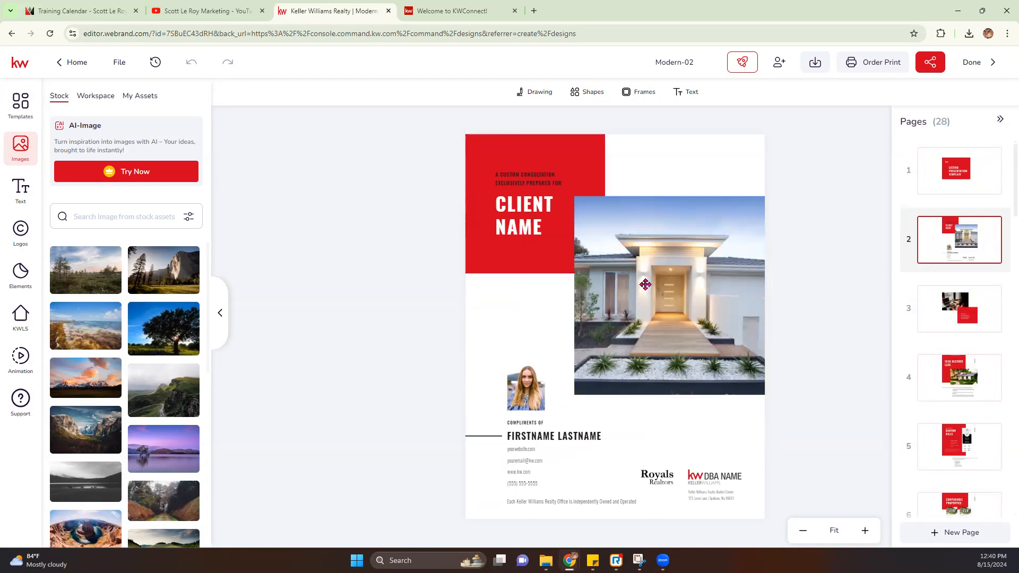
{"action": "left_click", "coordinate": [912, 186]}
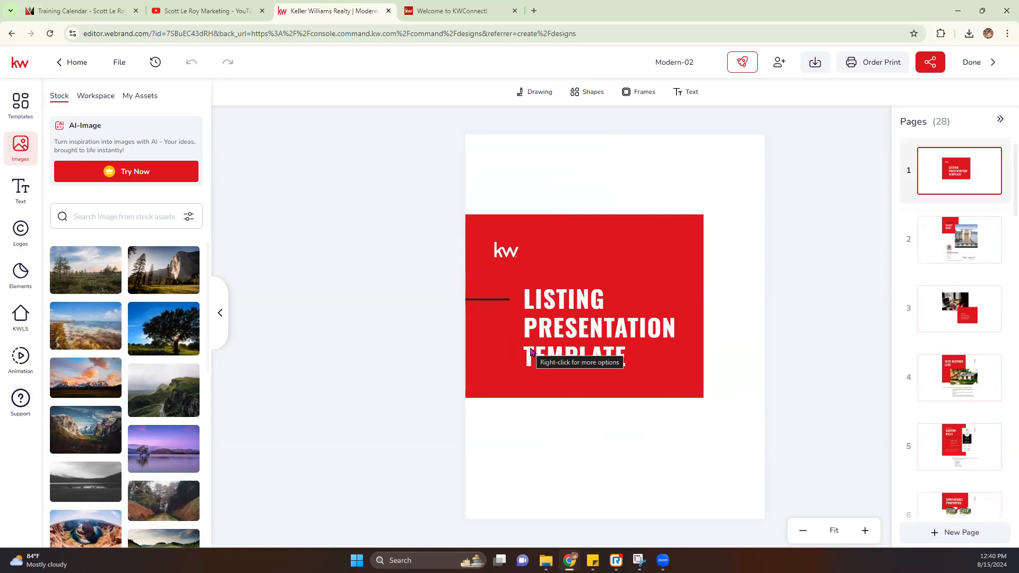
{"action": "left_click", "coordinate": [994, 159]}
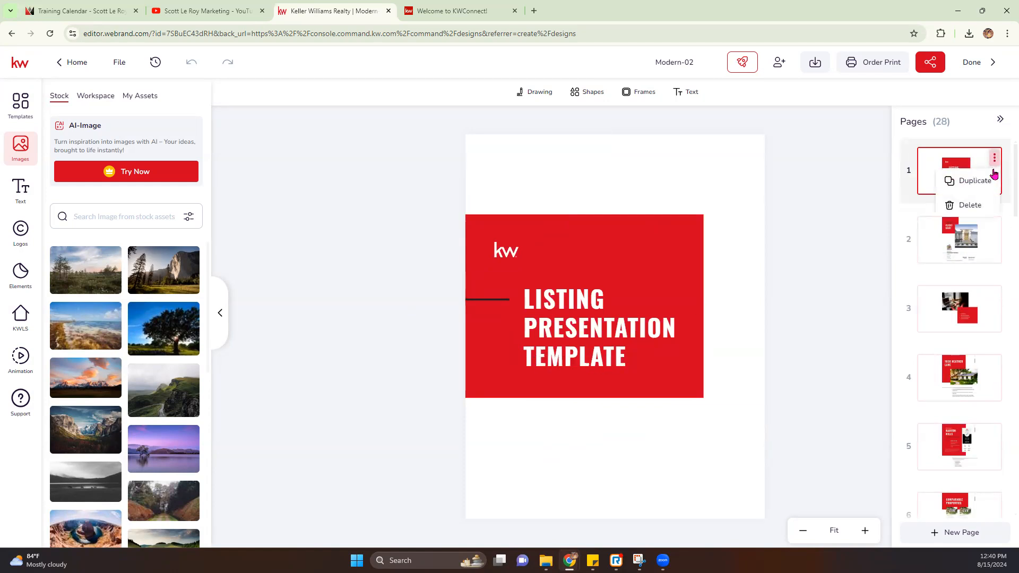
{"action": "left_click", "coordinate": [975, 204]}
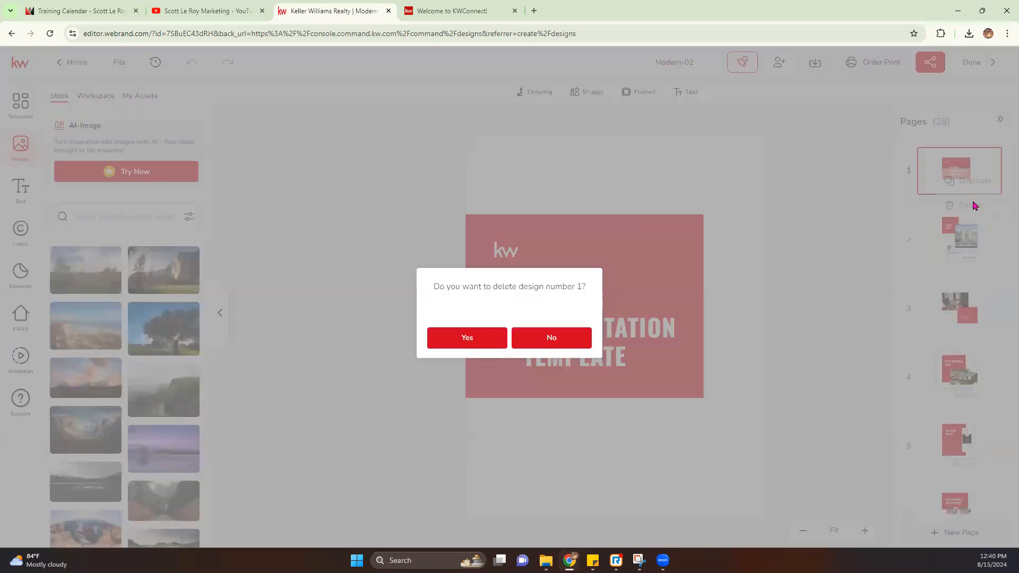
{"action": "left_click", "coordinate": [479, 349]}
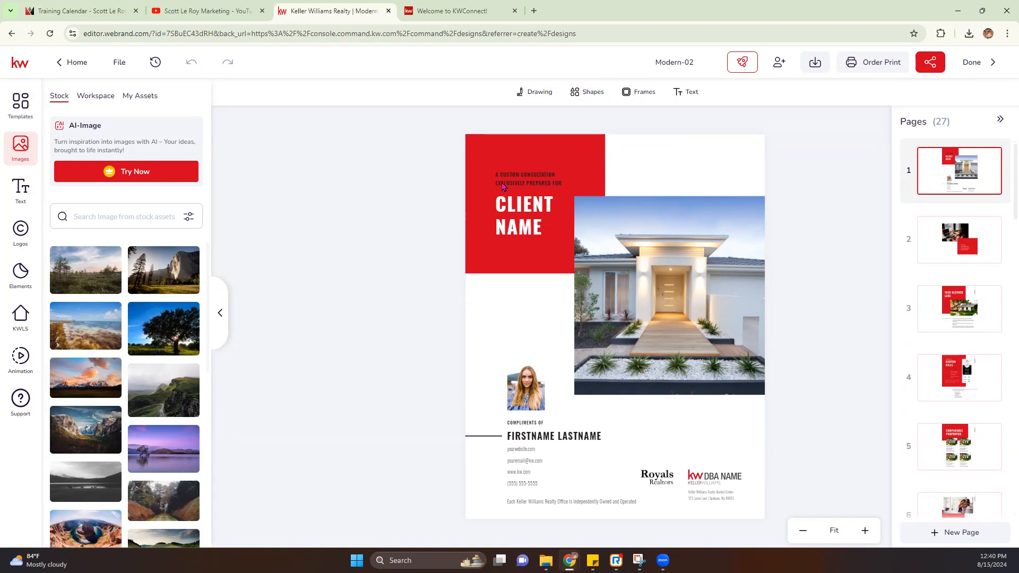
Step: Replace the CLIENT NAME placeholder on the cover with the client's full name
{"action": "left_click", "coordinate": [517, 214]}
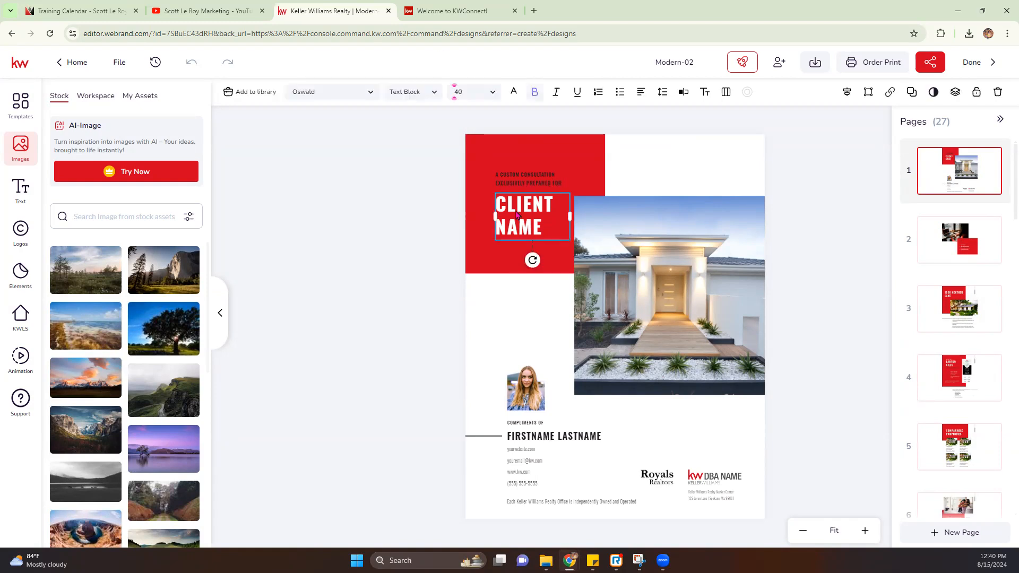
{"action": "double_click", "coordinate": [516, 212]}
{"action": "key", "text": "Delete"}
{"action": "key", "text": "Delete"}
{"action": "key", "text": "Delete"}
{"action": "key", "text": "Delete"}
{"action": "key", "text": "Delete"}
{"action": "key", "text": "Delete"}
{"action": "type", "text": "Scott"}
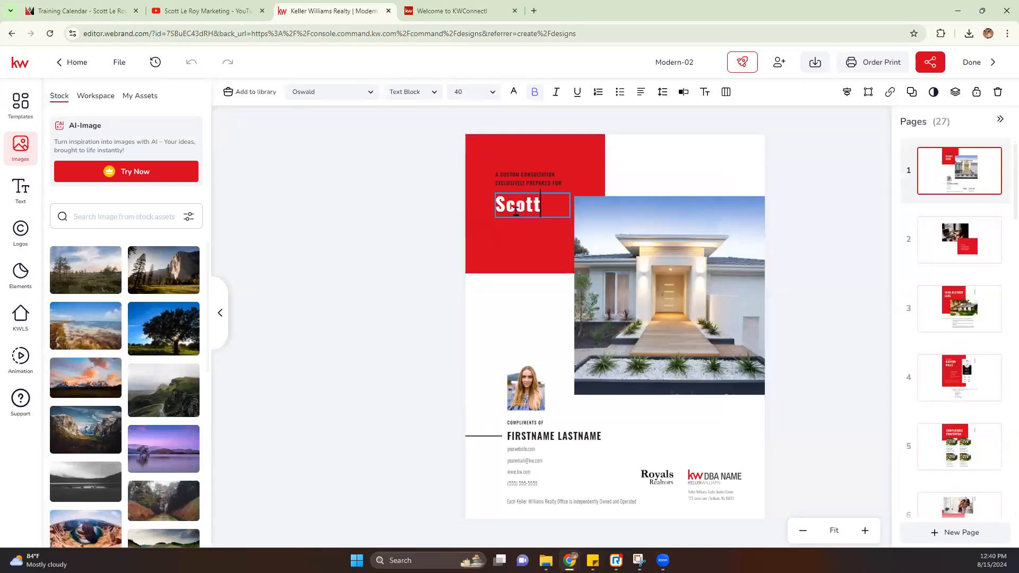
{"action": "type", "text": " Le Roy"}
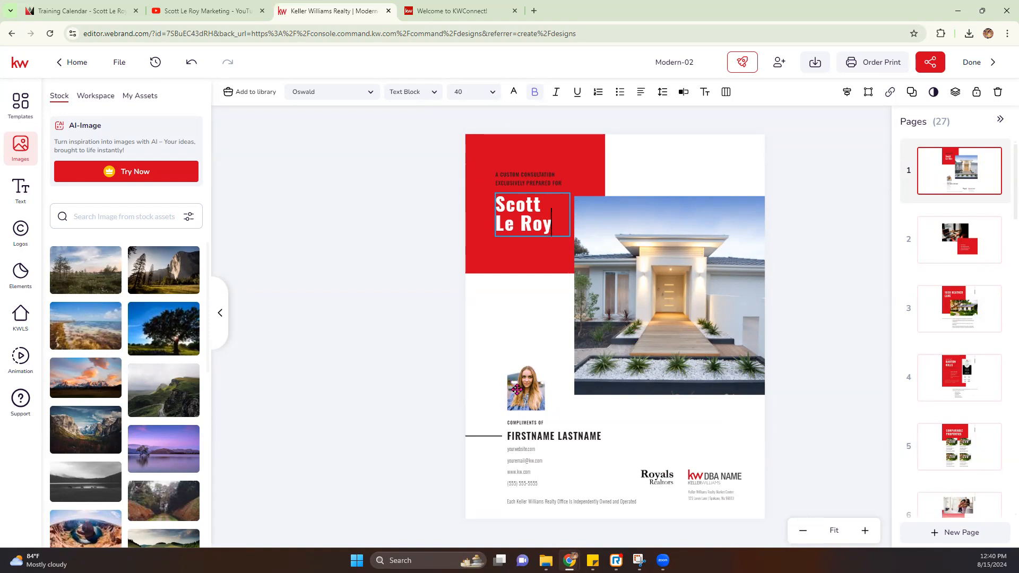
{"action": "left_click", "coordinate": [675, 331]}
{"action": "left_click", "coordinate": [613, 317]}
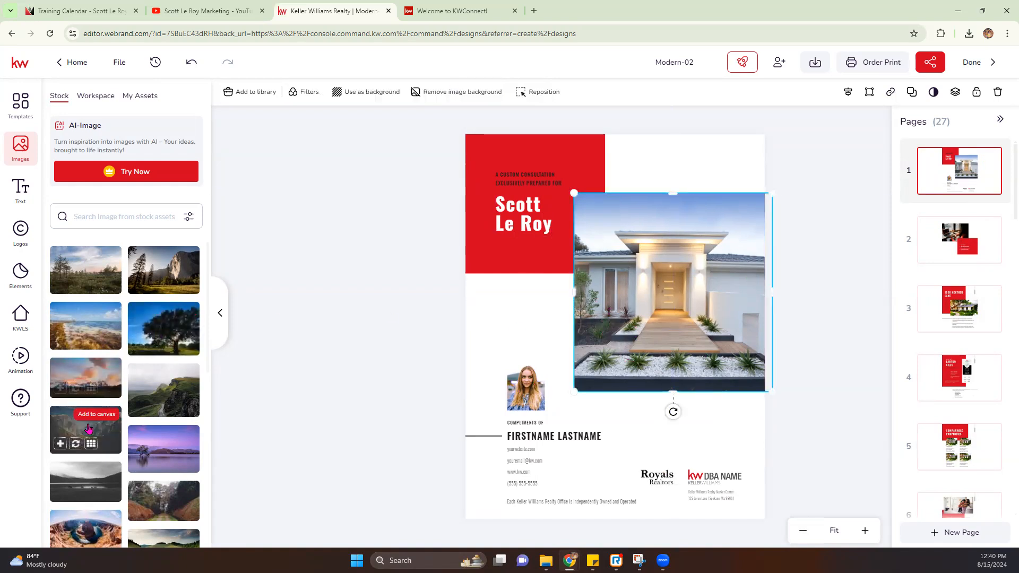
Step: Swap the house photo for a mountain valley stock image and the headshot for the agent's own photo
{"action": "left_click", "coordinate": [76, 444]}
{"action": "left_click", "coordinate": [518, 388]}
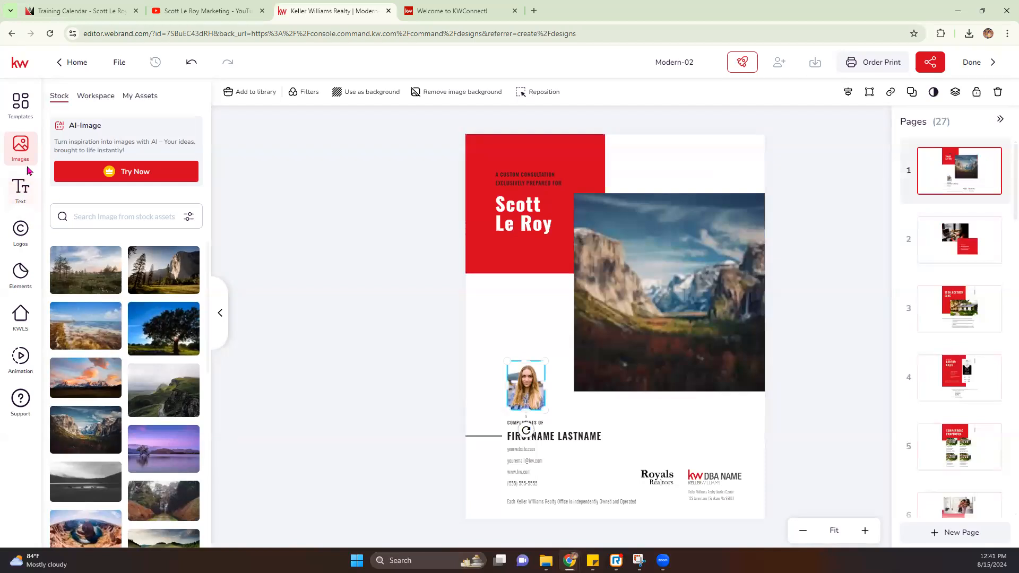
{"action": "left_click", "coordinate": [144, 99]}
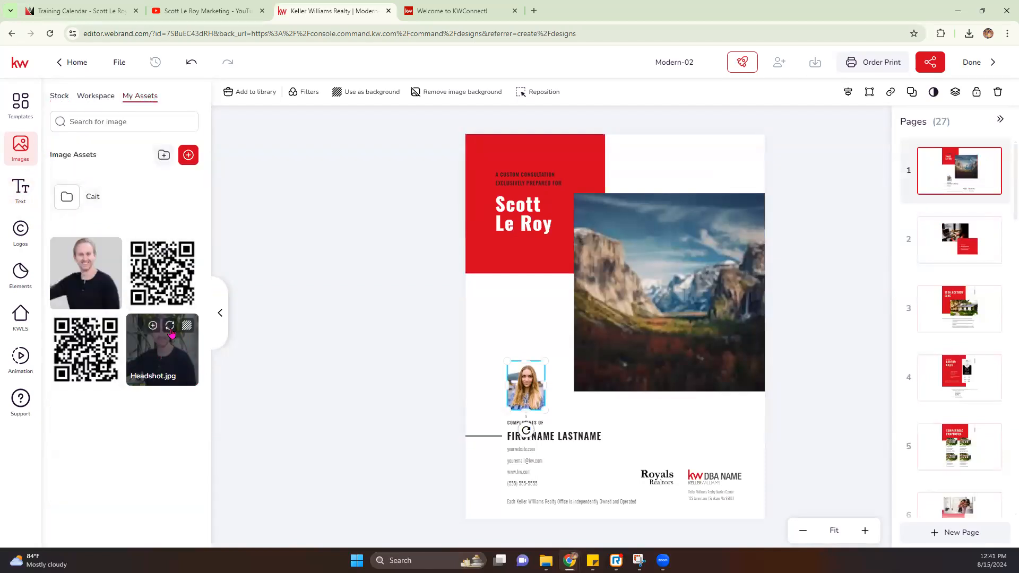
{"action": "left_click", "coordinate": [162, 348]}
Step: Replace the FIRSTNAME LASTNAME line with the saved company name, Keller Williams
{"action": "left_click", "coordinate": [574, 438]}
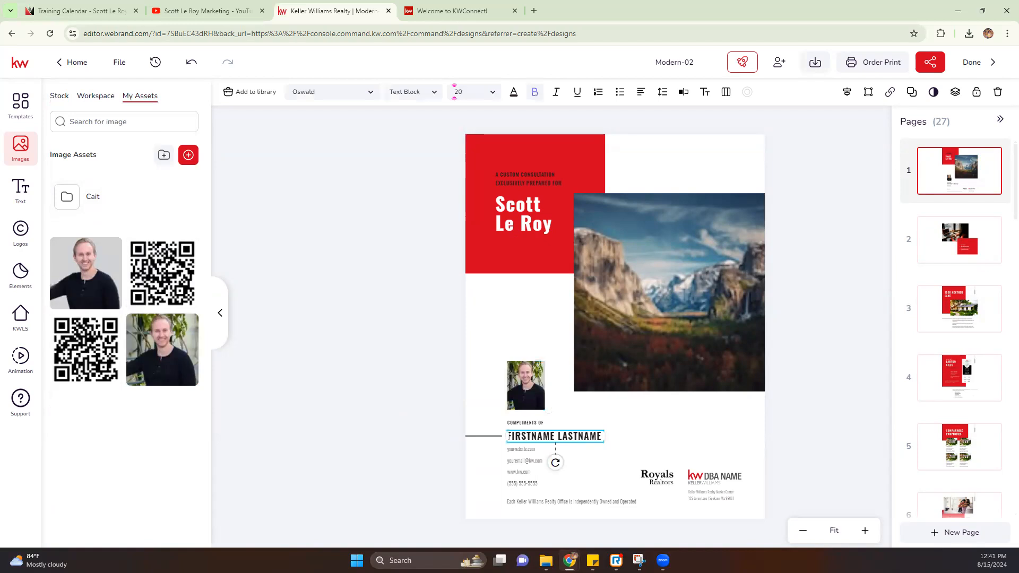
{"action": "left_click", "coordinate": [21, 189]}
{"action": "left_click", "coordinate": [170, 95]}
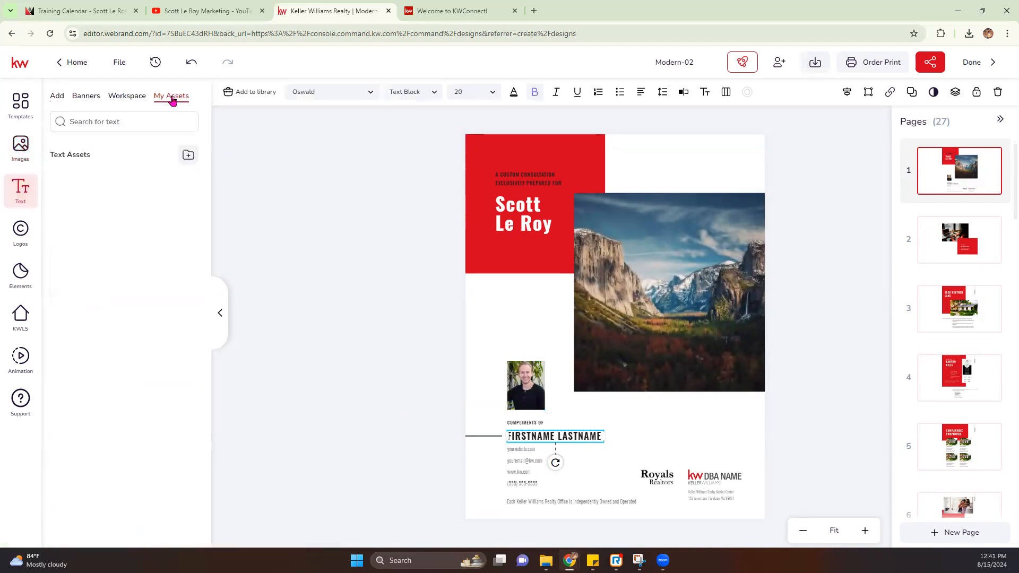
{"action": "scroll", "coordinate": [84, 332], "scroll_direction": "down", "scroll_amount": 2}
{"action": "scroll", "coordinate": [159, 327], "scroll_direction": "up", "scroll_amount": 2}
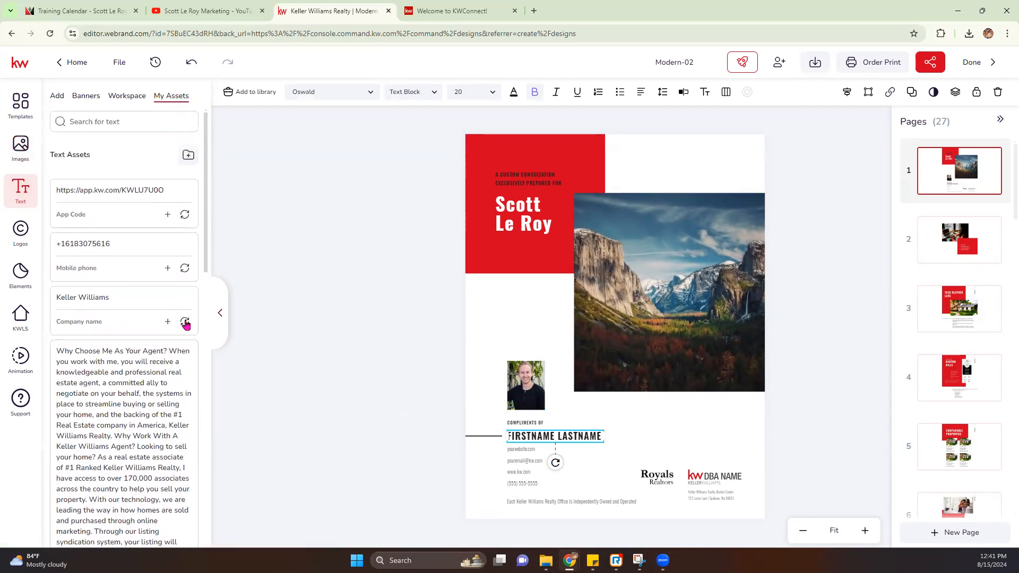
{"action": "left_click", "coordinate": [185, 322]}
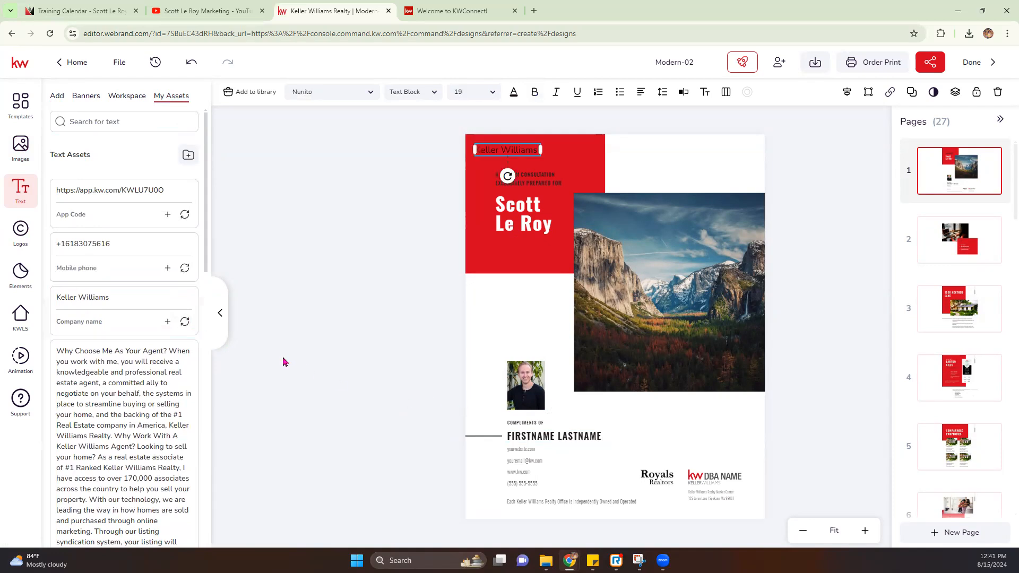
{"action": "left_click", "coordinate": [545, 438]}
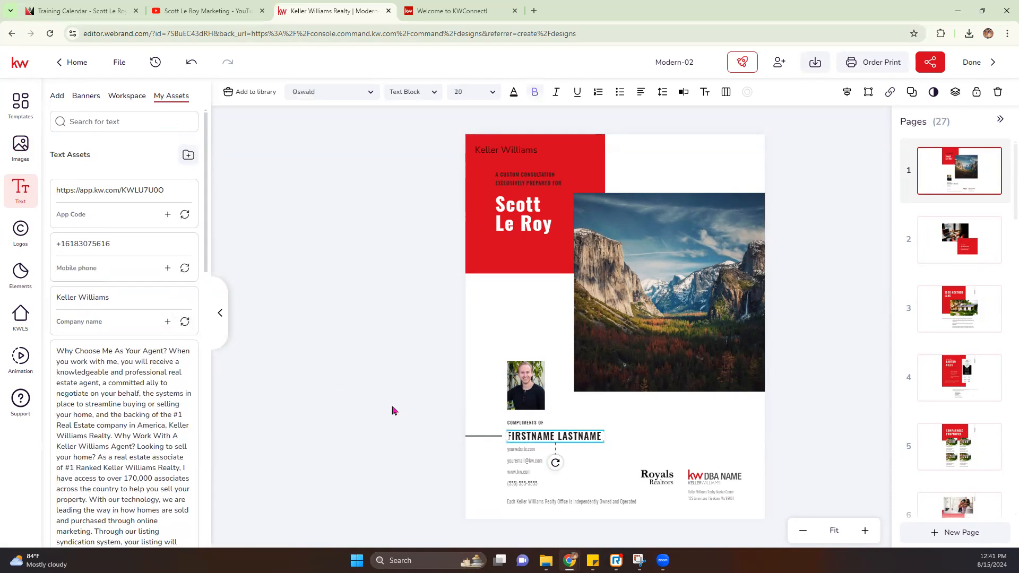
{"action": "left_click", "coordinate": [185, 322]}
Step: Try replacing the contact details with the saved mobile number, then undo it
{"action": "left_click", "coordinate": [513, 451]}
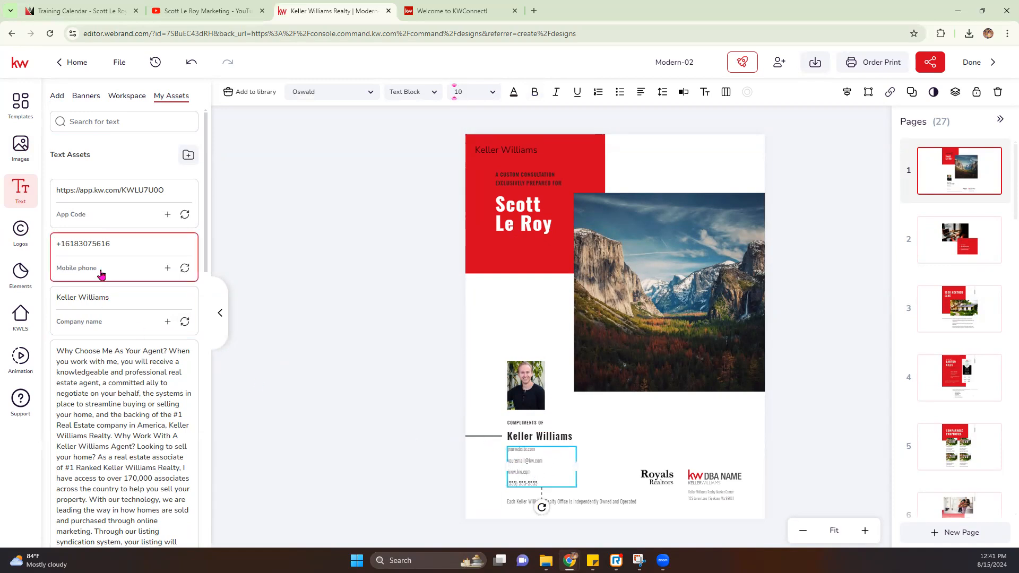
{"action": "left_click", "coordinate": [184, 269]}
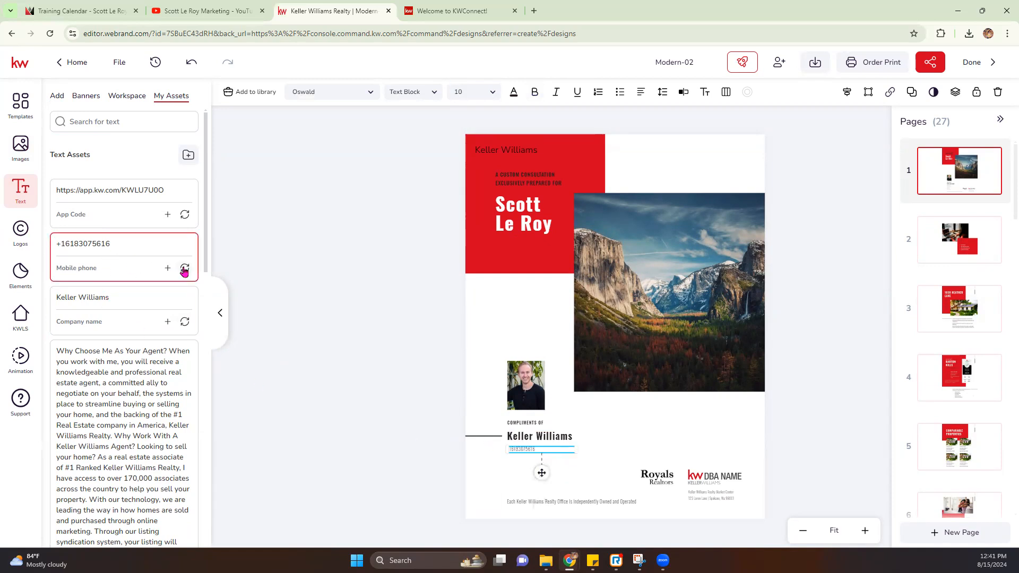
{"action": "left_click", "coordinate": [192, 62]}
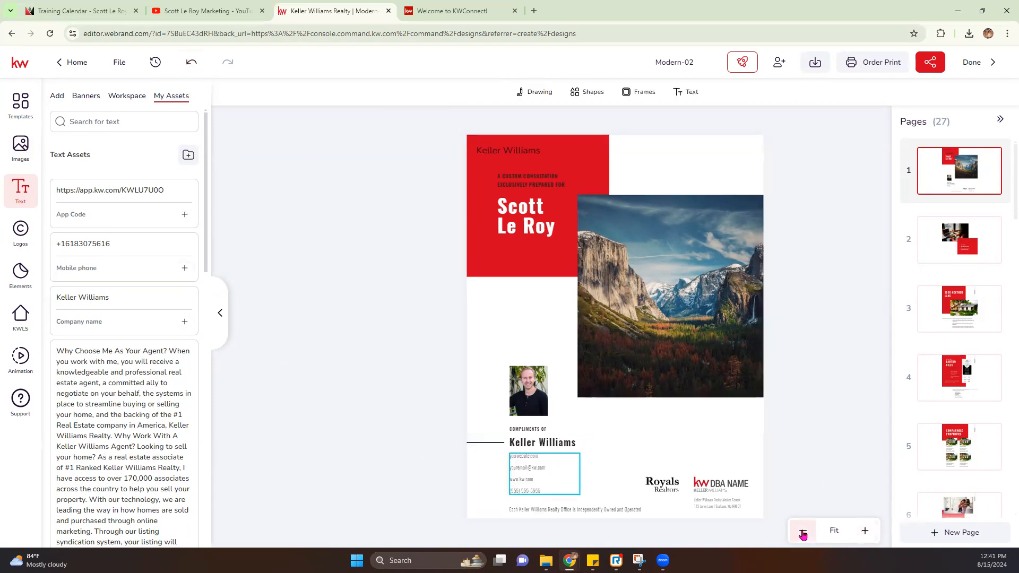
Step: Zoom in and clear the placeholder yourwebsite.com line in the cover's contact block
{"action": "left_click", "coordinate": [864, 531]}
{"action": "left_click", "coordinate": [864, 531]}
{"action": "left_click", "coordinate": [864, 531]}
{"action": "scroll", "coordinate": [580, 437], "scroll_direction": "down", "scroll_amount": 3}
{"action": "double_click", "coordinate": [491, 439]}
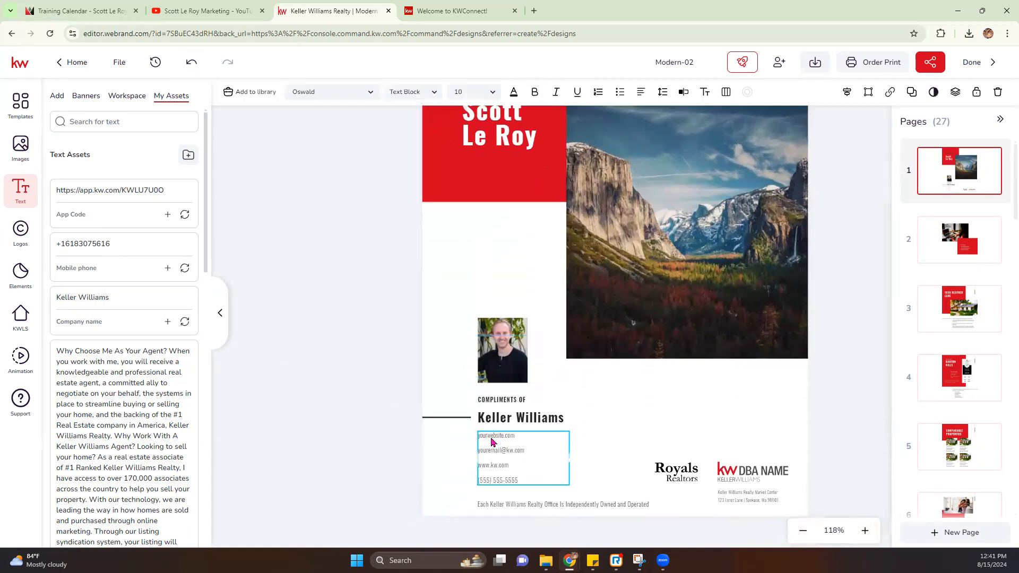
{"action": "left_click_drag", "start_coordinate": [518, 436], "coordinate": [472, 434]}
{"action": "key", "text": "BackSpace"}
{"action": "left_click", "coordinate": [320, 420]}
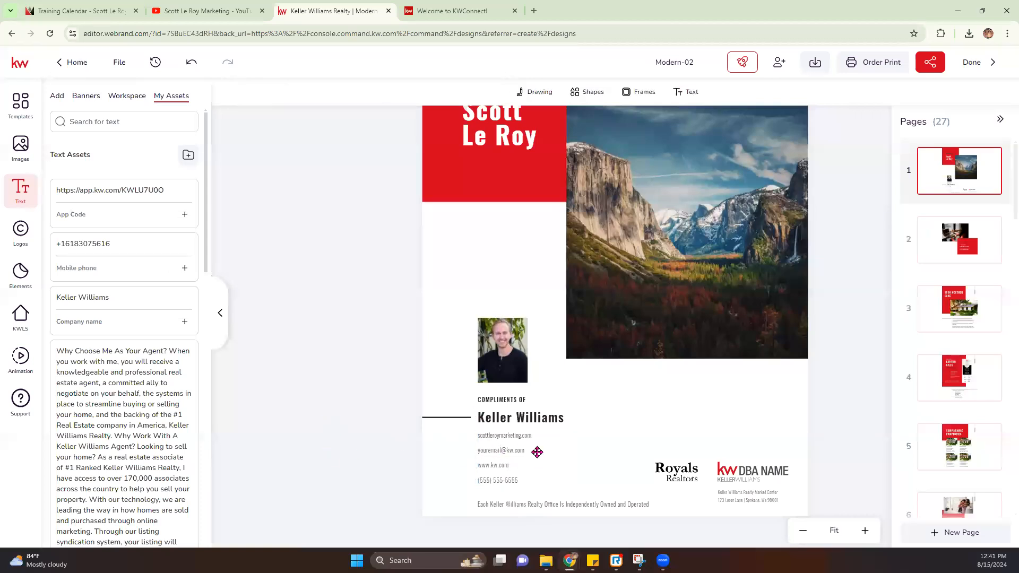
Step: Overwrite the placeholder e-mail with the agent's support address in the text editor and save
{"action": "left_click", "coordinate": [519, 455]}
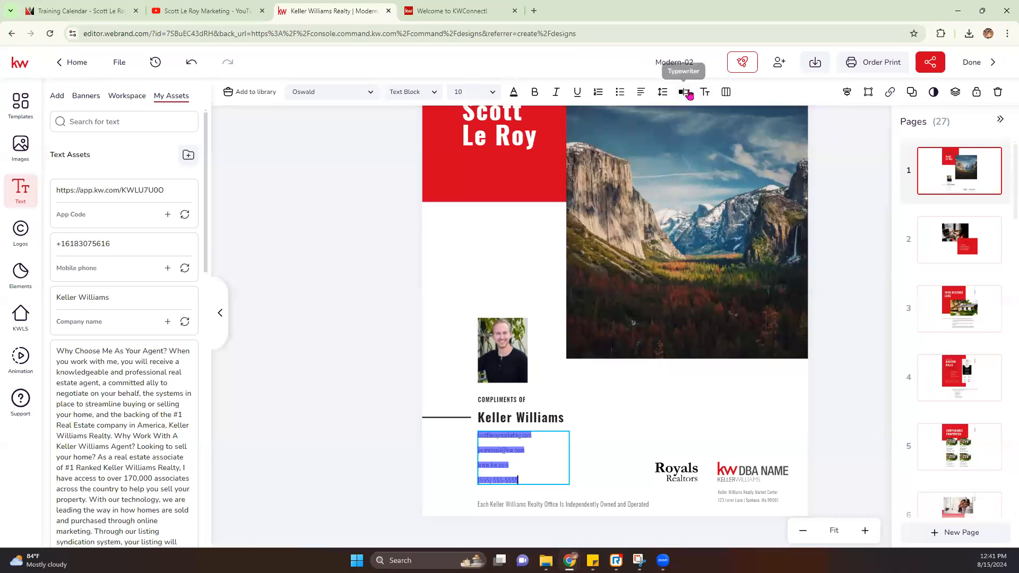
{"action": "left_click", "coordinate": [683, 91]}
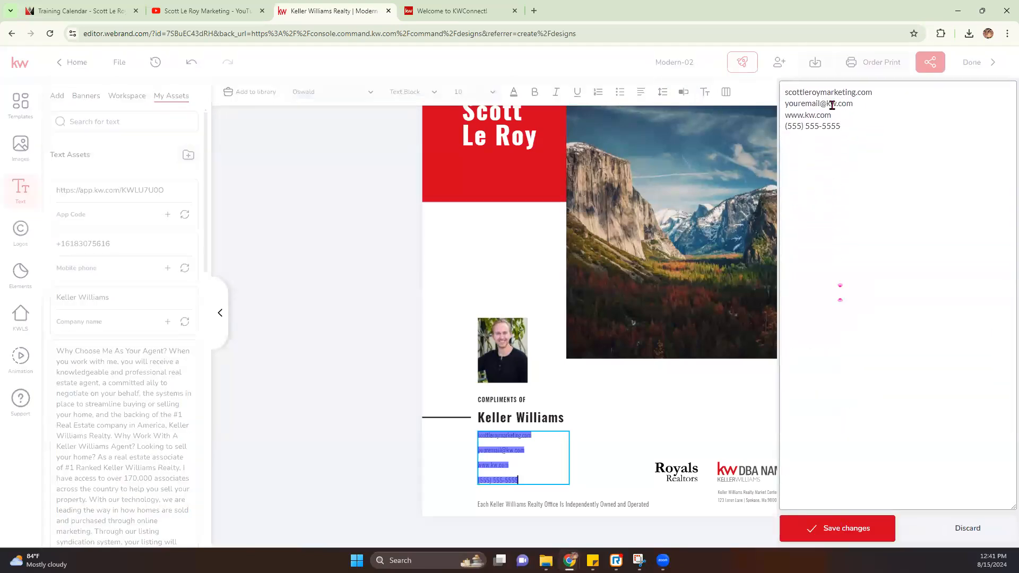
{"action": "left_click_drag", "start_coordinate": [836, 104], "coordinate": [762, 106]}
{"action": "left_click", "coordinate": [832, 528]}
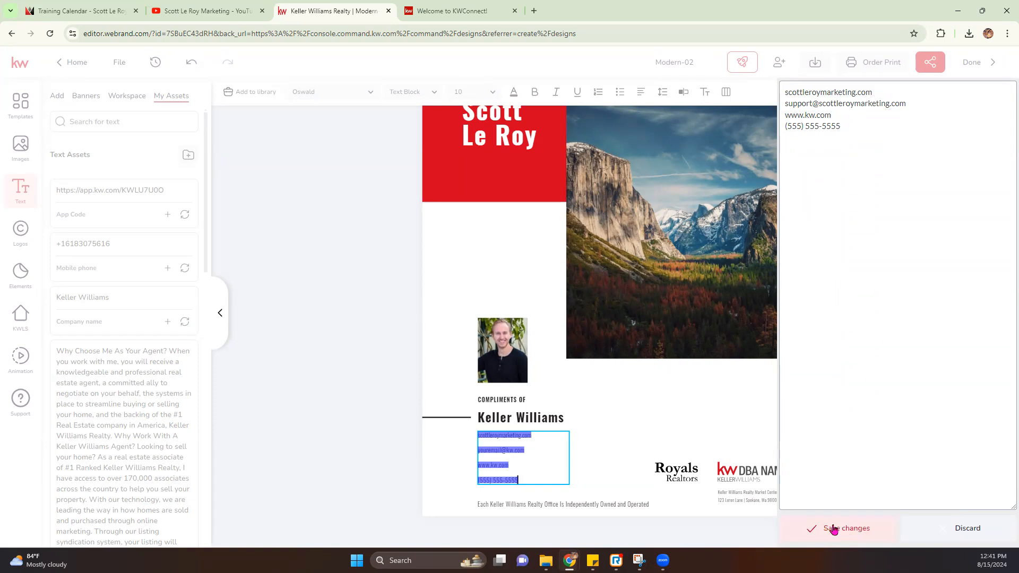
{"action": "left_click", "coordinate": [746, 471]}
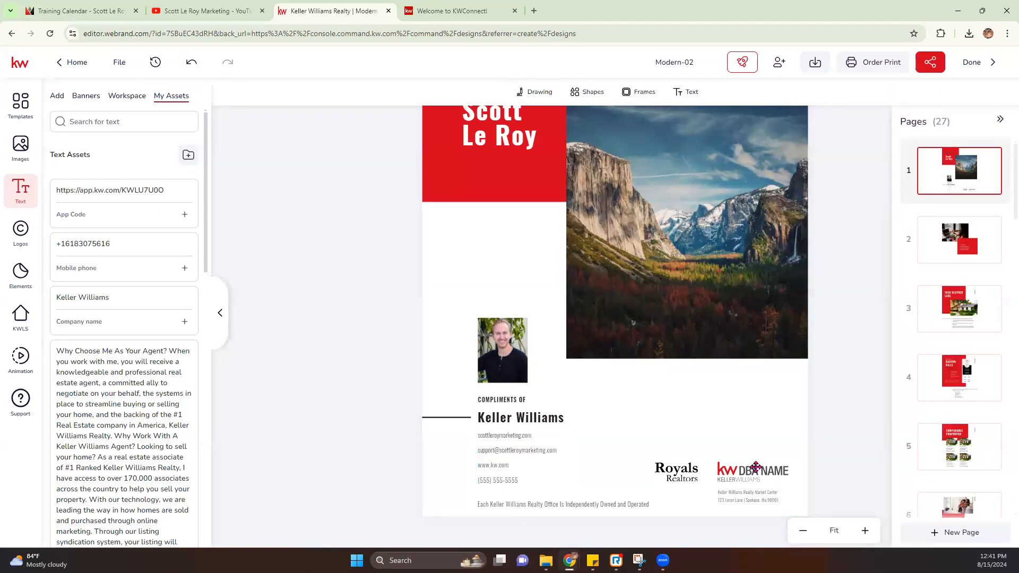
Step: Replace the KW DBA NAME logo with the KW Marketplace logo from My Assets
{"action": "left_click", "coordinate": [105, 97]}
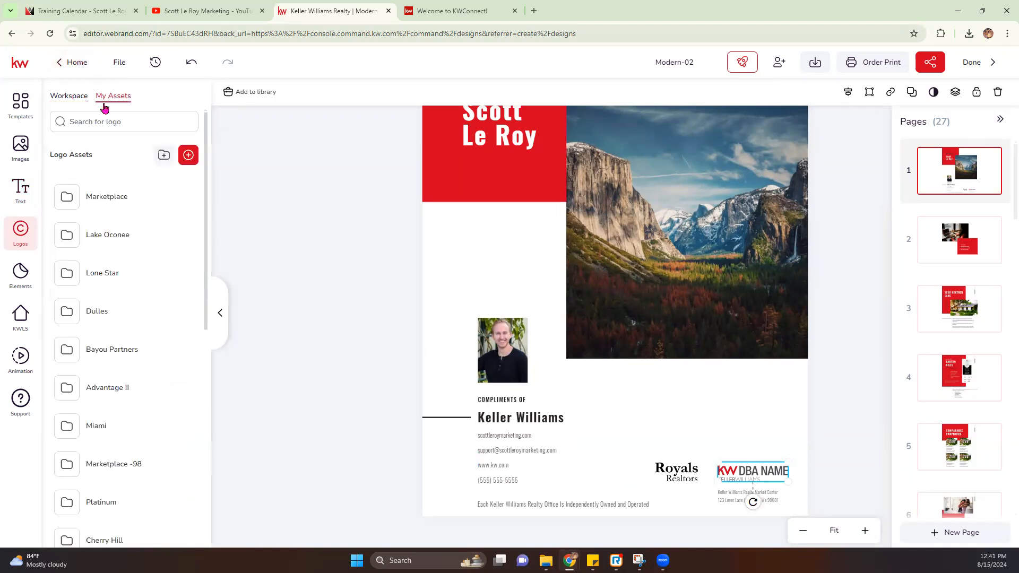
{"action": "left_click", "coordinate": [104, 199]}
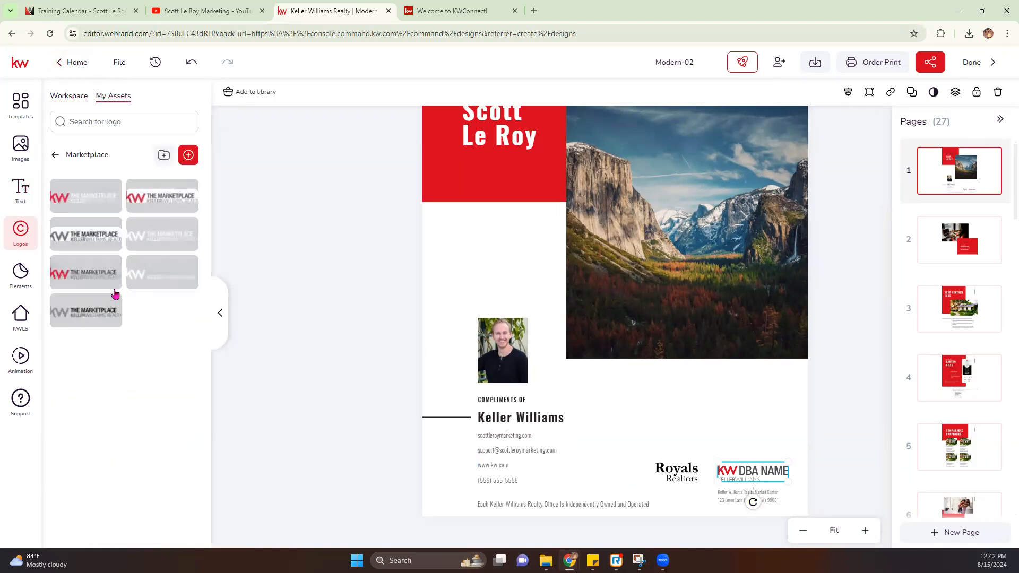
{"action": "left_click", "coordinate": [110, 268]}
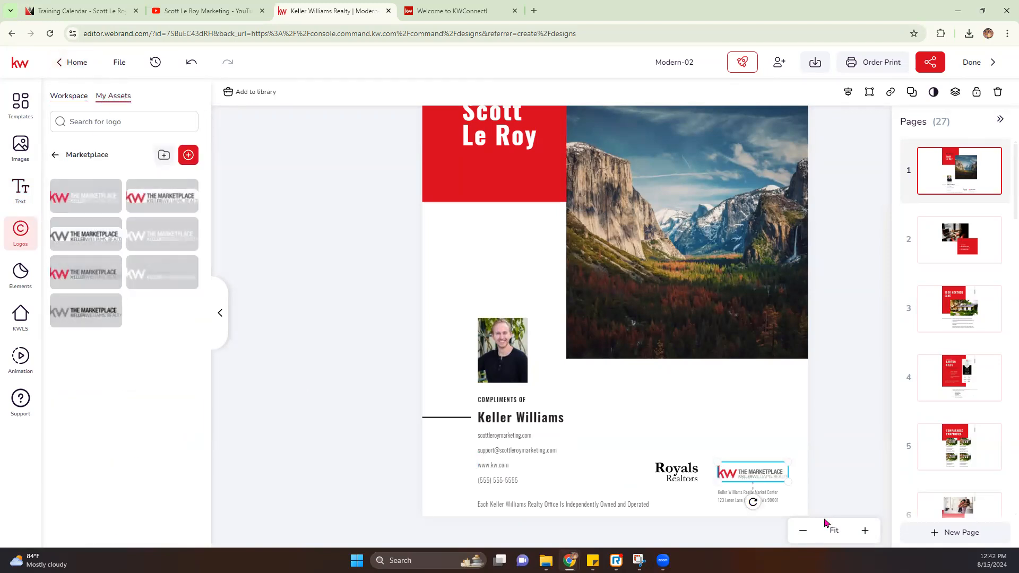
Step: Delete the extra Royals Realtors logo from the cover and go to page 2
{"action": "left_click", "coordinate": [732, 497]}
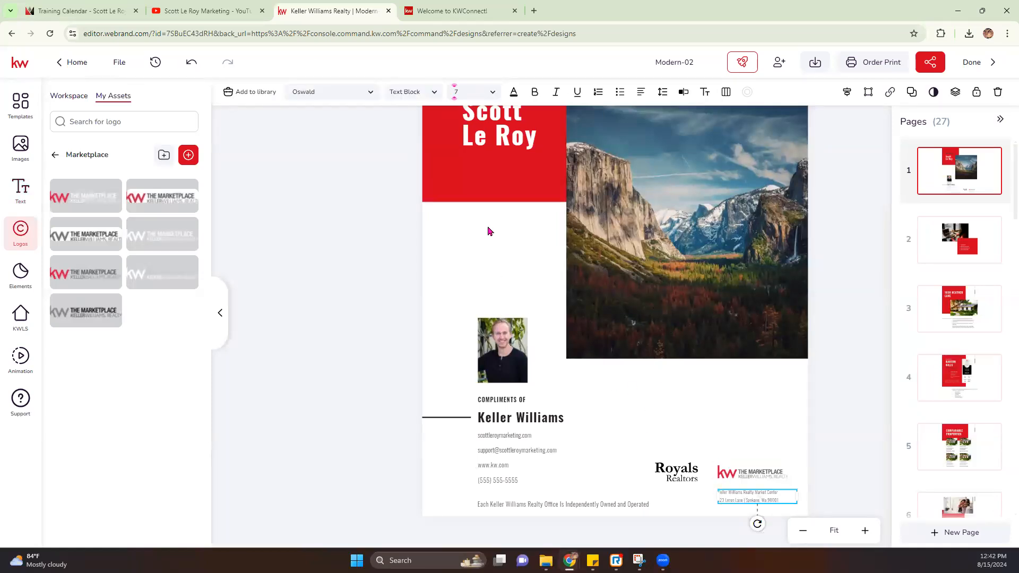
{"action": "left_click", "coordinate": [675, 469]}
{"action": "key", "text": "Delete"}
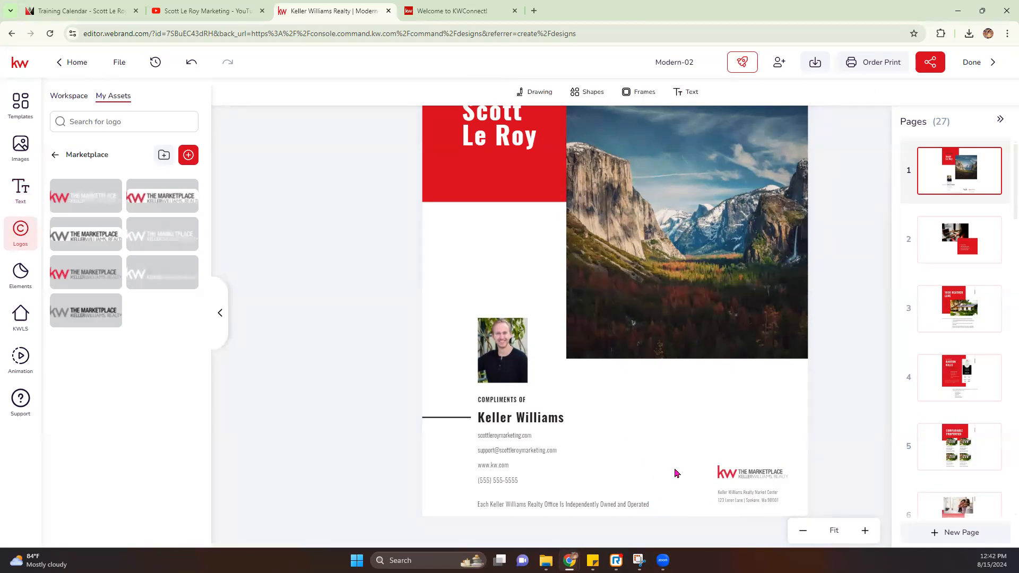
{"action": "left_click", "coordinate": [977, 247]}
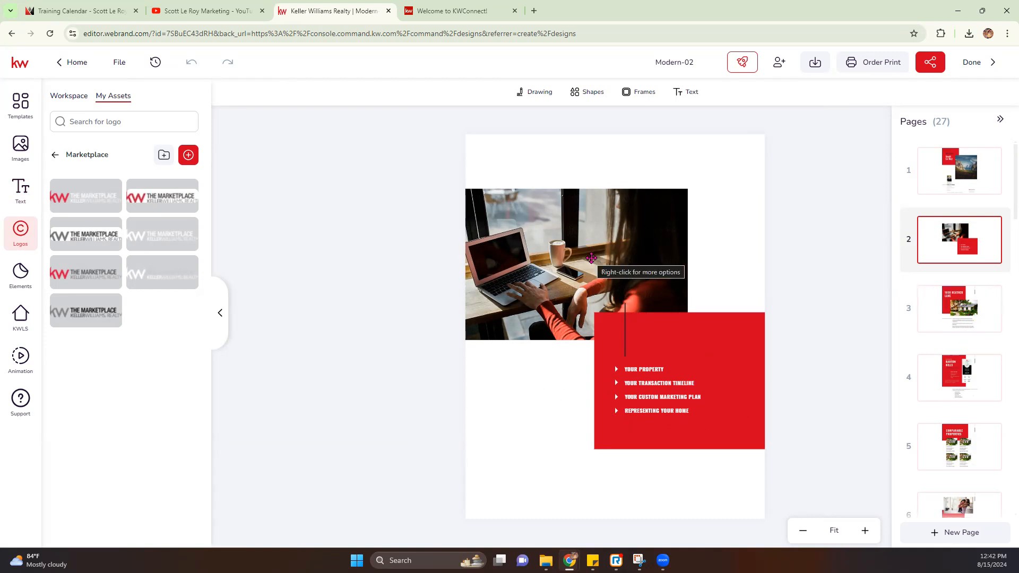
{"action": "left_click", "coordinate": [971, 320]}
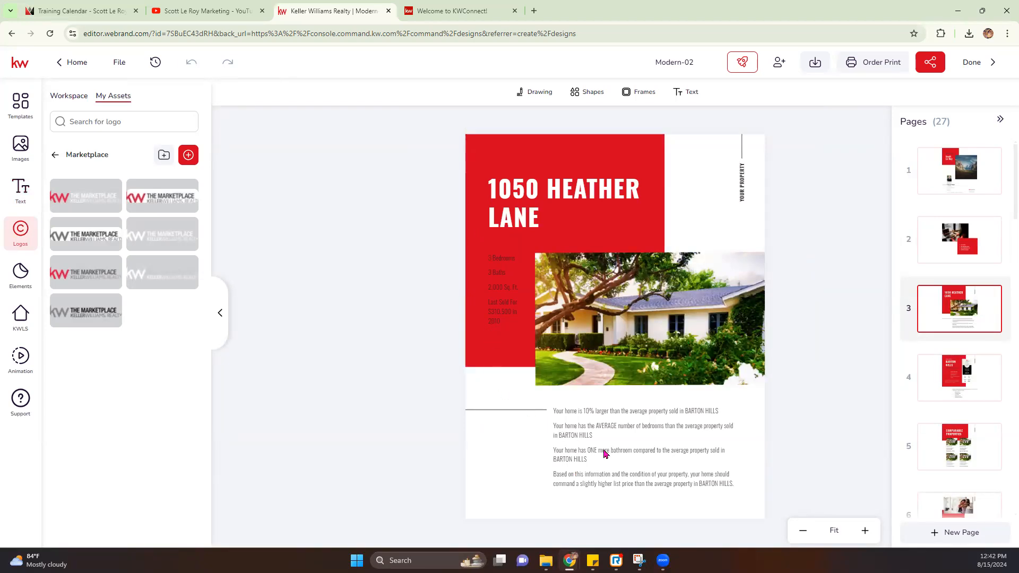
{"action": "left_click", "coordinate": [967, 390]}
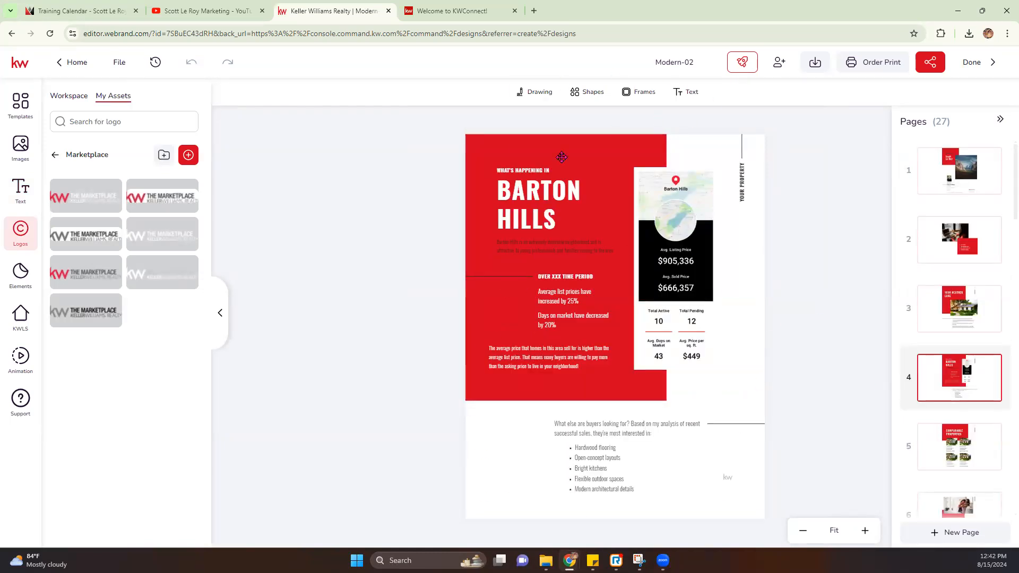
{"action": "left_click", "coordinate": [643, 276]}
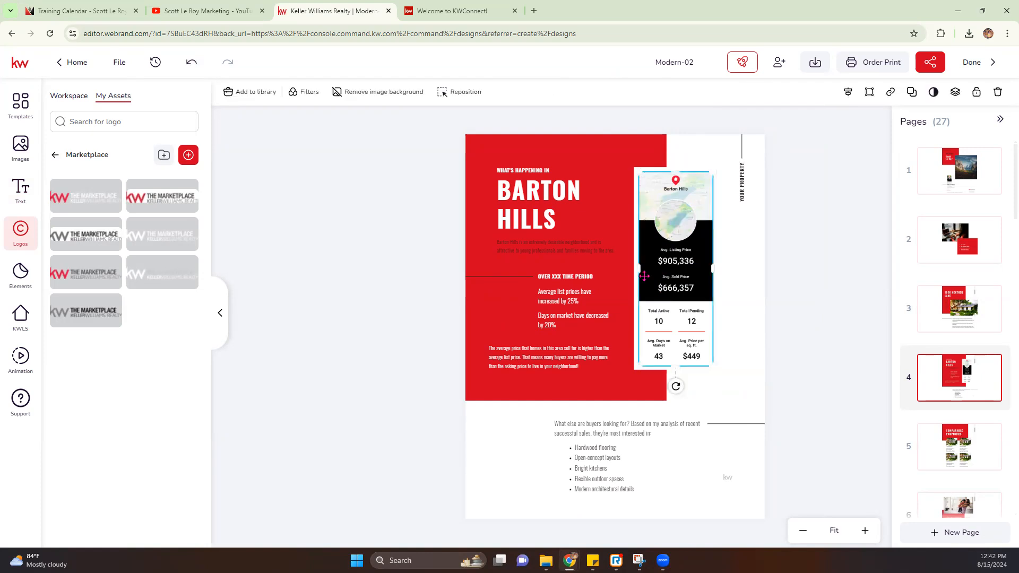
Step: Search KWLS snapshots by postal code 31419 and swap it in, showing a $377,672 average listing price
{"action": "left_click", "coordinate": [17, 323]}
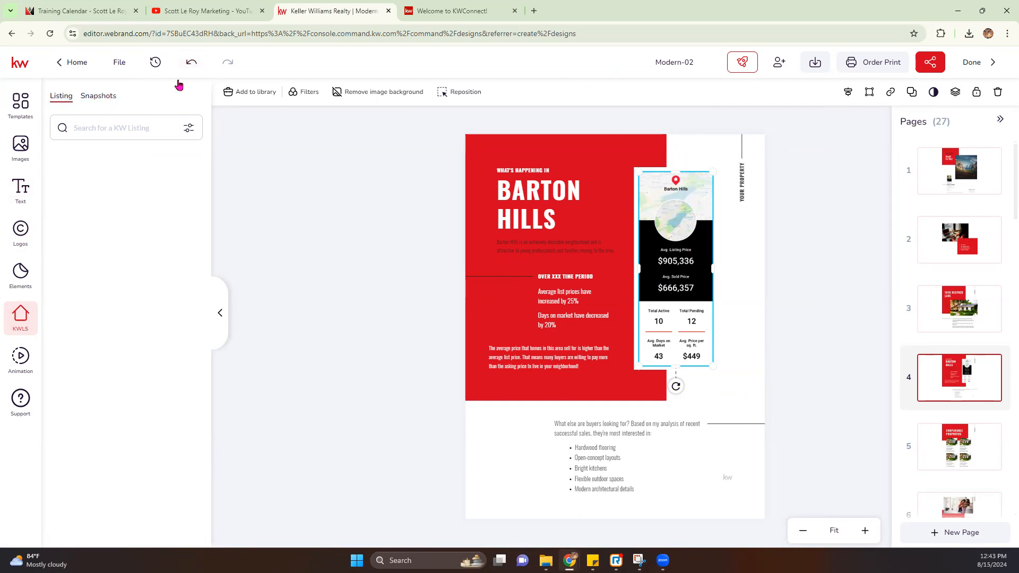
{"action": "left_click", "coordinate": [106, 97]}
{"action": "left_click", "coordinate": [114, 136]}
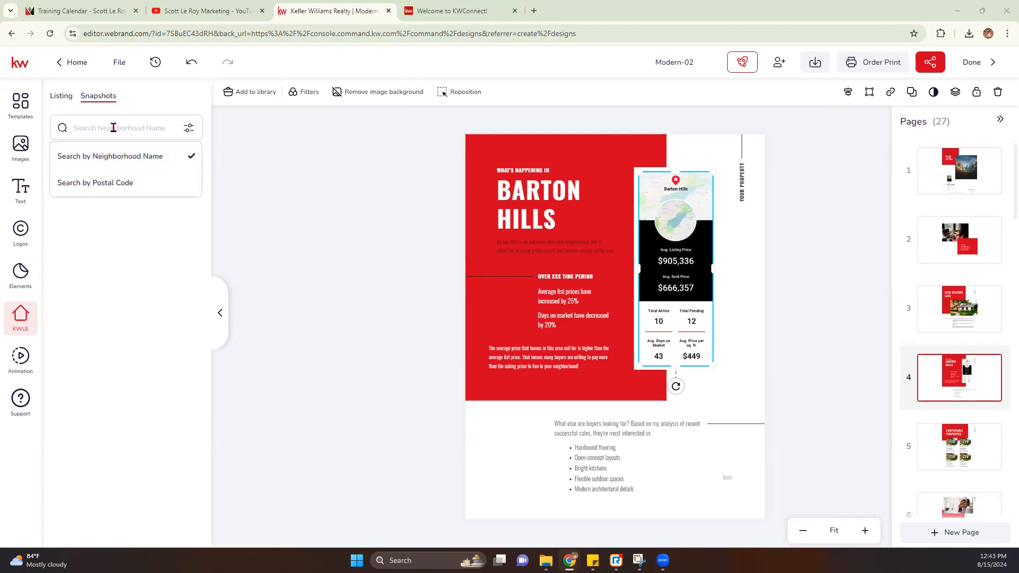
{"action": "left_click", "coordinate": [125, 183]}
{"action": "left_click", "coordinate": [114, 126]}
{"action": "type", "text": "31419"}
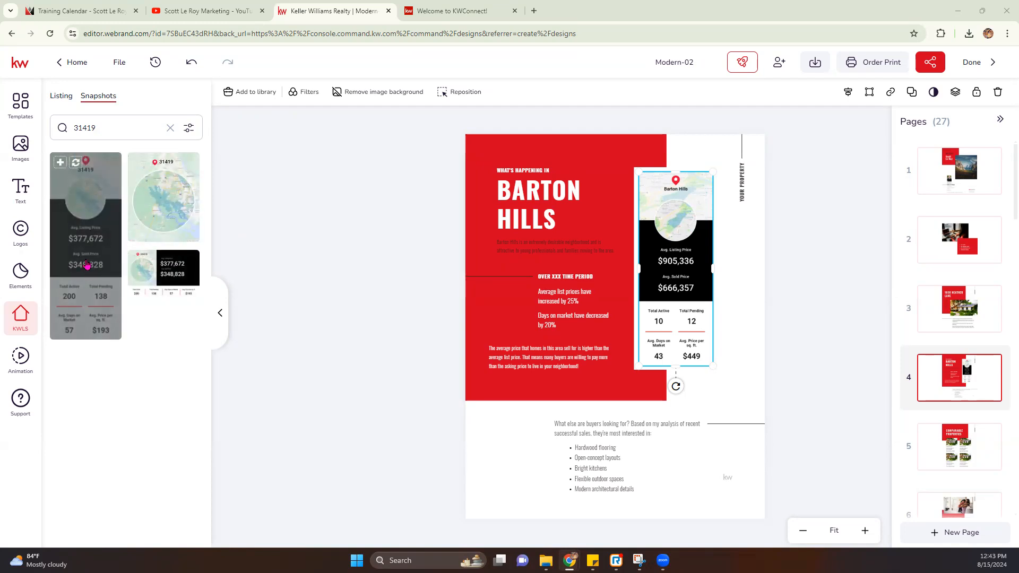
{"action": "left_click", "coordinate": [76, 164]}
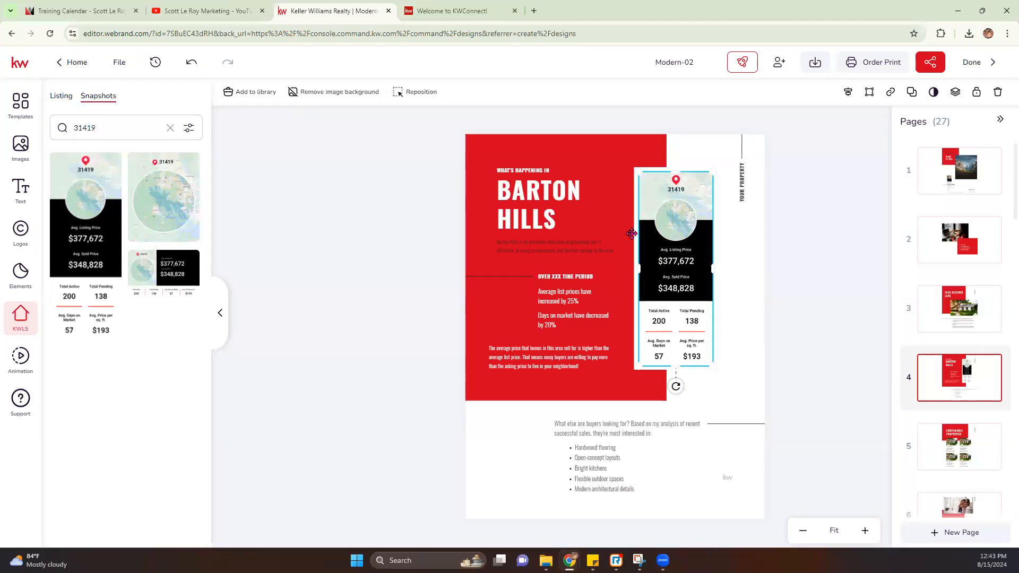
Step: Retitle the Barton Hills heading to 'Savannah' and widen it to fit on one line
{"action": "left_click", "coordinate": [538, 223]}
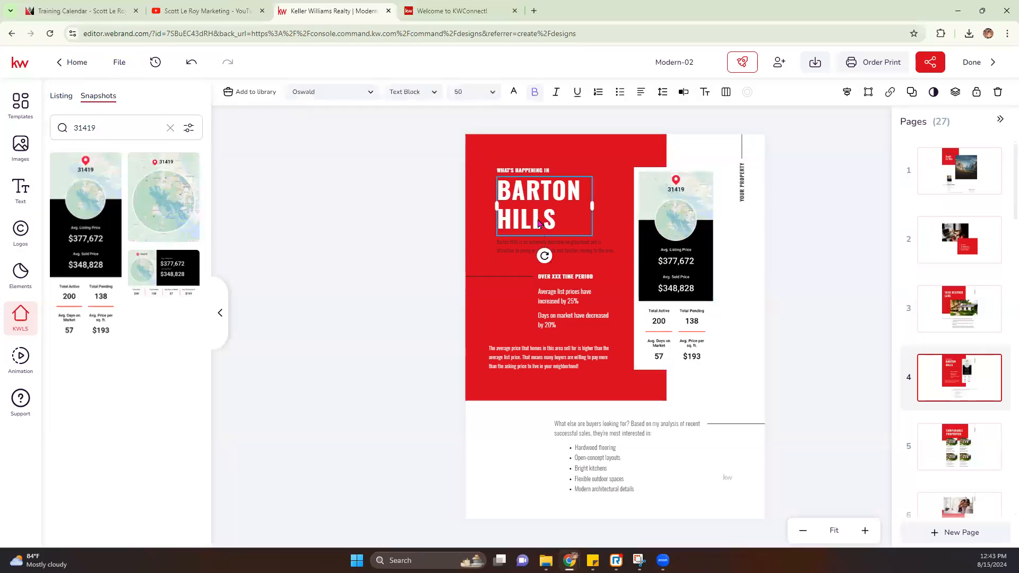
{"action": "double_click", "coordinate": [538, 224]}
{"action": "left_click_drag", "start_coordinate": [565, 222], "coordinate": [498, 189]}
{"action": "type", "text": "Savv"}
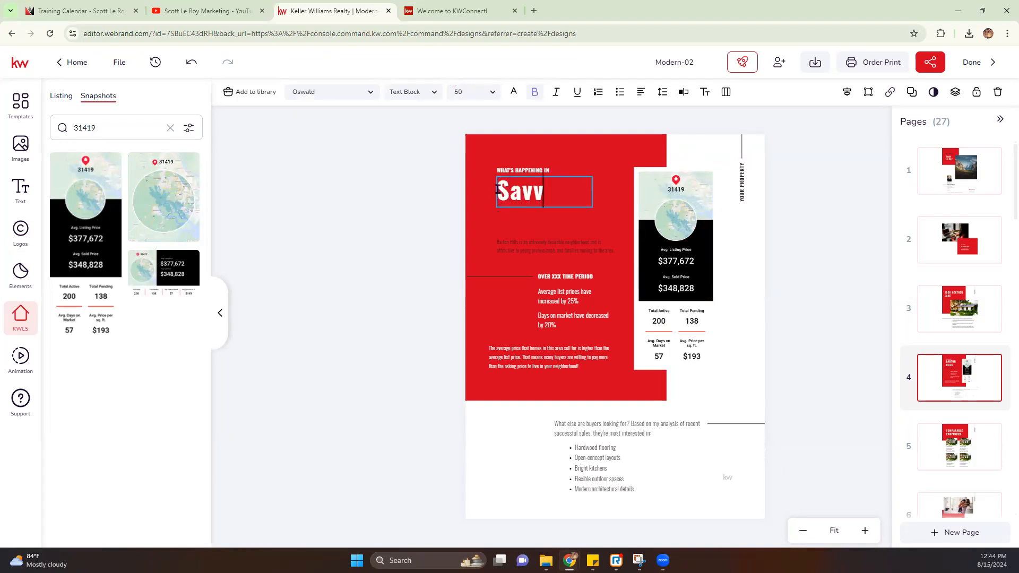
{"action": "key", "text": "BackSpace"}
{"action": "type", "text": "annah"}
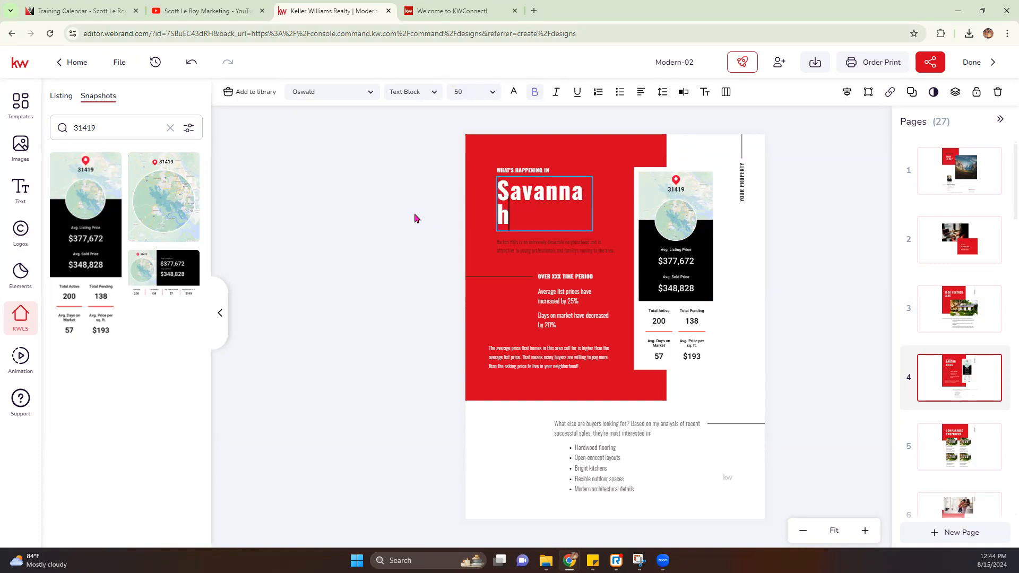
{"action": "mouse_move", "coordinate": [592, 204]}
{"action": "left_mouse_down"}
{"action": "mouse_move", "coordinate": [612, 196]}
{"action": "mouse_move", "coordinate": [577, 194]}
{"action": "mouse_move", "coordinate": [578, 218]}
{"action": "left_mouse_up"}
Step: Move the WHAT'S HAPPENING IN line down just above Savannah, then go to page 5
{"action": "left_click", "coordinate": [538, 164]}
{"action": "left_click", "coordinate": [525, 171]}
{"action": "left_click_drag", "start_coordinate": [525, 172], "coordinate": [533, 220]}
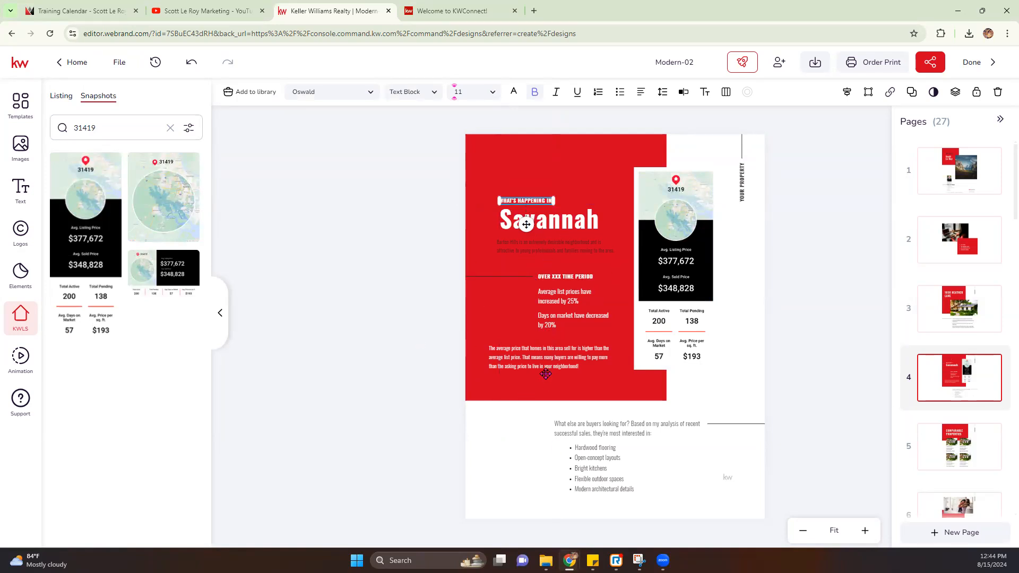
{"action": "left_click", "coordinate": [964, 462]}
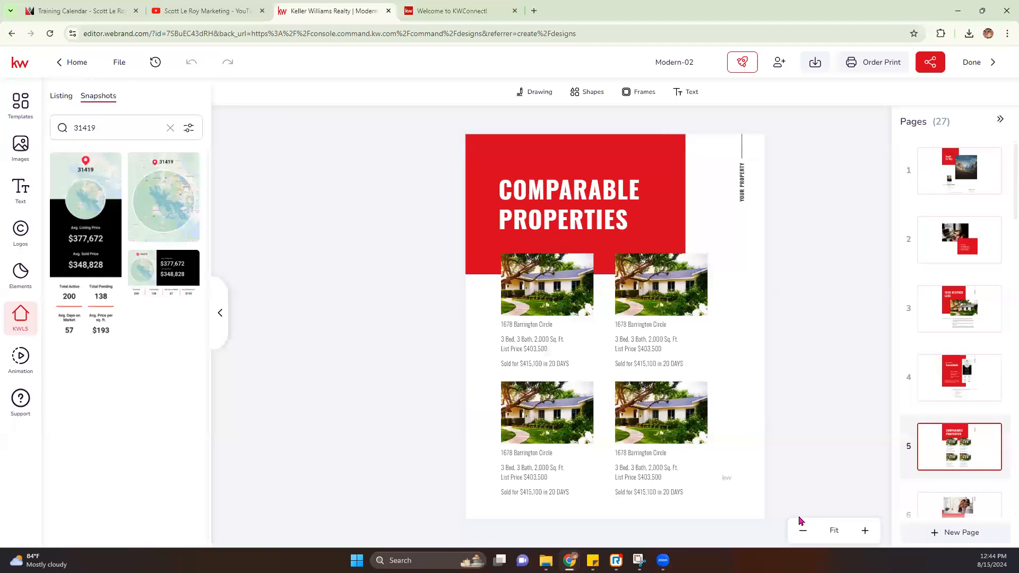
Step: Review pages 6 to 9, from Your Needs Come First to Finding Your Buyer
{"action": "left_click", "coordinate": [968, 502]}
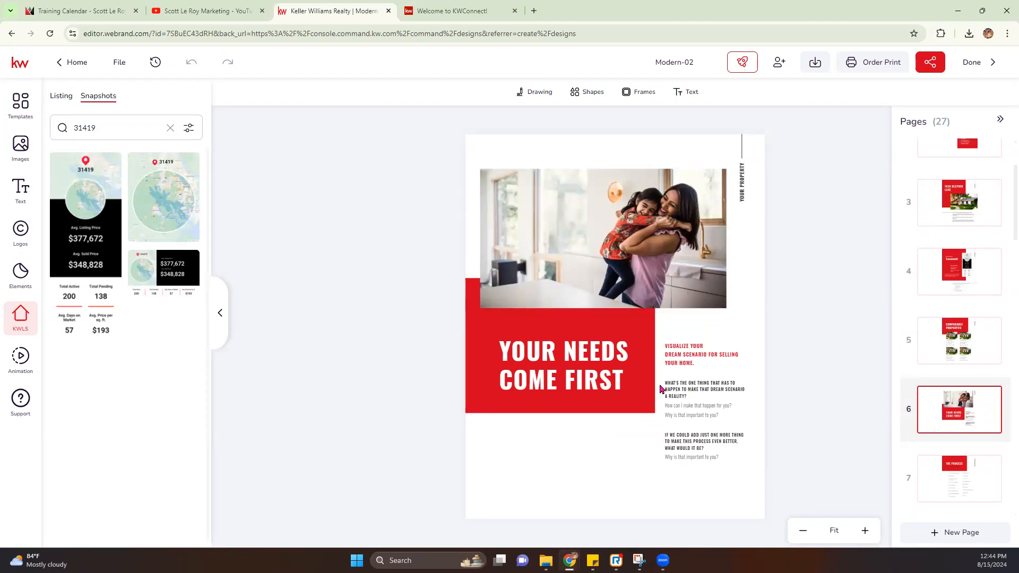
{"action": "scroll", "coordinate": [950, 427], "scroll_direction": "down", "scroll_amount": 1}
{"action": "left_click", "coordinate": [949, 425]}
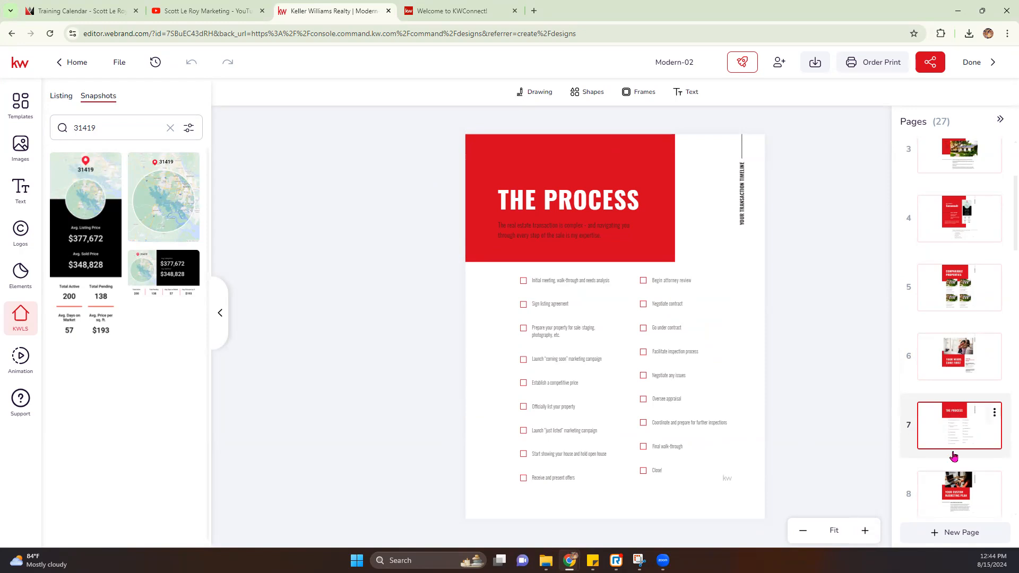
{"action": "left_click", "coordinate": [950, 483]}
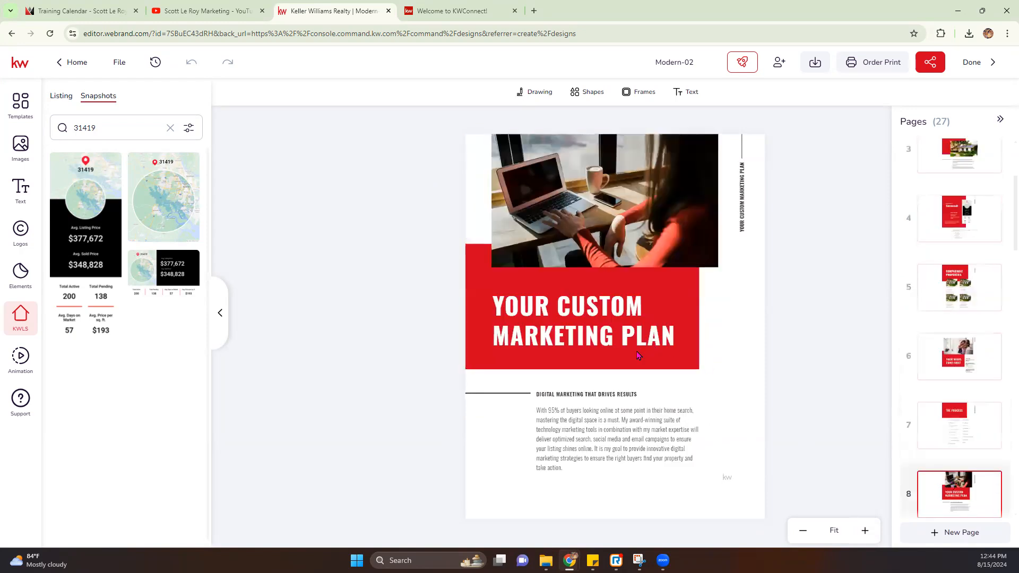
{"action": "scroll", "coordinate": [959, 464], "scroll_direction": "down", "scroll_amount": 3}
{"action": "left_click", "coordinate": [965, 407]}
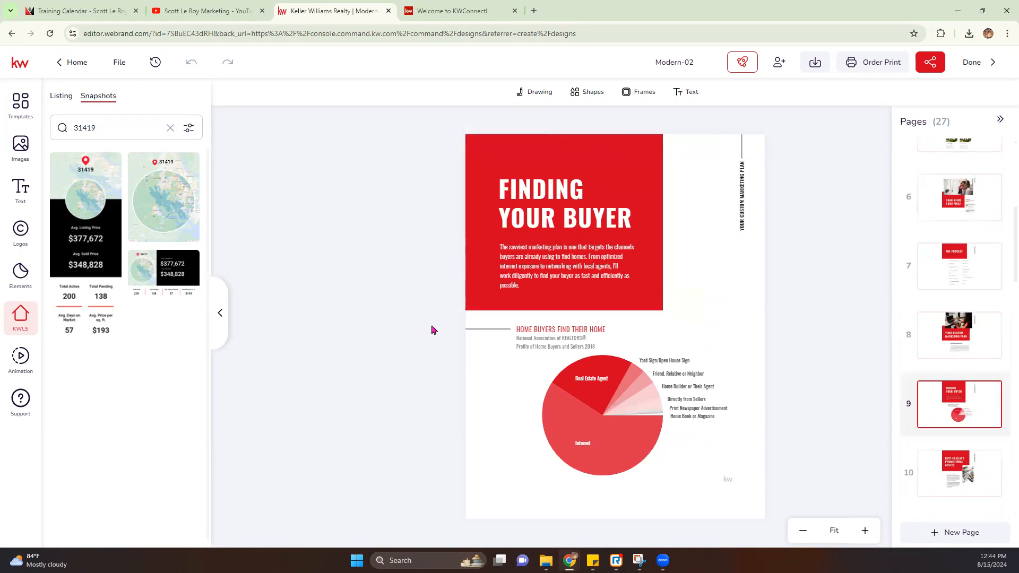
Step: Review pages 10 to 12, from Best-in-Class Promotional Assets to Strategic Promotion
{"action": "scroll", "coordinate": [971, 425], "scroll_direction": "down", "scroll_amount": 1}
{"action": "left_click", "coordinate": [955, 419]}
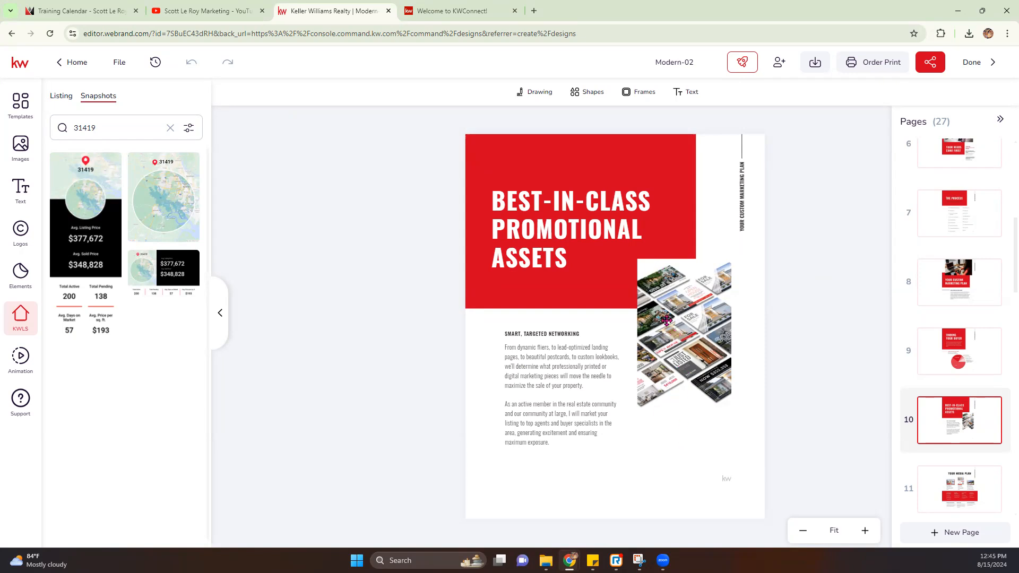
{"action": "scroll", "coordinate": [951, 435], "scroll_direction": "down", "scroll_amount": 1}
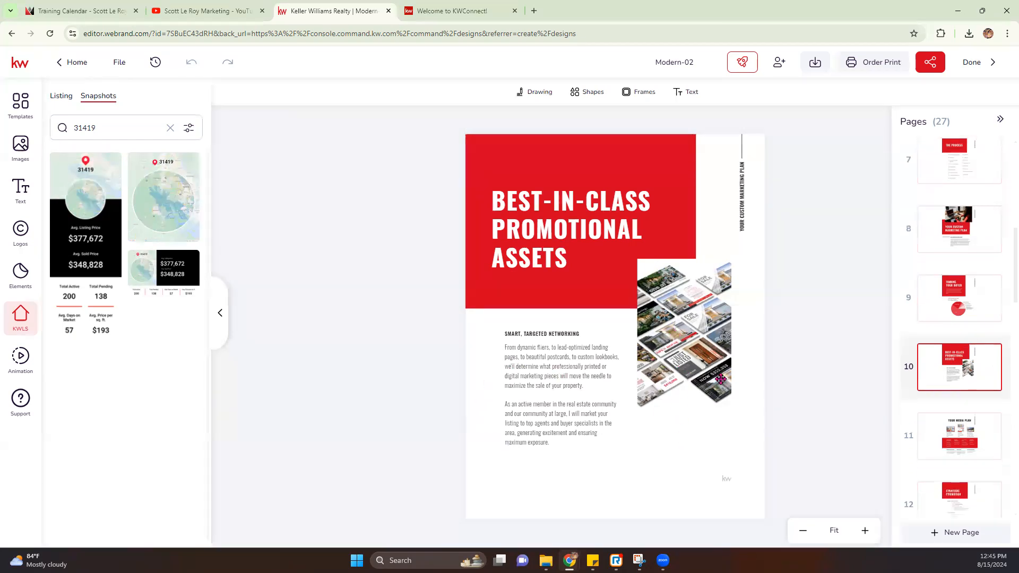
{"action": "left_click", "coordinate": [967, 438]}
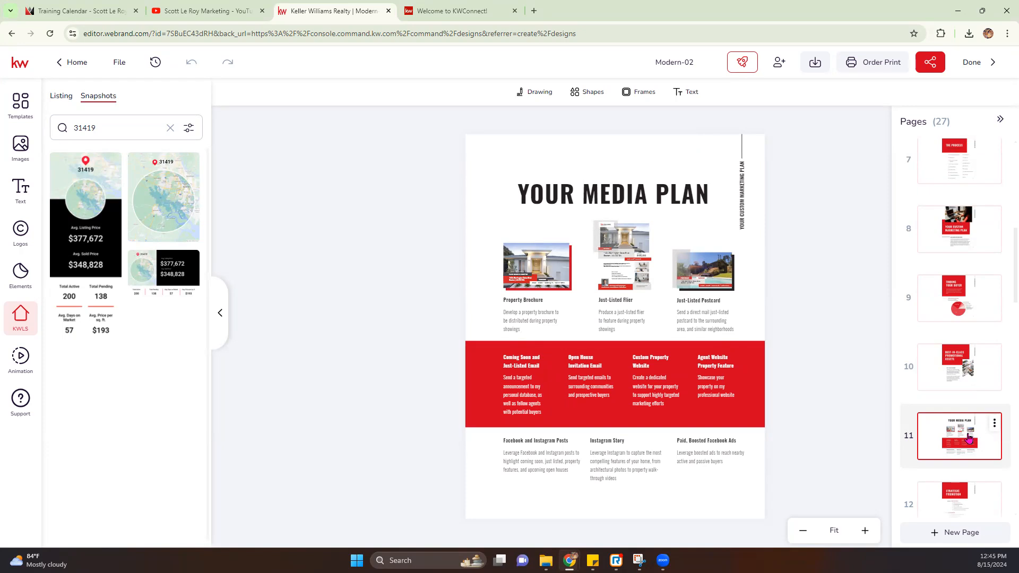
{"action": "scroll", "coordinate": [942, 440], "scroll_direction": "down", "scroll_amount": 1}
{"action": "left_click", "coordinate": [935, 448]}
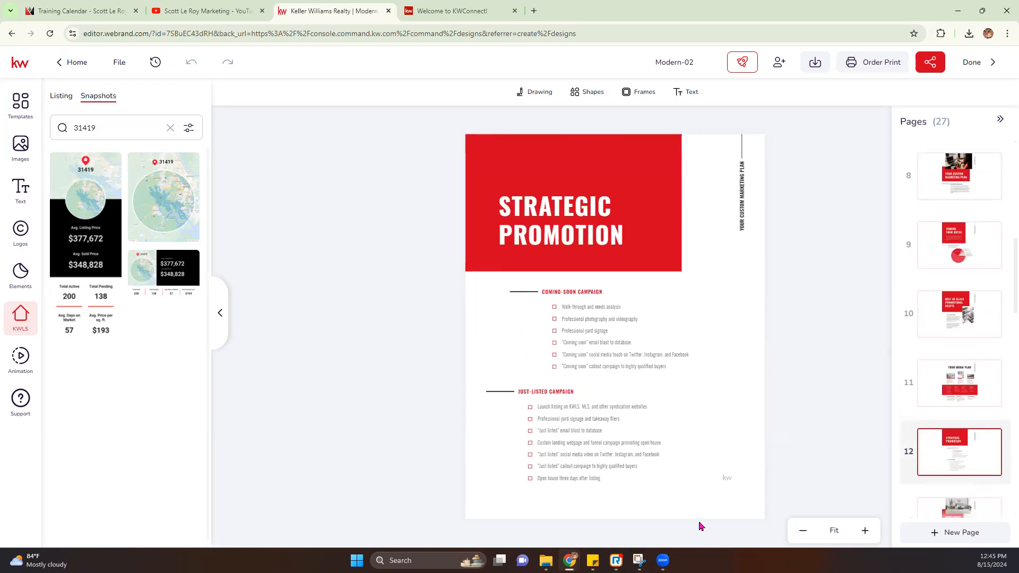
{"action": "scroll", "coordinate": [906, 469], "scroll_direction": "down", "scroll_amount": 1}
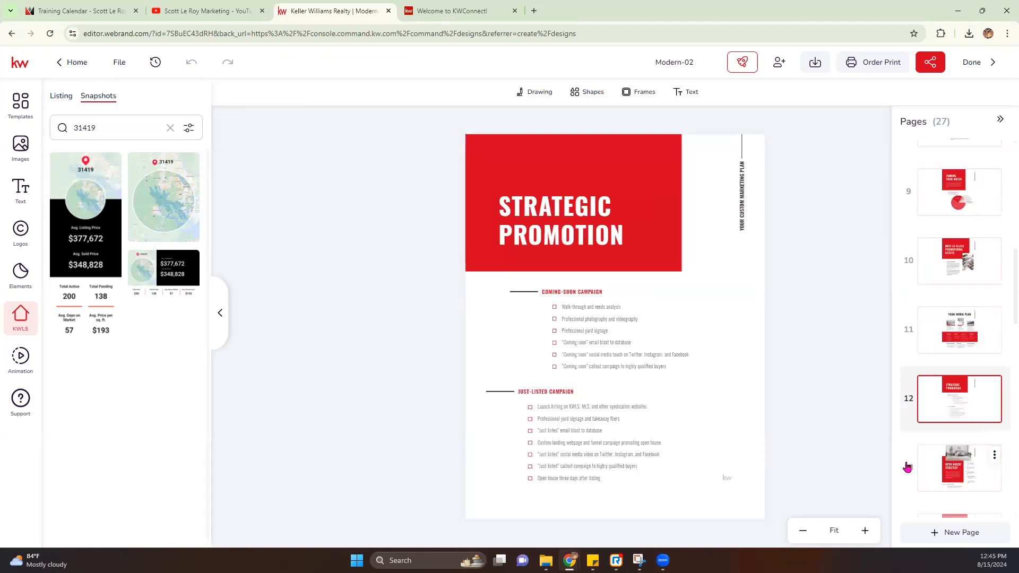
{"action": "scroll", "coordinate": [907, 466], "scroll_direction": "down", "scroll_amount": 1}
Step: Review pages 13 to 16, from Open House Strategy to The Proof Is In My Numbers, selecting its red stats box
{"action": "left_click", "coordinate": [956, 430]}
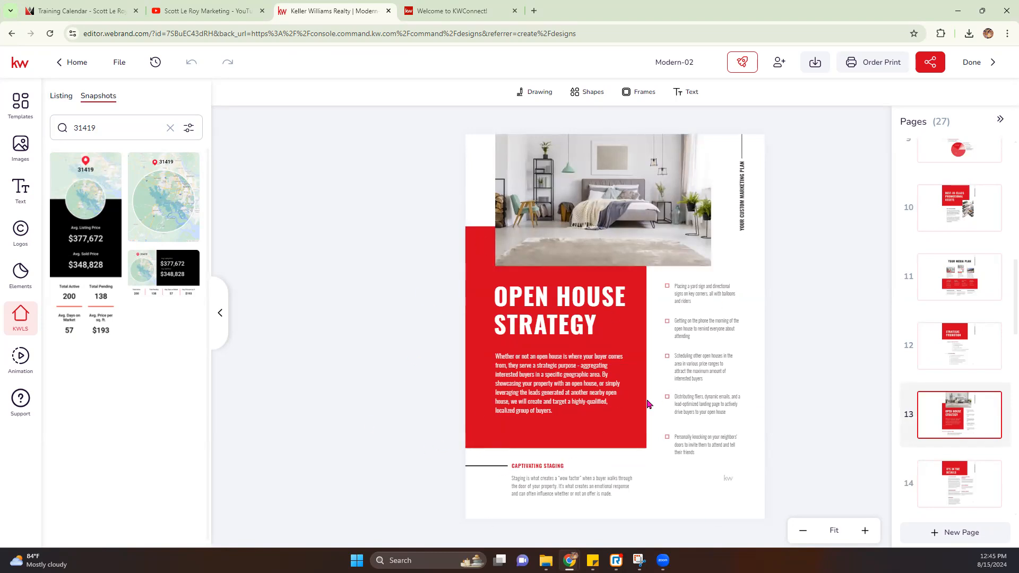
{"action": "scroll", "coordinate": [918, 445], "scroll_direction": "down", "scroll_amount": 1}
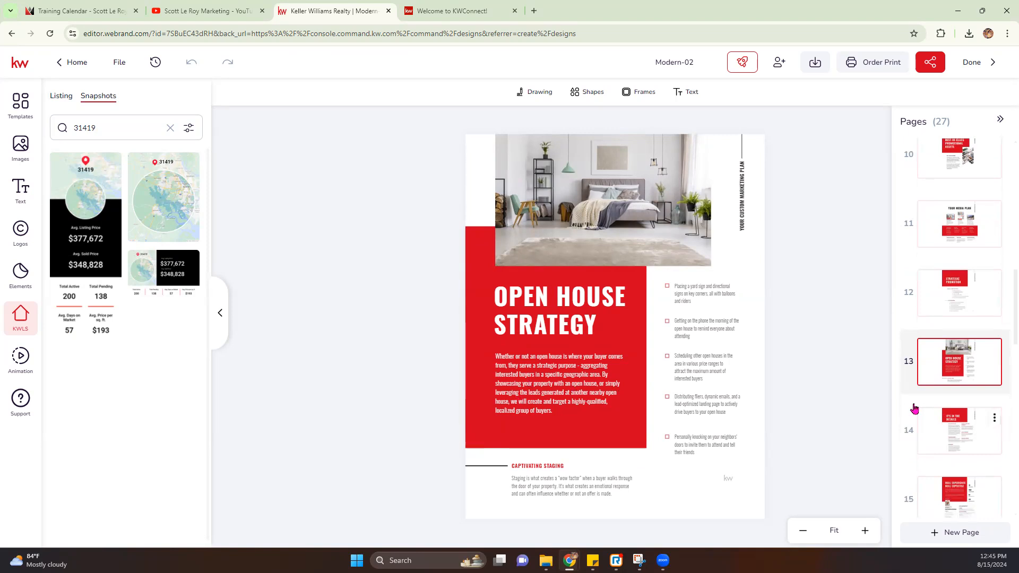
{"action": "left_click", "coordinate": [931, 423]}
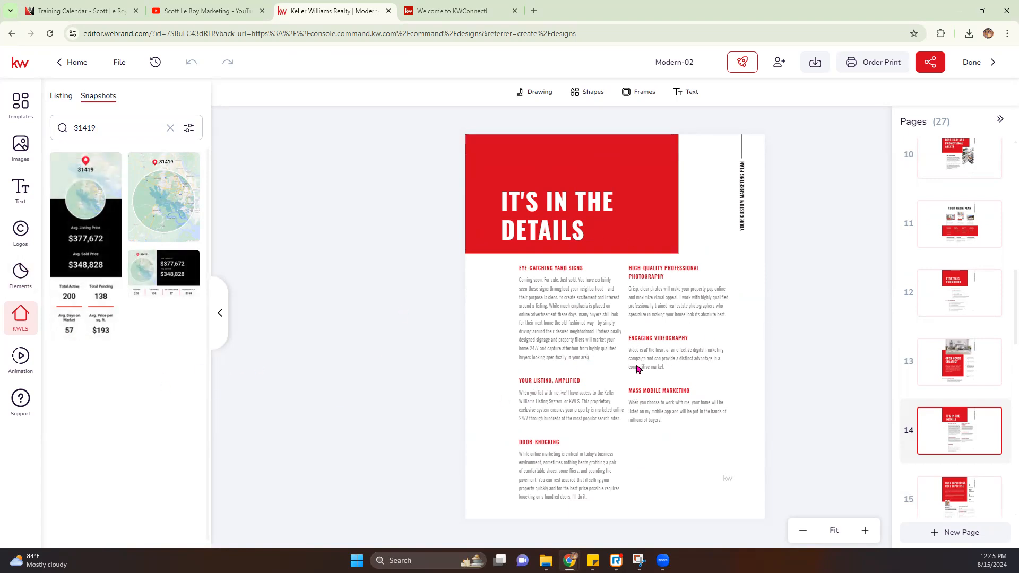
{"action": "scroll", "coordinate": [940, 426], "scroll_direction": "down", "scroll_amount": 1}
{"action": "left_click", "coordinate": [948, 440]}
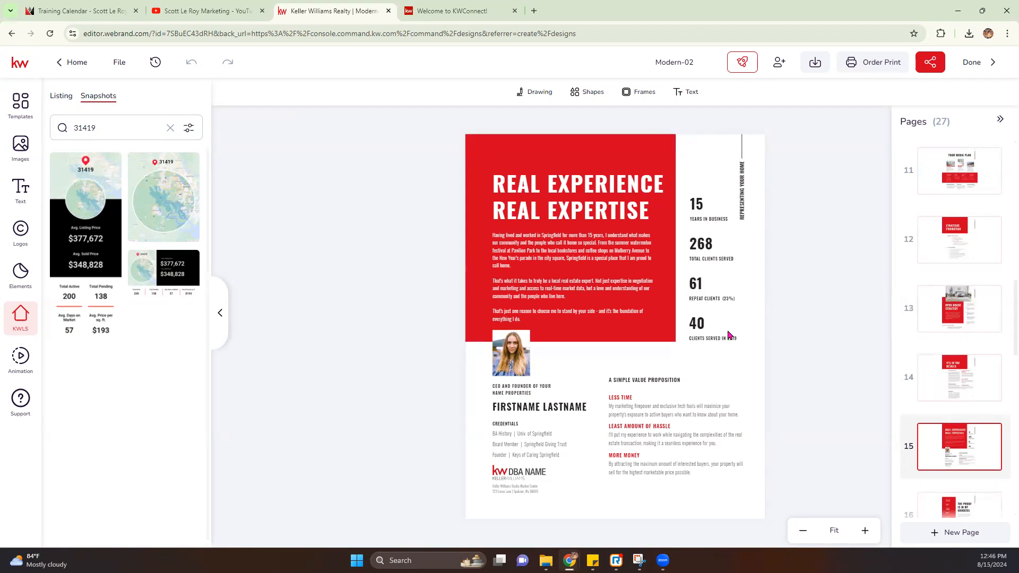
{"action": "scroll", "coordinate": [974, 419], "scroll_direction": "down", "scroll_amount": 2}
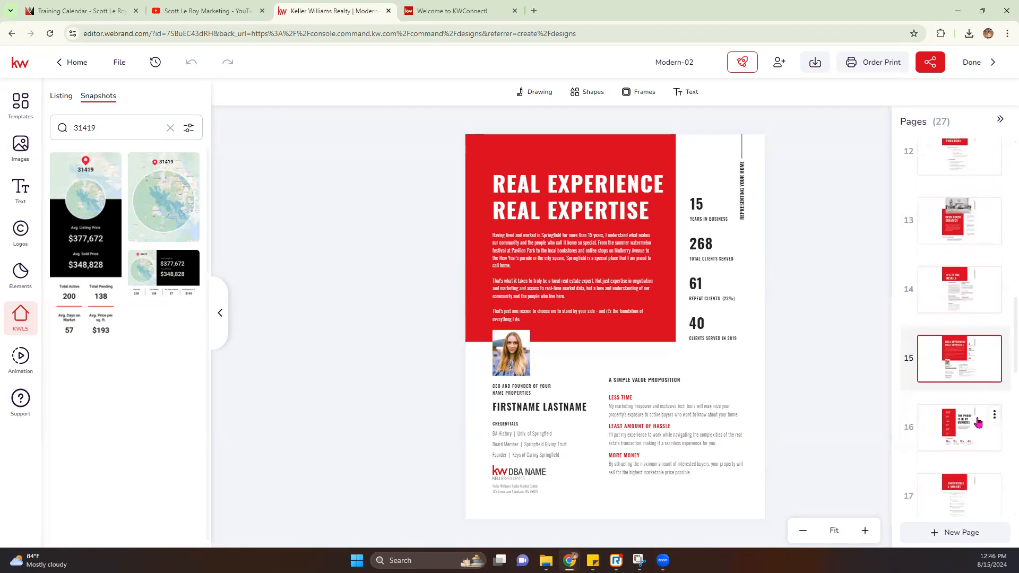
{"action": "left_click", "coordinate": [965, 416]}
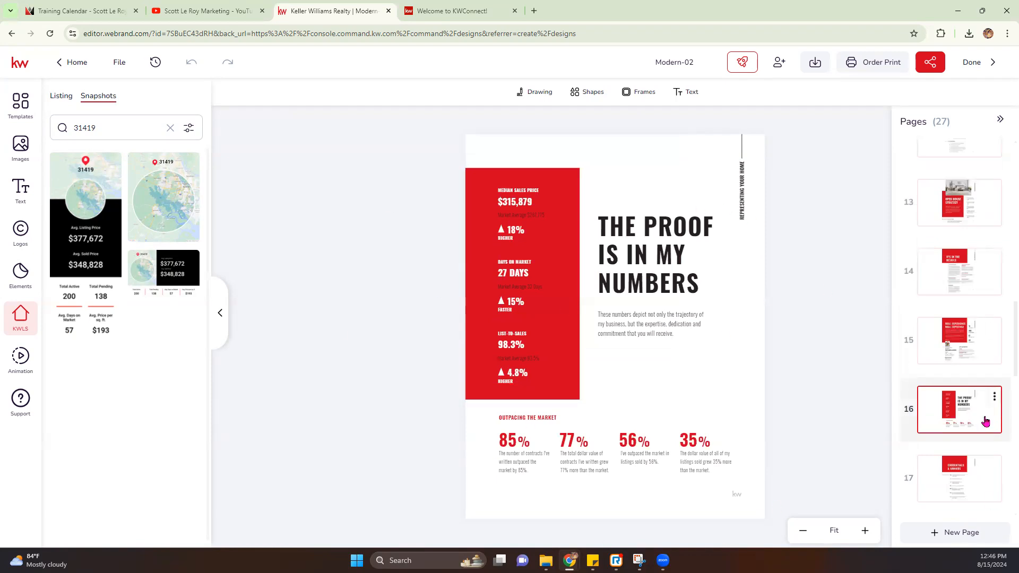
{"action": "scroll", "coordinate": [985, 422], "scroll_direction": "down", "scroll_amount": 1}
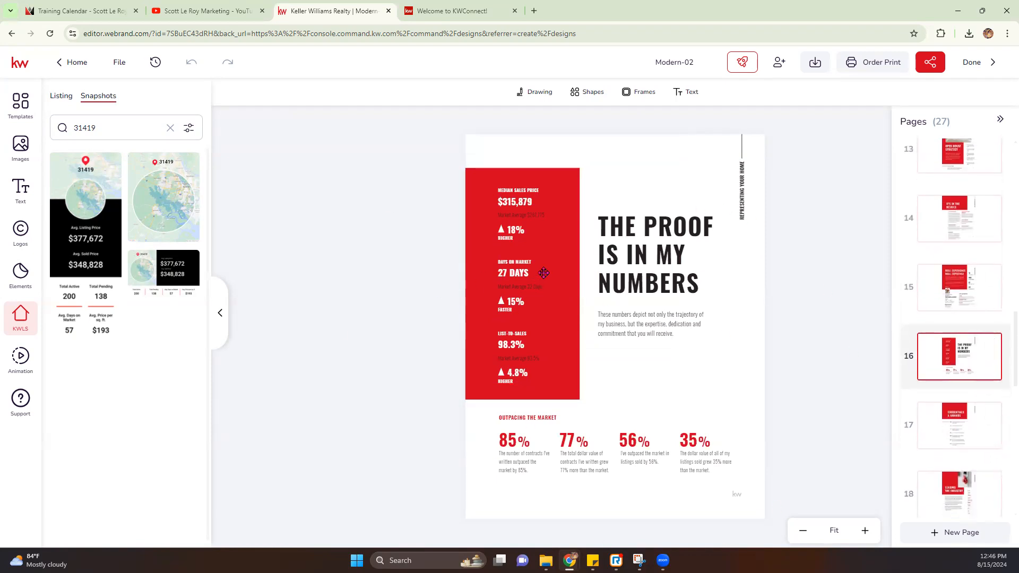
{"action": "left_click", "coordinate": [562, 263]}
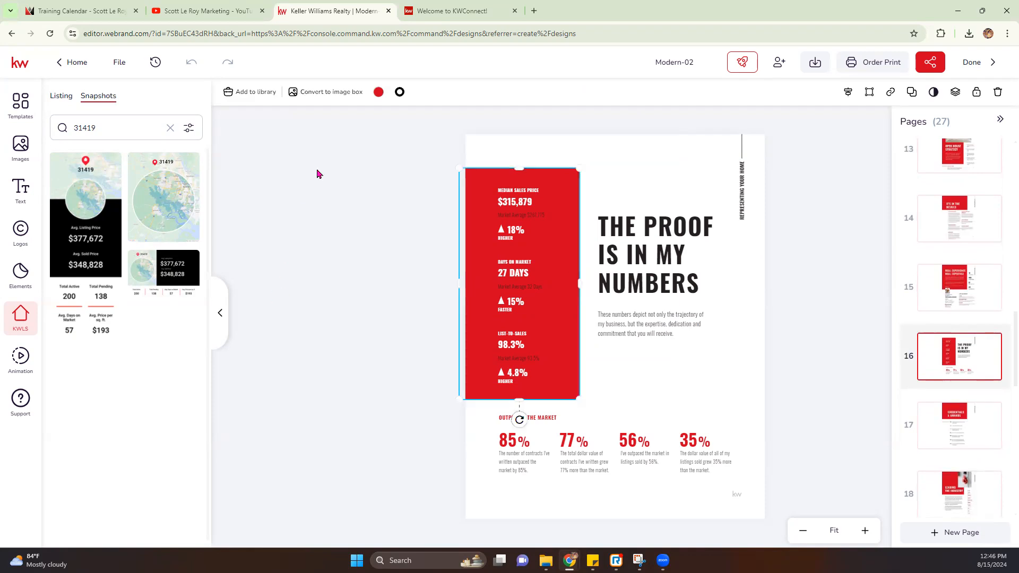
Step: Fill the page 16 stats box with pink from the Pink saved palette
{"action": "left_click", "coordinate": [377, 94]}
{"action": "left_click", "coordinate": [430, 125]}
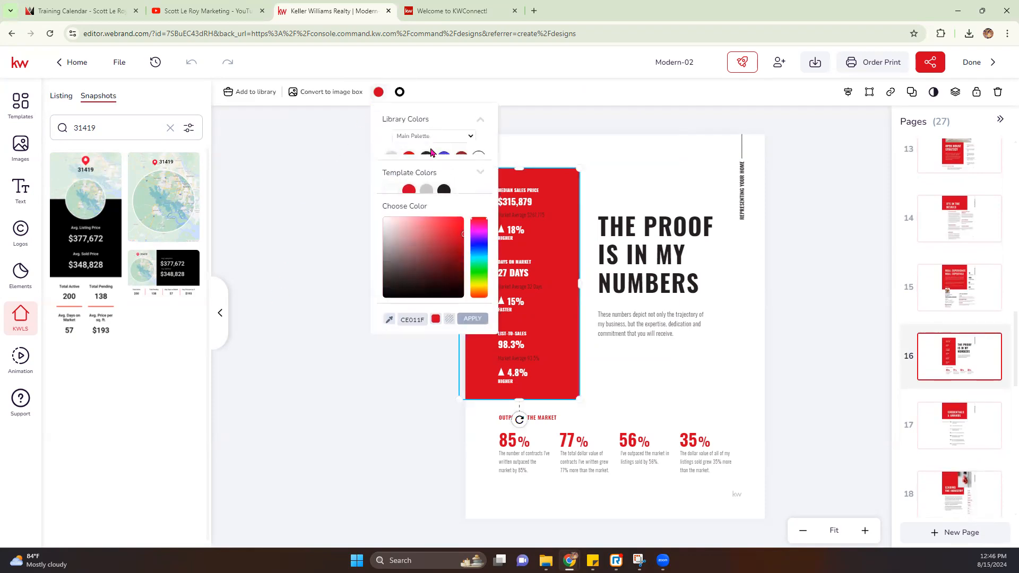
{"action": "left_click", "coordinate": [433, 136]}
{"action": "left_click", "coordinate": [434, 156]}
{"action": "left_click", "coordinate": [408, 159]}
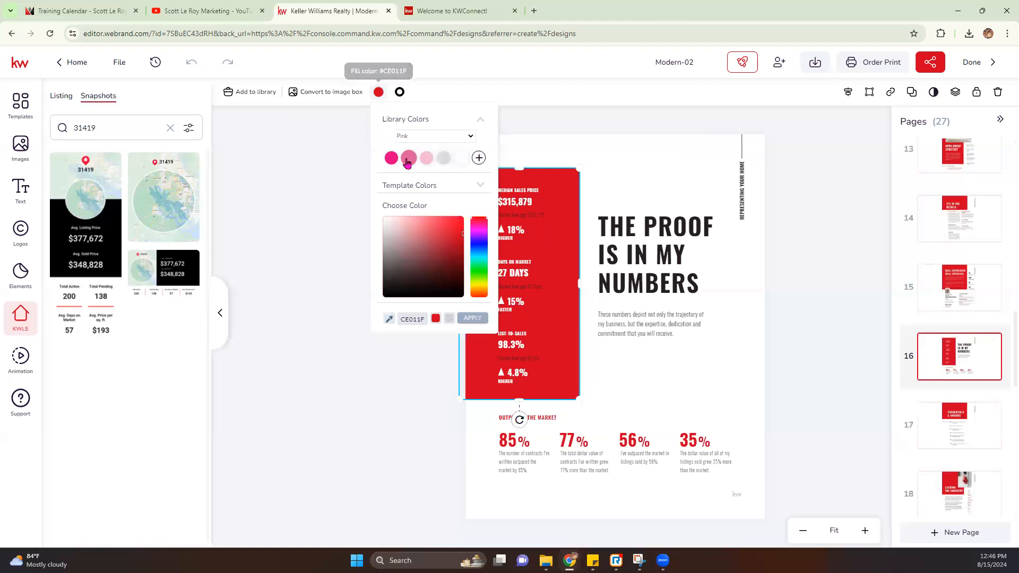
Step: Recolour the 85% figure pink, then select the 77% figure
{"action": "left_click", "coordinate": [507, 443]}
{"action": "left_click", "coordinate": [513, 92]}
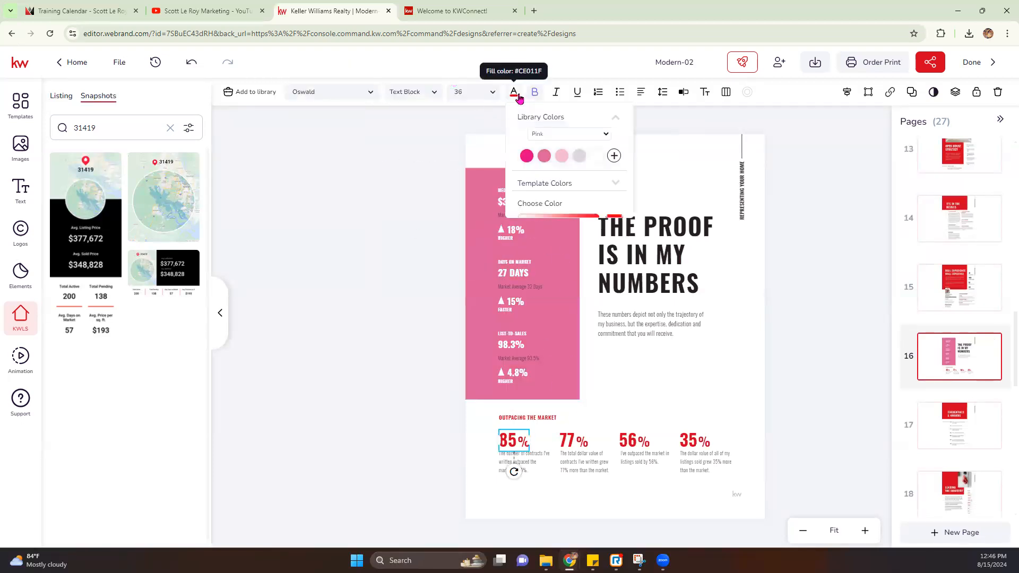
{"action": "left_click", "coordinate": [524, 158]}
{"action": "left_click", "coordinate": [568, 444]}
Step: Go to page 17, Credentials & Awards, in the Pages panel
{"action": "mouse_move", "coordinate": [995, 385]}
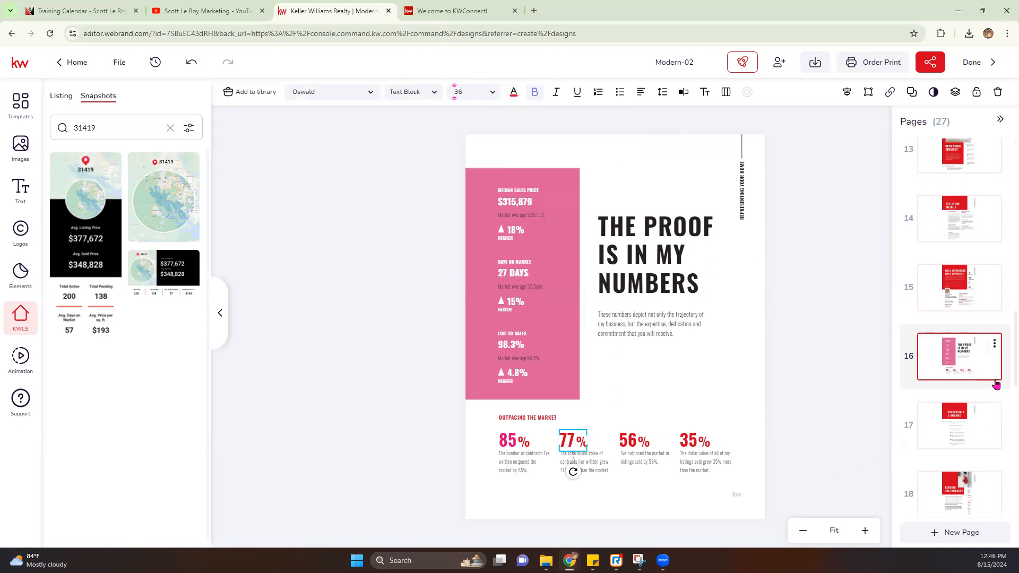
{"action": "scroll", "coordinate": [996, 384], "scroll_direction": "down", "scroll_amount": 1}
{"action": "left_click", "coordinate": [963, 377]}
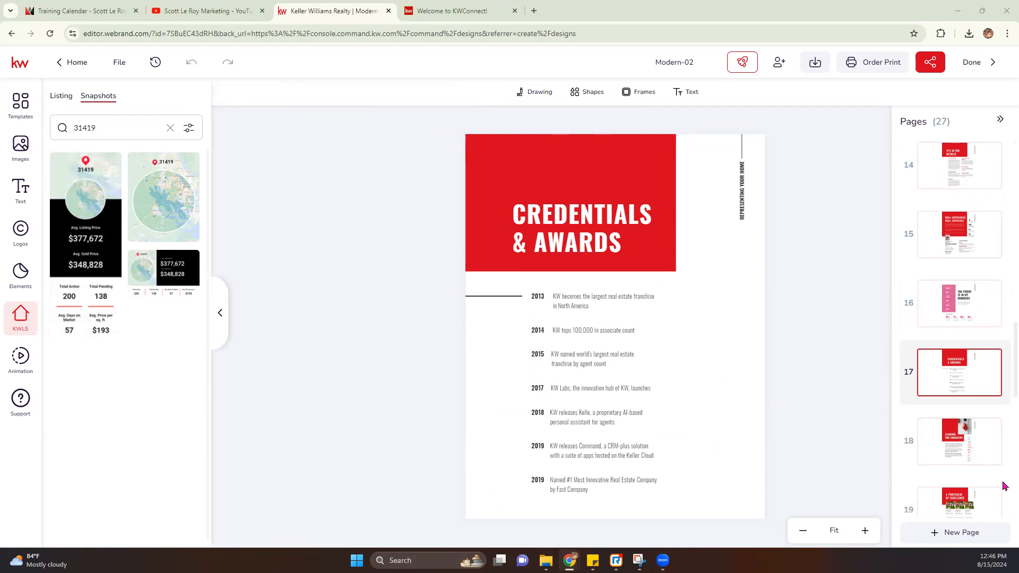
Step: Page through pages 18 to 21, from Leading the Industry to Featured Listings
{"action": "left_click", "coordinate": [955, 442]}
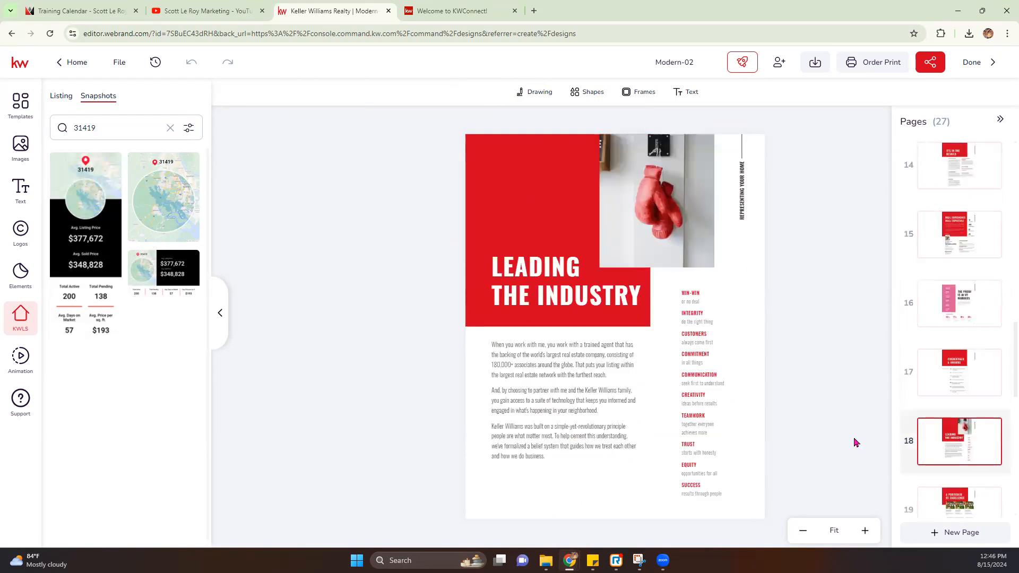
{"action": "scroll", "coordinate": [934, 462], "scroll_direction": "down", "scroll_amount": 2}
{"action": "left_click", "coordinate": [957, 427]}
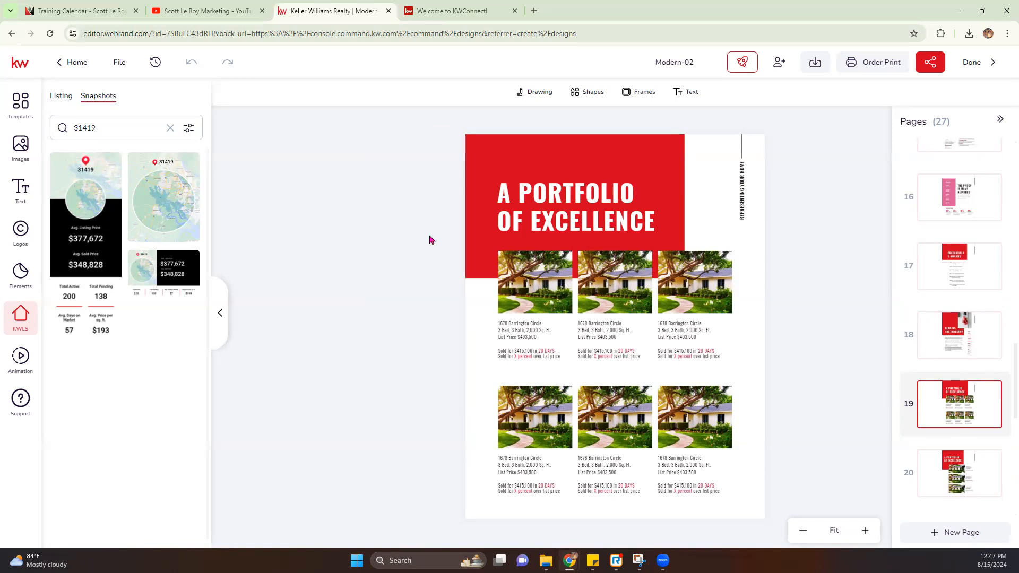
{"action": "scroll", "coordinate": [929, 445], "scroll_direction": "down", "scroll_amount": 1}
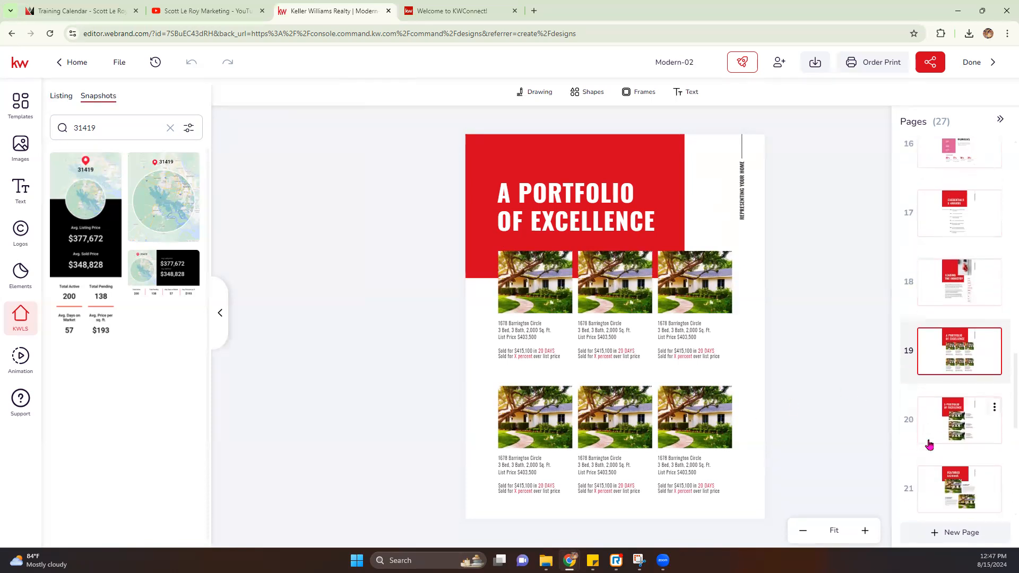
{"action": "left_click", "coordinate": [947, 419]}
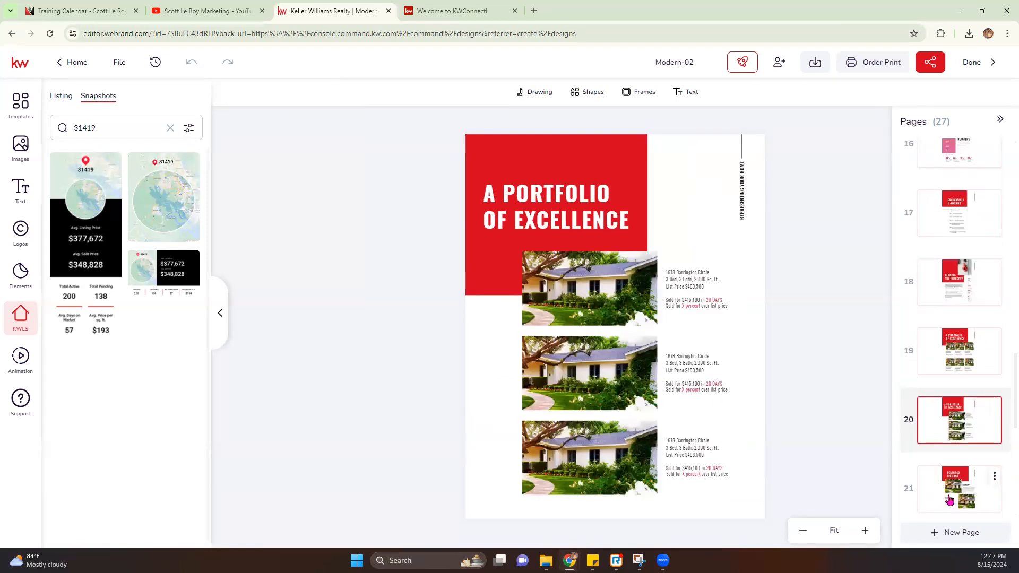
{"action": "left_click", "coordinate": [949, 500]}
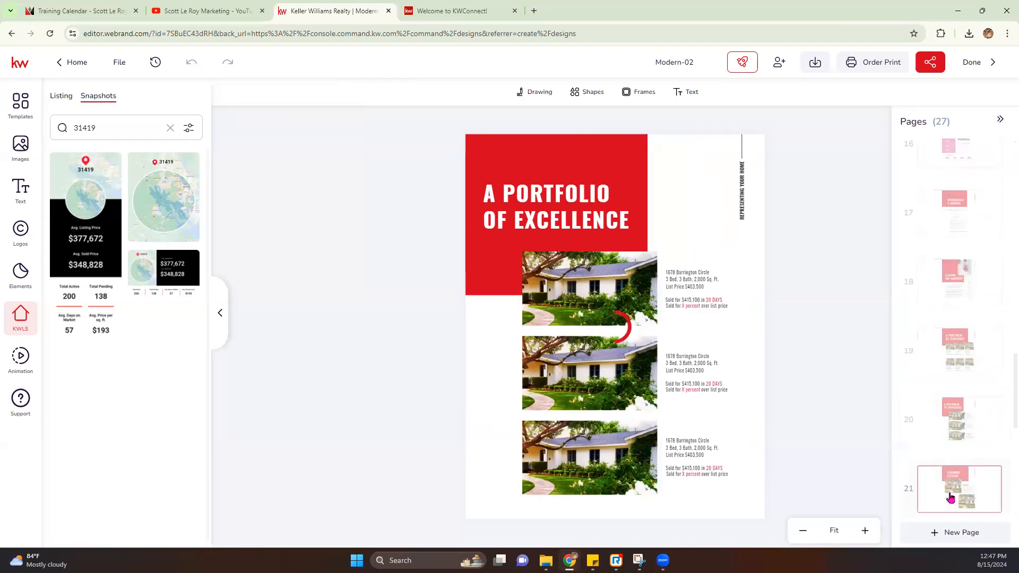
Step: Continue through pages 22–26 to the My App page and select the app download link text
{"action": "scroll", "coordinate": [955, 349], "scroll_direction": "down", "scroll_amount": 1}
{"action": "scroll", "coordinate": [954, 348], "scroll_direction": "down", "scroll_amount": 2}
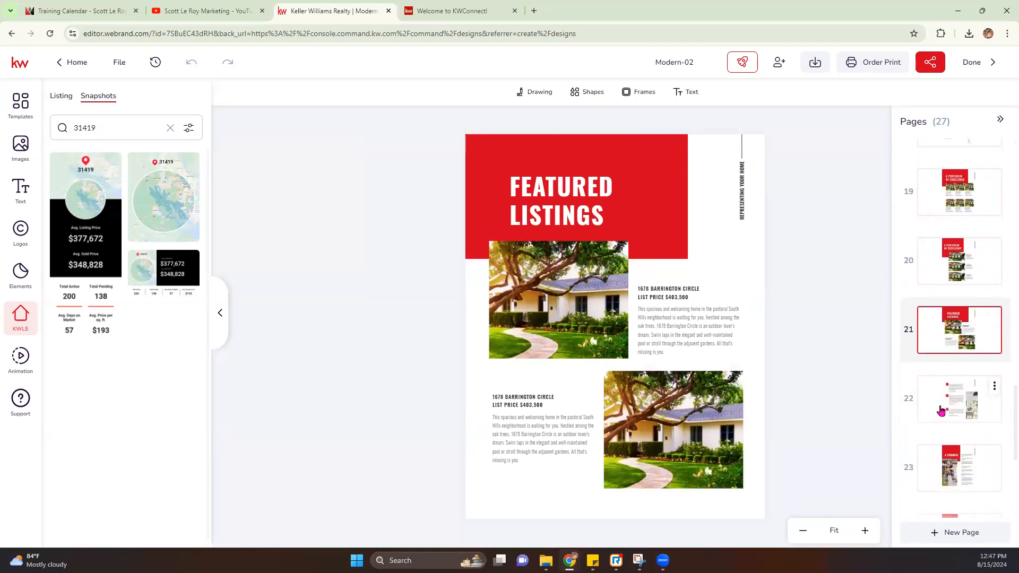
{"action": "left_click", "coordinate": [958, 395]}
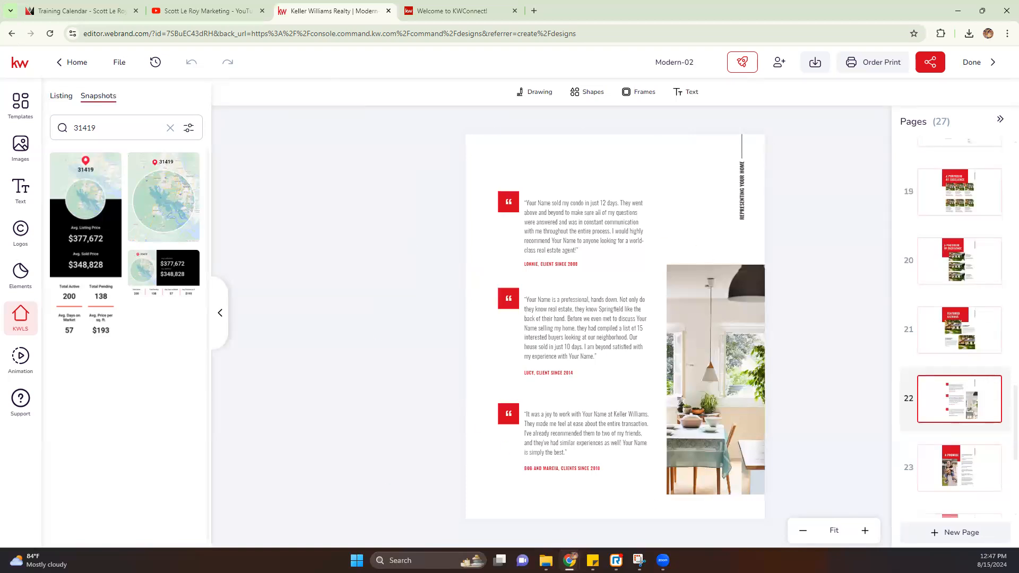
{"action": "scroll", "coordinate": [952, 445], "scroll_direction": "down", "scroll_amount": 1}
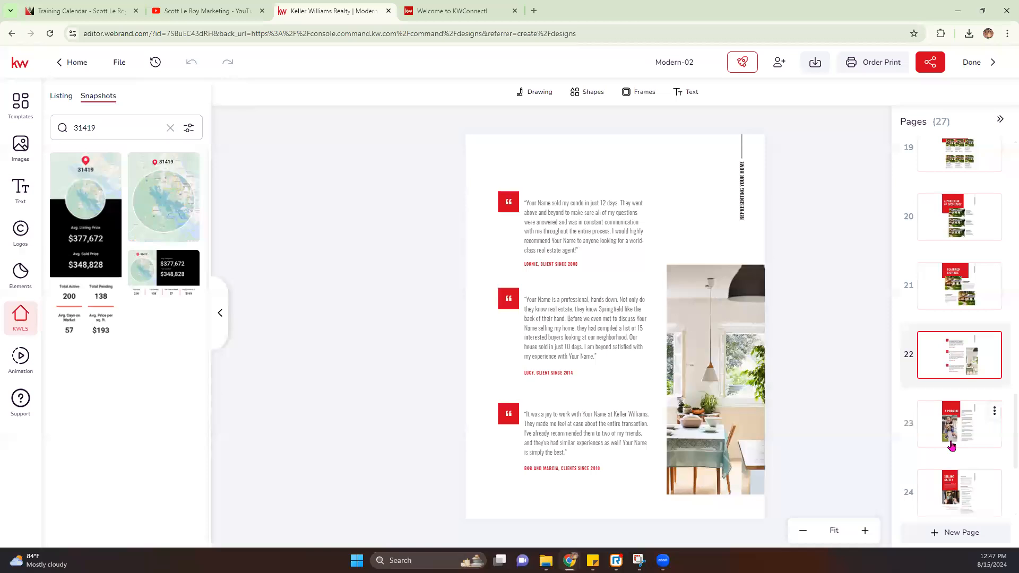
{"action": "left_click", "coordinate": [951, 444]}
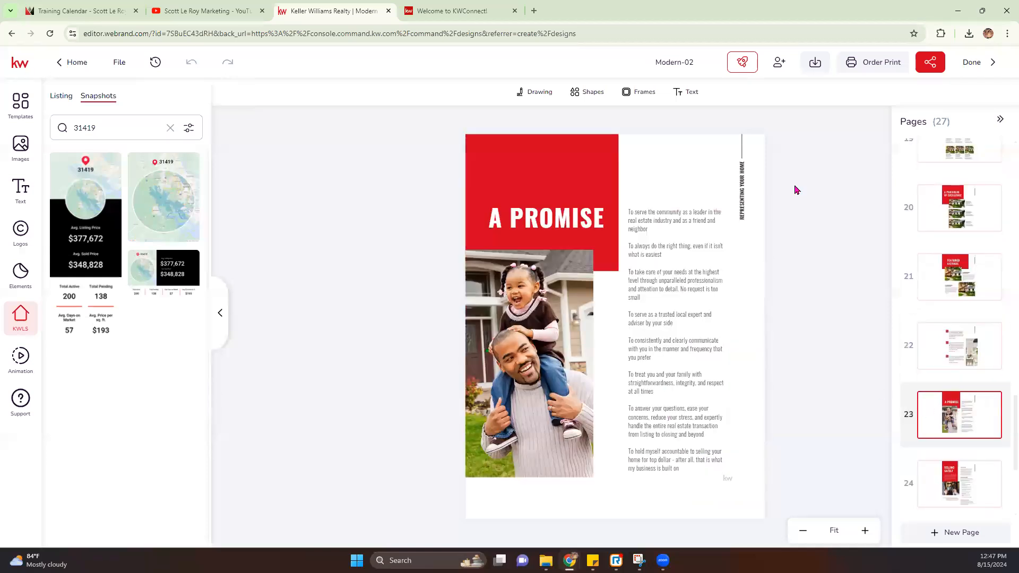
{"action": "left_click", "coordinate": [945, 467]}
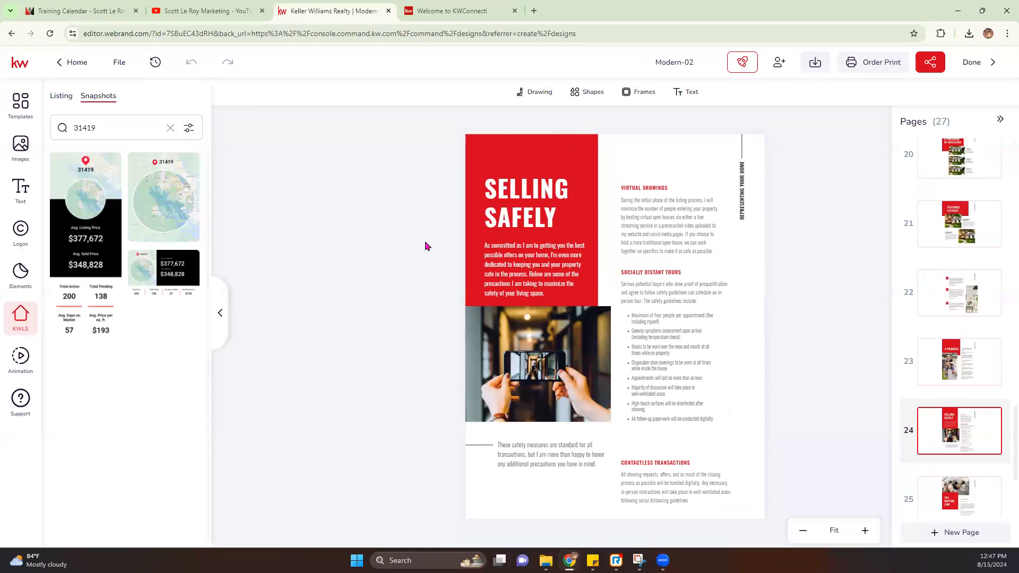
{"action": "left_click", "coordinate": [948, 392]}
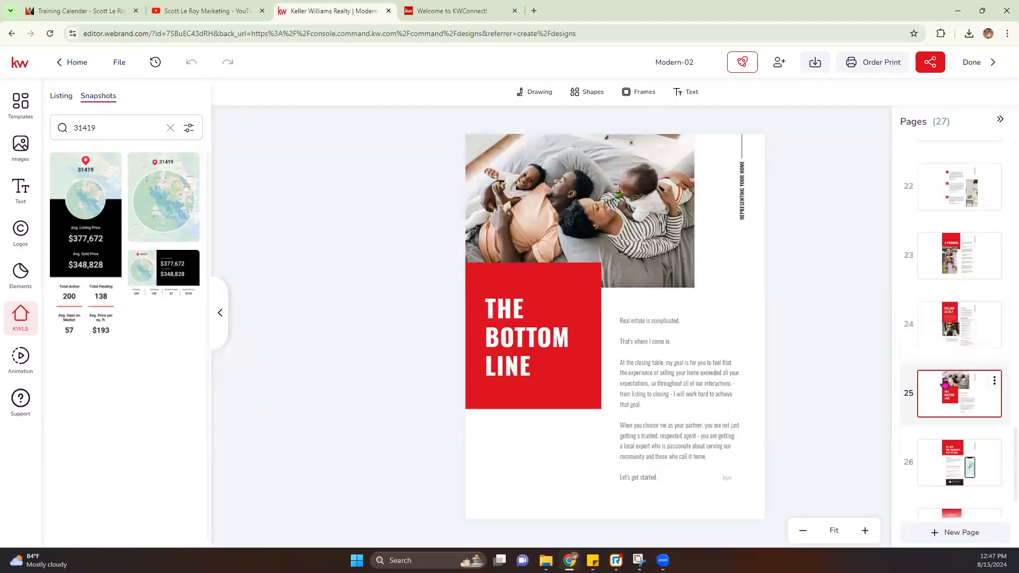
{"action": "left_click", "coordinate": [959, 465]}
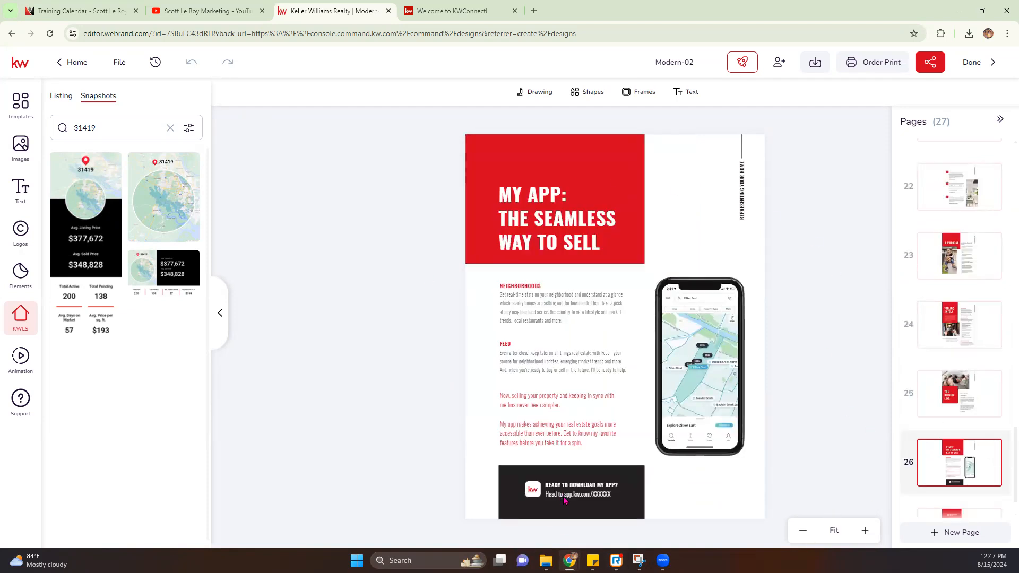
{"action": "left_click", "coordinate": [565, 499]}
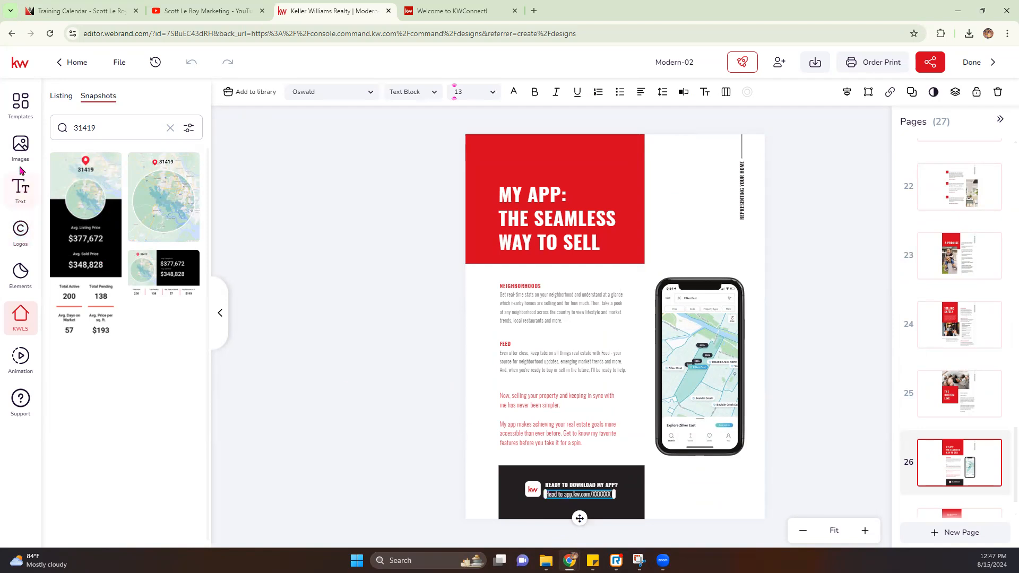
Step: Insert the QR code from My Assets, delete the link text, and move the kw logo and heading to the banner's top
{"action": "left_click", "coordinate": [20, 146]}
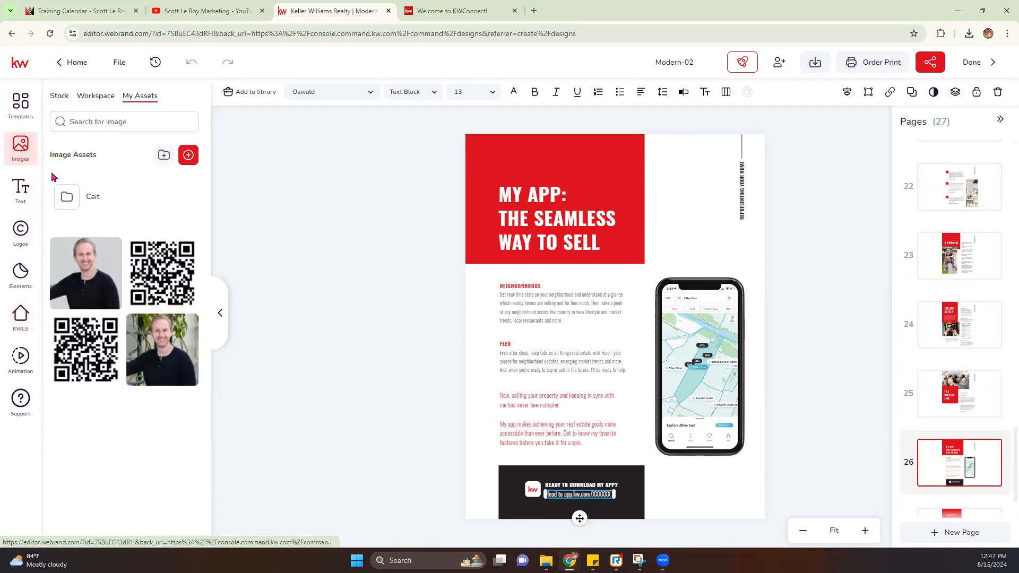
{"action": "left_click", "coordinate": [162, 271]}
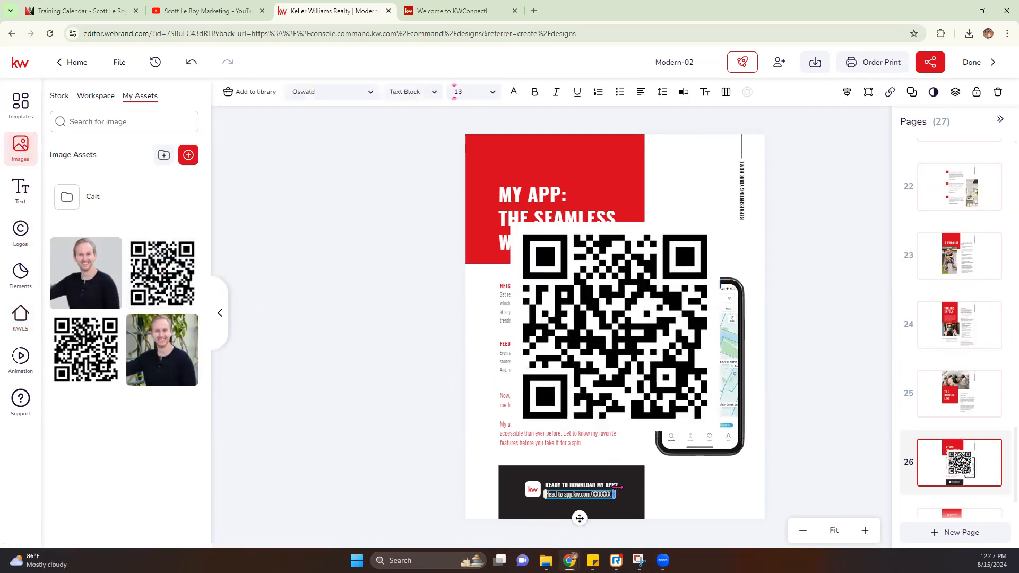
{"action": "key", "text": "Delete"}
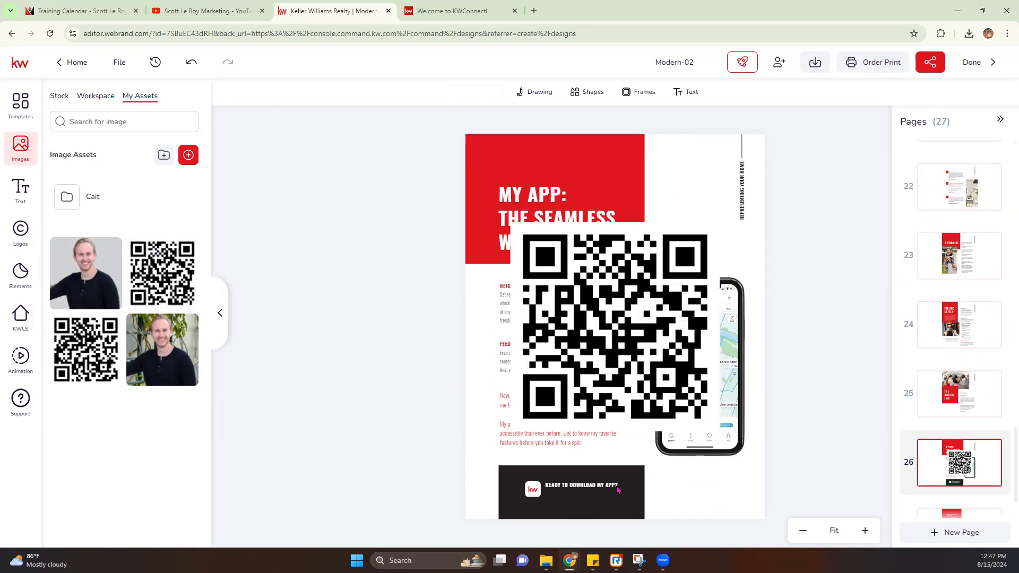
{"action": "left_click", "coordinate": [538, 489]}
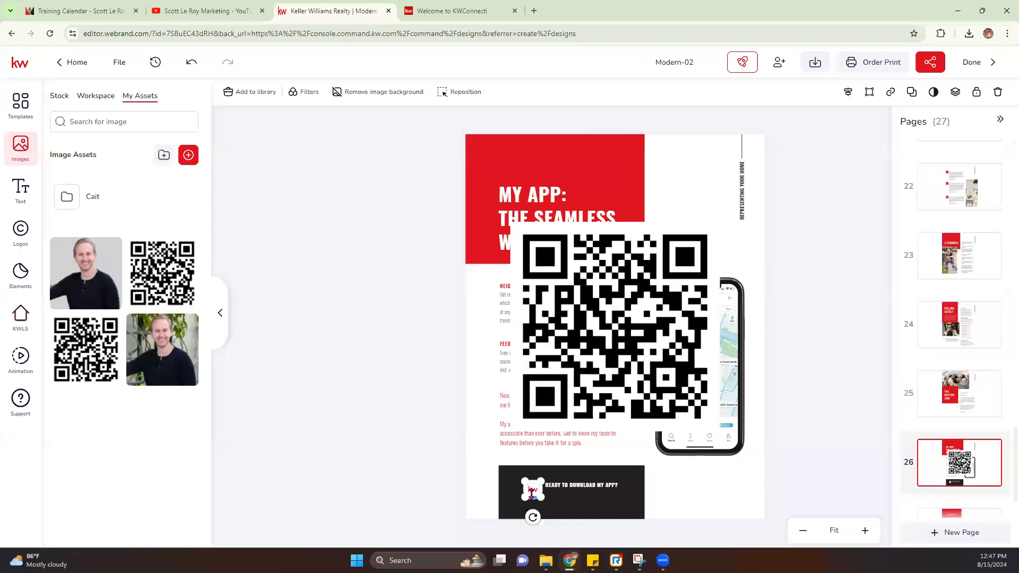
{"action": "left_click_drag", "start_coordinate": [531, 490], "coordinate": [510, 478]}
{"action": "left_click_drag", "start_coordinate": [600, 492], "coordinate": [576, 481]}
Step: Shrink the QR code under the download heading and narrow the dark banner to fit
{"action": "left_click", "coordinate": [591, 325]}
{"action": "left_click_drag", "start_coordinate": [509, 221], "coordinate": [659, 375]}
{"action": "left_click_drag", "start_coordinate": [693, 406], "coordinate": [549, 501]}
{"action": "left_click_drag", "start_coordinate": [520, 537], "coordinate": [548, 497]}
{"action": "left_click", "coordinate": [637, 499]}
{"action": "left_click_drag", "start_coordinate": [646, 495], "coordinate": [601, 496]}
{"action": "left_click", "coordinate": [639, 508]}
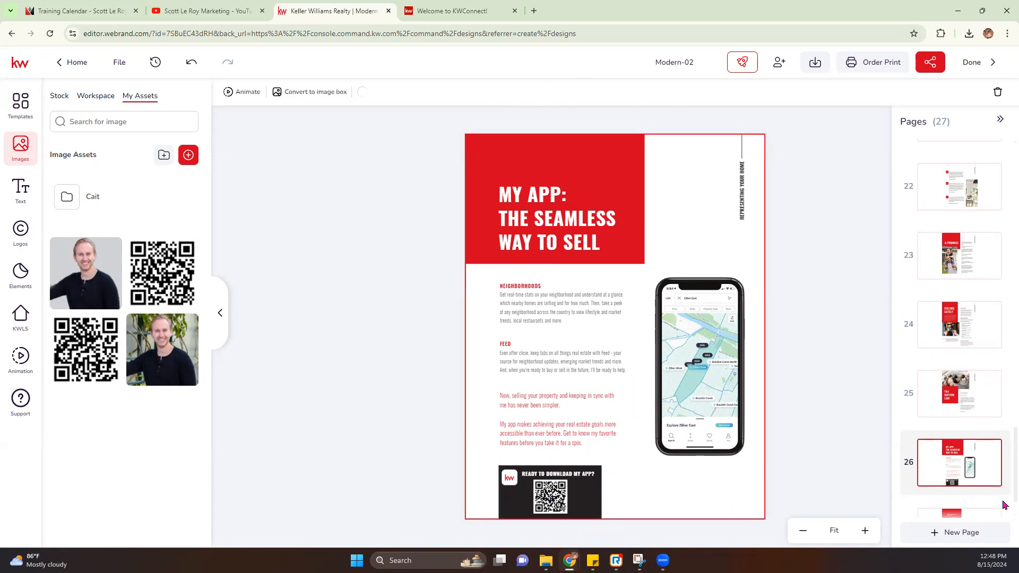
{"action": "scroll", "coordinate": [1002, 461], "scroll_direction": "down", "scroll_amount": 1}
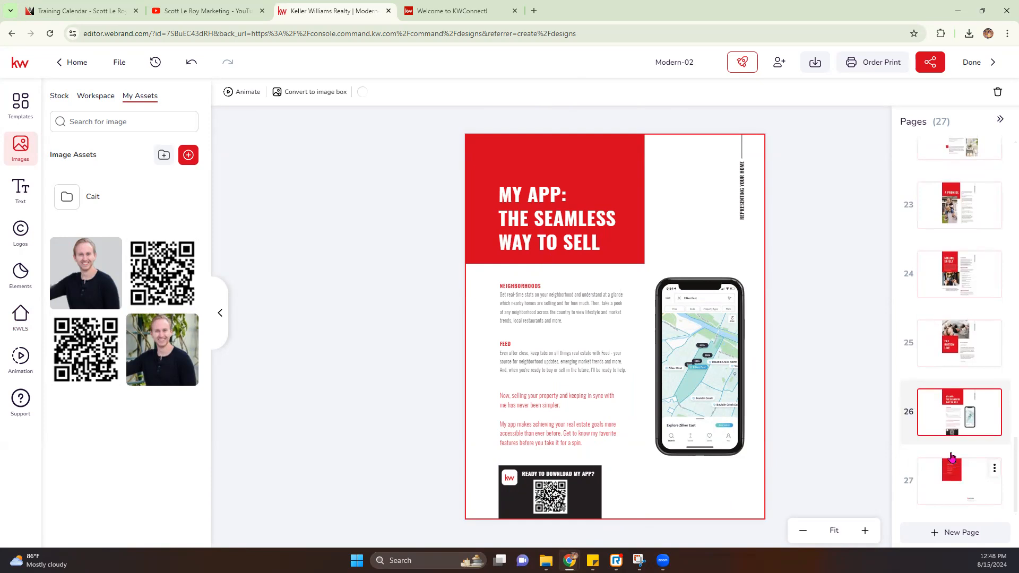
Step: On page 27, replace the DBA NAME logo with the red KW Marketplace logo
{"action": "left_click", "coordinate": [949, 481]}
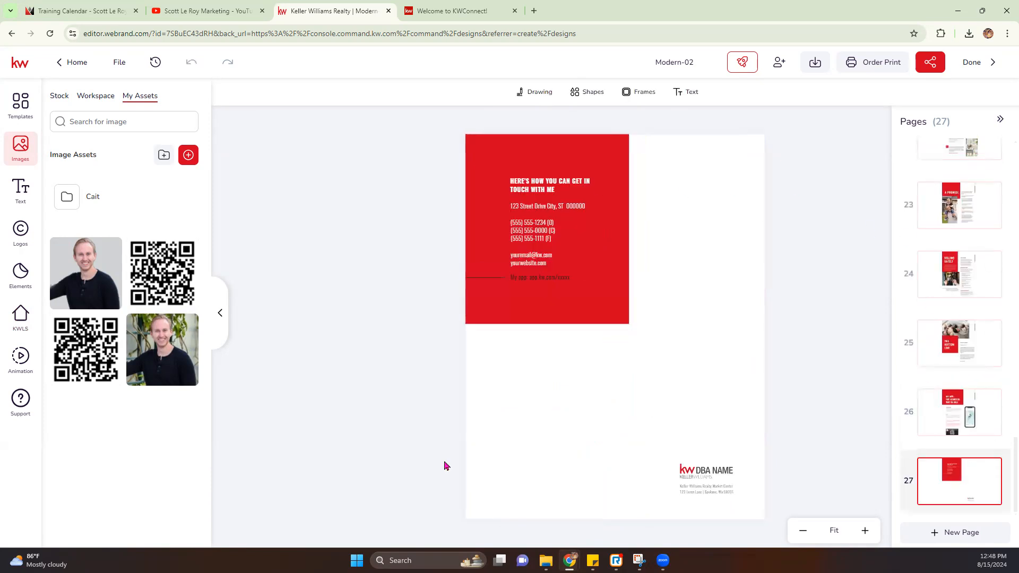
{"action": "left_click", "coordinate": [726, 471]}
{"action": "mouse_move", "coordinate": [104, 195]}
{"action": "left_click", "coordinate": [111, 266]}
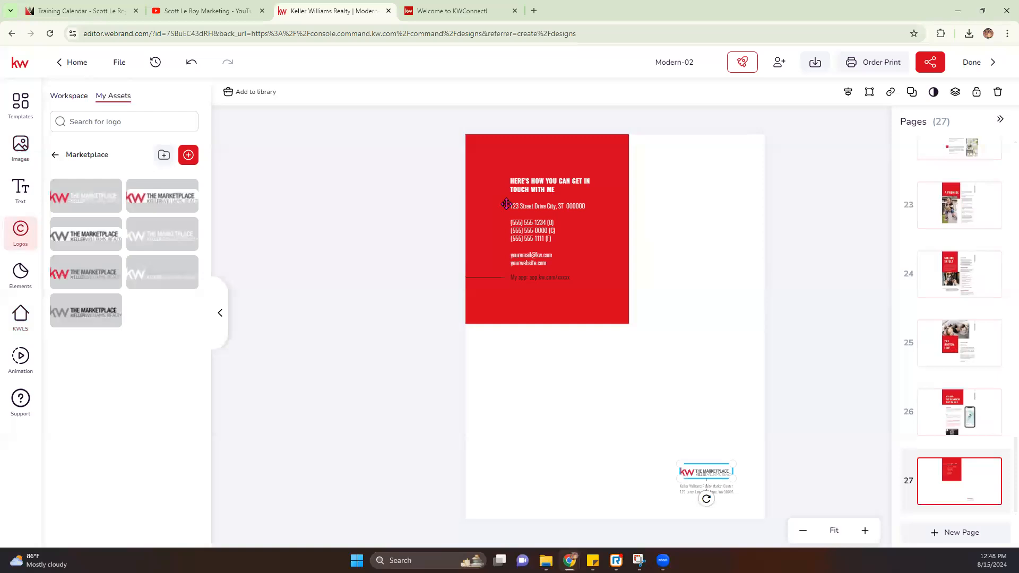
{"action": "left_click", "coordinate": [332, 239]}
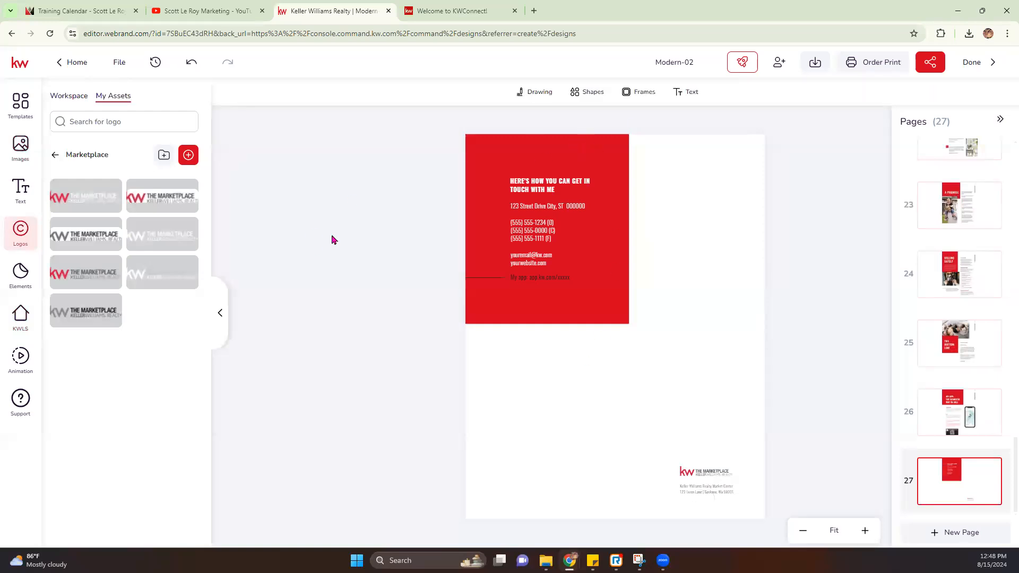
Step: Add a smaller image placeholder frame beside the contact details
{"action": "left_click", "coordinate": [638, 92]}
{"action": "left_click", "coordinate": [745, 143]}
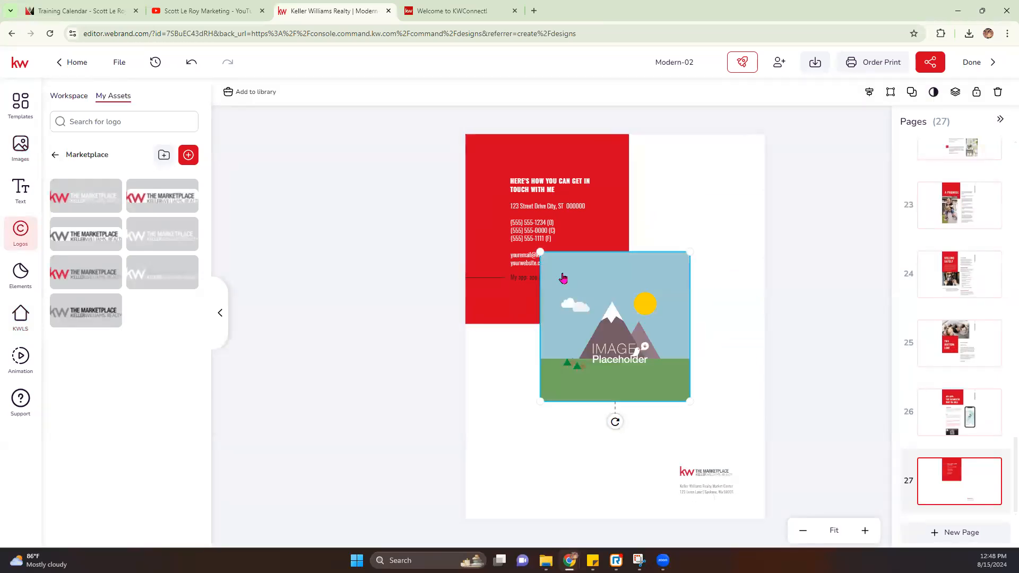
{"action": "left_click_drag", "start_coordinate": [540, 252], "coordinate": [598, 310]}
{"action": "left_click_drag", "start_coordinate": [635, 324], "coordinate": [648, 144]}
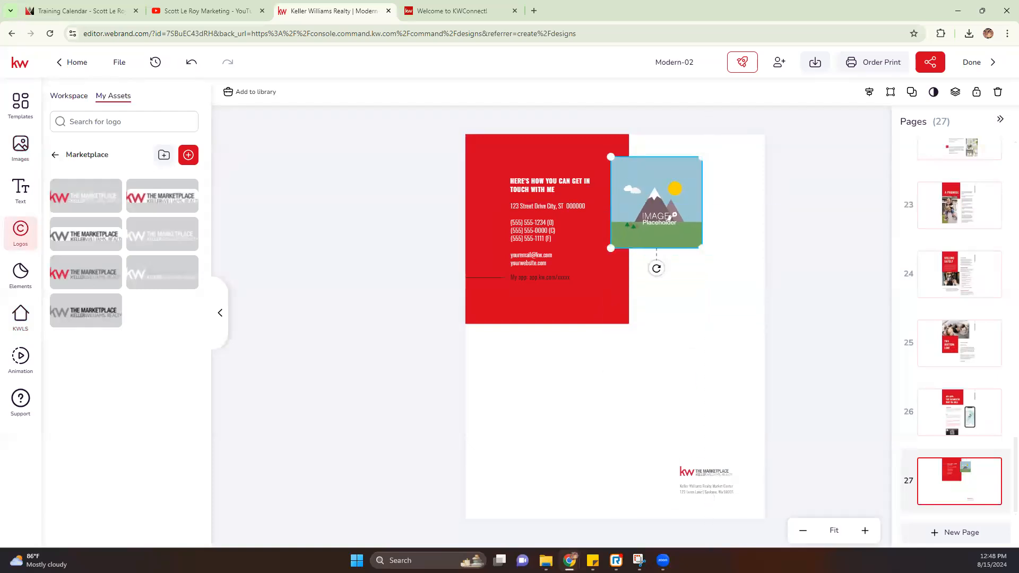
Step: Fill the placeholder with the headshot from My Assets
{"action": "left_click", "coordinate": [20, 145]}
{"action": "left_click", "coordinate": [168, 326]}
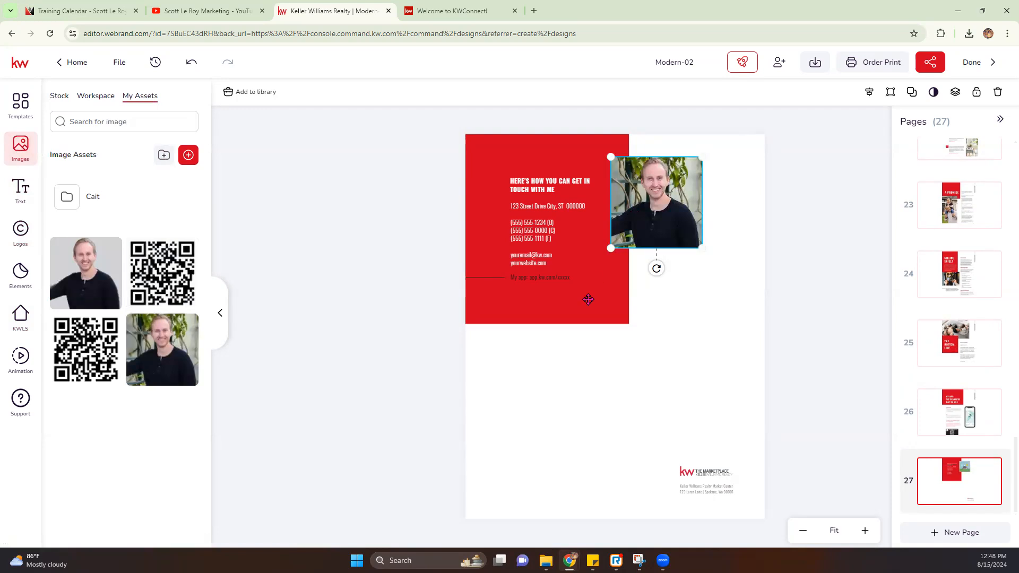
{"action": "left_click", "coordinate": [530, 251]}
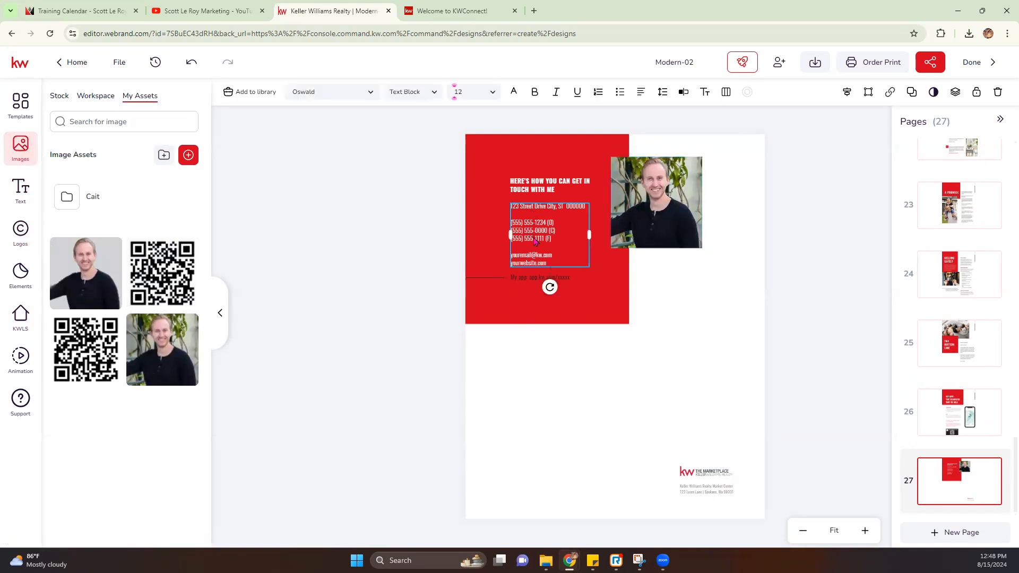
{"action": "left_click", "coordinate": [858, 442]}
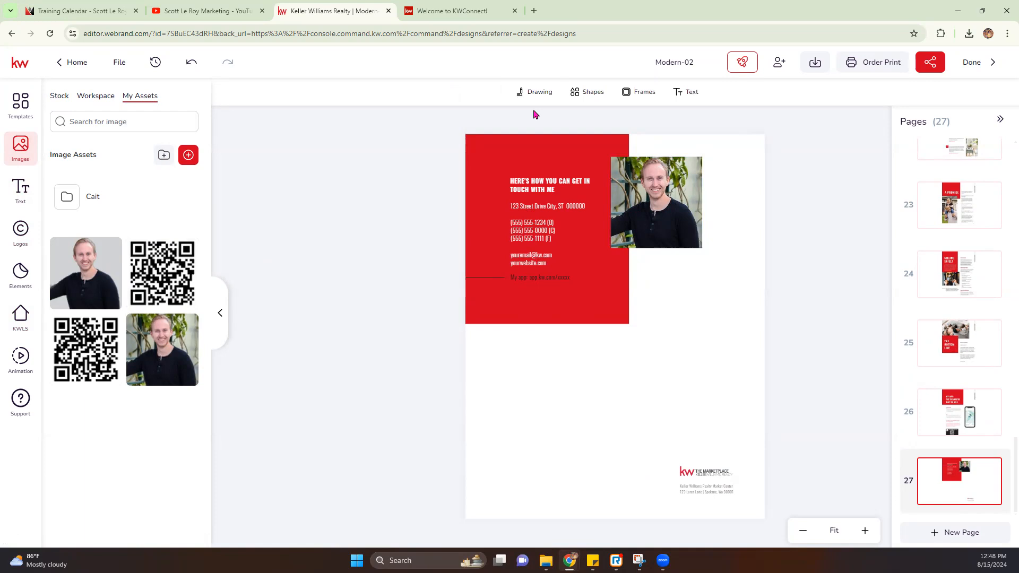
Step: Bring up the download options and the page selection list
{"action": "left_click", "coordinate": [818, 65]}
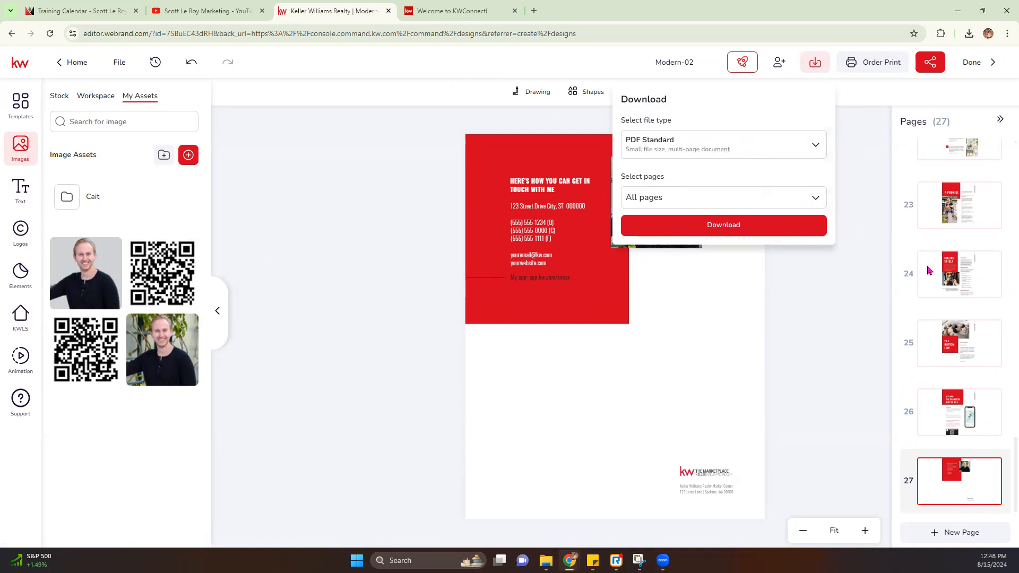
{"action": "left_click", "coordinate": [820, 206]}
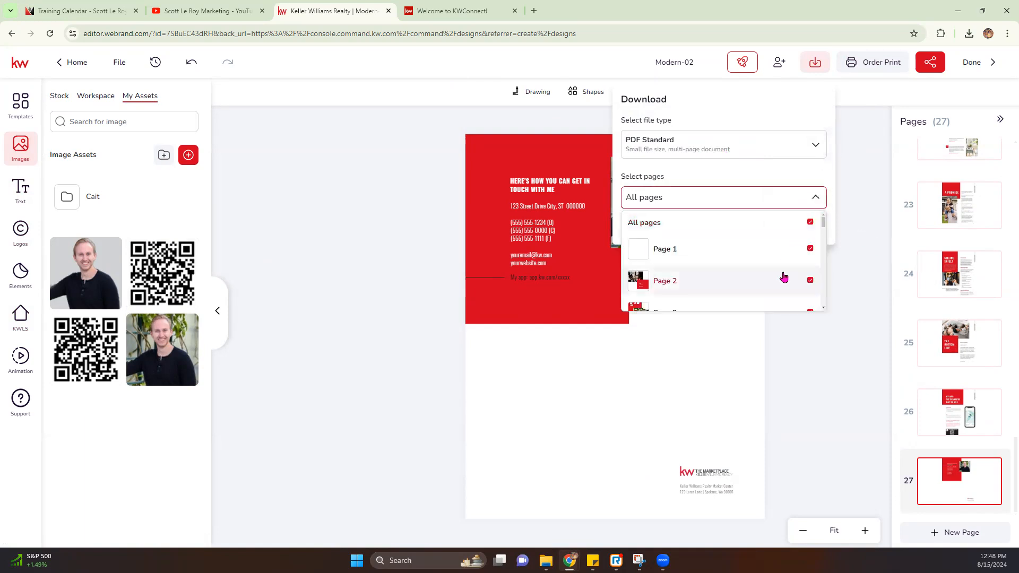
{"action": "scroll", "coordinate": [782, 270], "scroll_direction": "down", "scroll_amount": 4}
{"action": "scroll", "coordinate": [782, 270], "scroll_direction": "down", "scroll_amount": 10}
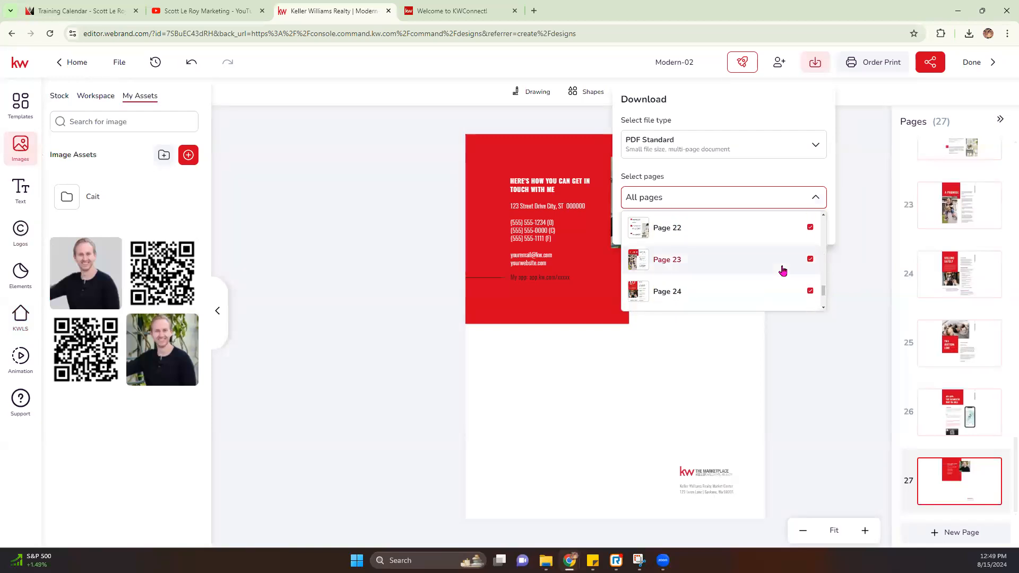
{"action": "scroll", "coordinate": [782, 270], "scroll_direction": "down", "scroll_amount": 2}
{"action": "scroll", "coordinate": [782, 270], "scroll_direction": "up", "scroll_amount": 4}
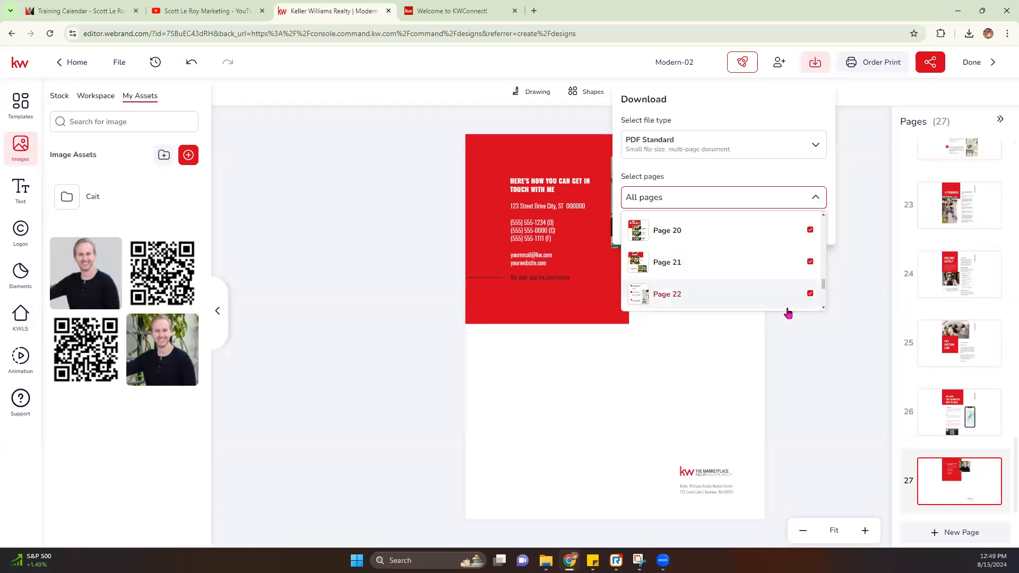
Step: Exclude pages 19–22 and start the PDF Standard download of Modern-02
{"action": "left_click", "coordinate": [810, 293]}
{"action": "left_click", "coordinate": [810, 302]}
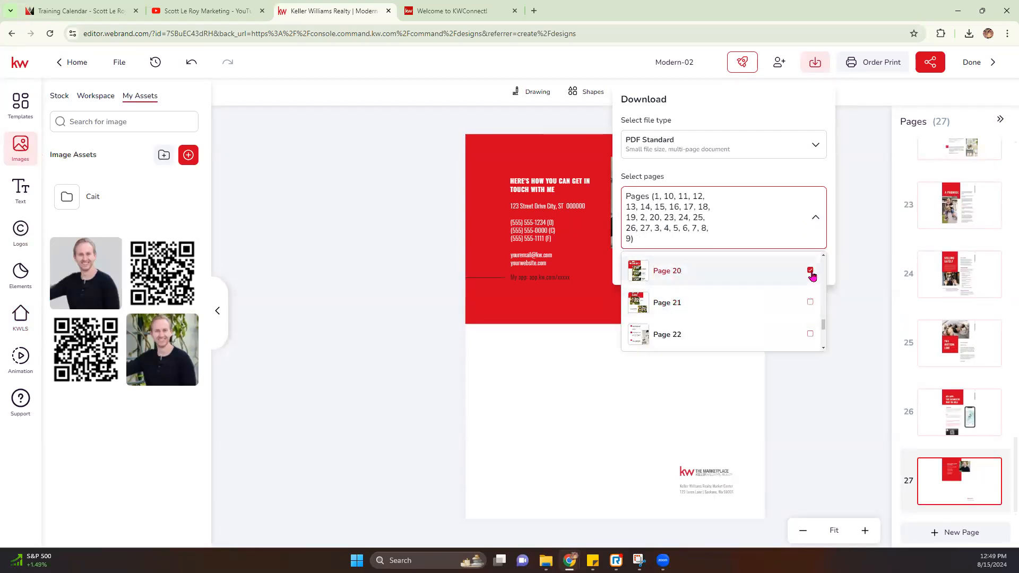
{"action": "left_click", "coordinate": [810, 271]}
{"action": "scroll", "coordinate": [736, 272], "scroll_direction": "up", "scroll_amount": 2}
{"action": "scroll", "coordinate": [807, 324], "scroll_direction": "down", "scroll_amount": 1}
{"action": "left_click", "coordinate": [810, 283]}
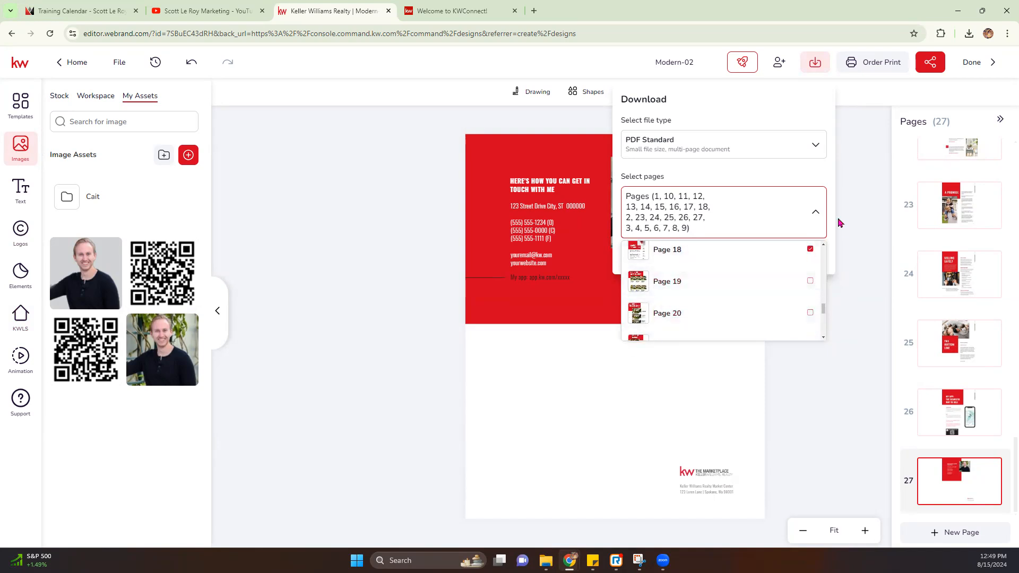
{"action": "left_click", "coordinate": [831, 181]}
{"action": "left_click", "coordinate": [800, 257]}
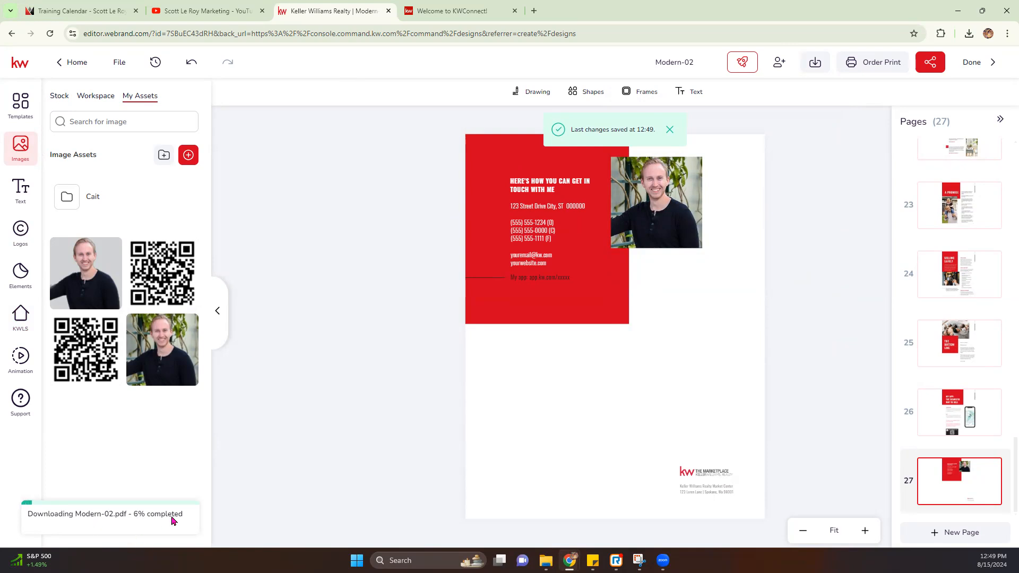
Step: Copy the share link with access kept to anyone with the link
{"action": "left_click", "coordinate": [929, 66]}
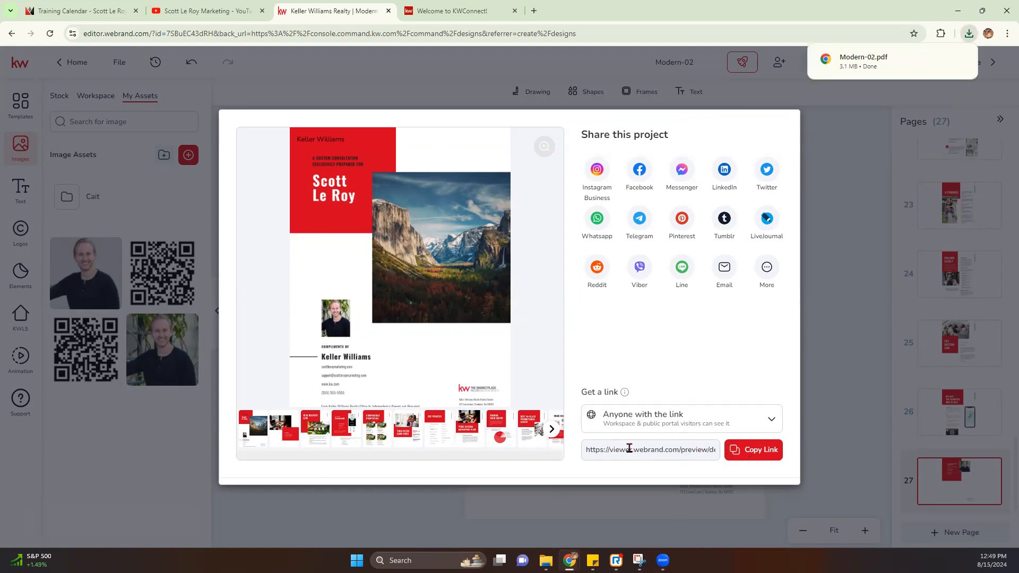
{"action": "left_click", "coordinate": [708, 420]}
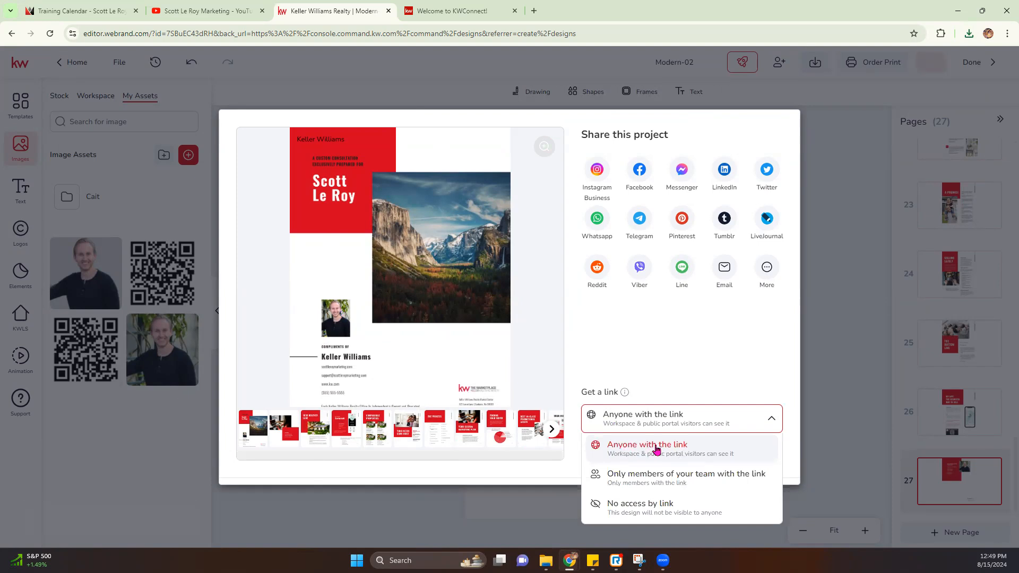
{"action": "left_click", "coordinate": [707, 371]}
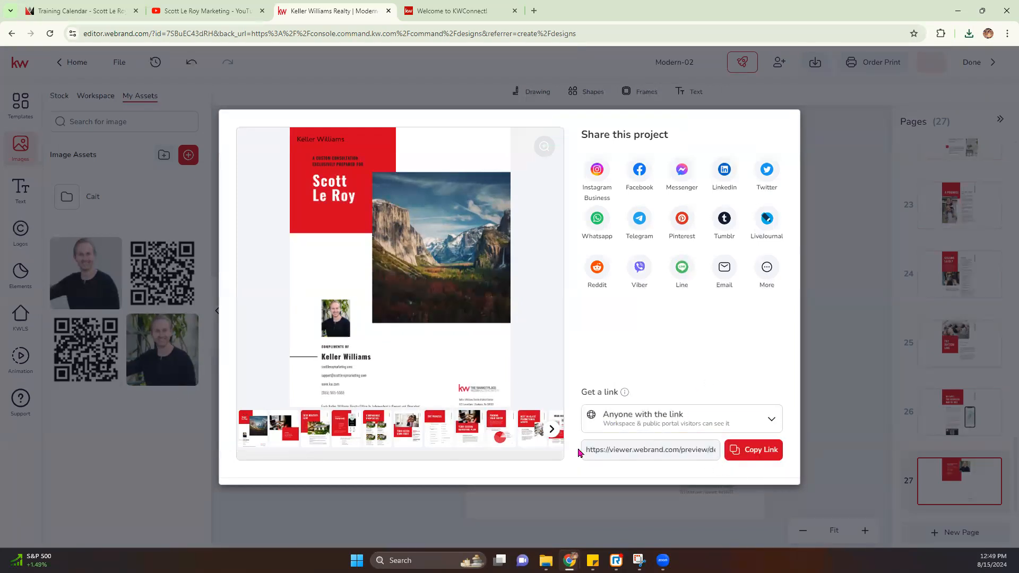
{"action": "left_click", "coordinate": [761, 455]}
Step: Paste the share link into a new browser tab to load the preview
{"action": "left_click", "coordinate": [533, 11]}
{"action": "left_click", "coordinate": [519, 31]}
{"action": "key", "text": "ctrl+v"}
{"action": "key", "text": "Return"}
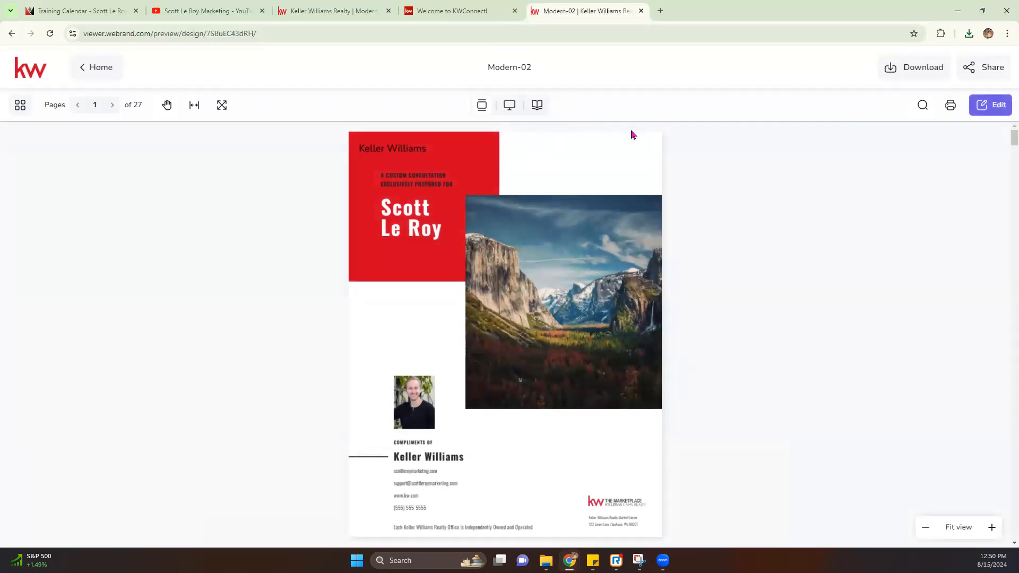
Step: Step through the shared preview to page 14, 'It's in the Details', then close the tab
{"action": "left_click", "coordinate": [112, 105]}
{"action": "left_click", "coordinate": [111, 106]}
{"action": "left_click", "coordinate": [111, 107]}
{"action": "left_click", "coordinate": [111, 107]}
{"action": "left_click", "coordinate": [112, 107]}
{"action": "left_click", "coordinate": [111, 106]}
{"action": "left_click", "coordinate": [111, 106]}
{"action": "left_click", "coordinate": [111, 107]}
{"action": "left_click", "coordinate": [111, 107]}
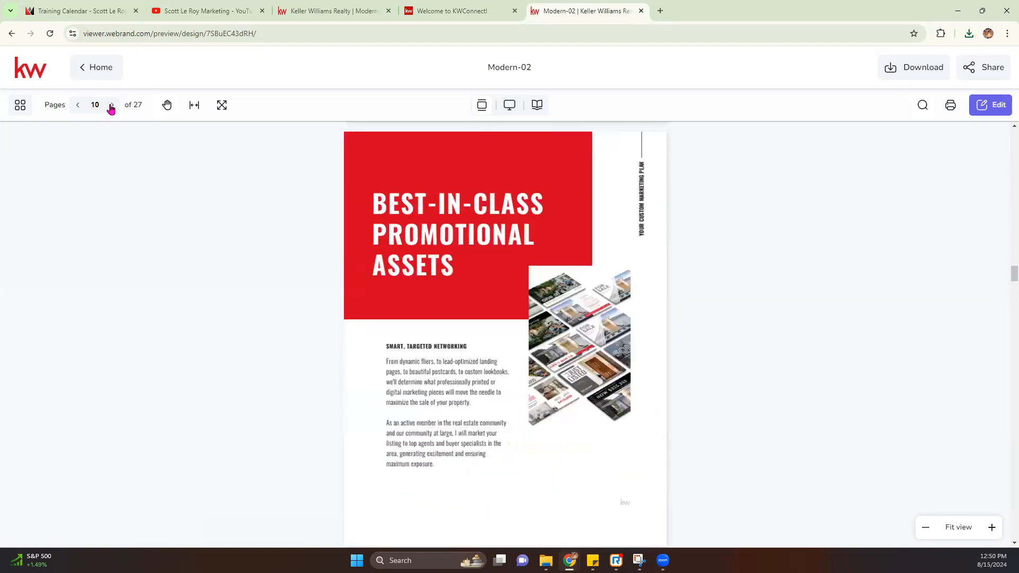
{"action": "left_click", "coordinate": [111, 106]}
{"action": "left_click", "coordinate": [112, 106]}
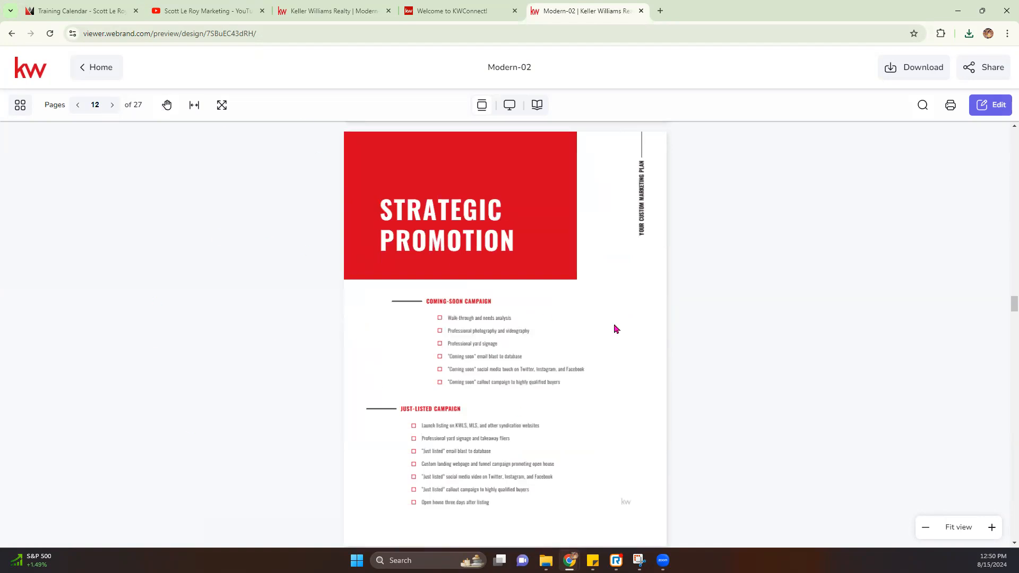
{"action": "left_click", "coordinate": [111, 108]}
{"action": "left_click", "coordinate": [111, 107]}
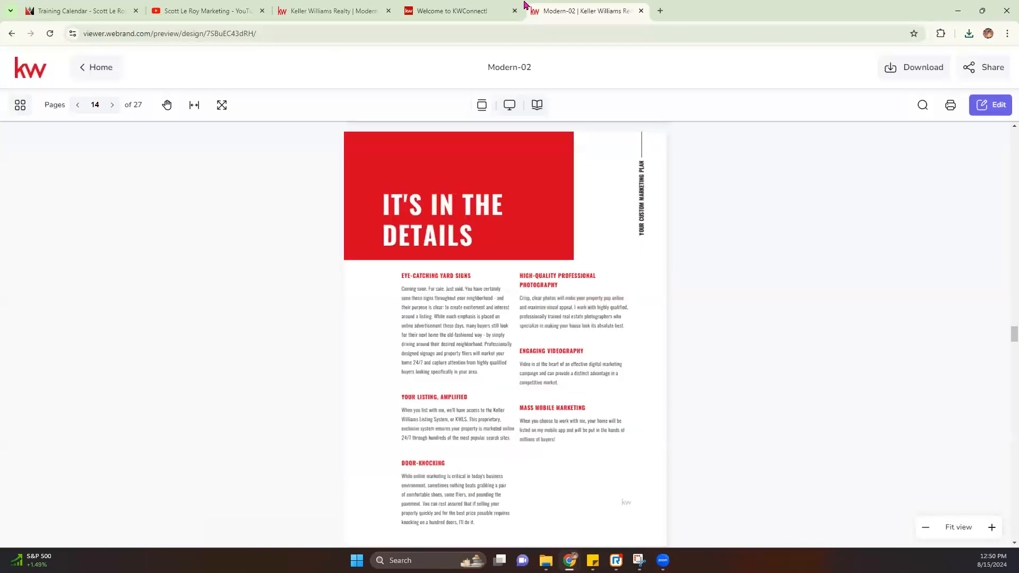
{"action": "left_click", "coordinate": [641, 11]}
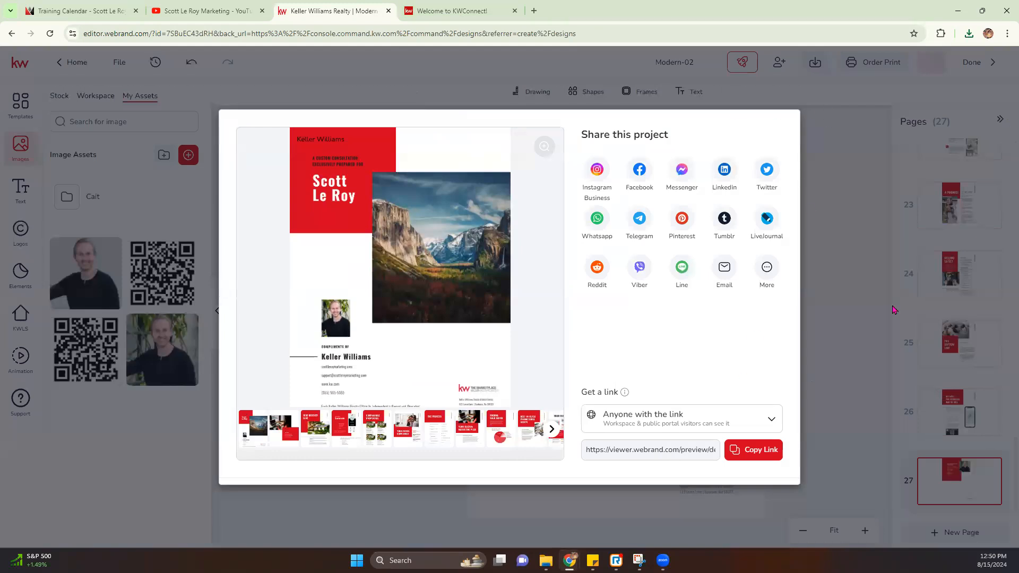
Step: Close the share dialog and open the downloaded Modern-02.pdf
{"action": "left_click", "coordinate": [868, 310]}
{"action": "left_click", "coordinate": [969, 35]}
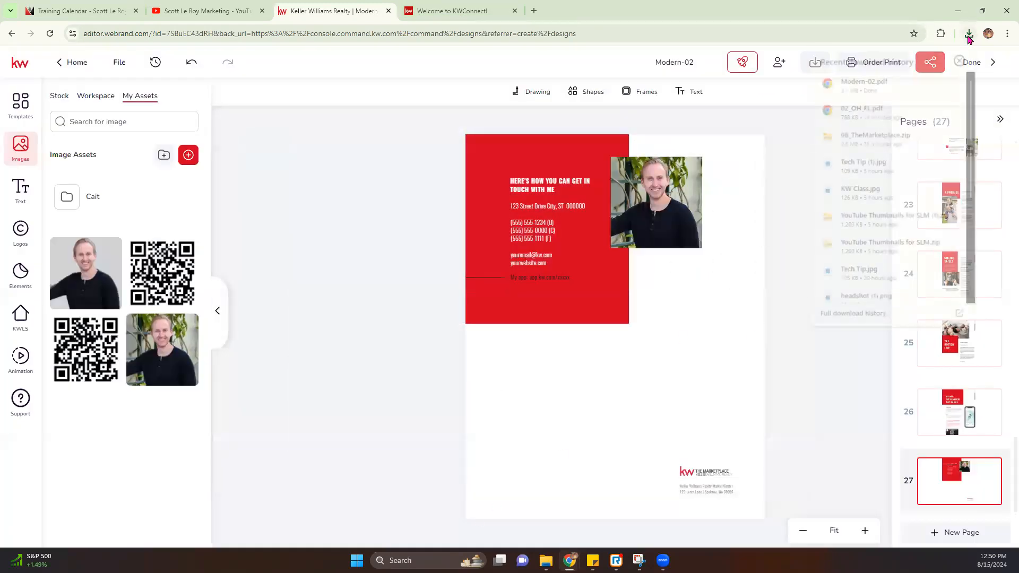
{"action": "left_click", "coordinate": [860, 84]}
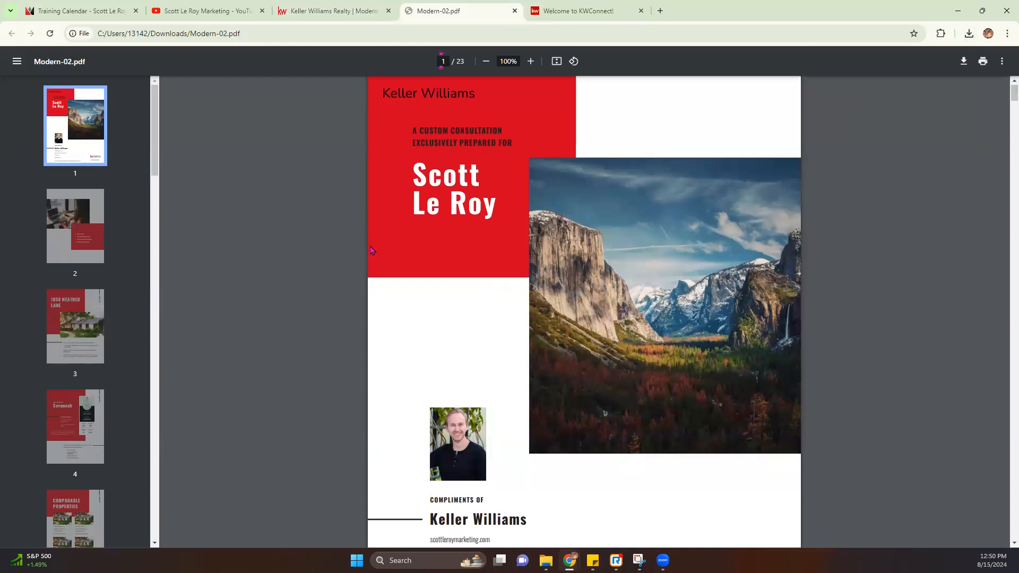
Step: Scroll through the 23-page PDF, then return to the editor and finish editing
{"action": "scroll", "coordinate": [370, 250], "scroll_direction": "down", "scroll_amount": 20}
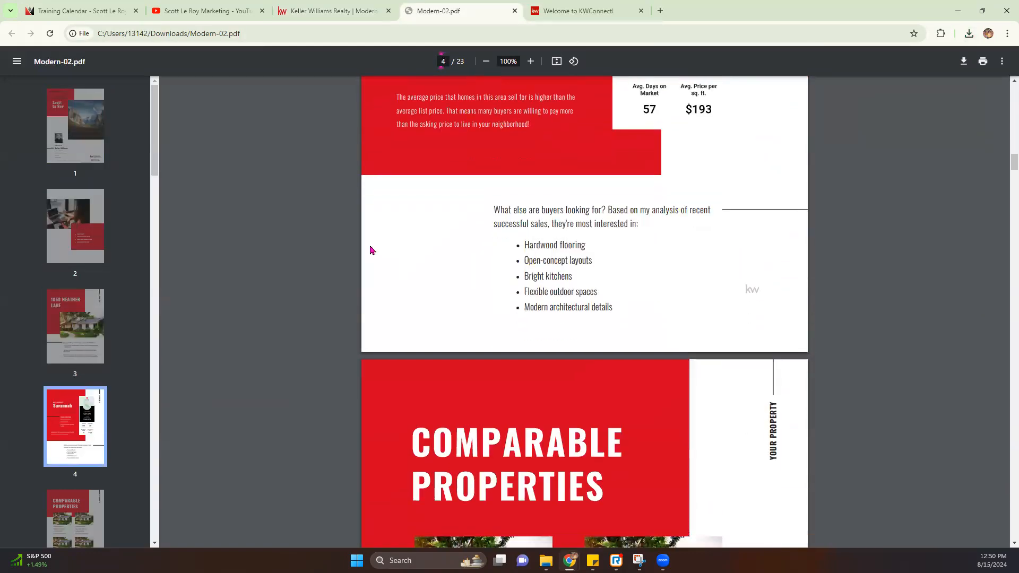
{"action": "scroll", "coordinate": [370, 250], "scroll_direction": "down", "scroll_amount": 20}
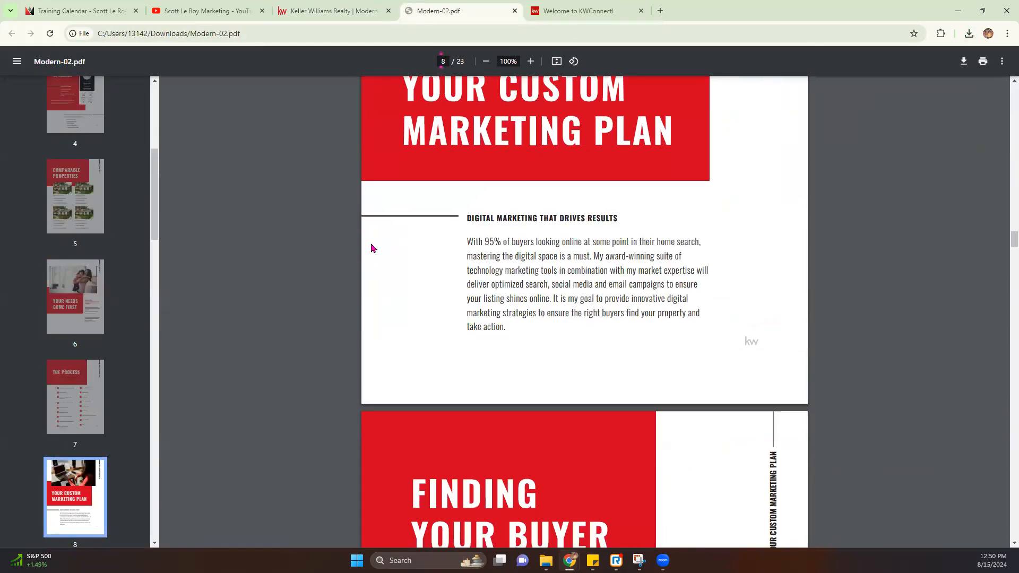
{"action": "scroll", "coordinate": [373, 248], "scroll_direction": "down", "scroll_amount": 20}
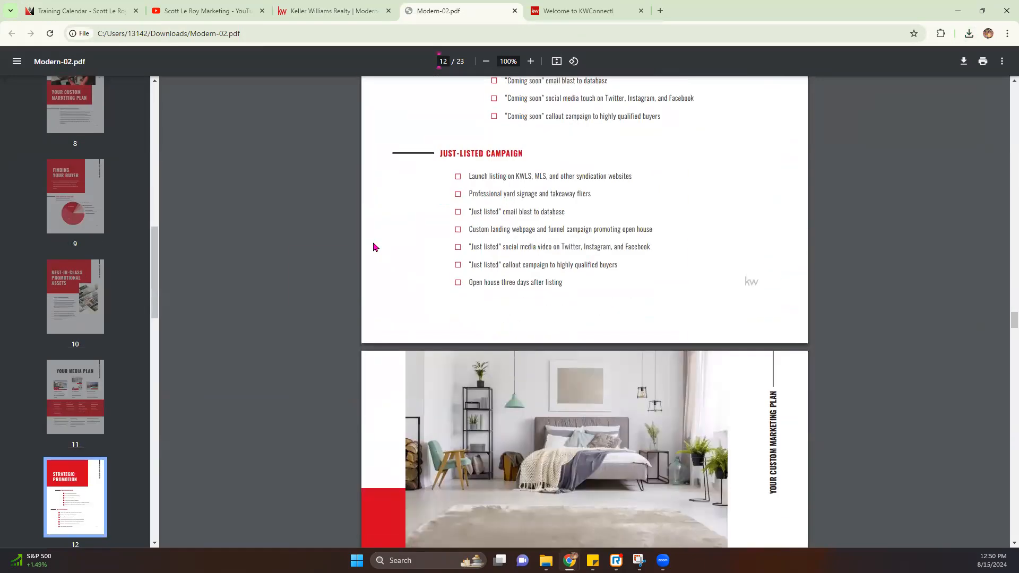
{"action": "scroll", "coordinate": [374, 247], "scroll_direction": "down", "scroll_amount": 6}
{"action": "scroll", "coordinate": [375, 244], "scroll_direction": "up", "scroll_amount": 20}
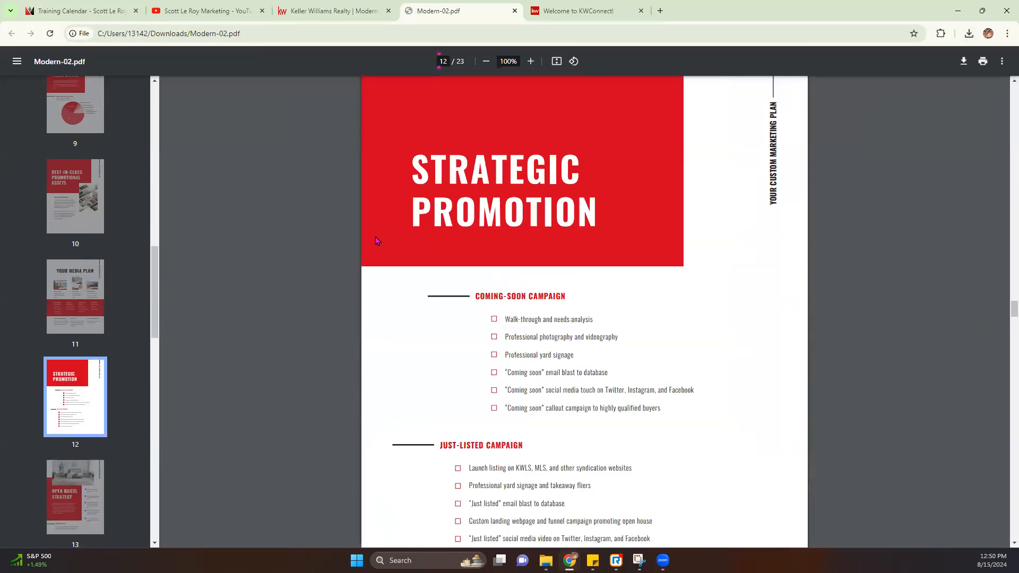
{"action": "scroll", "coordinate": [378, 237], "scroll_direction": "up", "scroll_amount": 20}
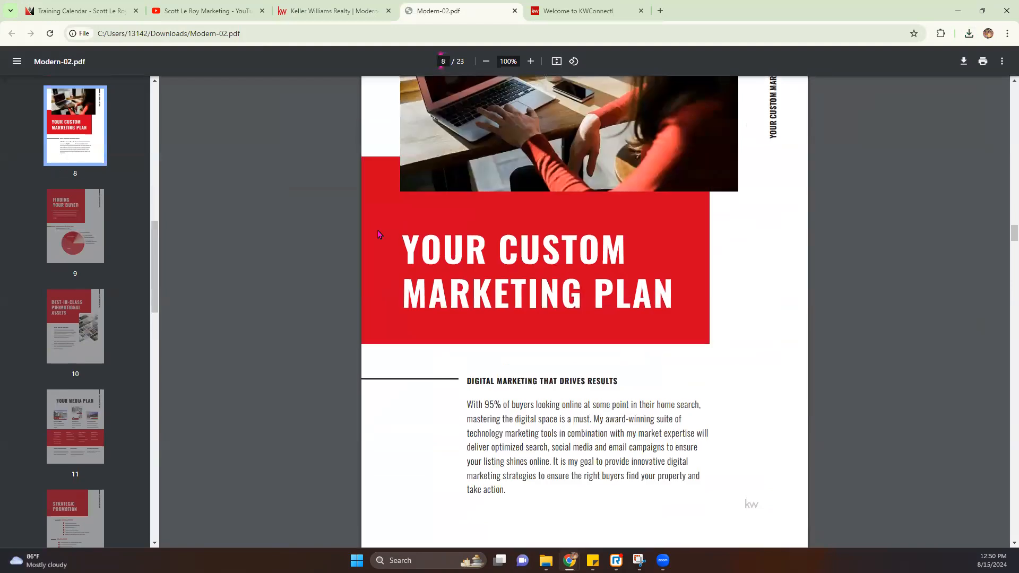
{"action": "left_click", "coordinate": [343, 7]}
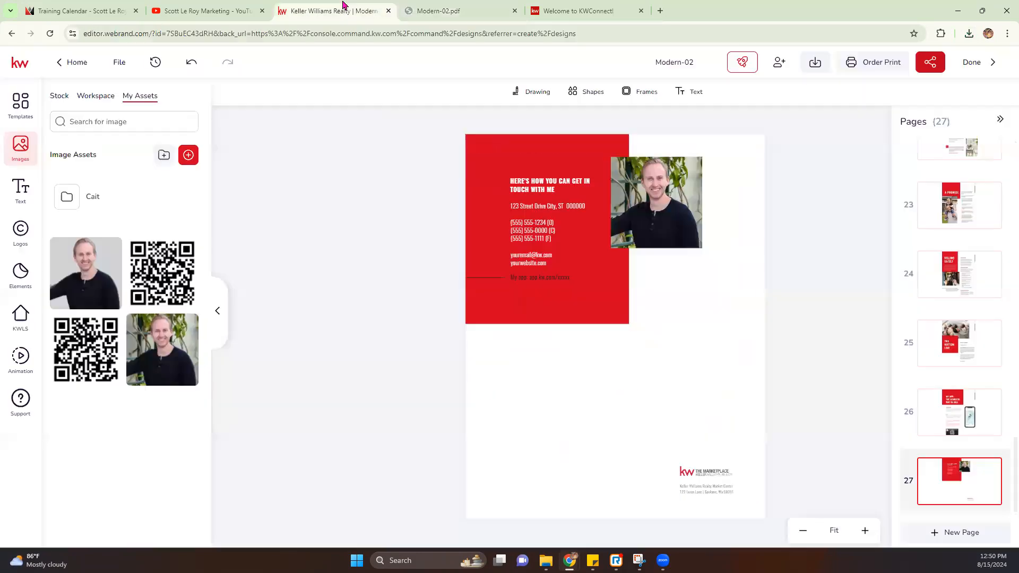
{"action": "left_click", "coordinate": [980, 63]}
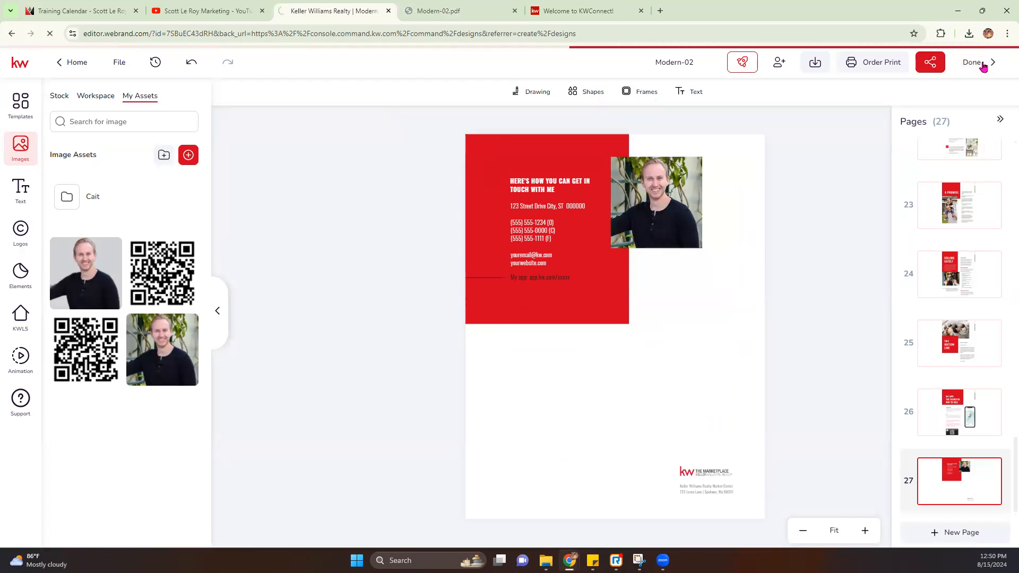